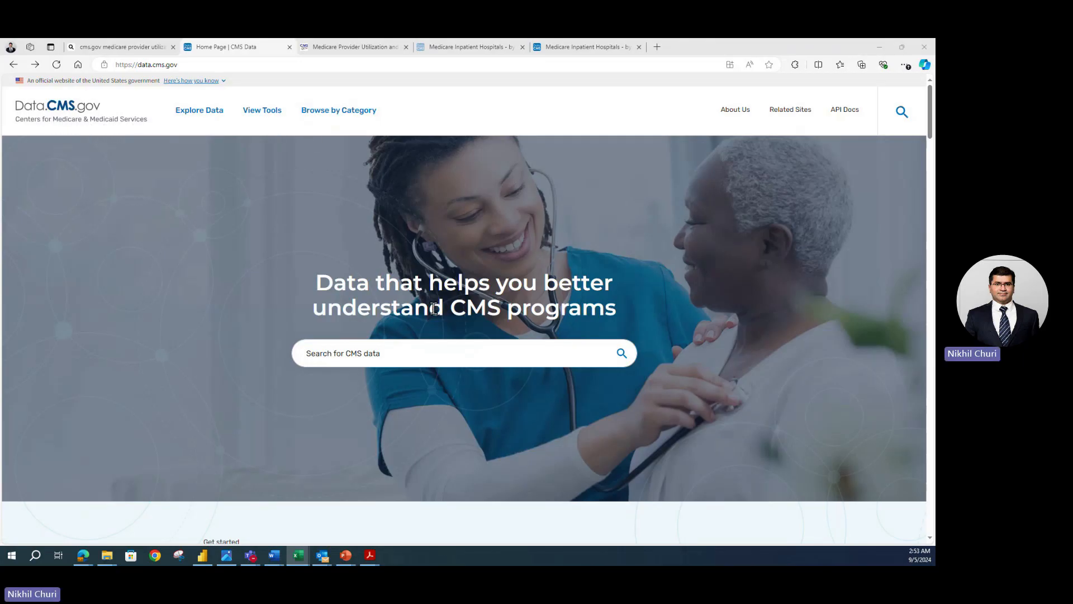
# Step: Open the Medicare Provider Utilization and Payment Data: Inpatient page in a maximized window and look over its data links
pyautogui.scroll(-10, 414, 266)
pyautogui.scroll(10, 413, 266)
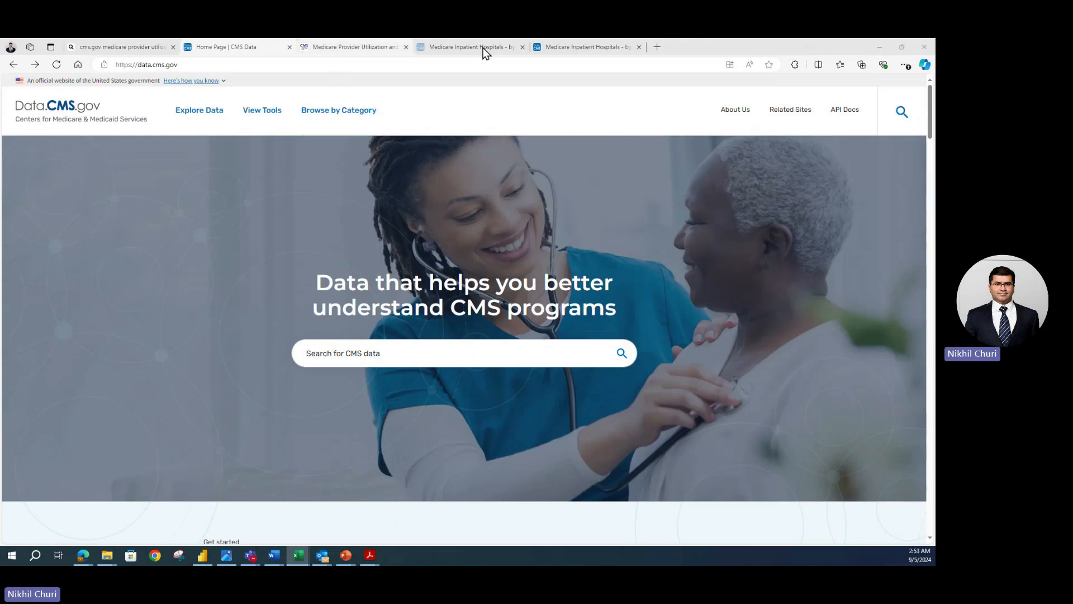
pyautogui.doubleClick(716, 55)
pyautogui.click(401, 89)
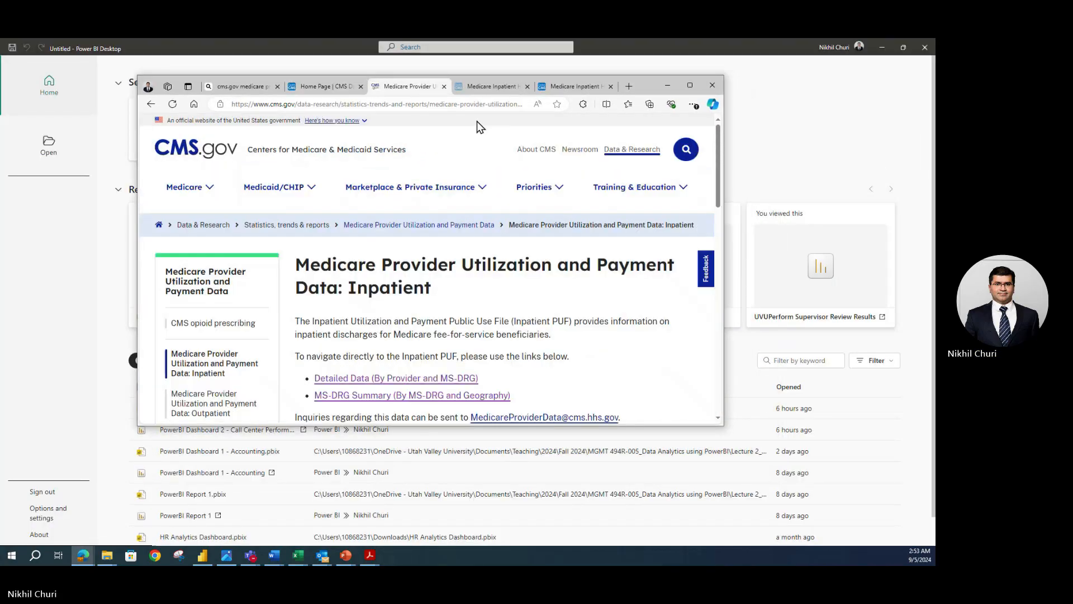
pyautogui.click(690, 86)
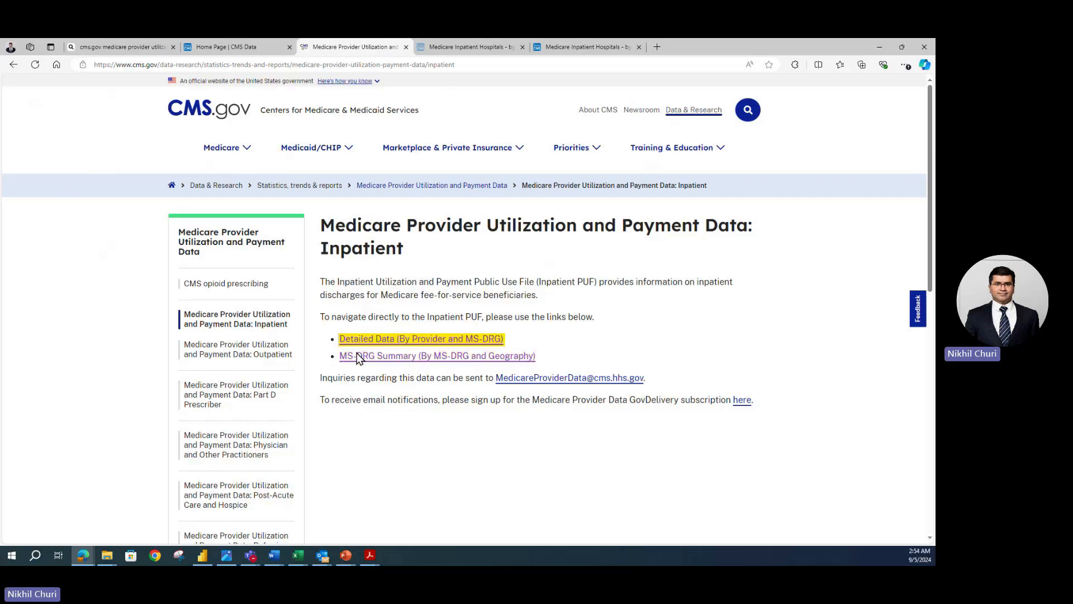
pyautogui.scroll(-3, 282, 242)
pyautogui.scroll(2, 259, 324)
pyautogui.scroll(1, 258, 324)
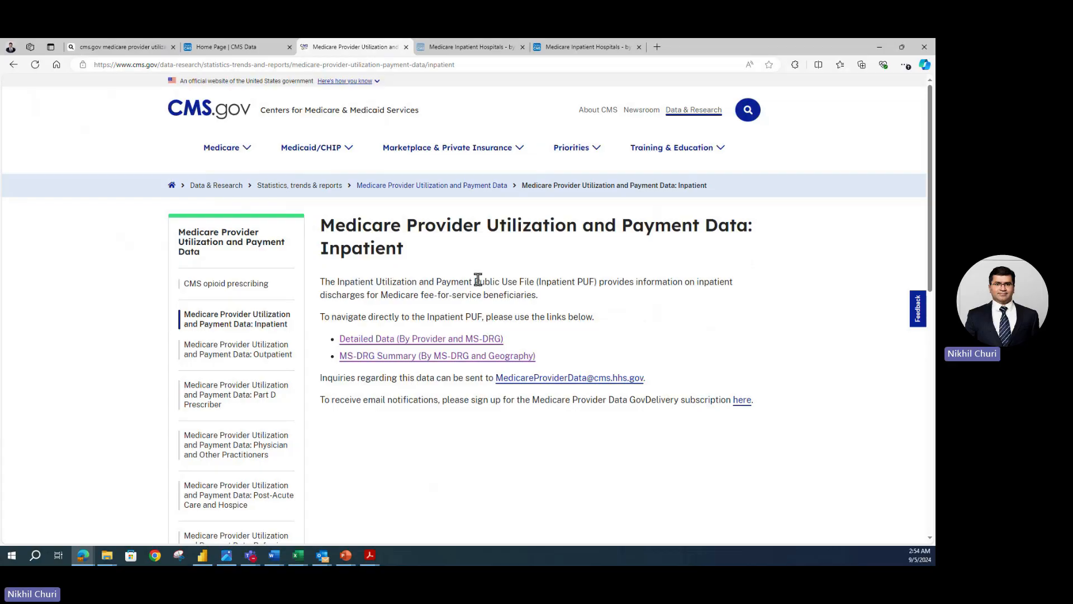
# Step: Switch to the Medicare Inpatient Hospitals - by Provider and Service dataset page and maximize the browser window
pyautogui.moveTo(698, 45); pyautogui.dragTo(499, 112)
pyautogui.click(497, 114)
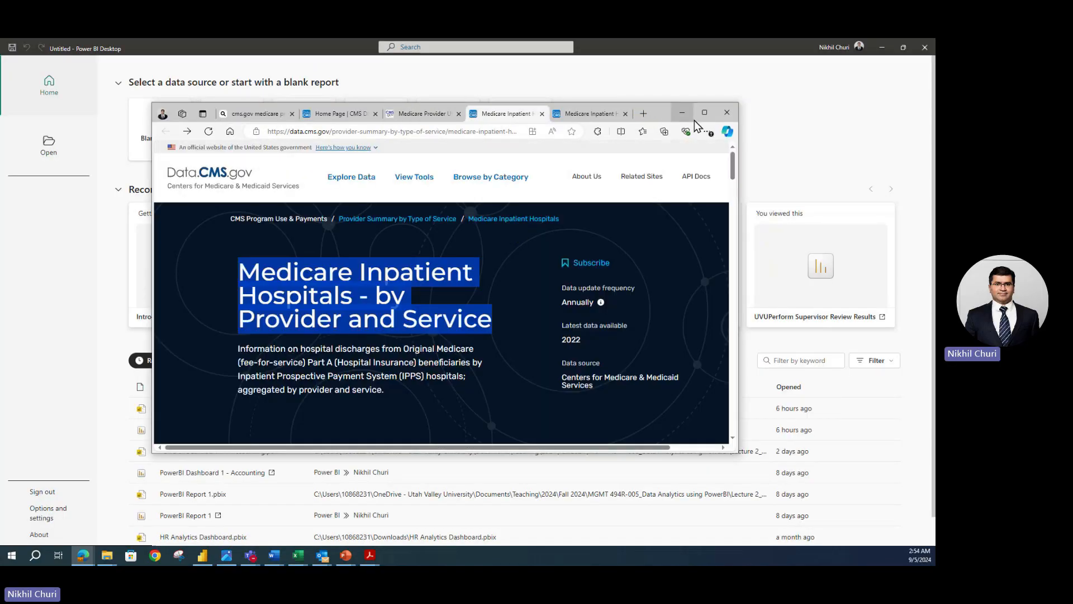
pyautogui.click(422, 116)
pyautogui.scroll(-4, 280, 347)
pyautogui.scroll(4, 280, 347)
pyautogui.click(501, 112)
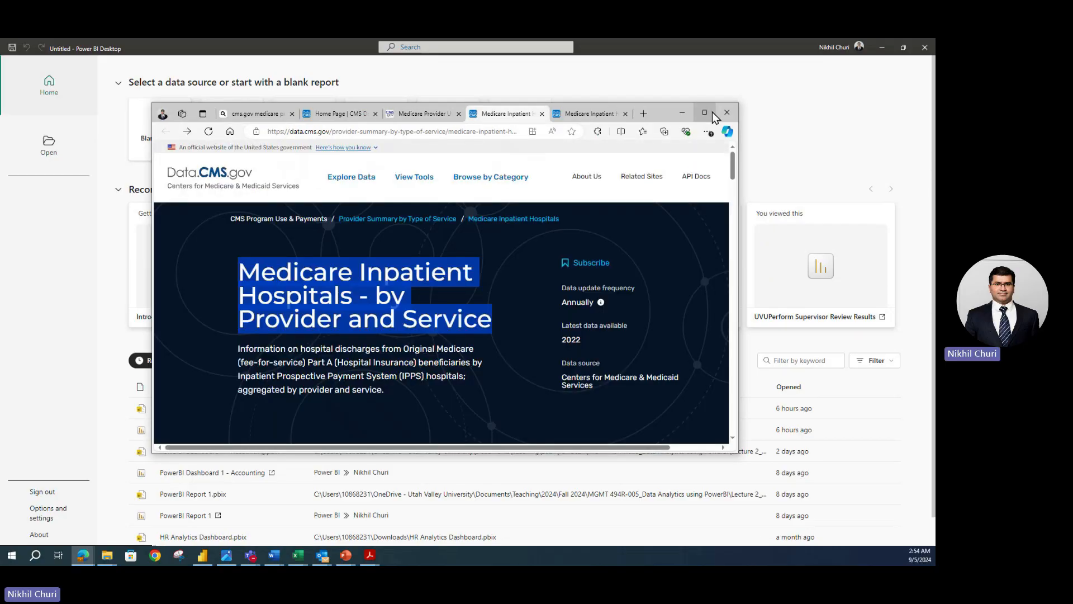
pyautogui.click(705, 112)
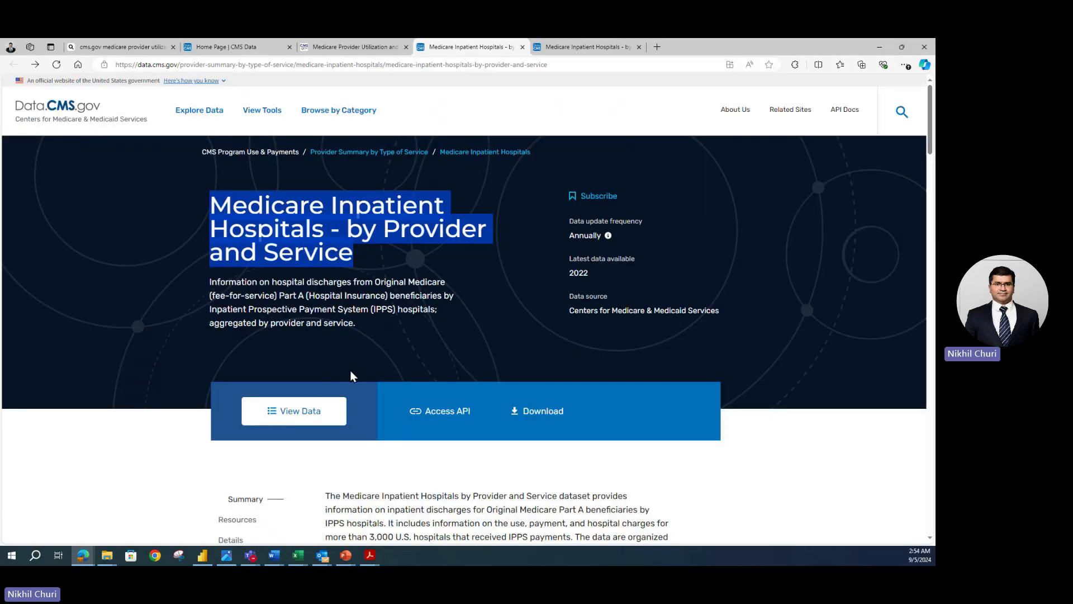
# Step: Review the dataset overview, including its update frequency, latest available year, data source and summary description
pyautogui.scroll(-3, 350, 370)
pyautogui.scroll(3, 297, 268)
pyautogui.click(266, 231)
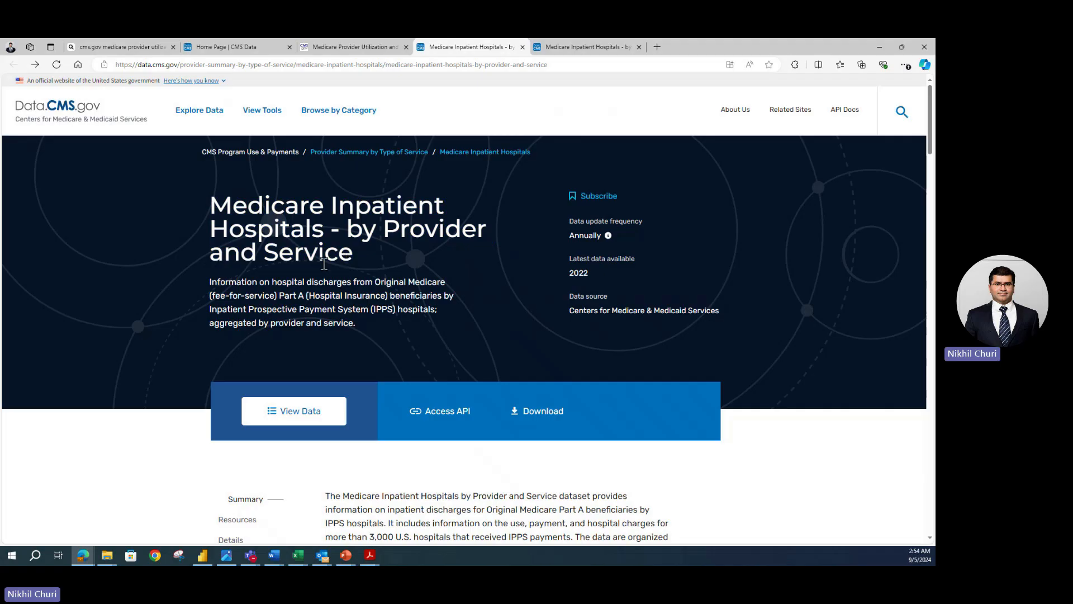
pyautogui.scroll(-3, 324, 264)
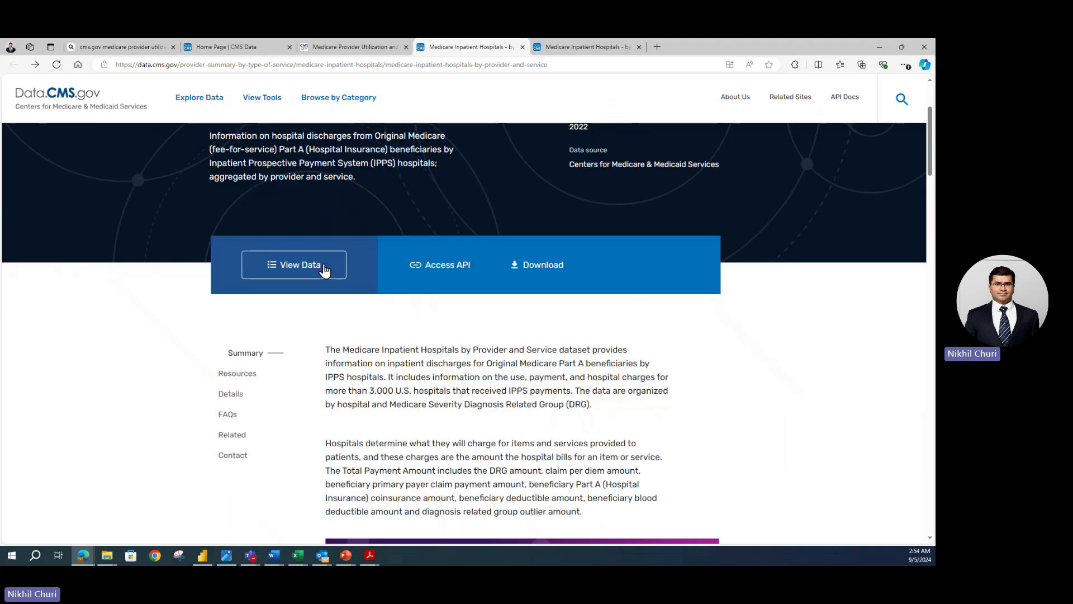
pyautogui.scroll(3, 324, 269)
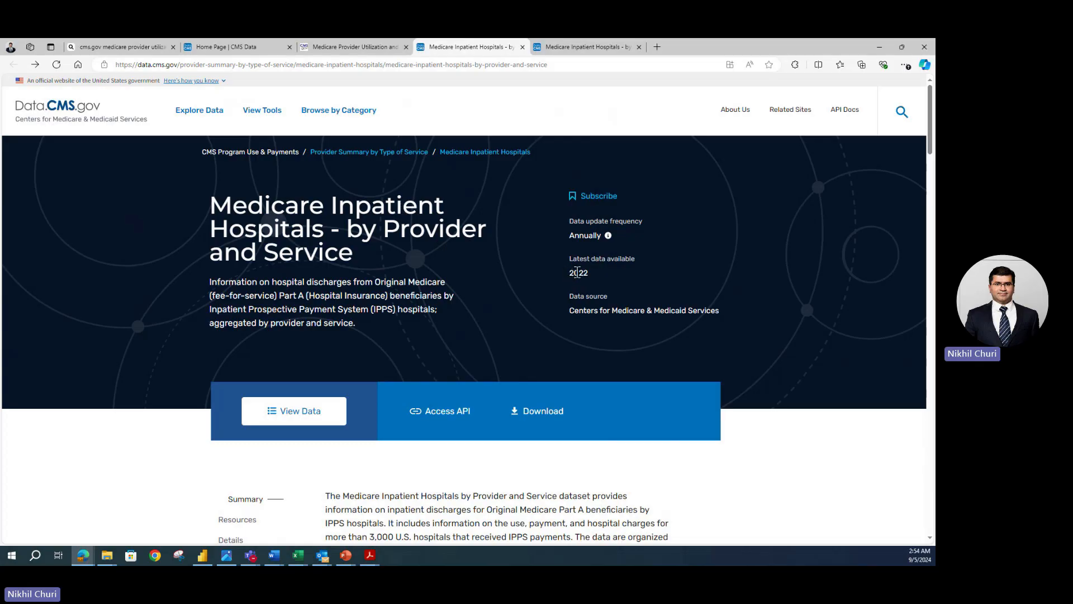
pyautogui.scroll(-1, 458, 291)
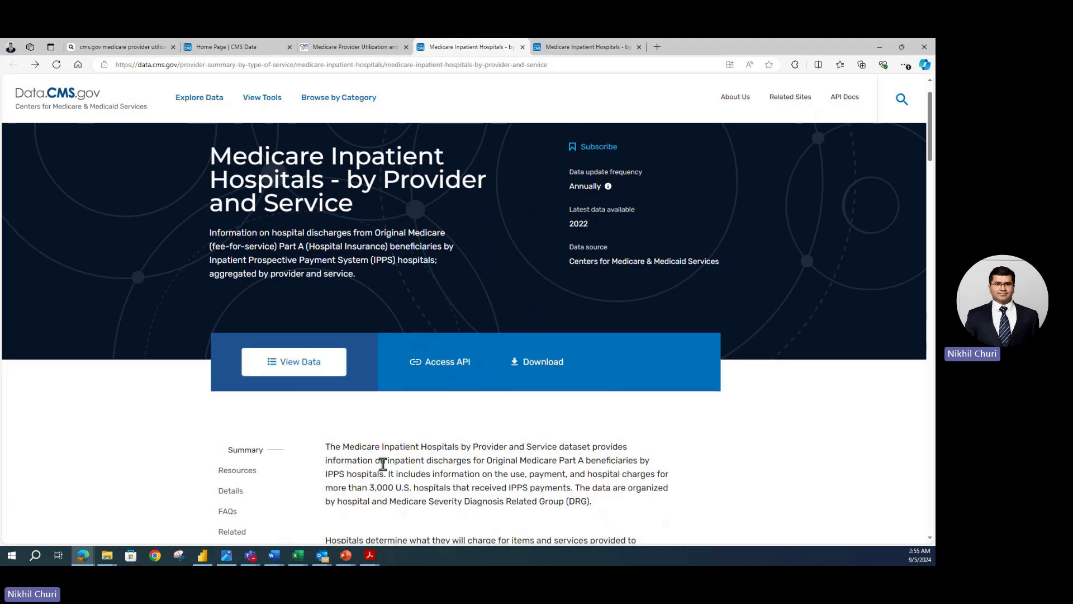
pyautogui.scroll(-1, 385, 468)
pyautogui.scroll(2, 380, 468)
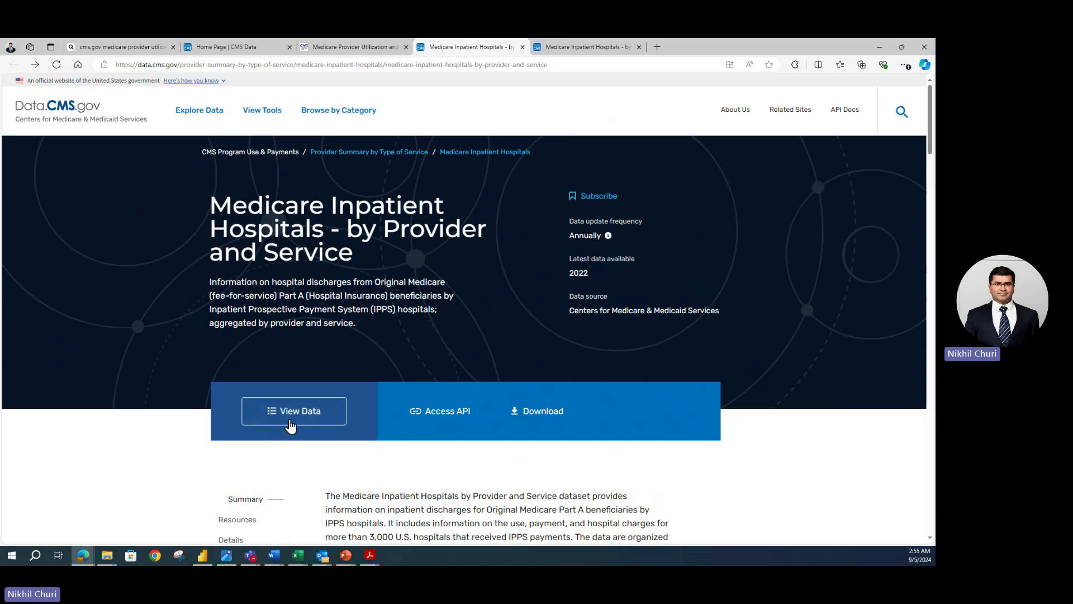
# Step: Open the data view of the Medicare Inpatient Hospitals dataset and look through the table's rows, columns and row count
pyautogui.click(290, 425)
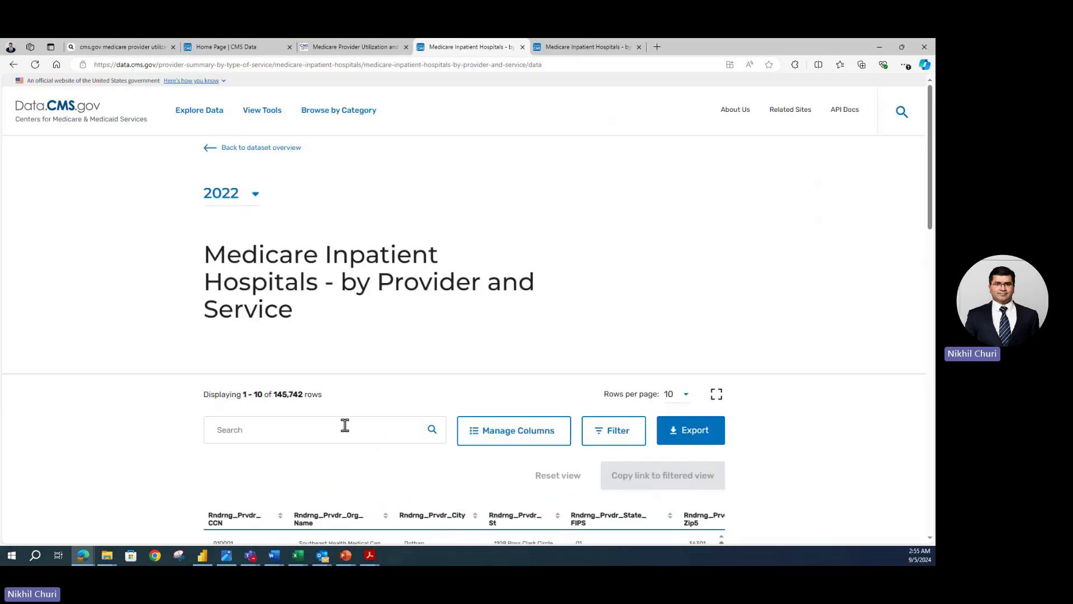
pyautogui.scroll(-3, 345, 425)
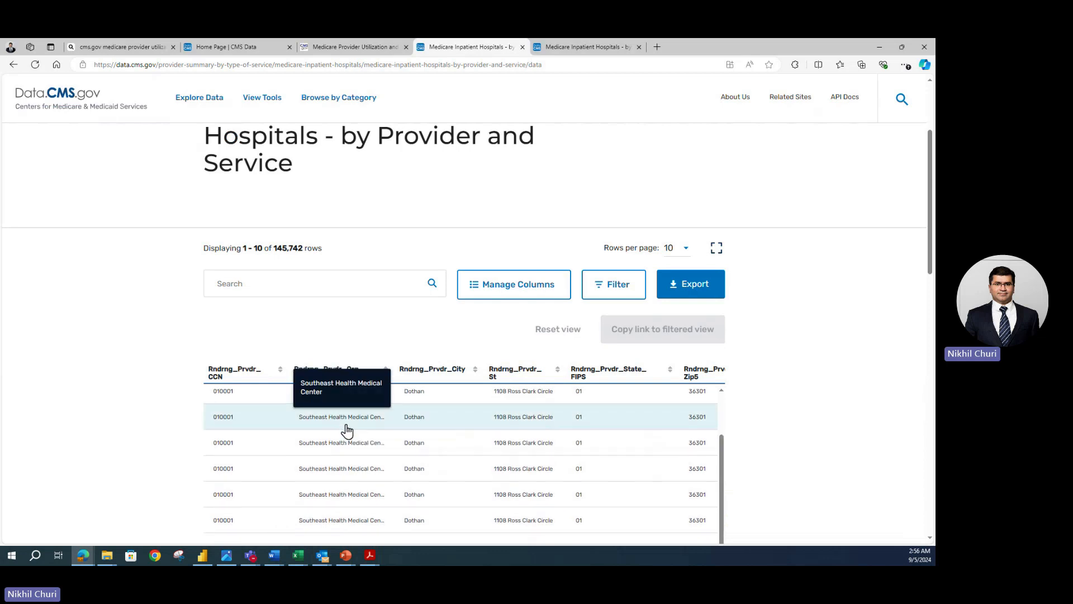
pyautogui.scroll(1, 345, 427)
pyautogui.scroll(-2, 766, 428)
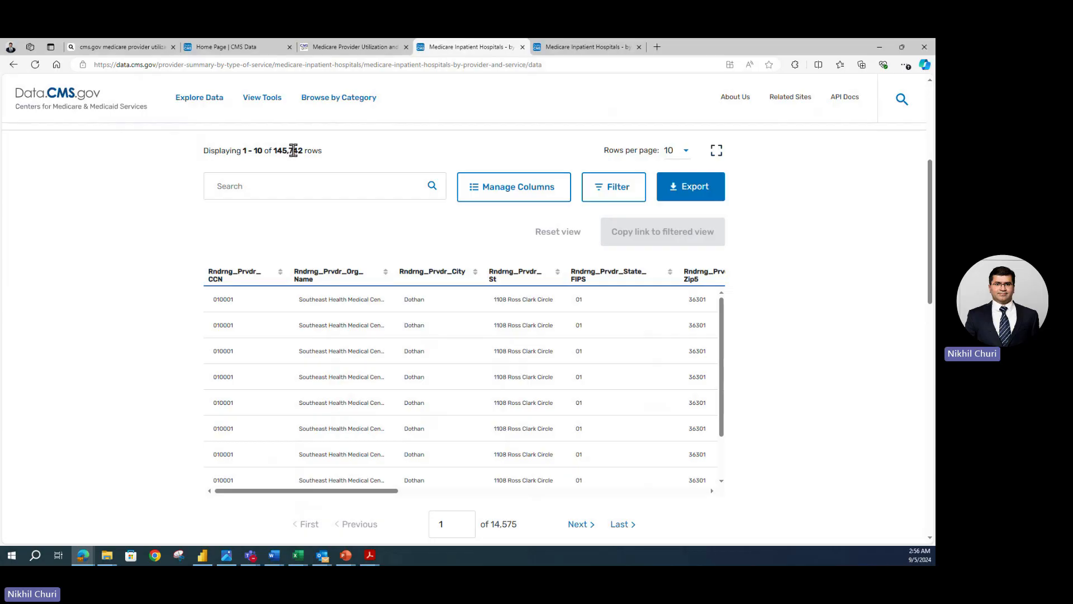
pyautogui.scroll(-5, 538, 352)
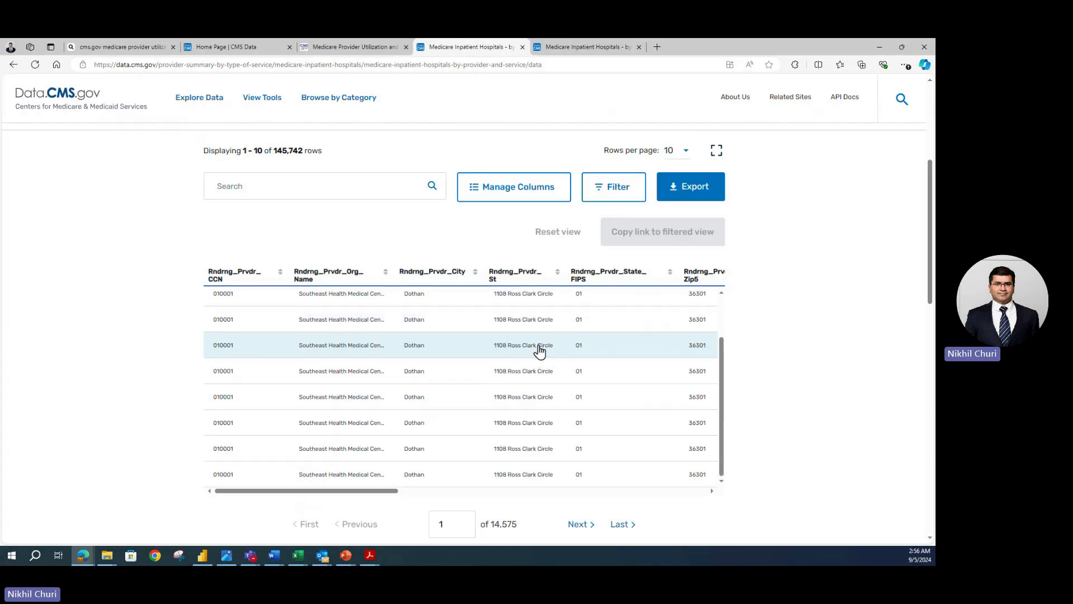
pyautogui.scroll(4, 595, 412)
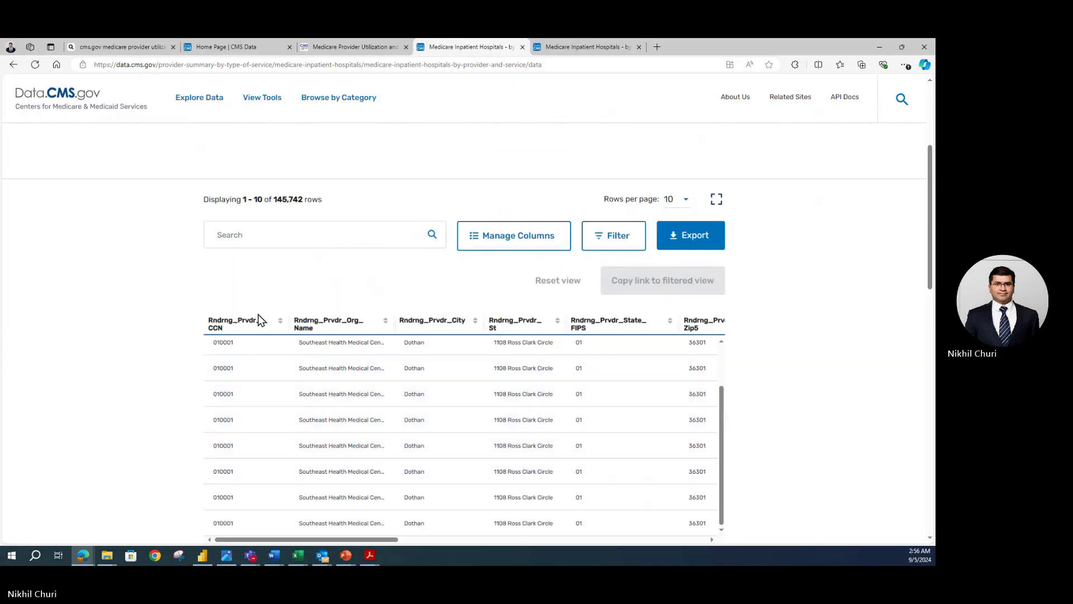
pyautogui.scroll(-3, 465, 348)
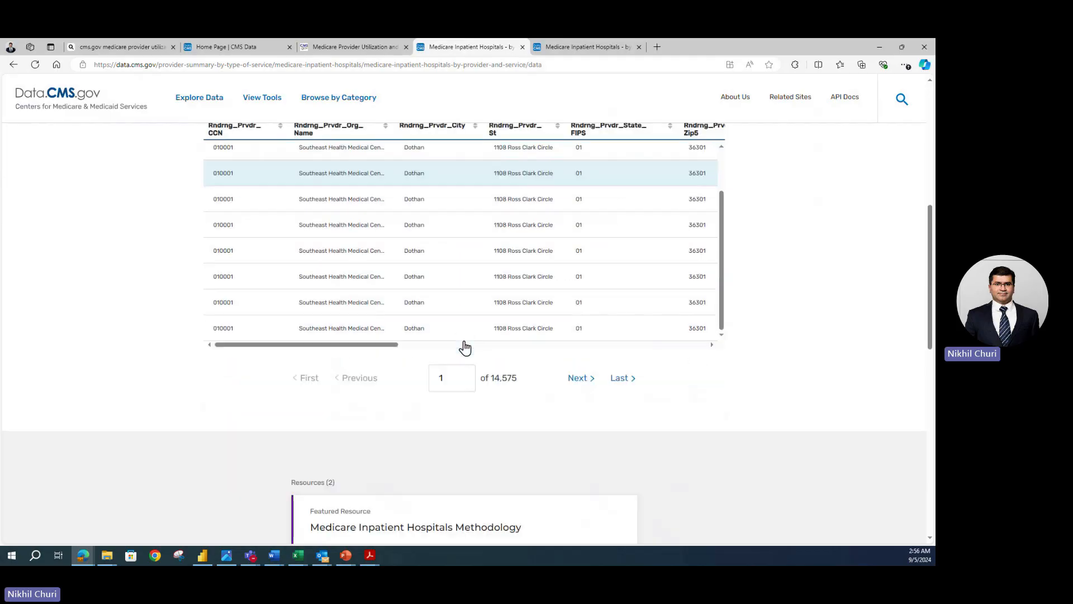
pyautogui.scroll(2, 465, 348)
pyautogui.scroll(3, 749, 363)
pyautogui.scroll(3, 749, 364)
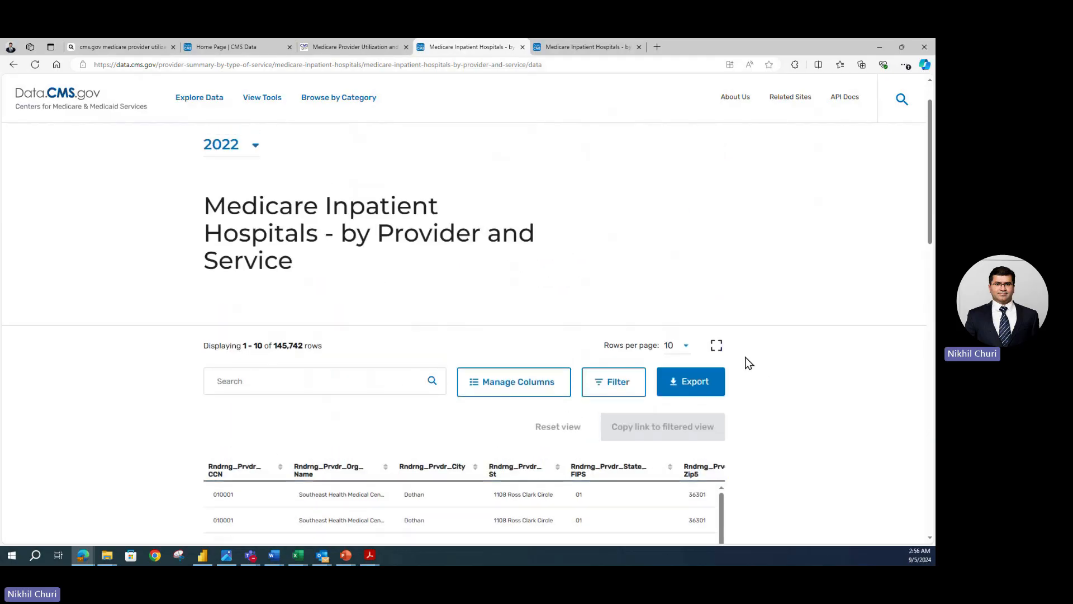
pyautogui.scroll(-2, 745, 383)
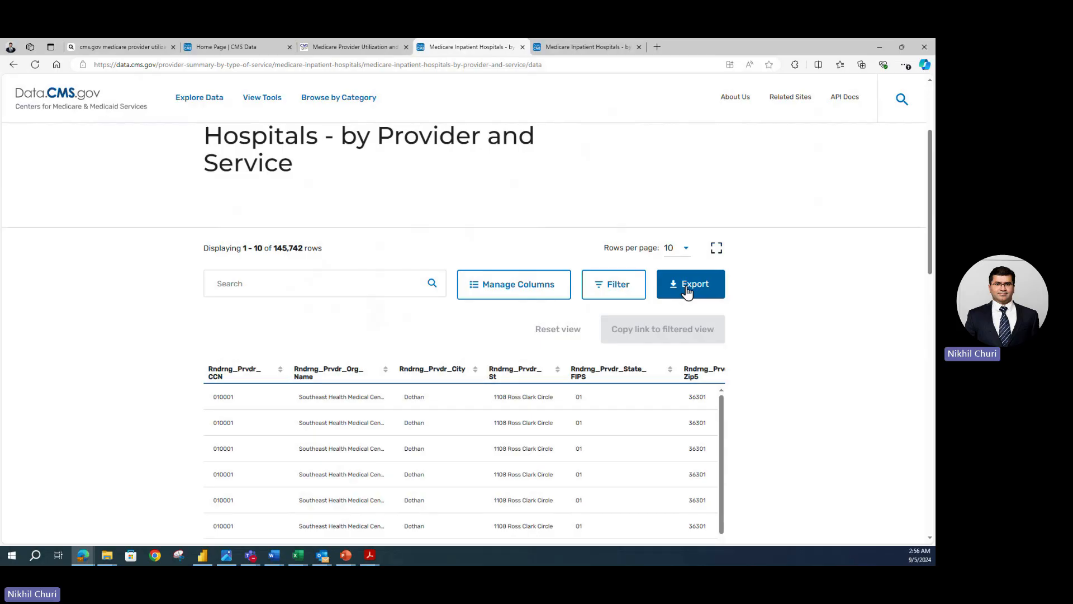
# Step: Export the full dataset as a CSV file and show the downloaded archive in its folder
pyautogui.click(688, 289)
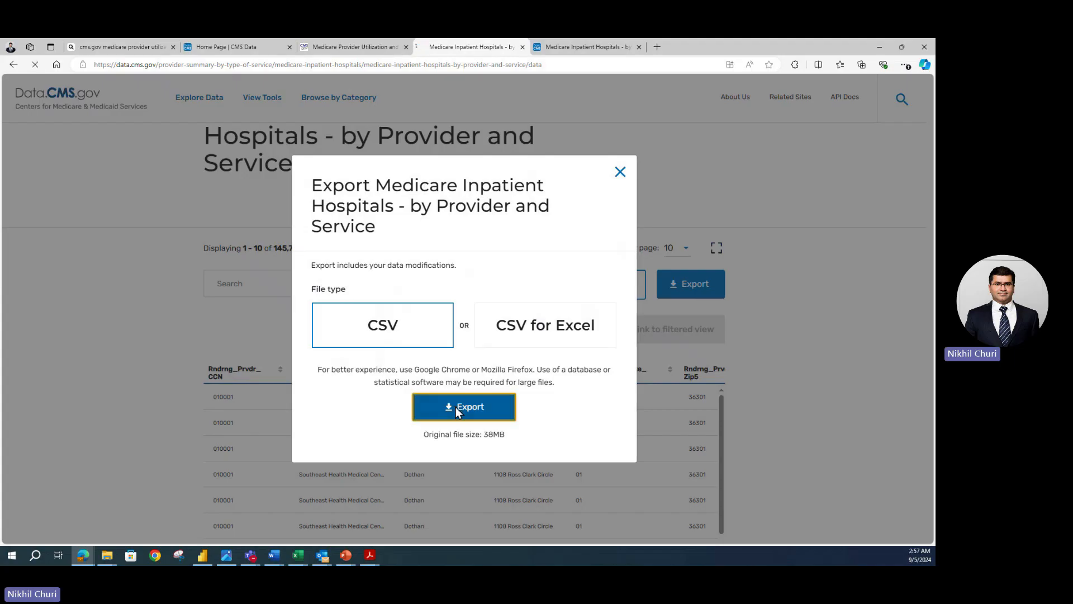
pyautogui.click(456, 408)
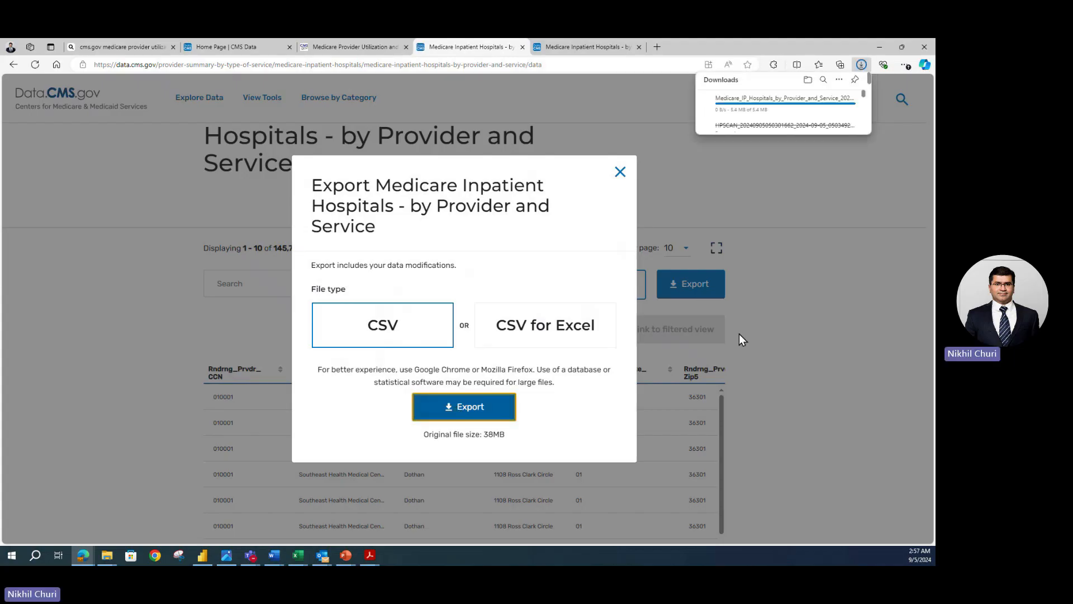
pyautogui.moveTo(758, 105)
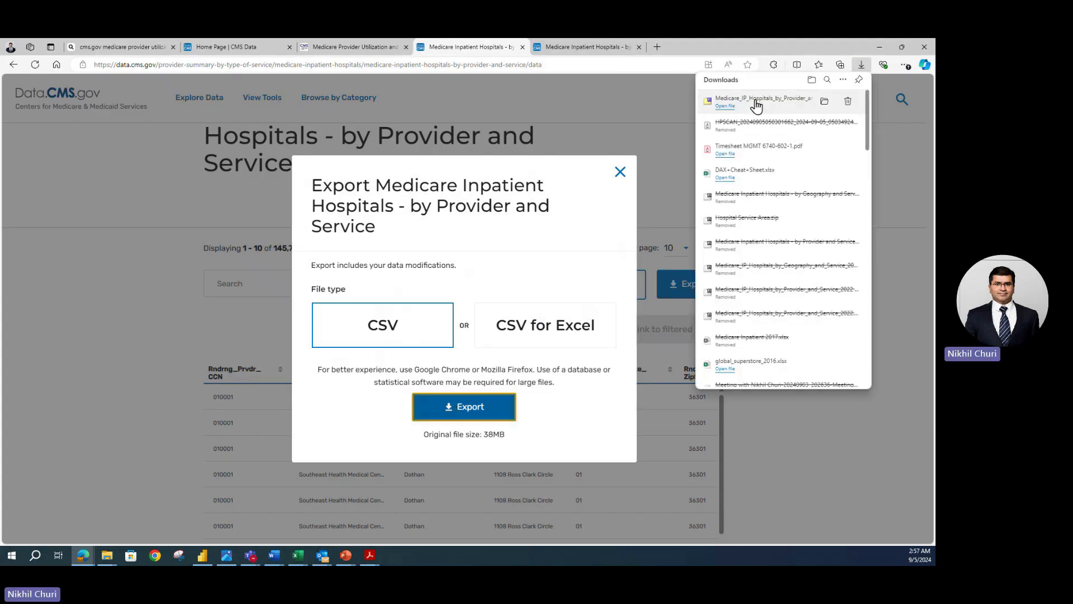
pyautogui.click(825, 102)
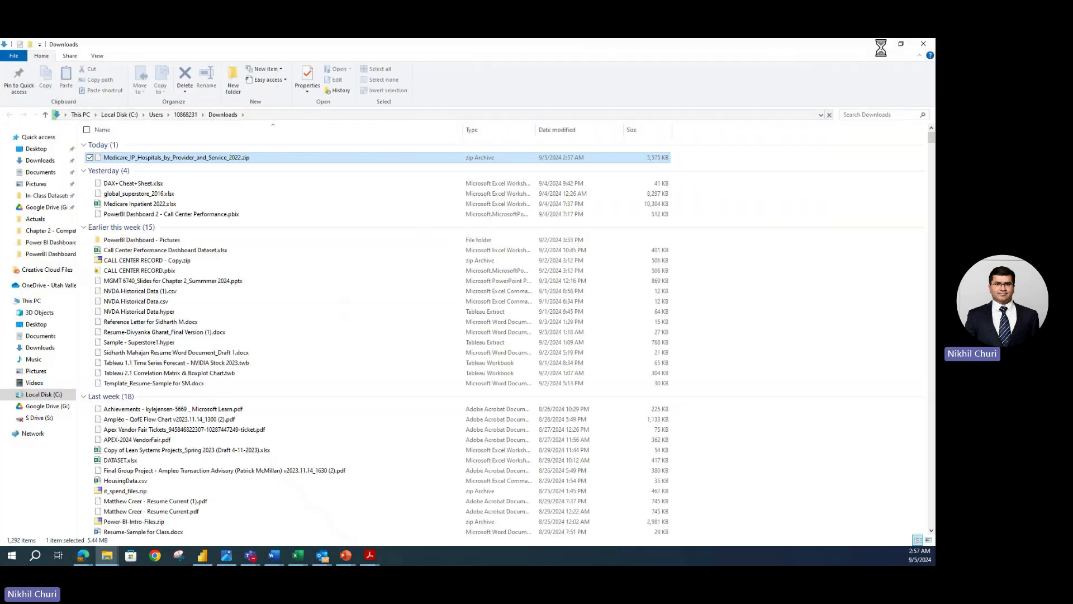
# Step: Open the downloaded Medicare_IP_Hospitals_by_Provider_and_Service_2022.zip archive from the Downloads folder, accepting the security warning
pyautogui.click(881, 47)
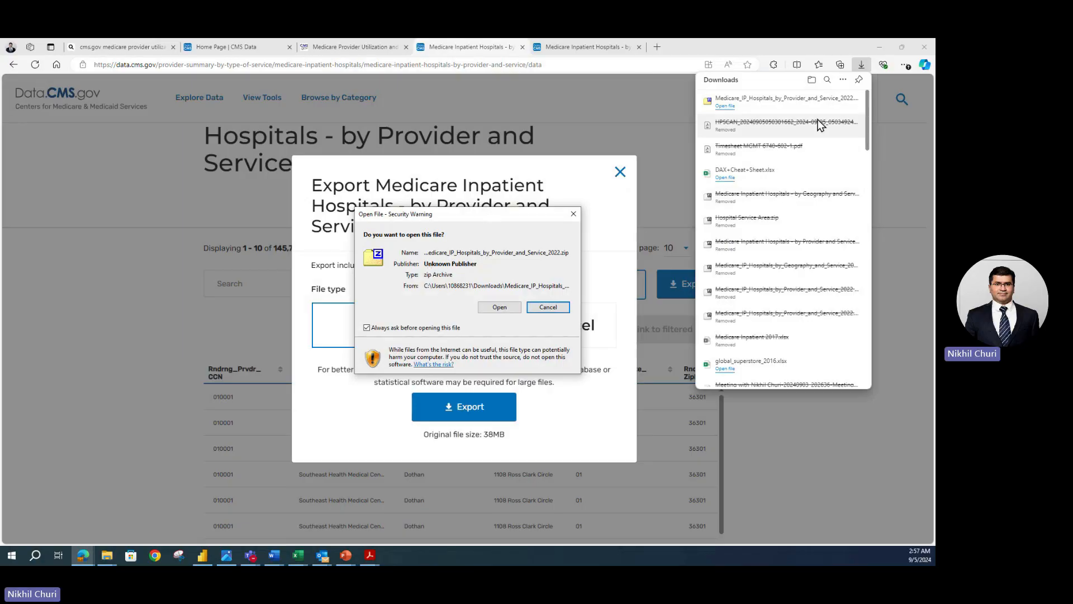
pyautogui.click(817, 54)
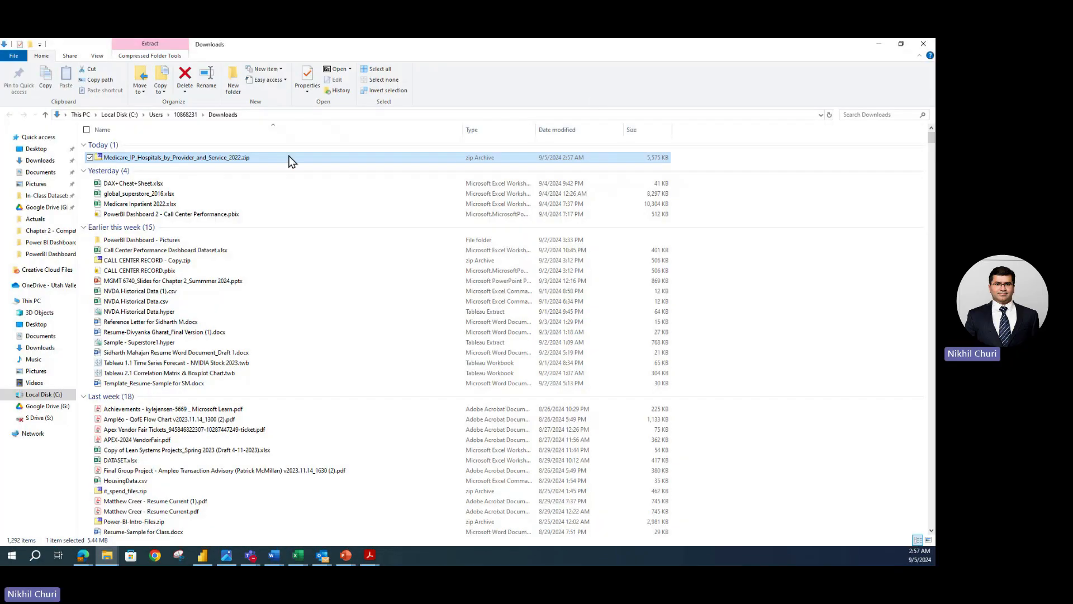
pyautogui.doubleClick(203, 158)
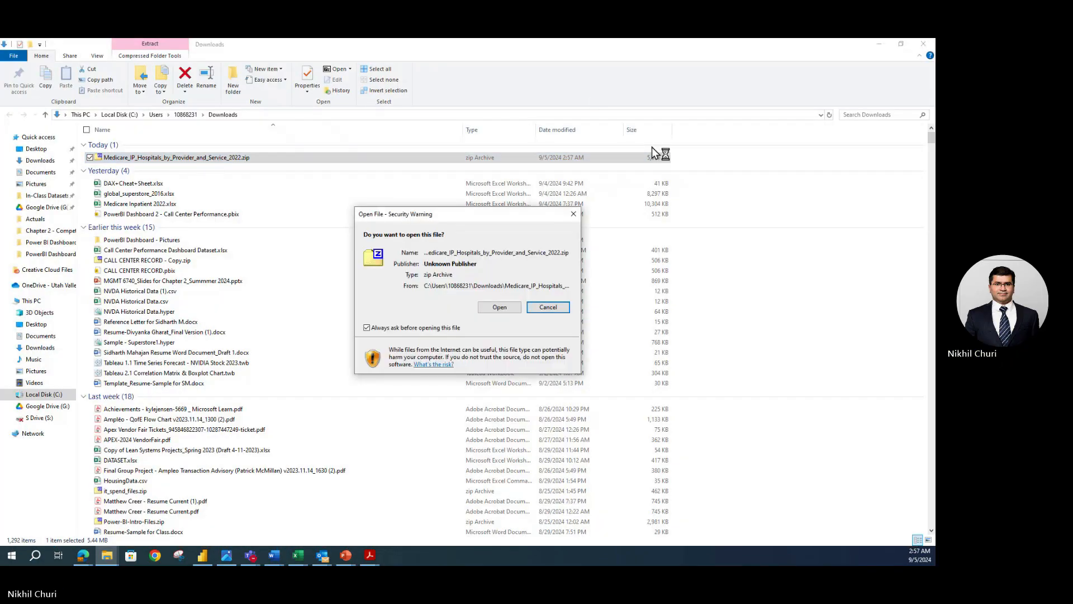
pyautogui.click(518, 308)
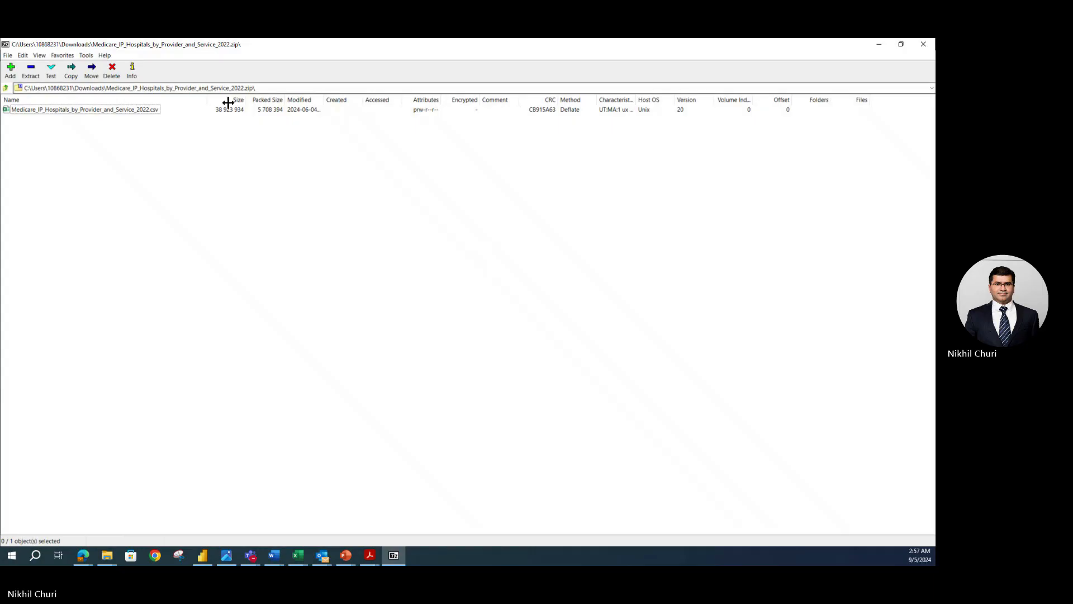
# Step: Extract Medicare_IP_Hospitals_by_Provider_and_Service_2022.csv from the archive into the Downloads folder and close the archive window
pyautogui.doubleClick(24, 112)
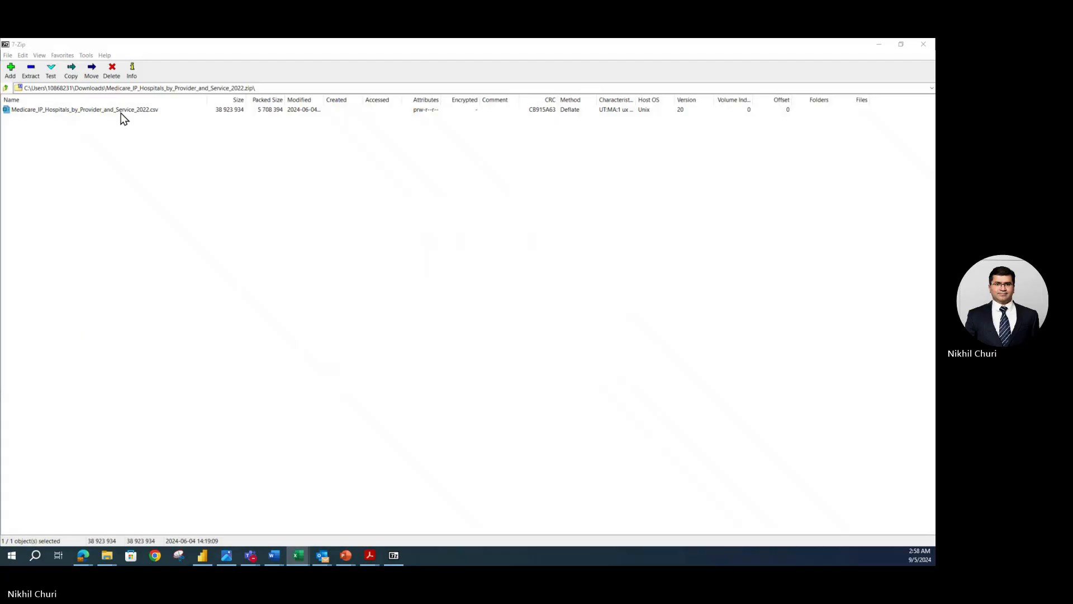
pyautogui.click(38, 113)
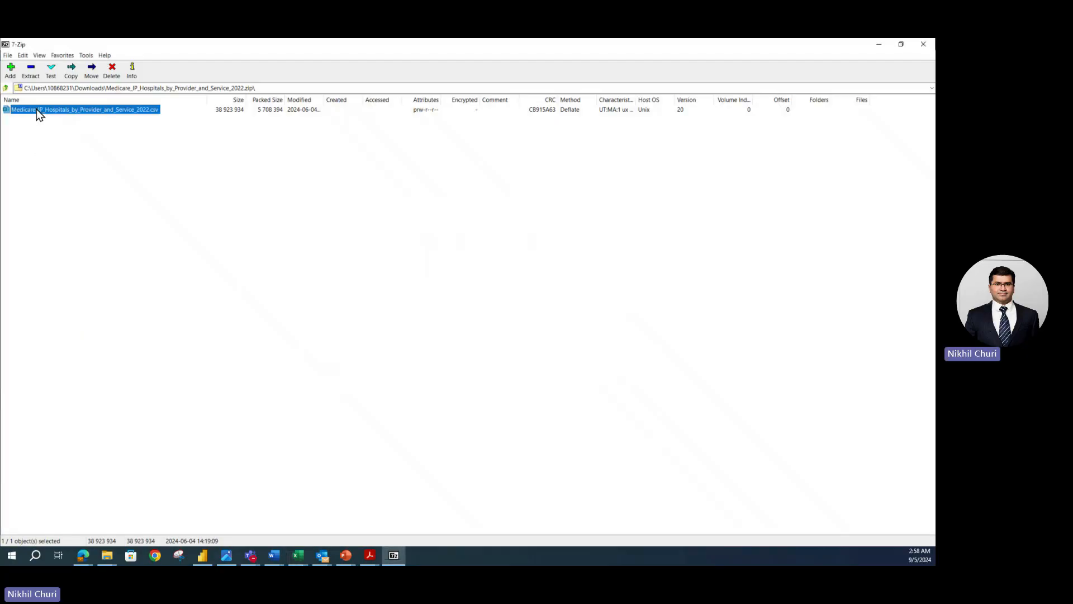
pyautogui.click(31, 71)
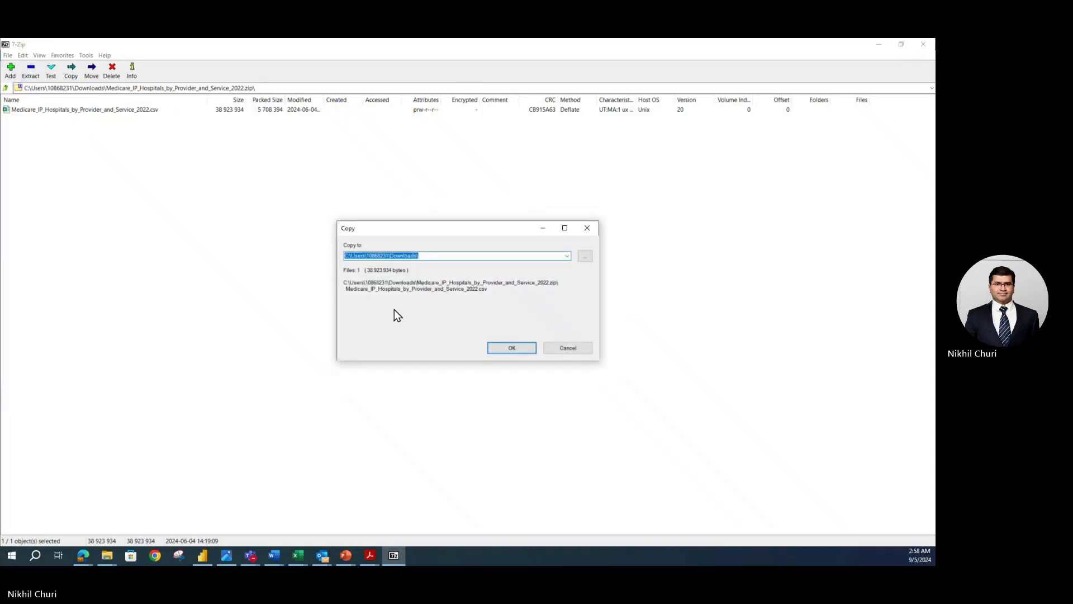
pyautogui.click(502, 346)
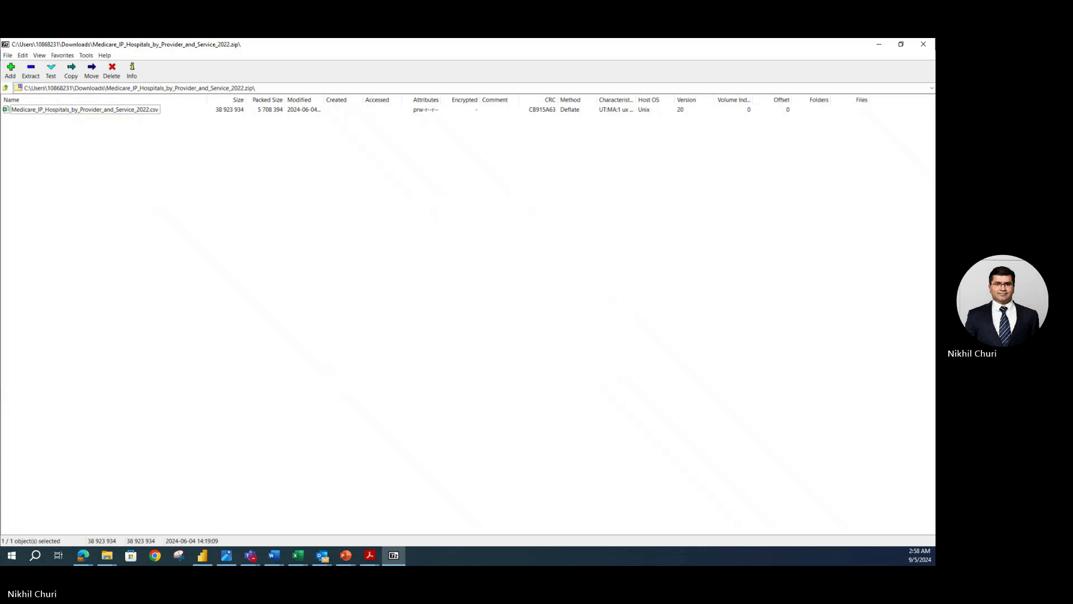
pyautogui.click(922, 45)
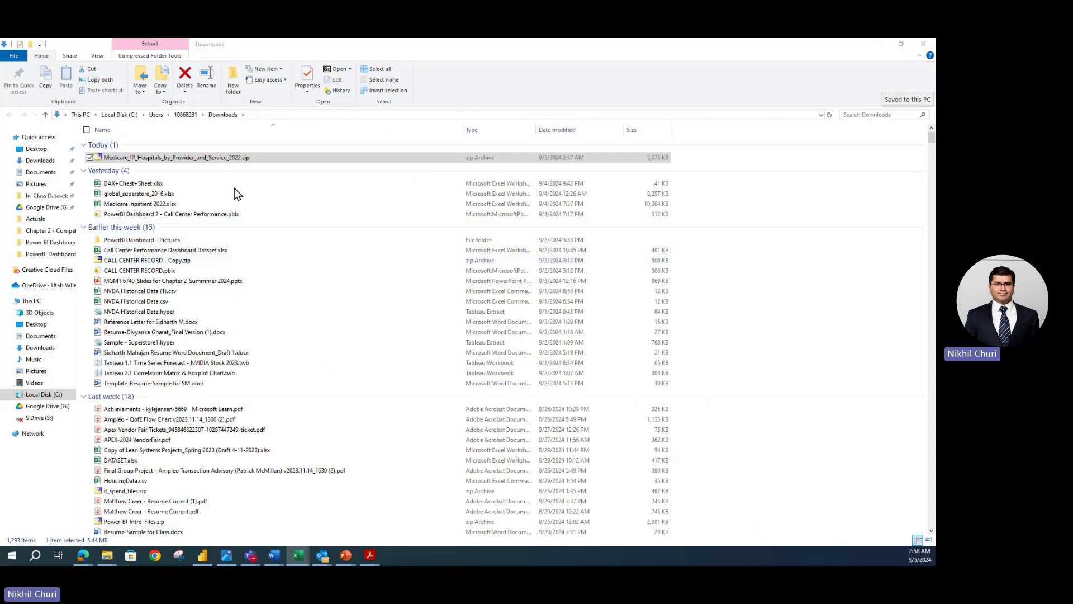
# Step: Search the Downloads folder for "medicare" and open Medicare_IP_Hospitals_by_Provider_and_Service_2022.csv
pyautogui.click(850, 113)
pyautogui.write('medicare')
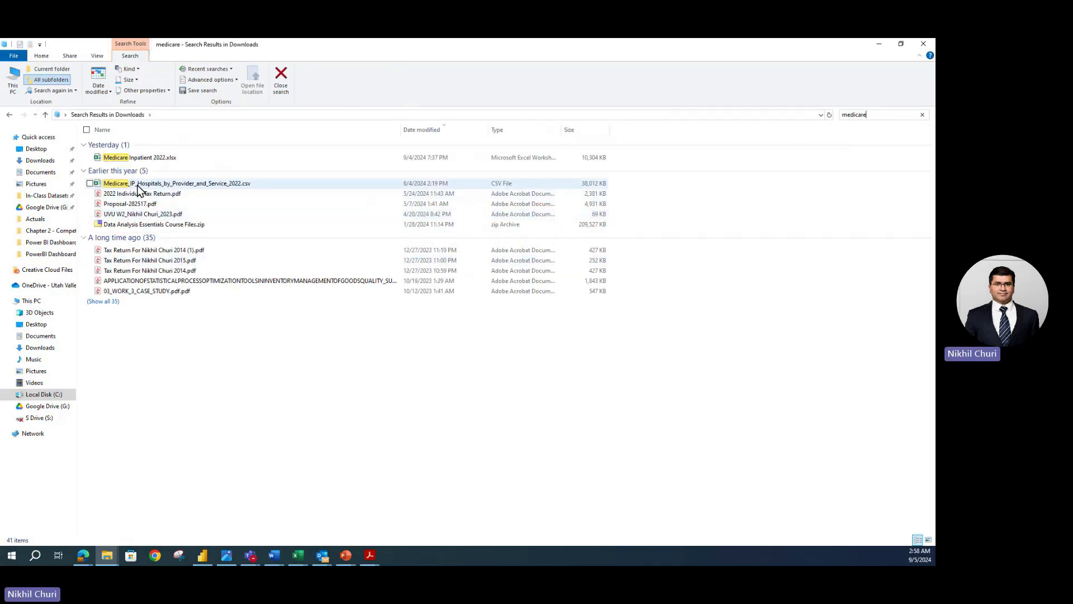
pyautogui.doubleClick(138, 184)
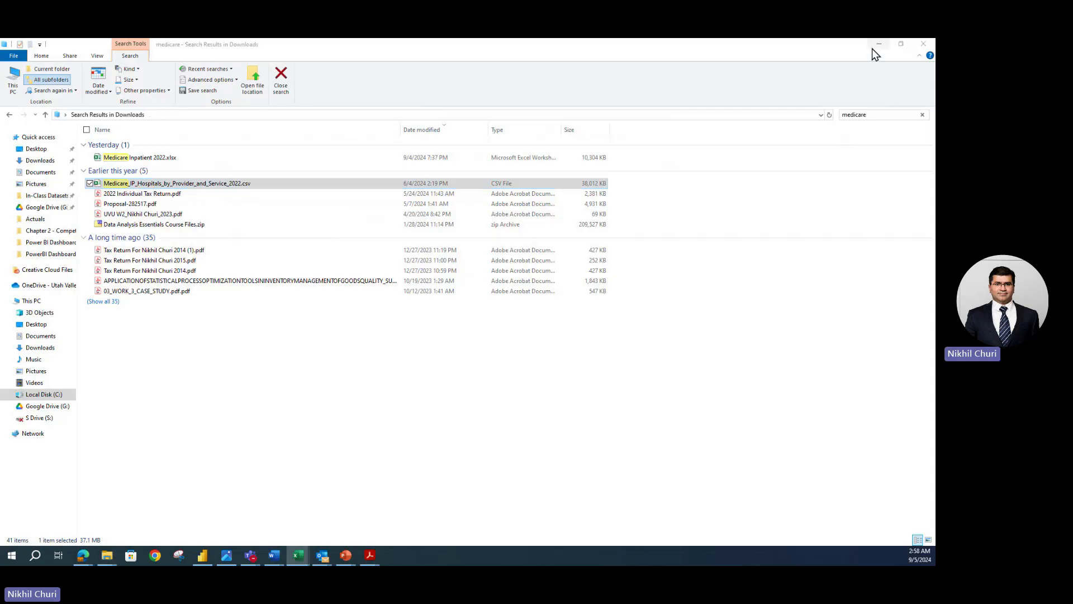
# Step: Close the export dialog on the CMS page, switch to the opened CSV in Excel and maximize its window
pyautogui.click(873, 48)
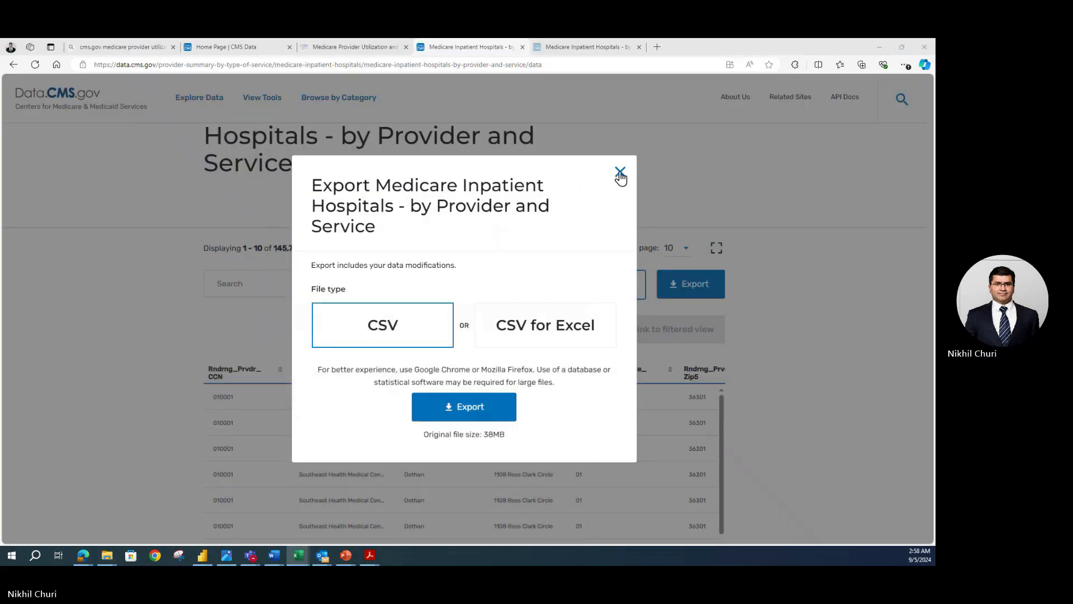
pyautogui.click(760, 352)
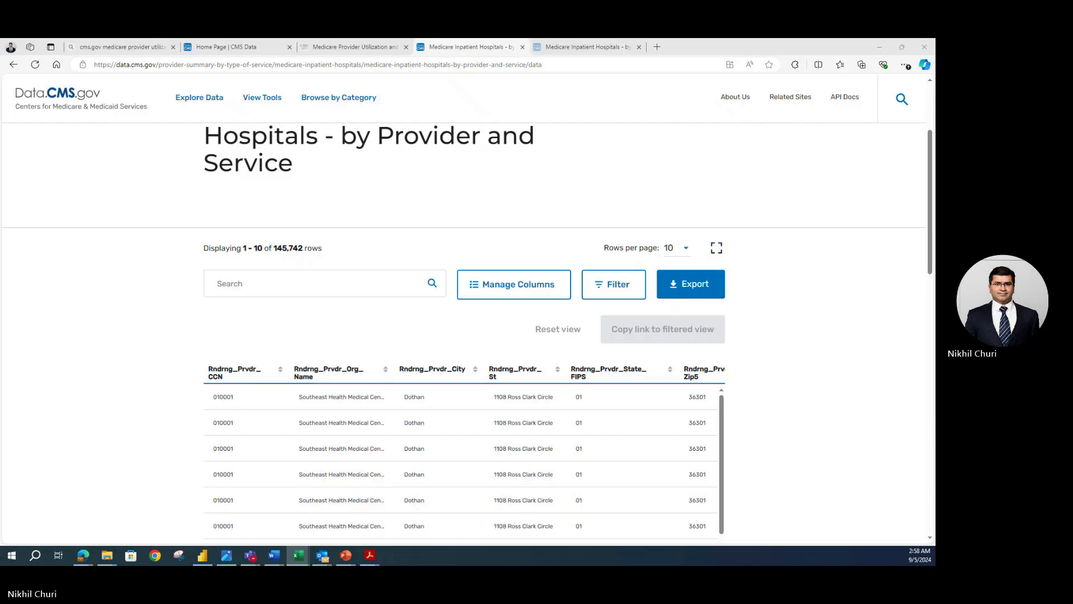
pyautogui.hotkey('alt', 'Tab')
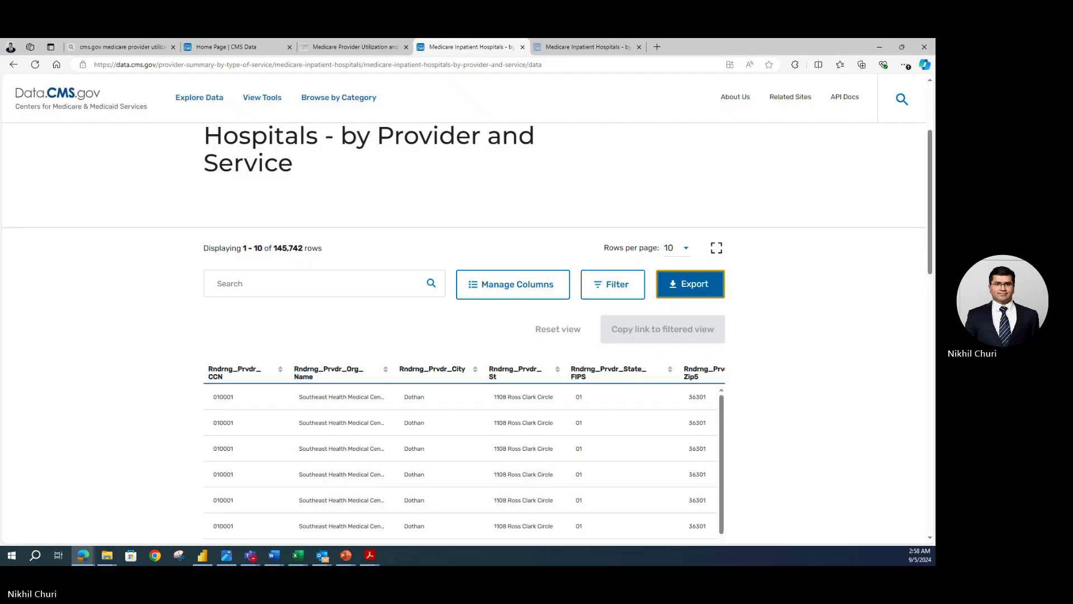
pyautogui.hotkey('alt', 'Tab')
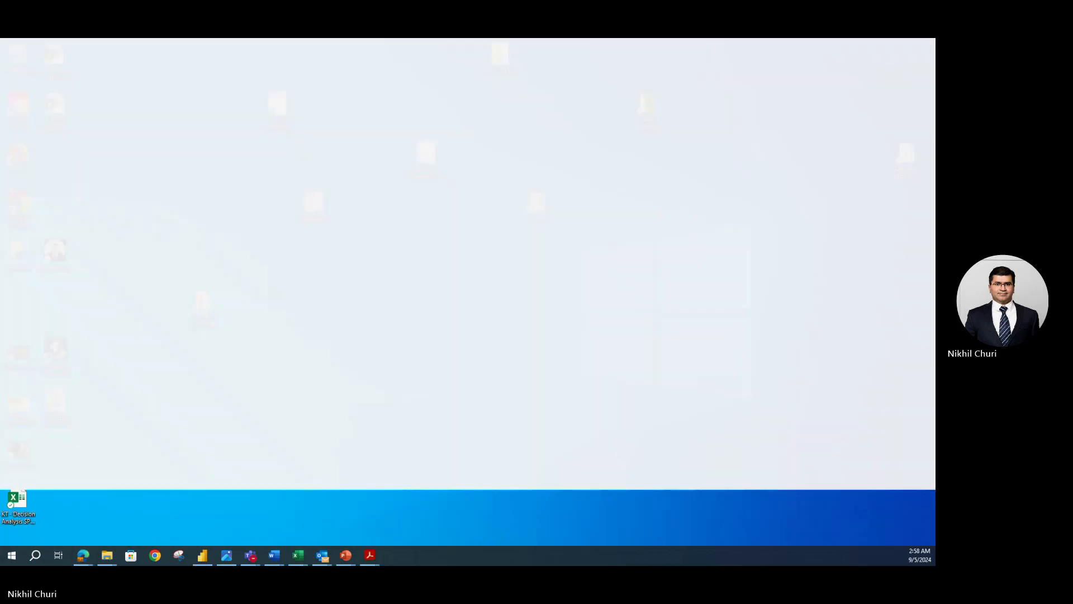
pyautogui.hotkey('alt', 'Tab')
pyautogui.hotkey('alt', 'Tab')
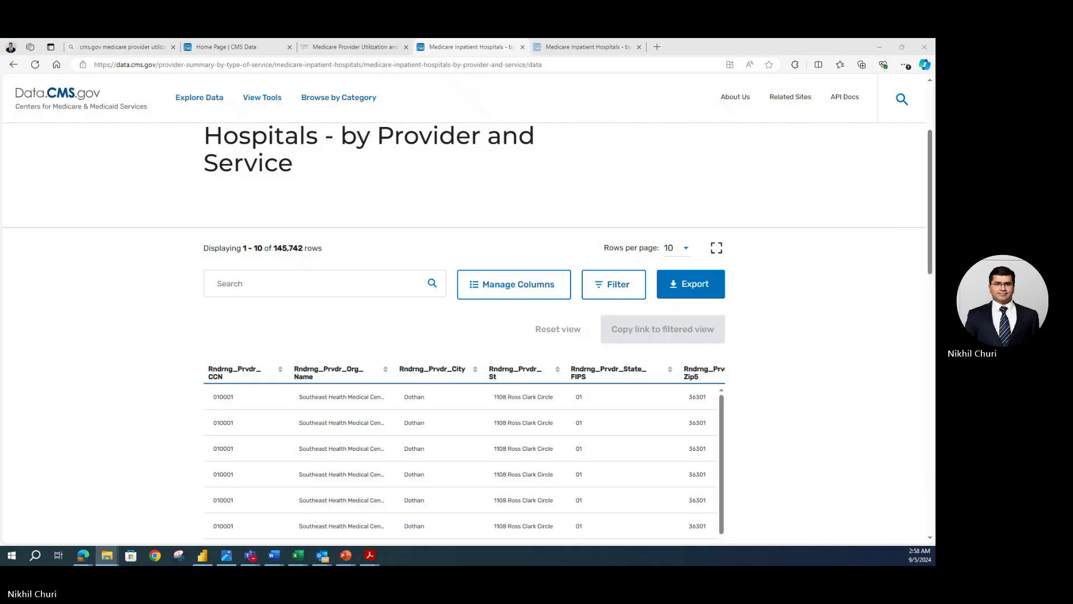
pyautogui.hotkey('alt', 'Tab')
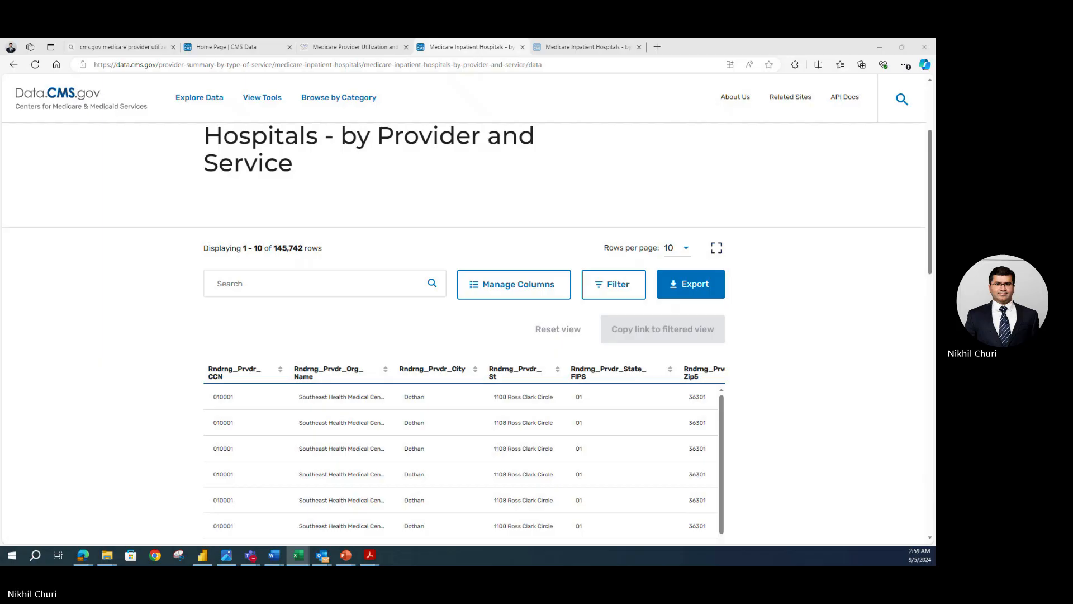
pyautogui.moveTo(736, 161); pyautogui.dragTo(401, 127)
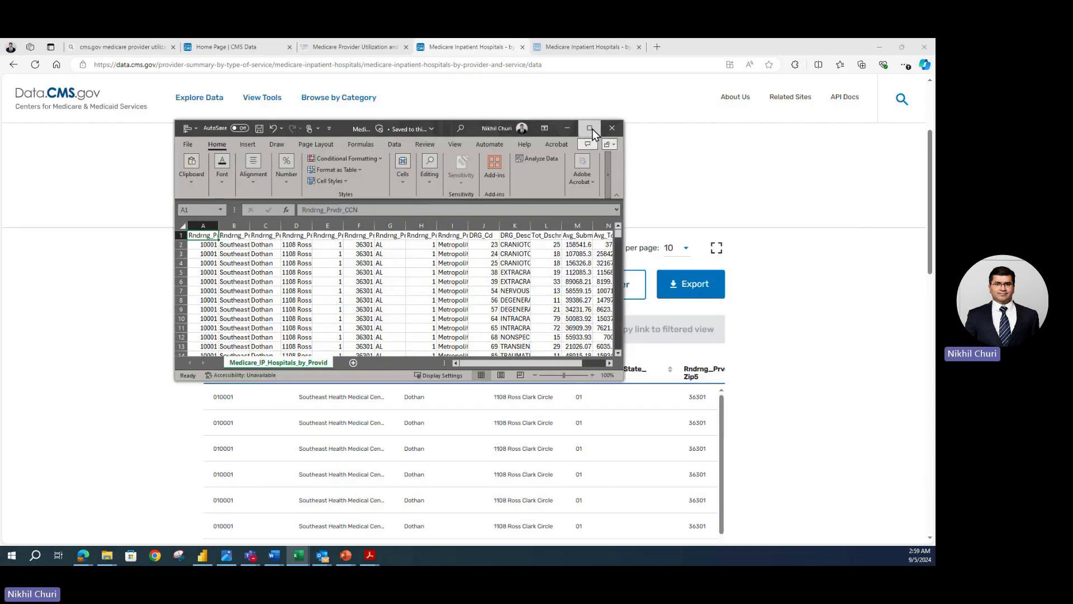
pyautogui.click(590, 129)
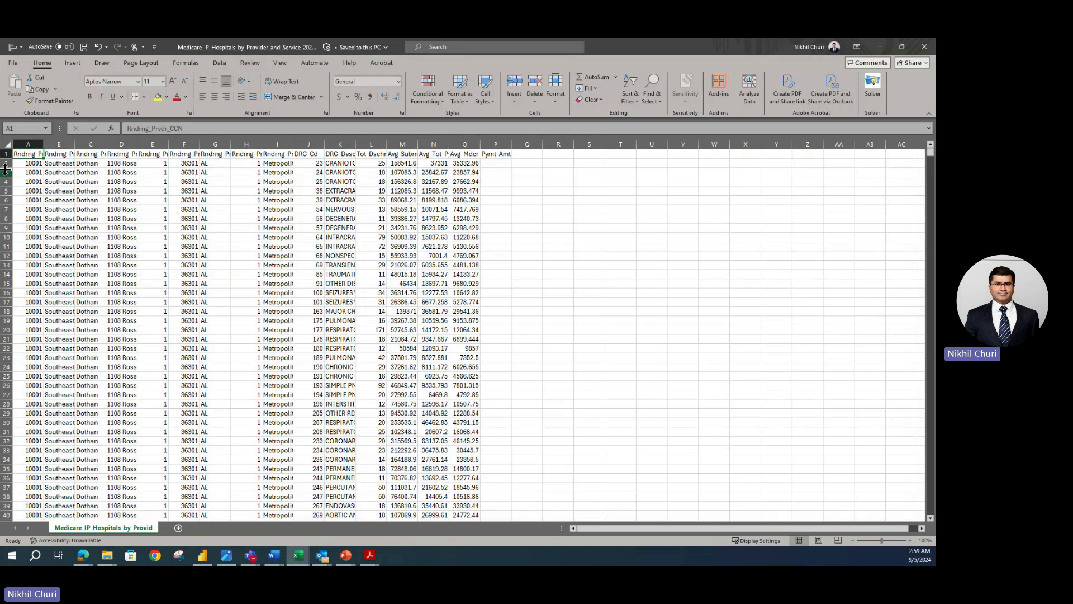
# Step: Center all cells of the worksheet both vertically and horizontally
pyautogui.click(9, 145)
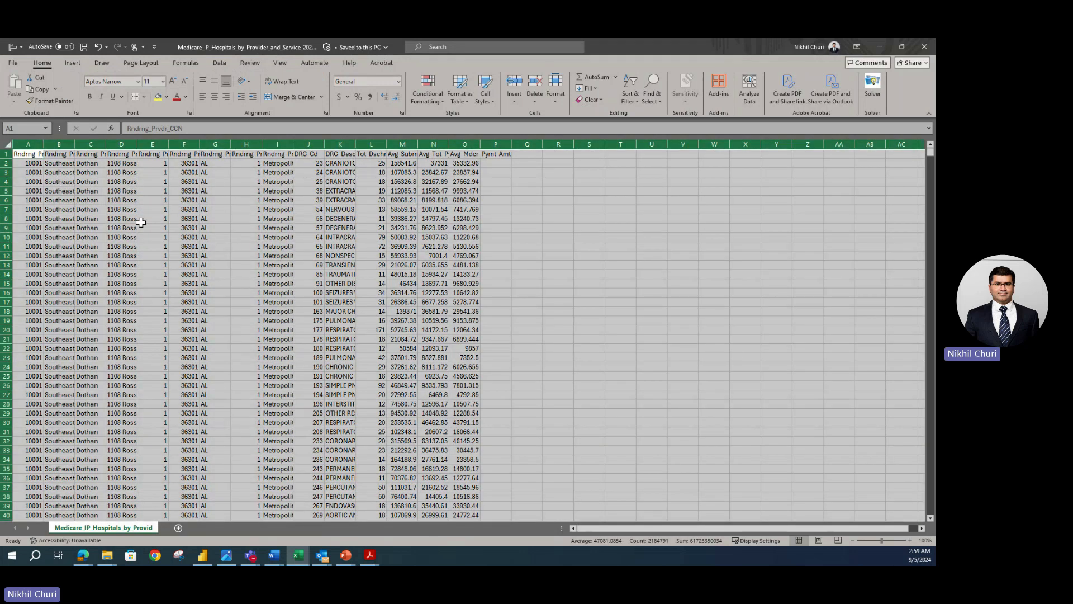
pyautogui.click(309, 311)
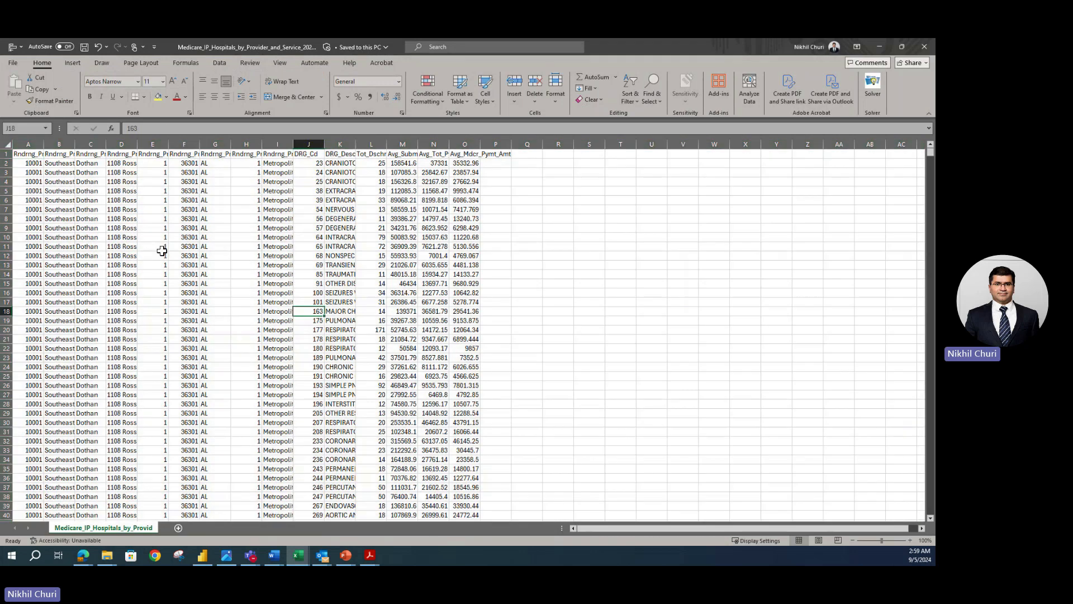
pyautogui.click(5, 145)
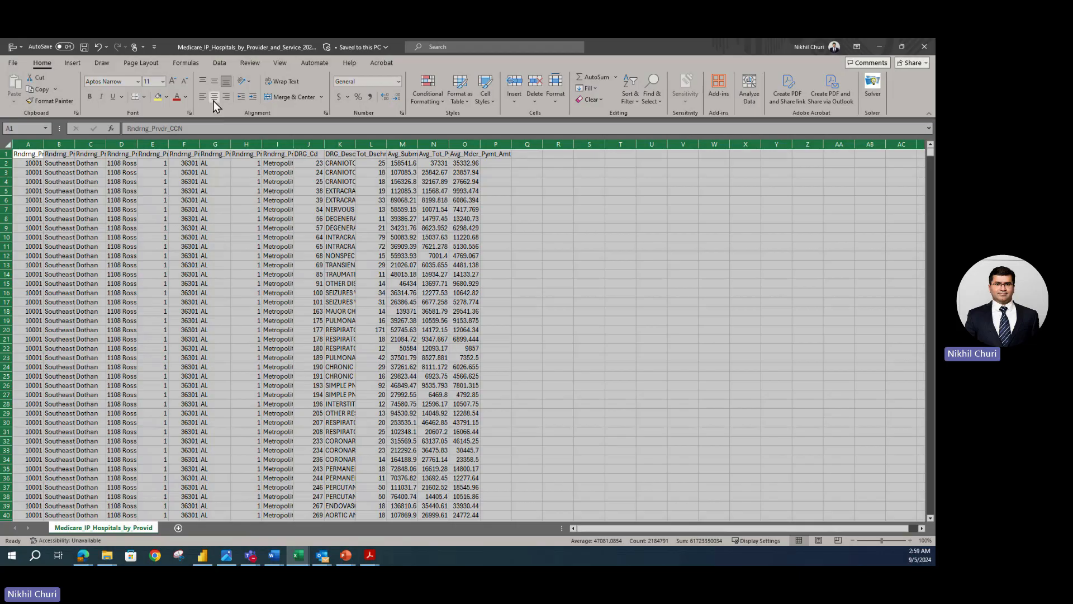
pyautogui.click(83, 191)
pyautogui.click(6, 144)
pyautogui.click(214, 82)
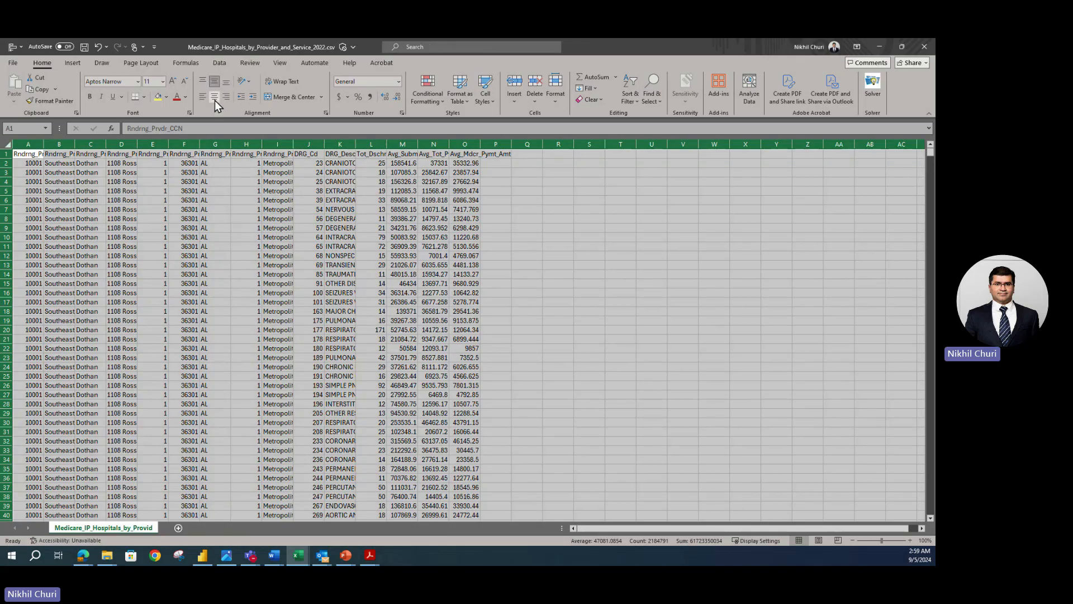
pyautogui.click(215, 99)
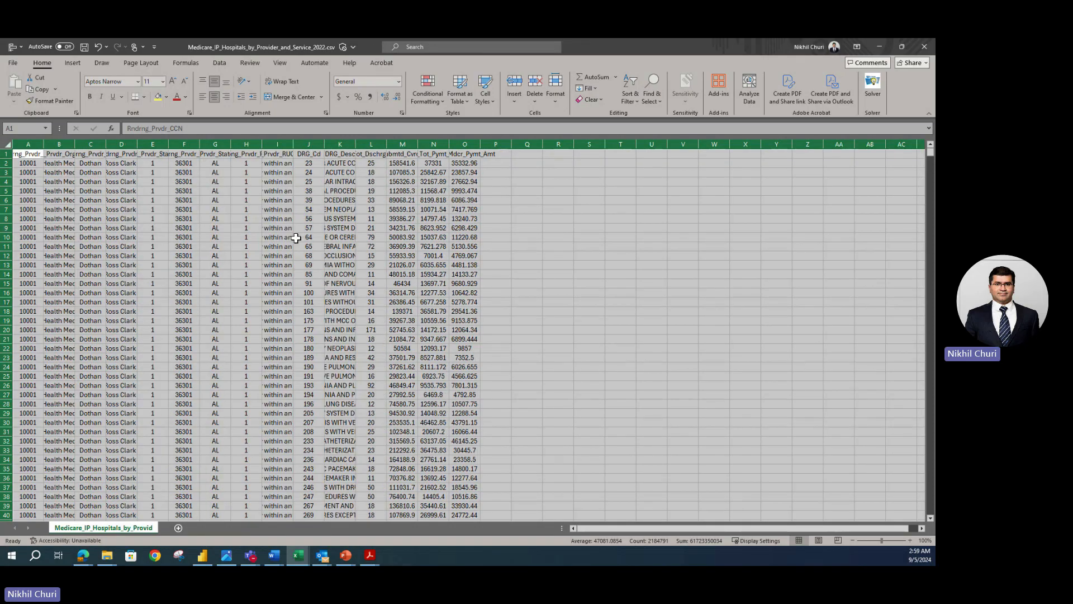
# Step: Autofit the width of all columns to their contents and clear the whole-sheet selection
pyautogui.doubleClick(138, 145)
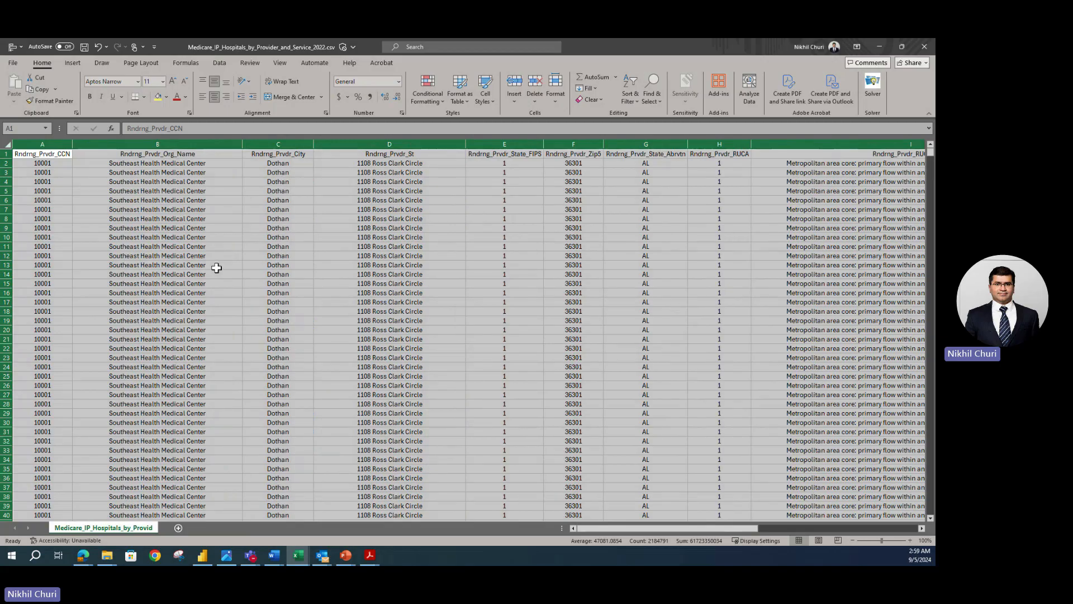
pyautogui.click(67, 256)
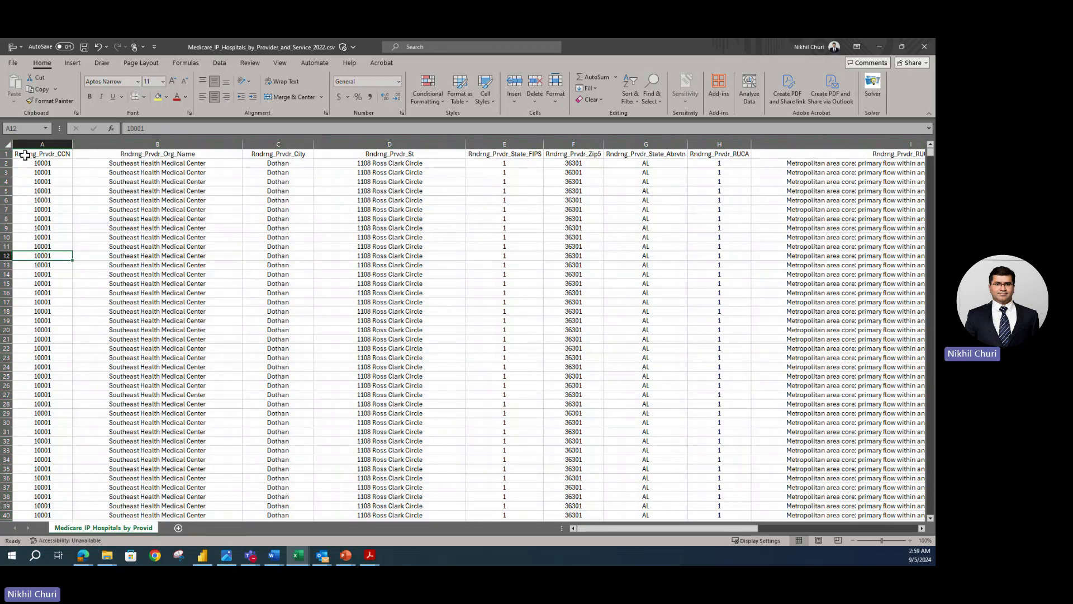
pyautogui.click(23, 154)
pyautogui.click(263, 368)
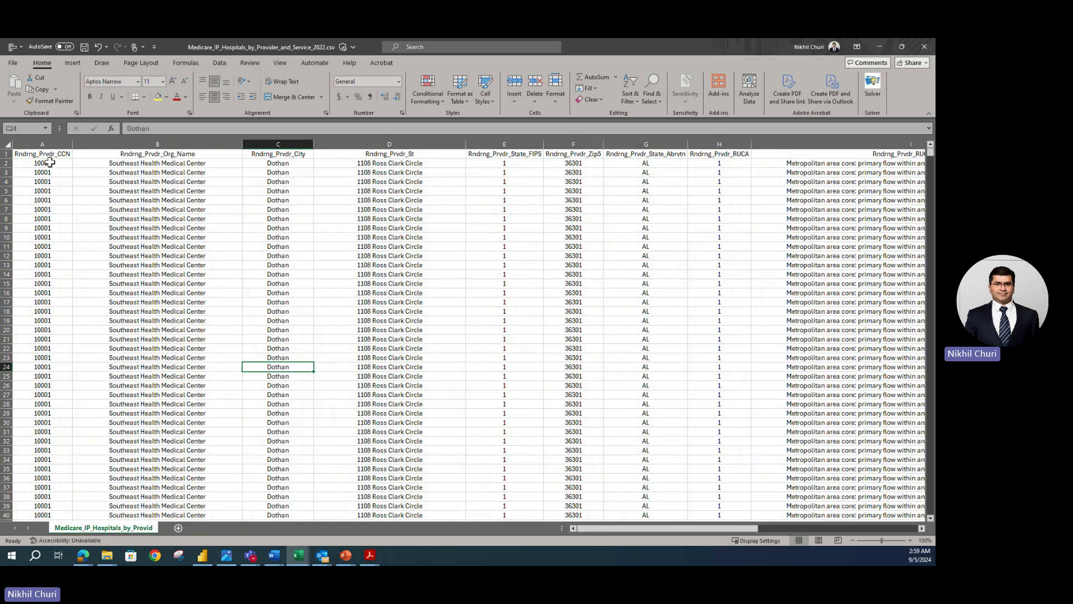
# Step: Select the header row from Rndrng_Prvdr_CCN through the last column to review the column names
pyautogui.click(56, 155)
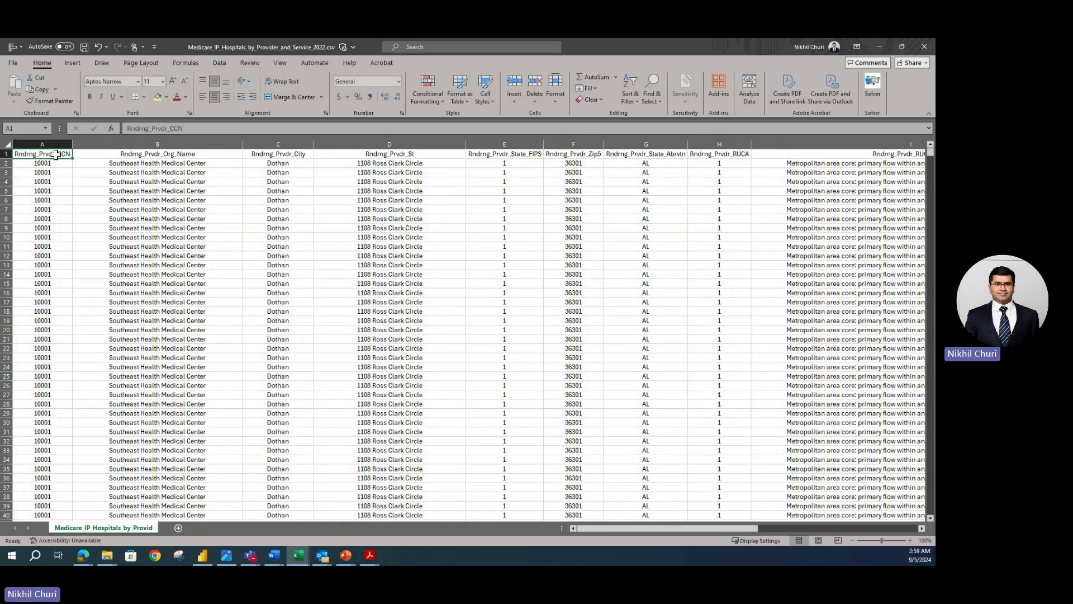
pyautogui.hotkey('ctrl', 'shift', 'Right')
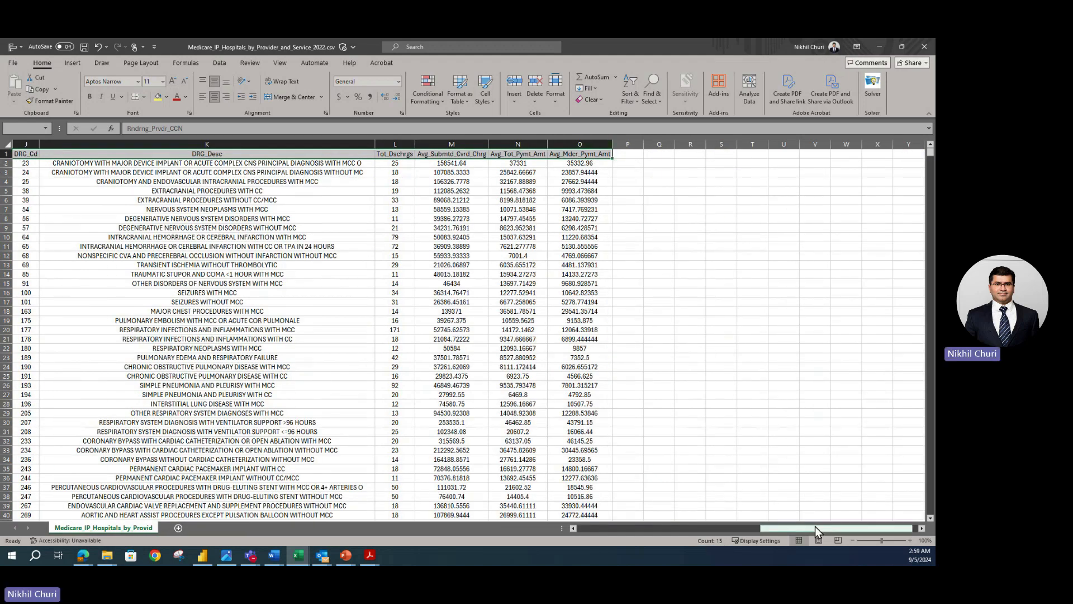
pyautogui.click(673, 528)
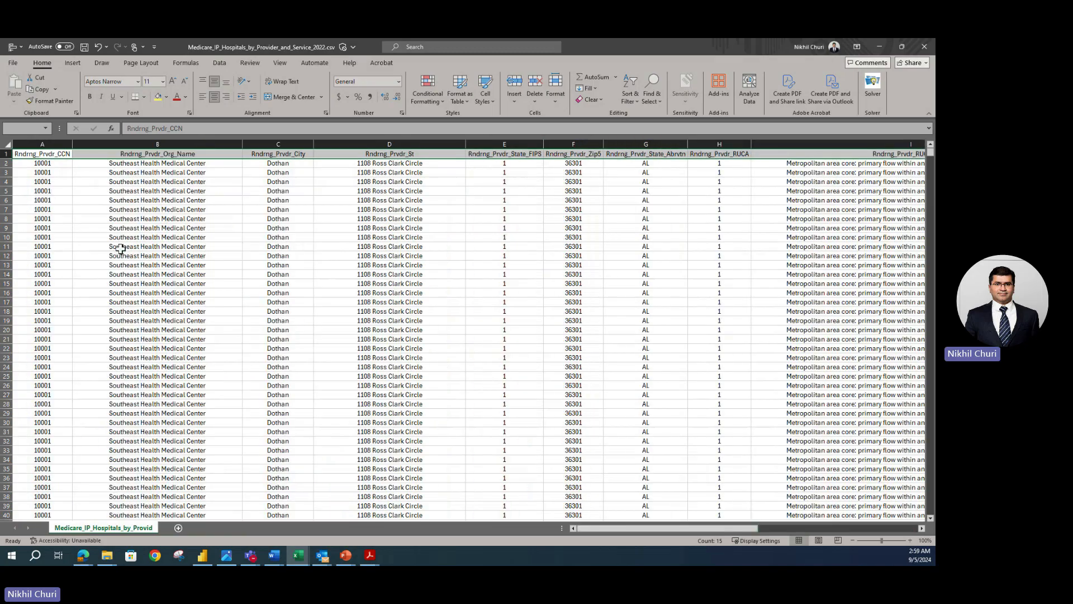
# Step: Select the Rndrng_Prvdr_CCN column down to its last record to check the number of rows, and return to the first row
pyautogui.click(37, 153)
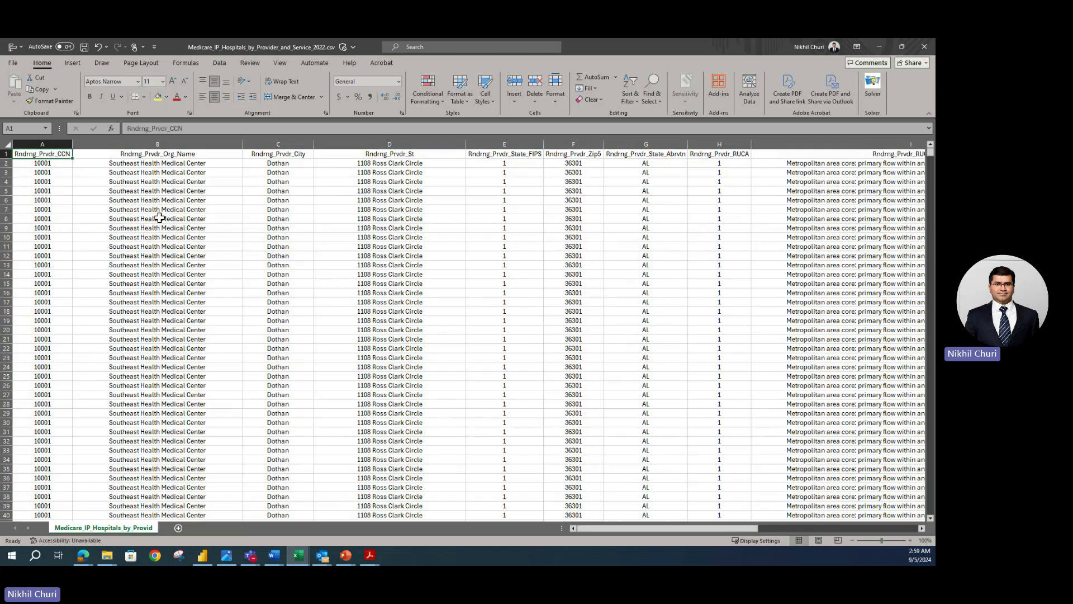
pyautogui.hotkey('ctrl', 'shift', 'Down')
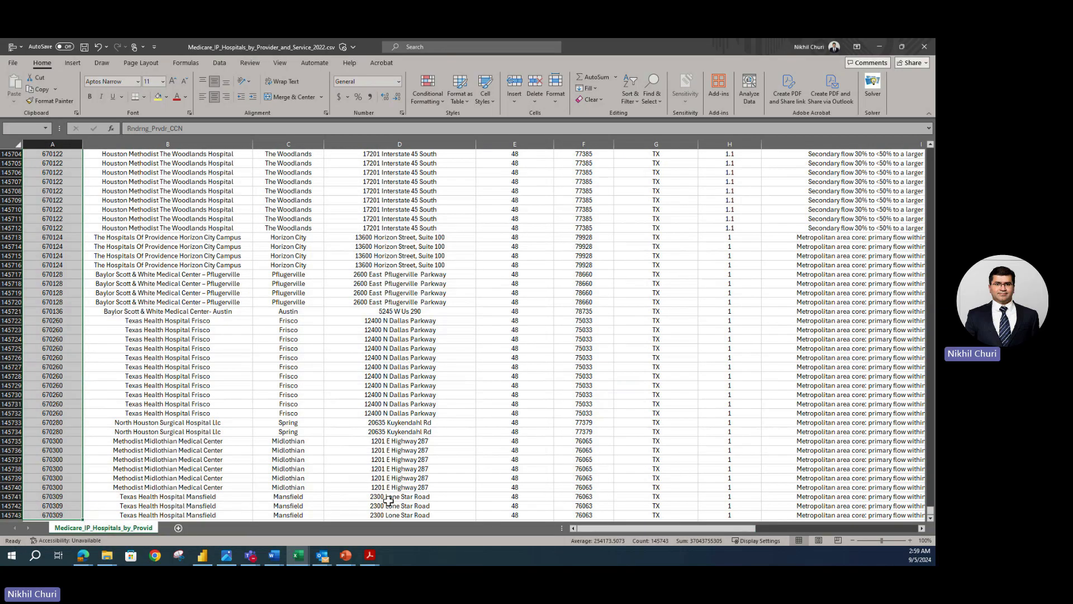
pyautogui.moveTo(931, 512); pyautogui.dragTo(930, 150)
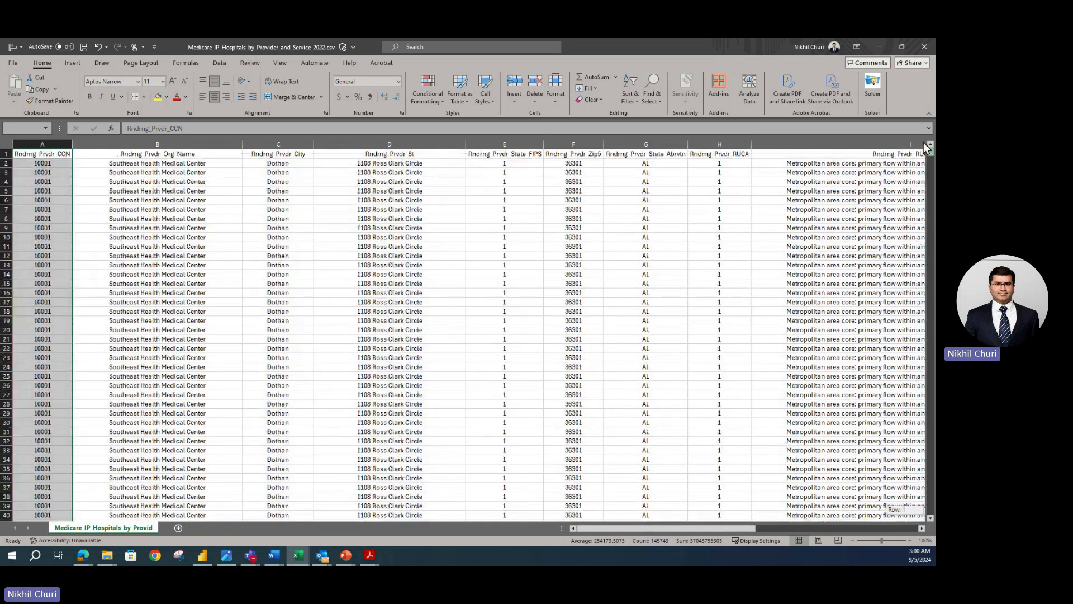
pyautogui.click(304, 419)
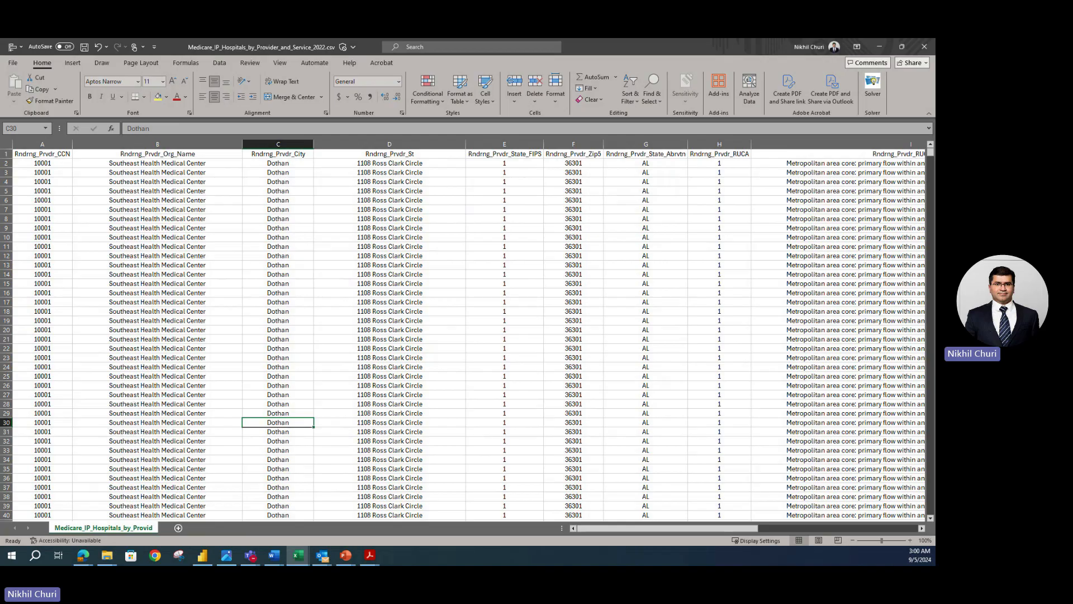
pyautogui.click(247, 387)
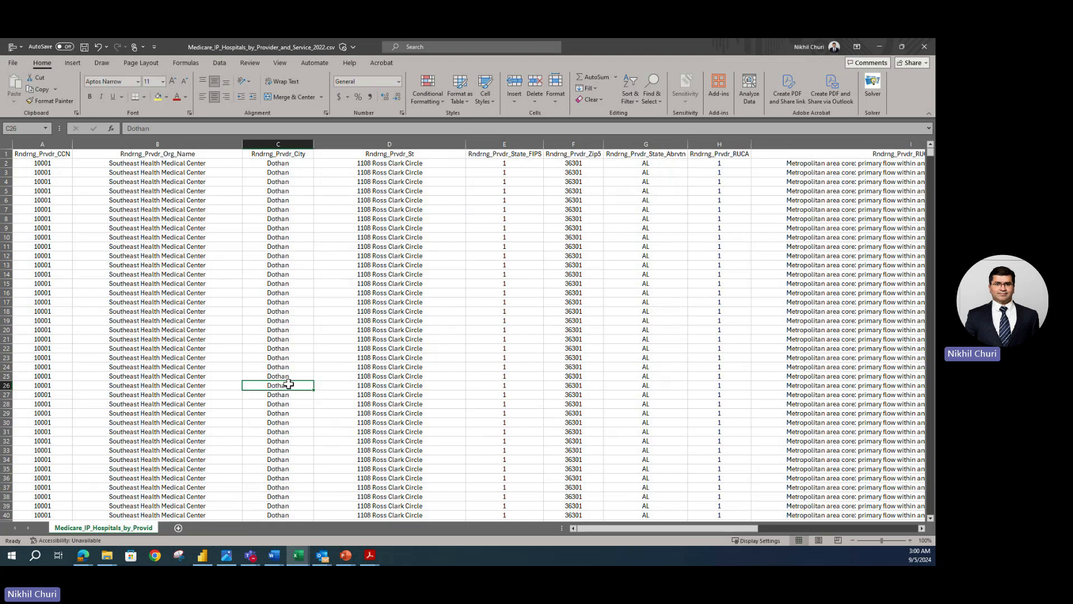
pyautogui.click(210, 338)
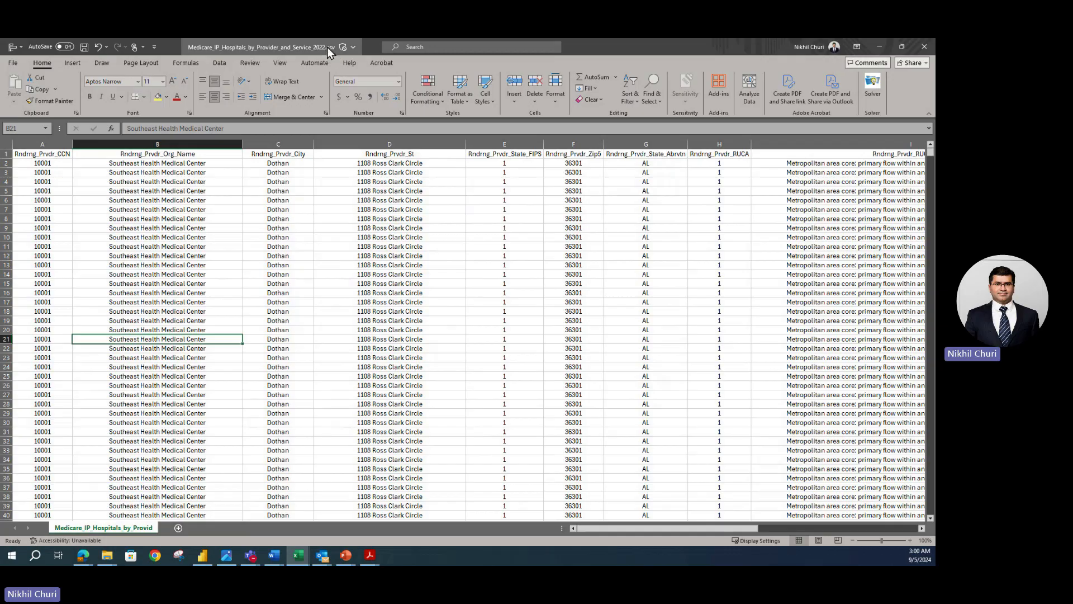
pyautogui.click(325, 200)
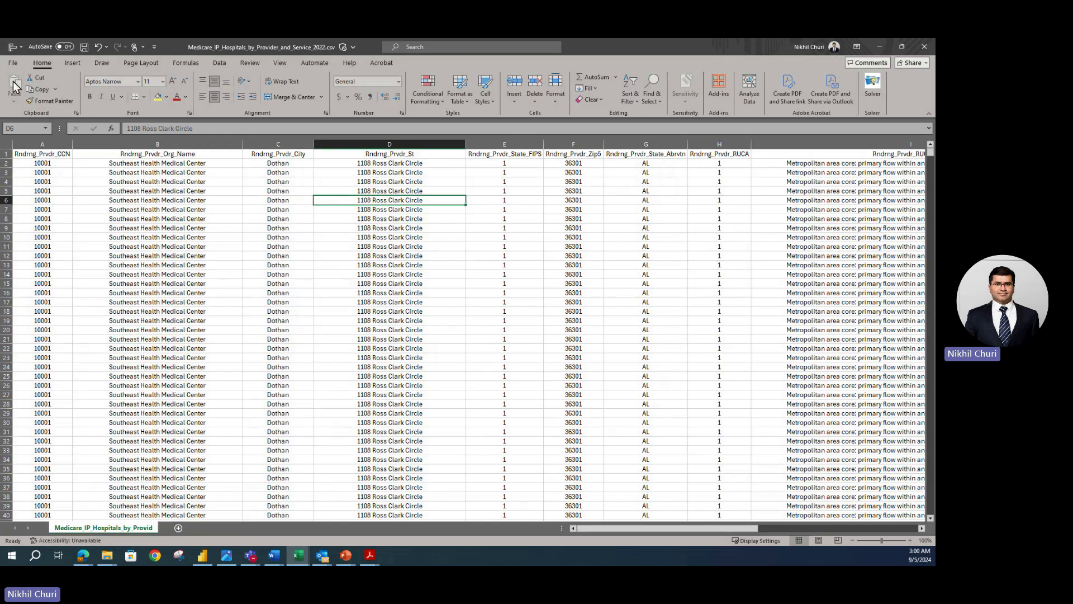
# Step: Save the CSV as an Excel Workbook (*.xlsx) named Medicare_IP_Hospitals_by_Provider_and_Service_2022 in the Downloads folder
pyautogui.click(11, 64)
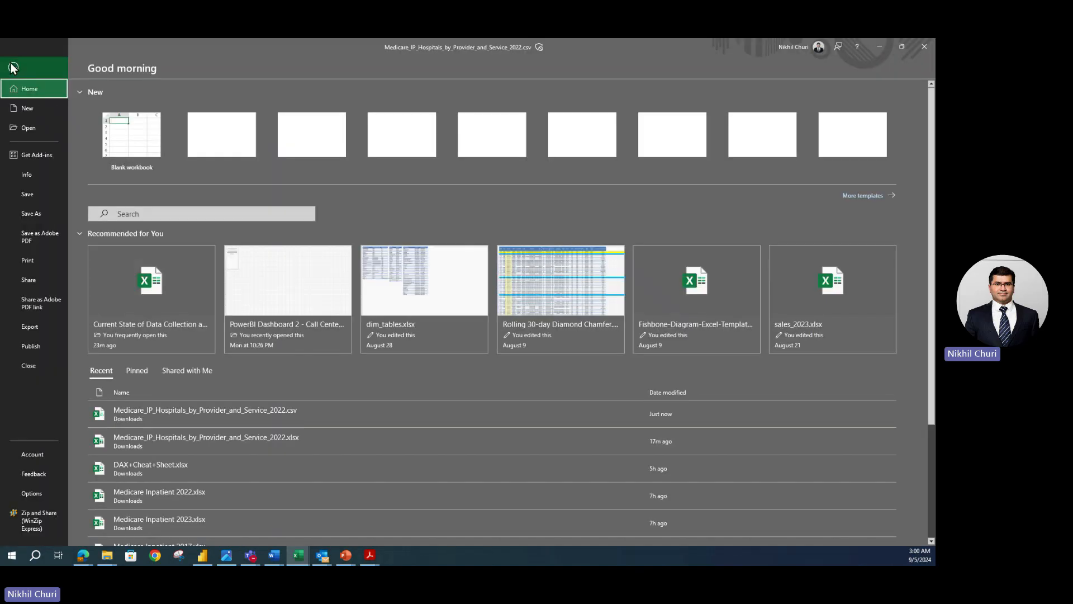
pyautogui.click(31, 214)
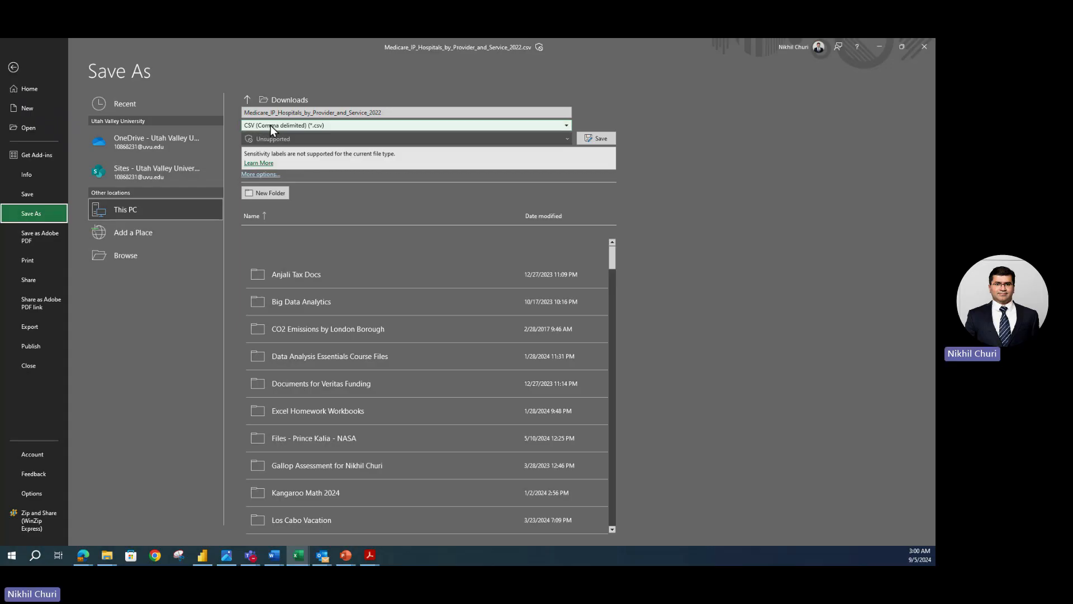
pyautogui.click(566, 126)
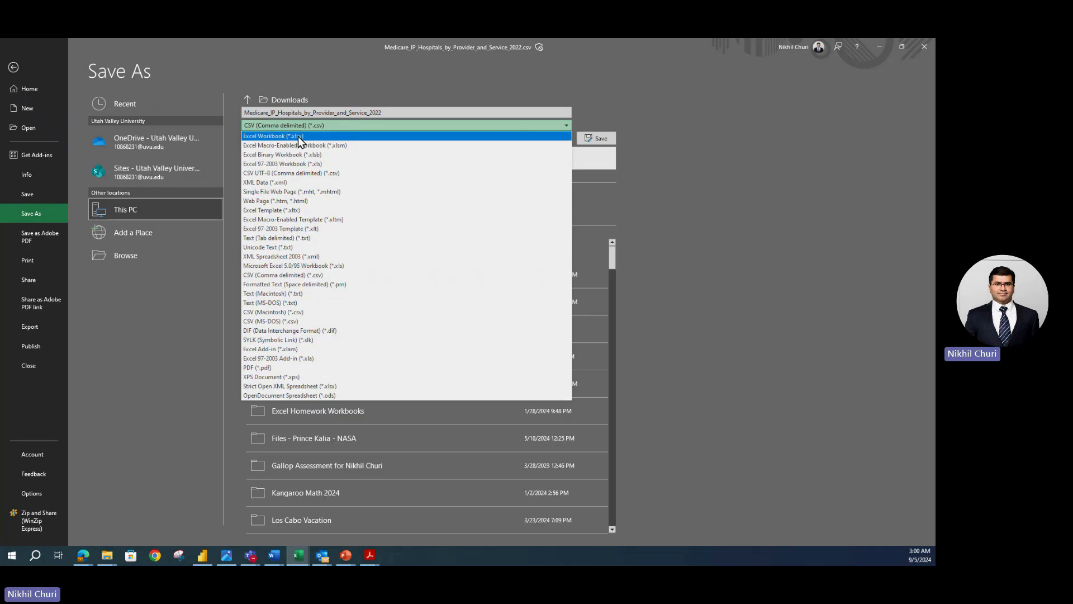
pyautogui.click(298, 137)
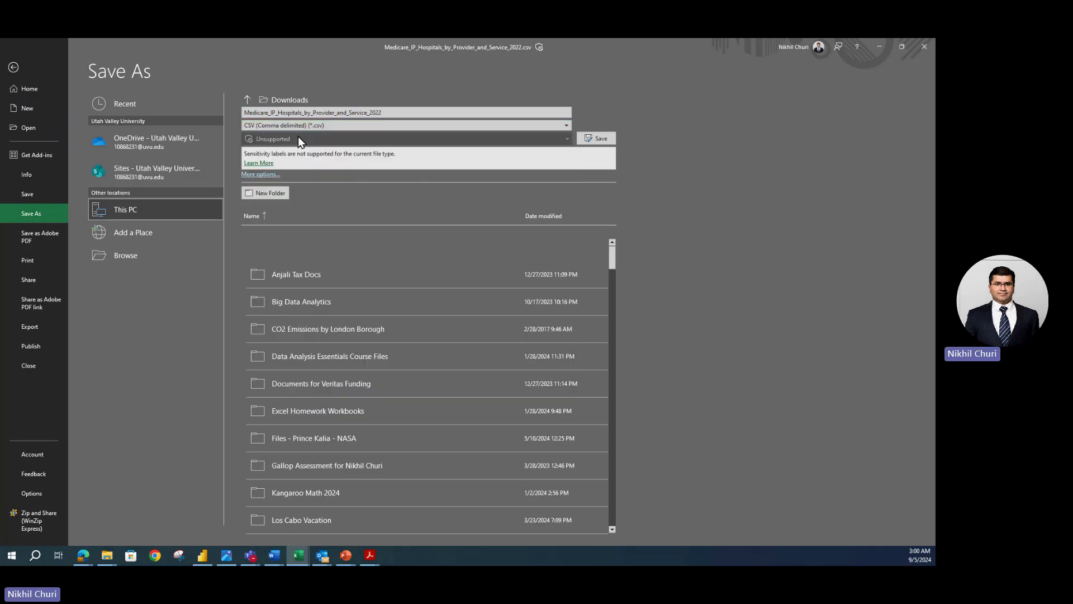
pyautogui.click(596, 140)
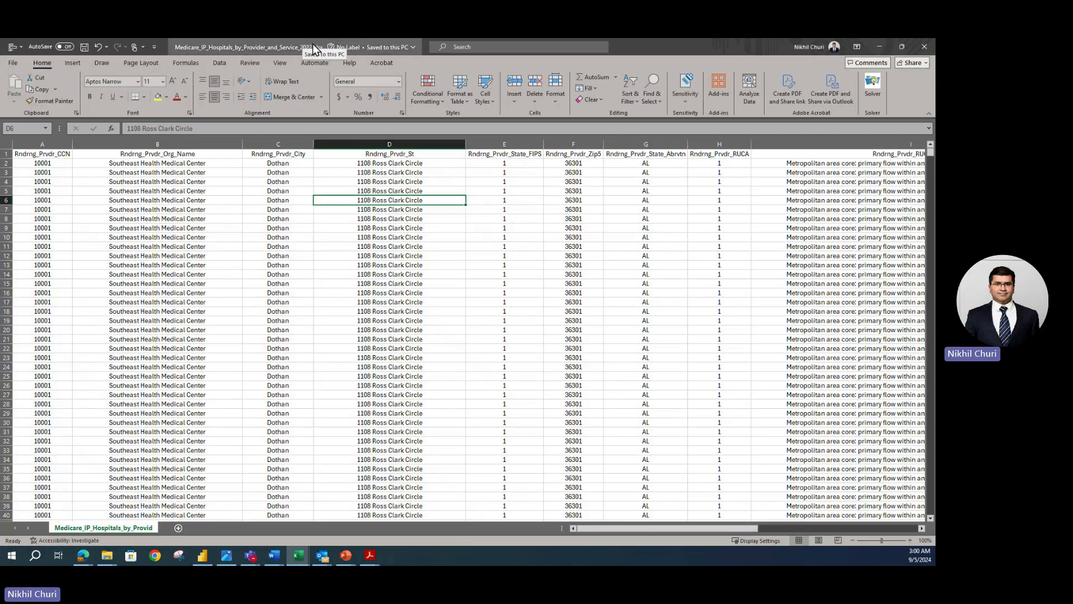
# Step: Create a copy of the Medicare_IP_Hospitals_by_Provid sheet within the same workbook, placed before the original
pyautogui.click(328, 244)
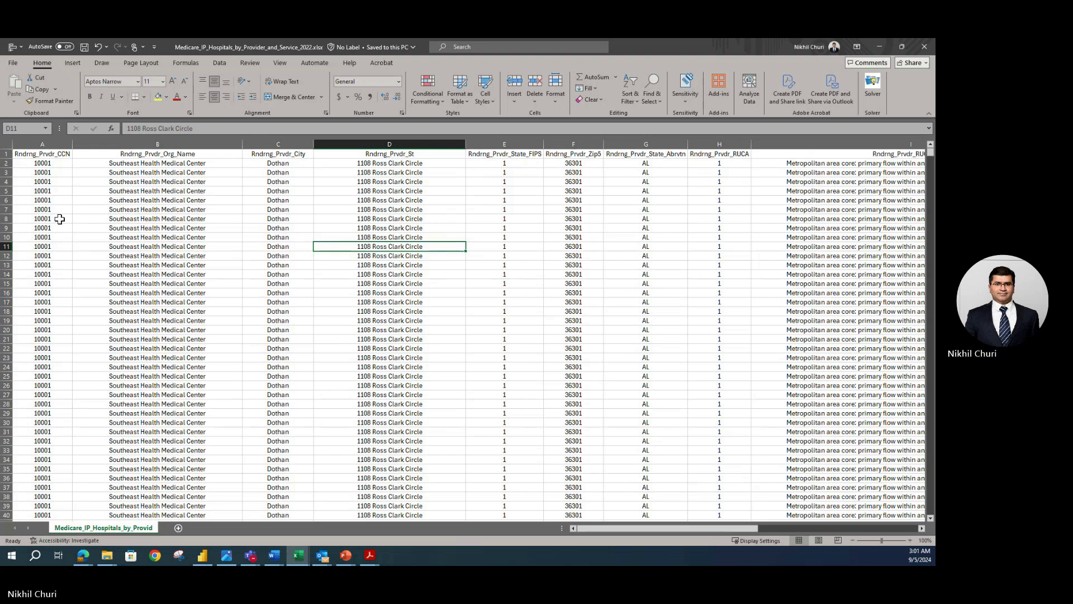
pyautogui.click(150, 405)
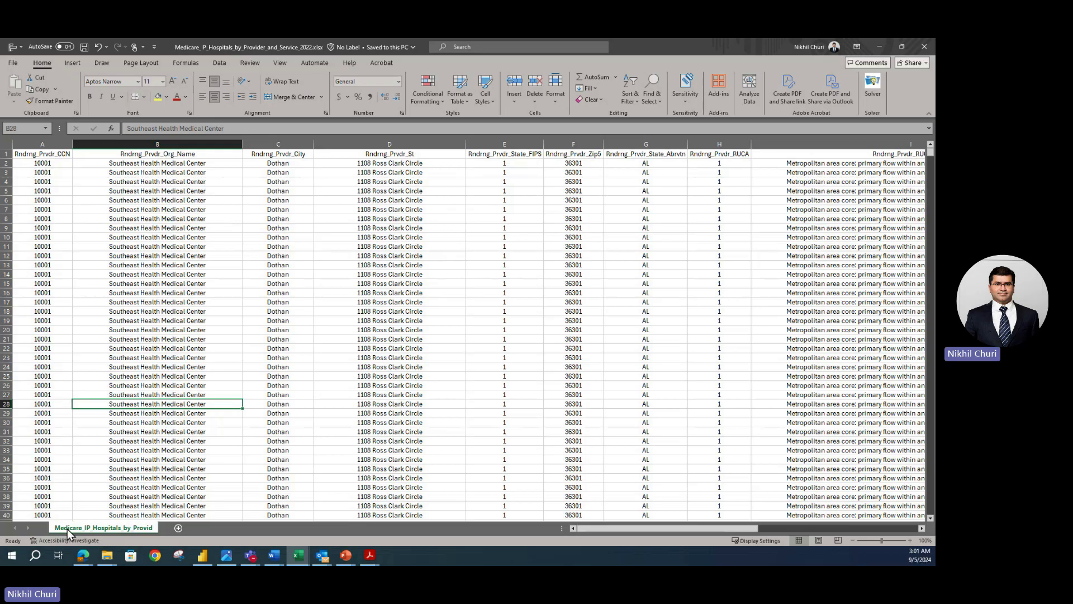
pyautogui.rightClick(109, 529)
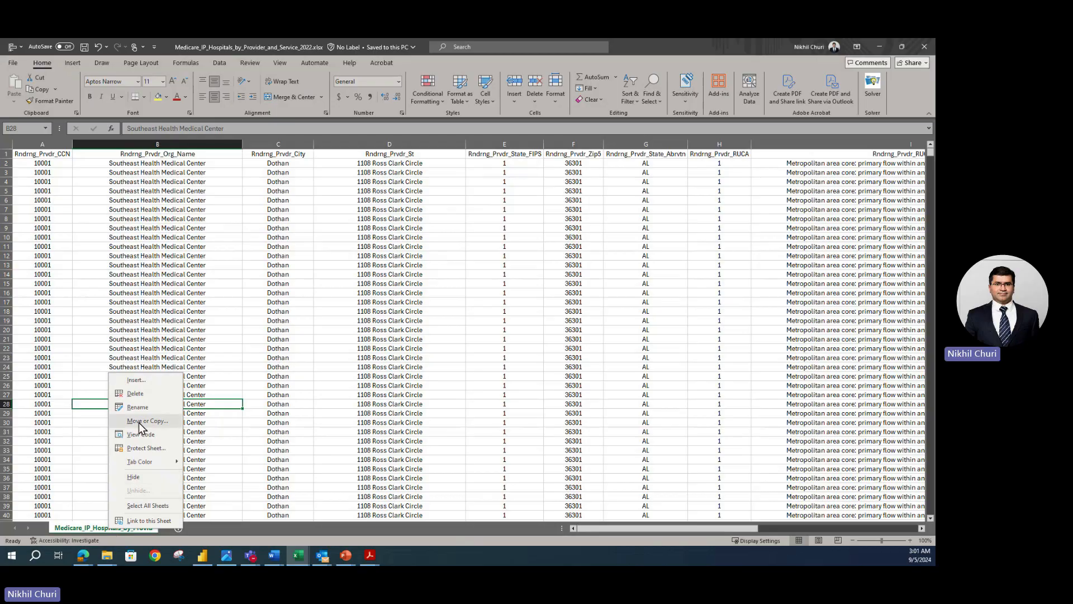
pyautogui.click(144, 422)
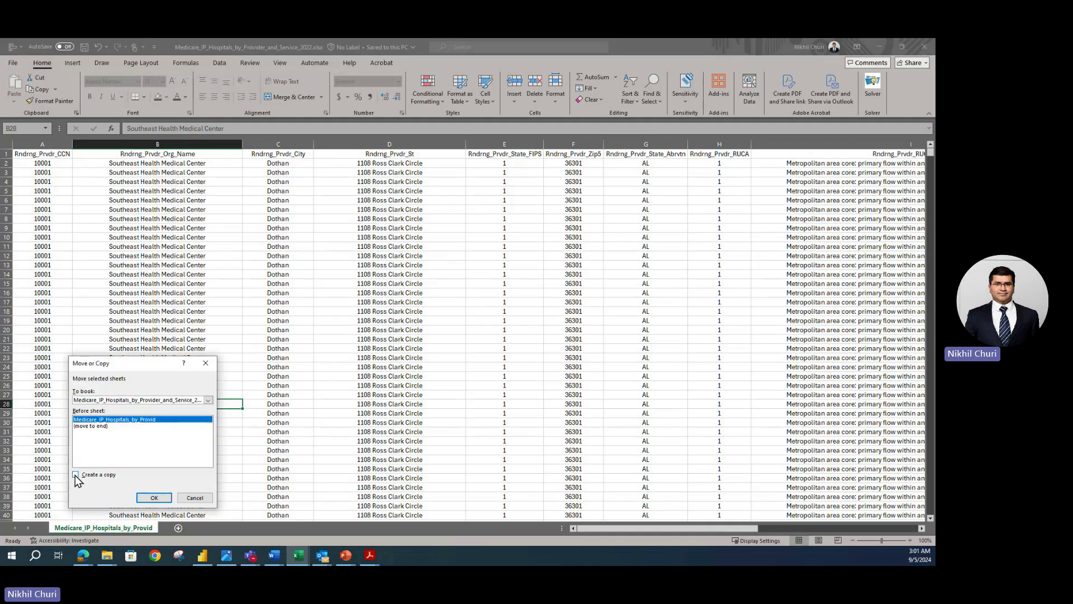
pyautogui.click(76, 474)
pyautogui.click(92, 420)
pyautogui.click(154, 498)
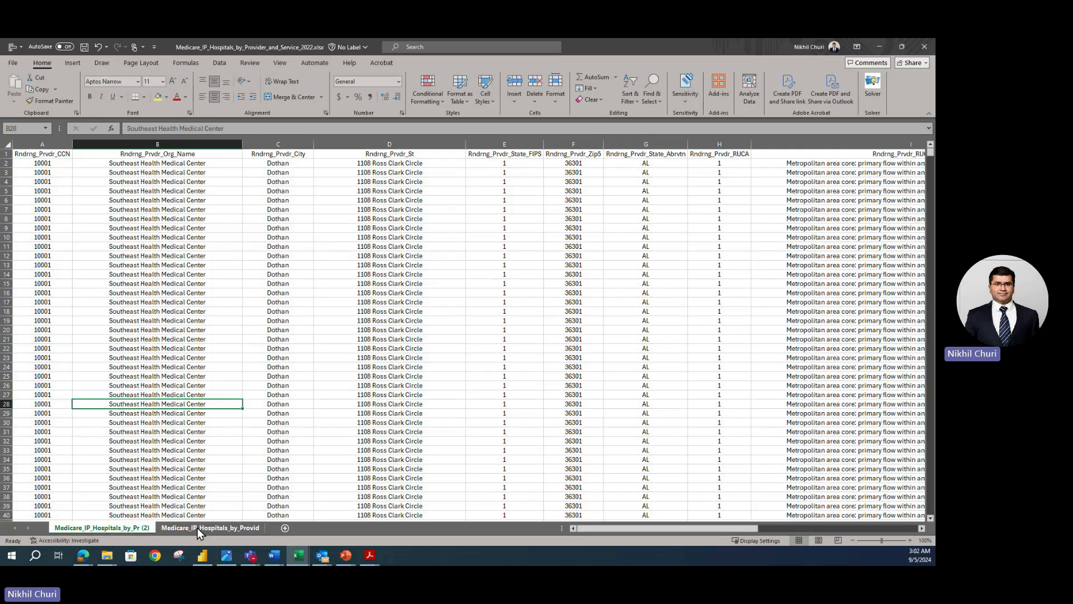
# Step: Compare the original sheet with its copy, and move the copy after the original
pyautogui.click(200, 527)
pyautogui.click(141, 528)
pyautogui.click(198, 528)
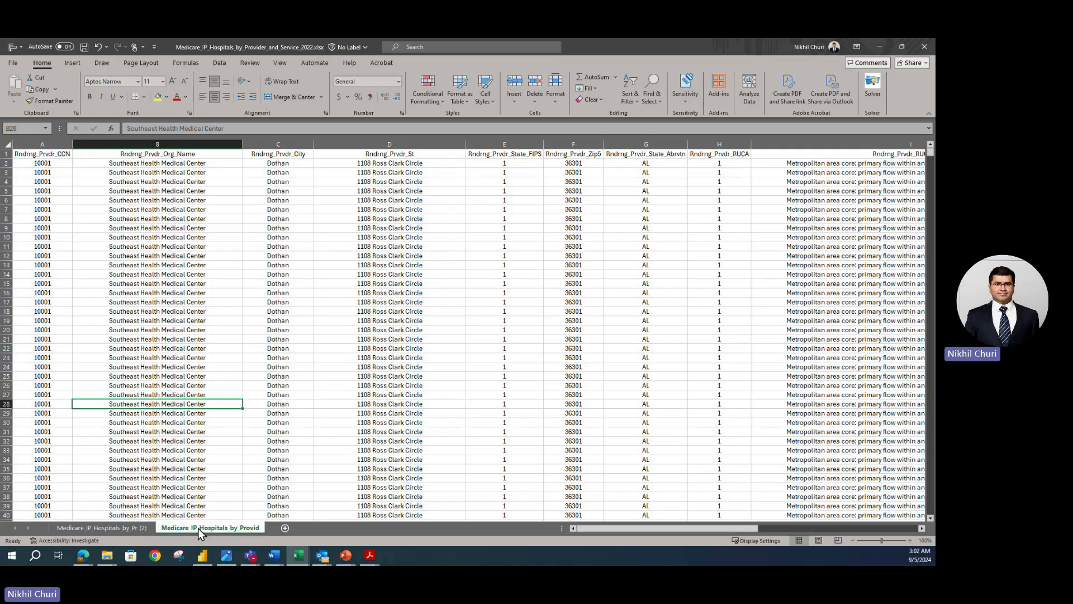
pyautogui.click(115, 529)
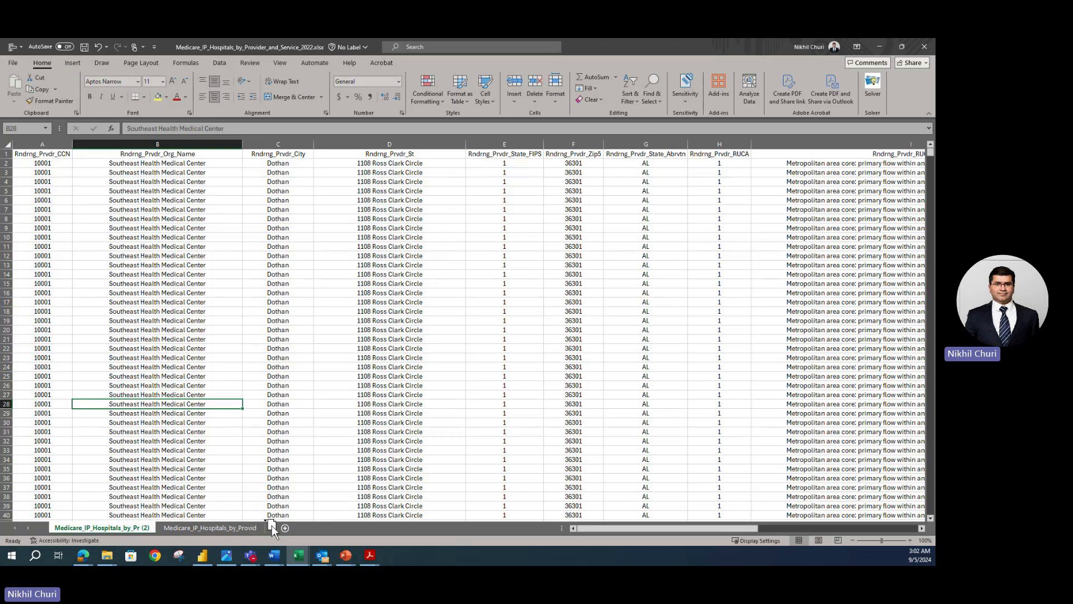
pyautogui.moveTo(270, 524); pyautogui.dragTo(270, 525)
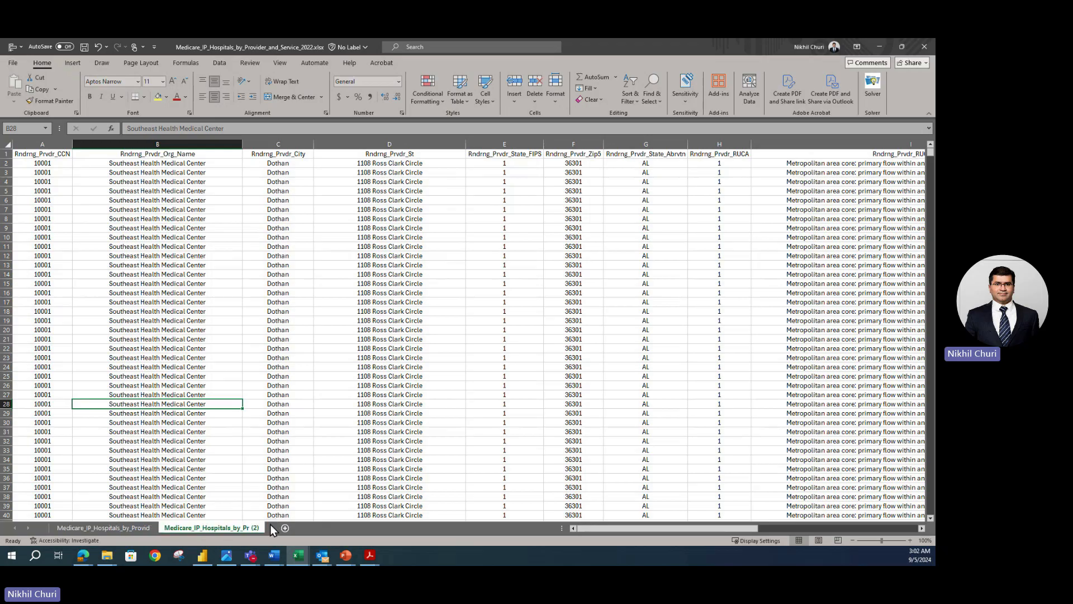
# Step: Rename the copied sheet as Providers
pyautogui.doubleClick(239, 528)
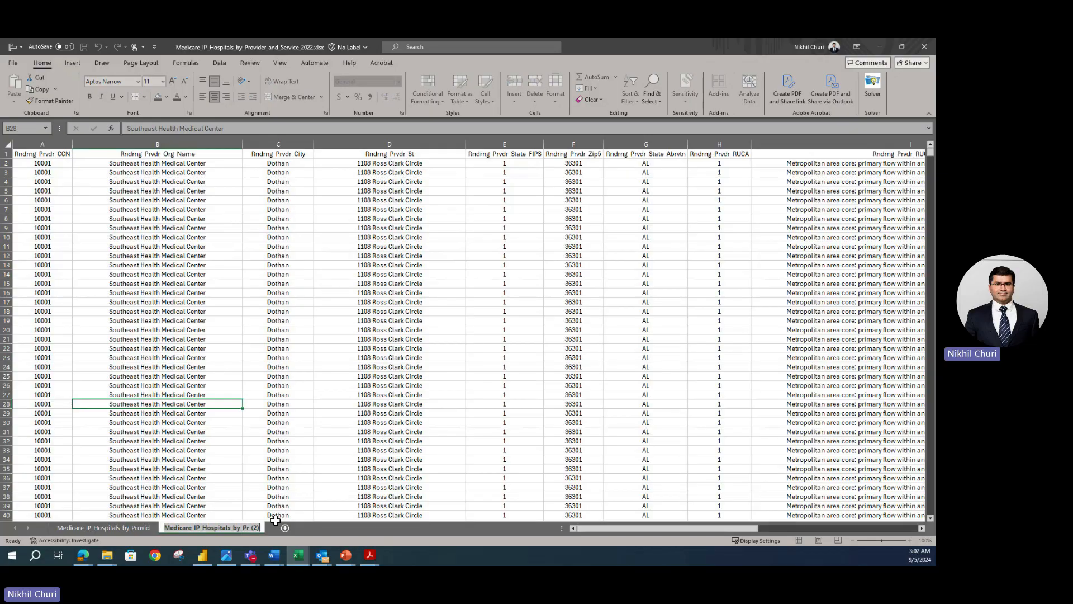
pyautogui.click(250, 386)
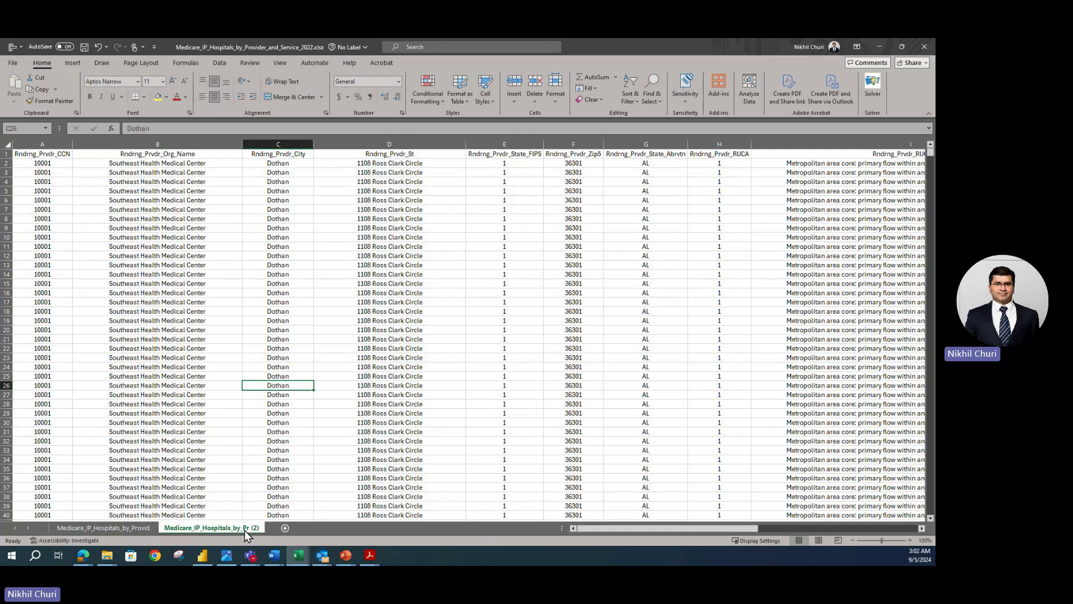
pyautogui.doubleClick(245, 529)
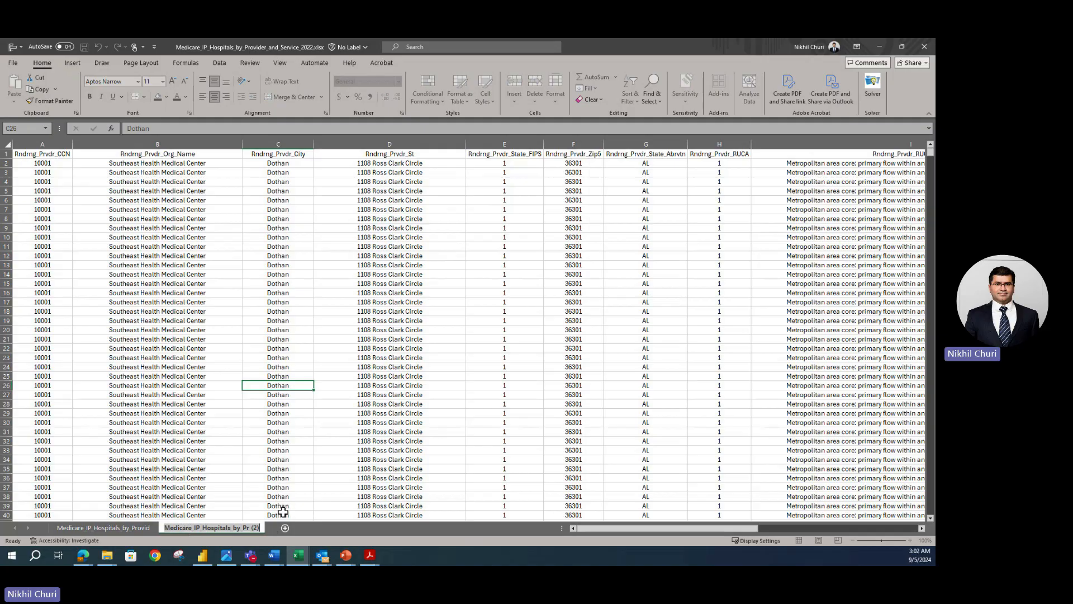
pyautogui.write('P')
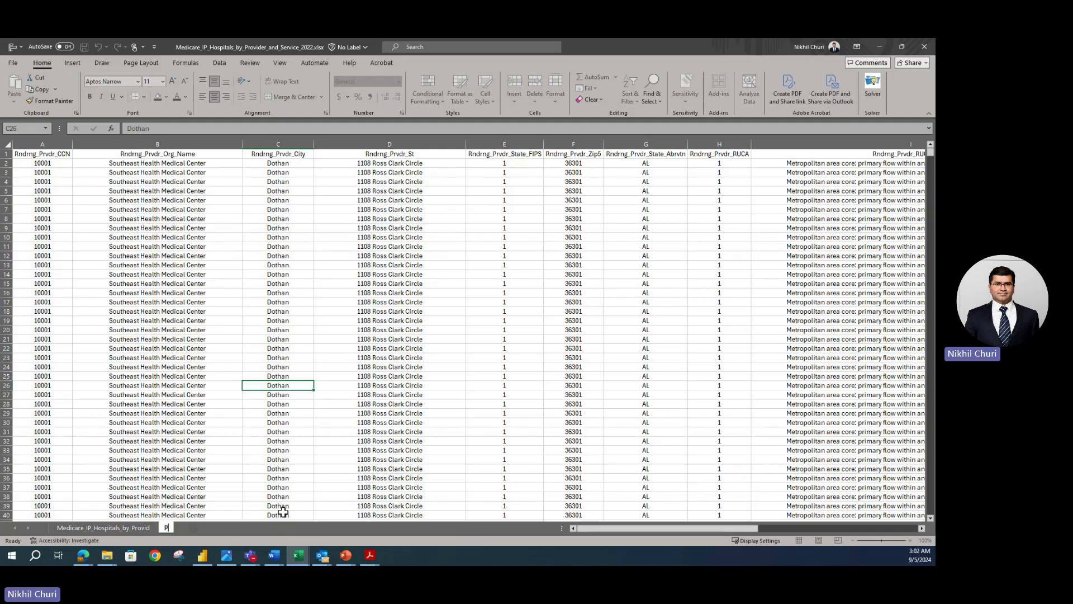
pyautogui.write('roviders')
pyautogui.click(201, 423)
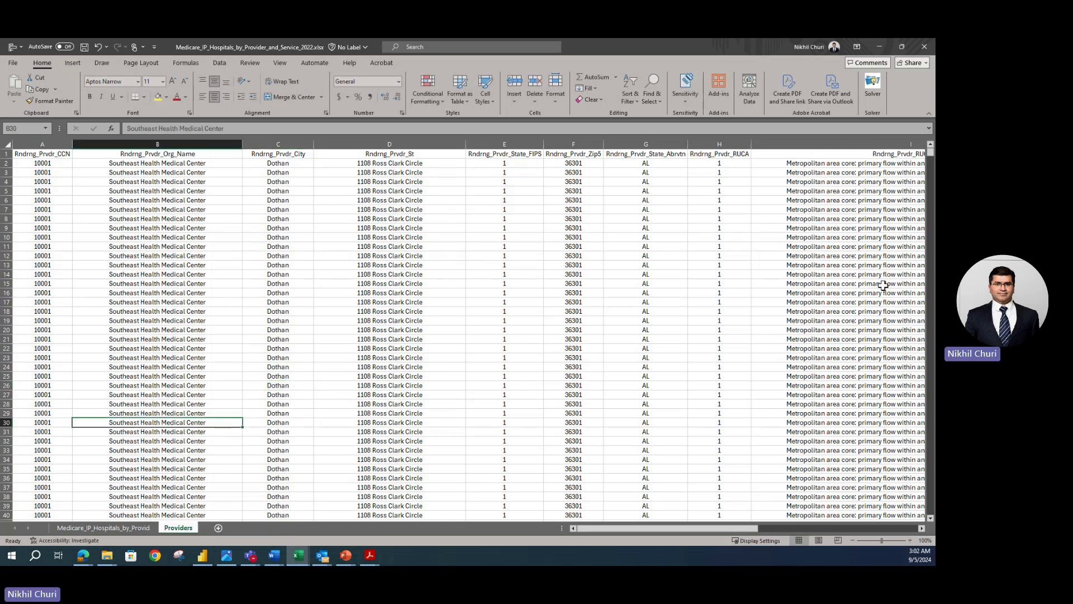
# Step: Review the provider columns on the Providers sheet, from Rndrng_Prvdr_CCN through Rndrng_Prvdr_State_FIPS, to judge which ones are needed
pyautogui.click(531, 283)
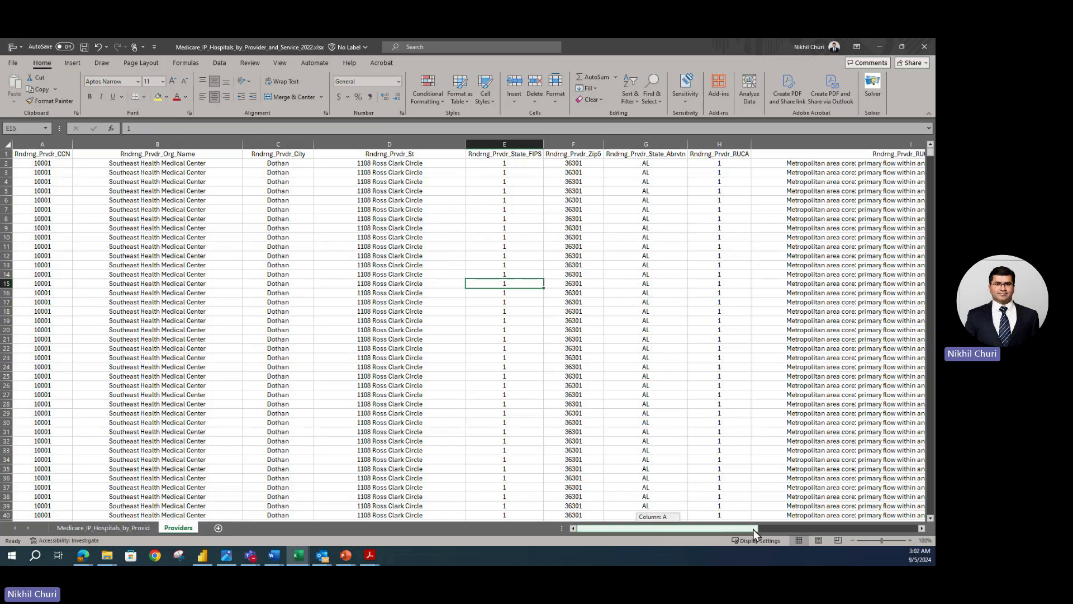
pyautogui.moveTo(753, 529); pyautogui.dragTo(455, 518)
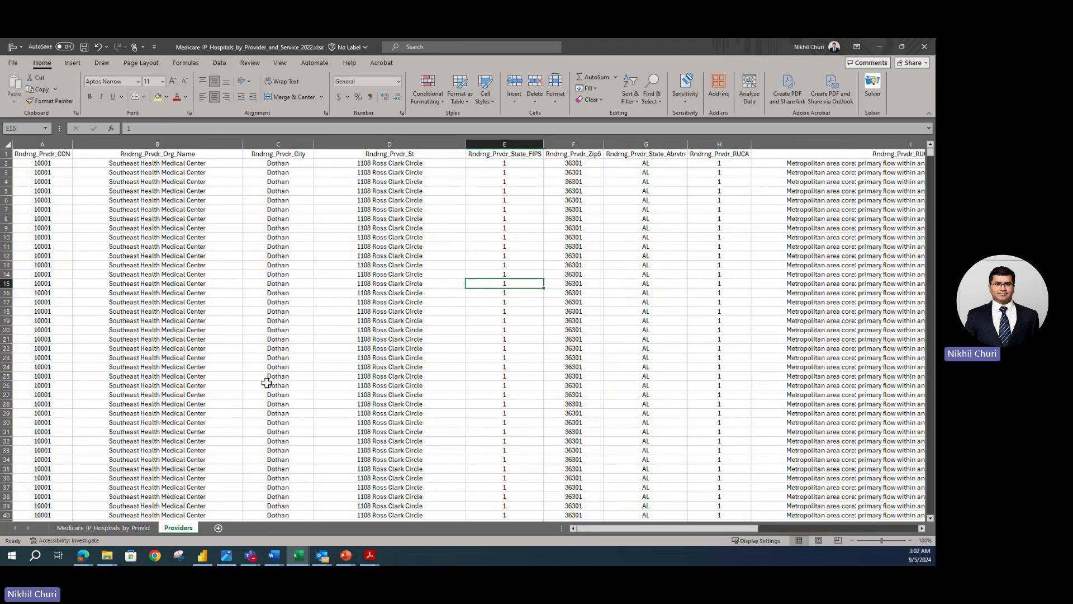
pyautogui.click(250, 375)
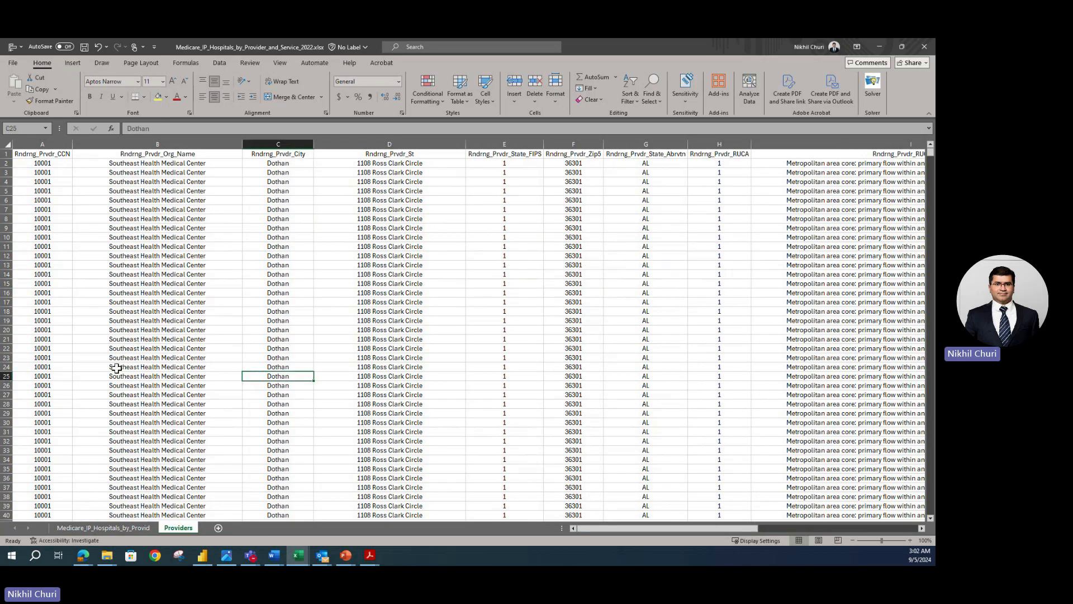
pyautogui.click(99, 275)
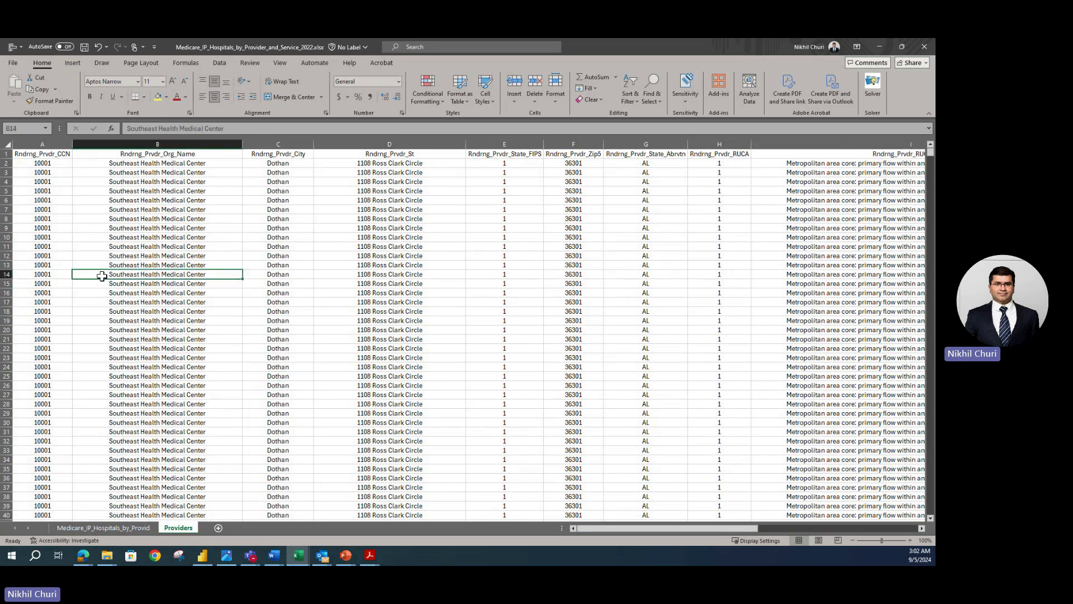
pyautogui.click(22, 155)
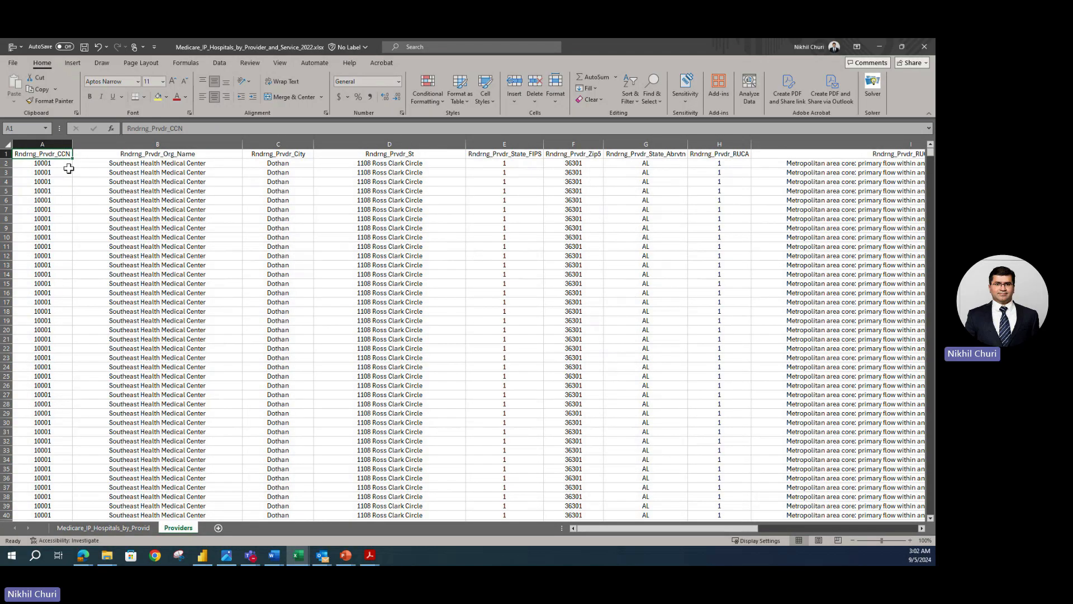
pyautogui.click(160, 227)
pyautogui.click(140, 156)
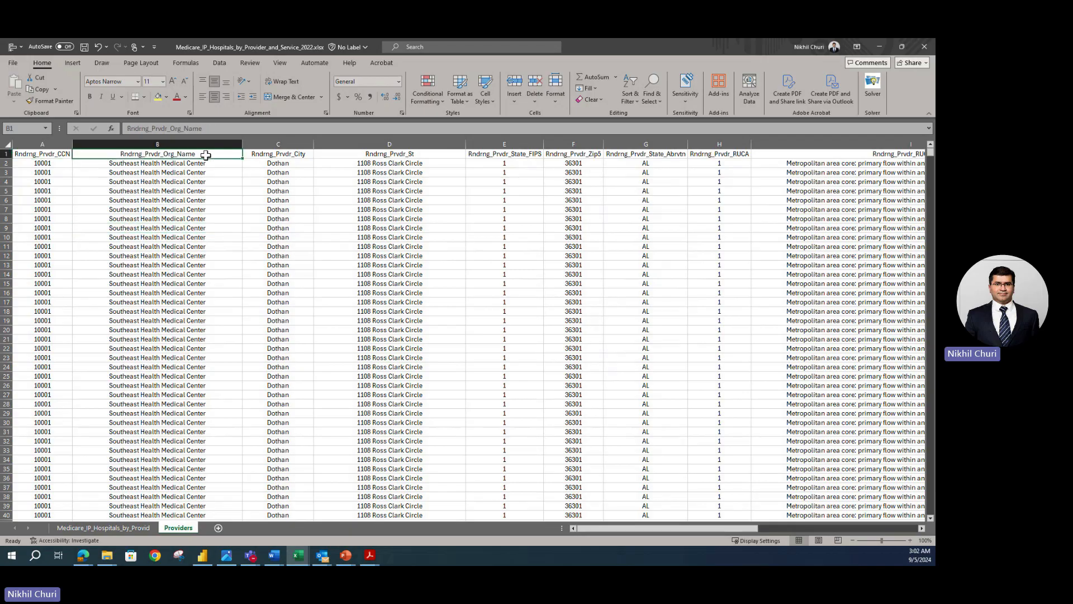
pyautogui.click(207, 197)
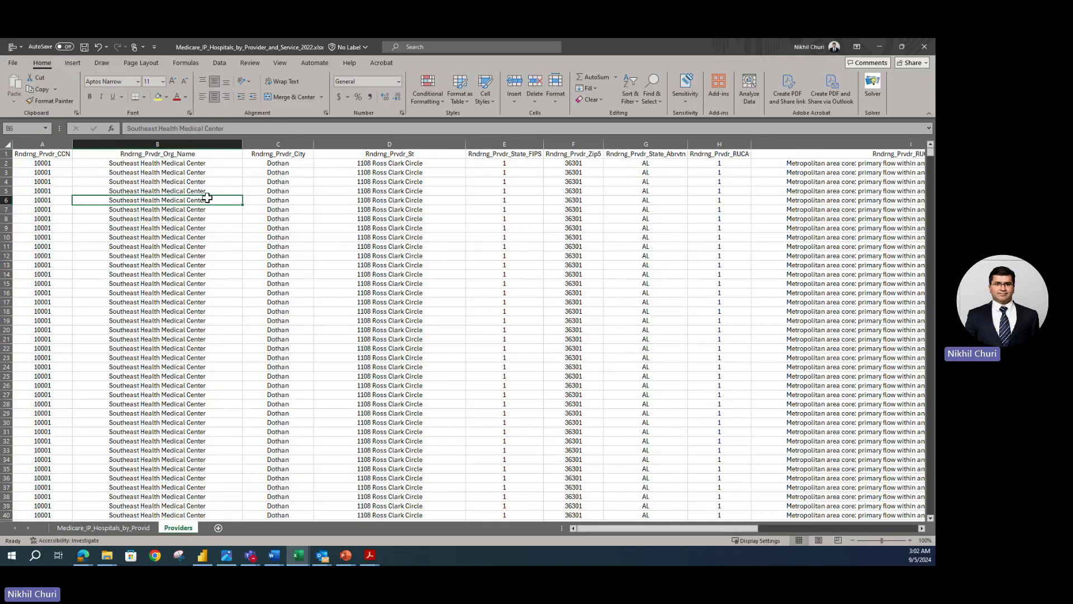
pyautogui.click(267, 197)
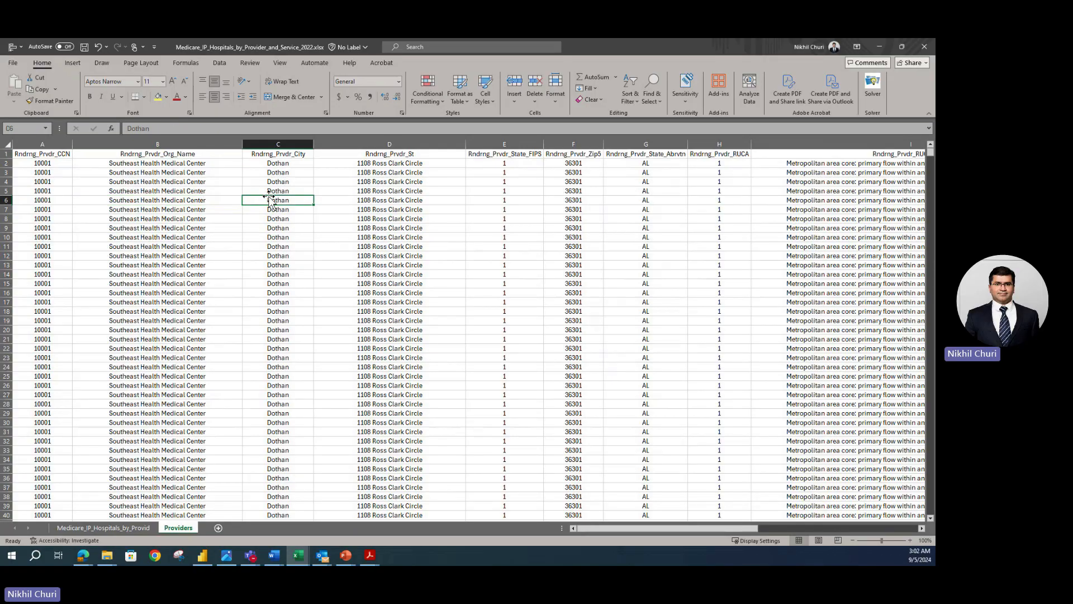
pyautogui.click(383, 206)
pyautogui.click(513, 198)
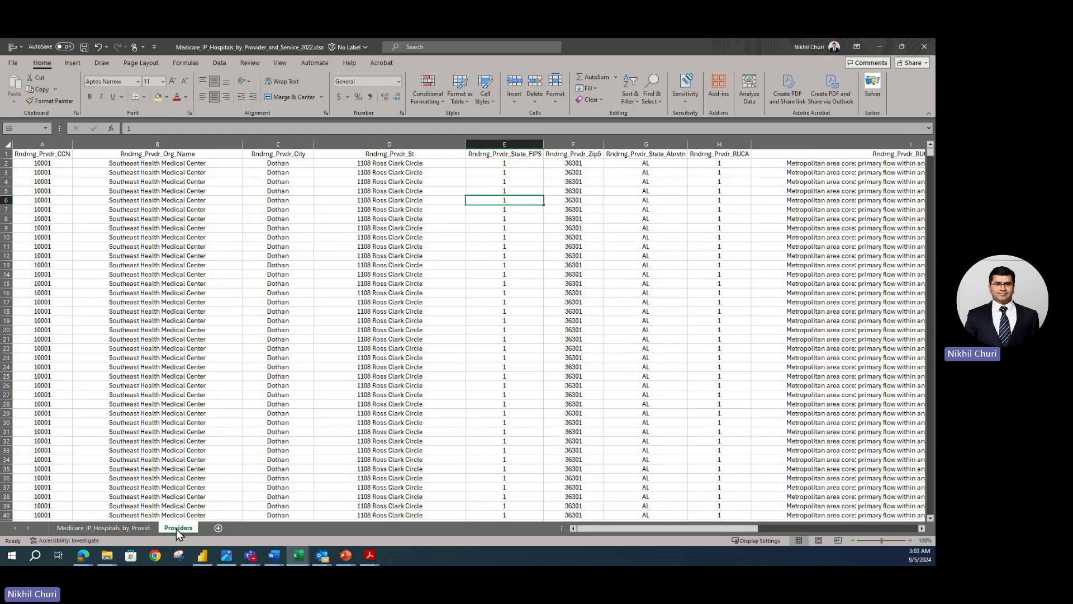
pyautogui.click(106, 219)
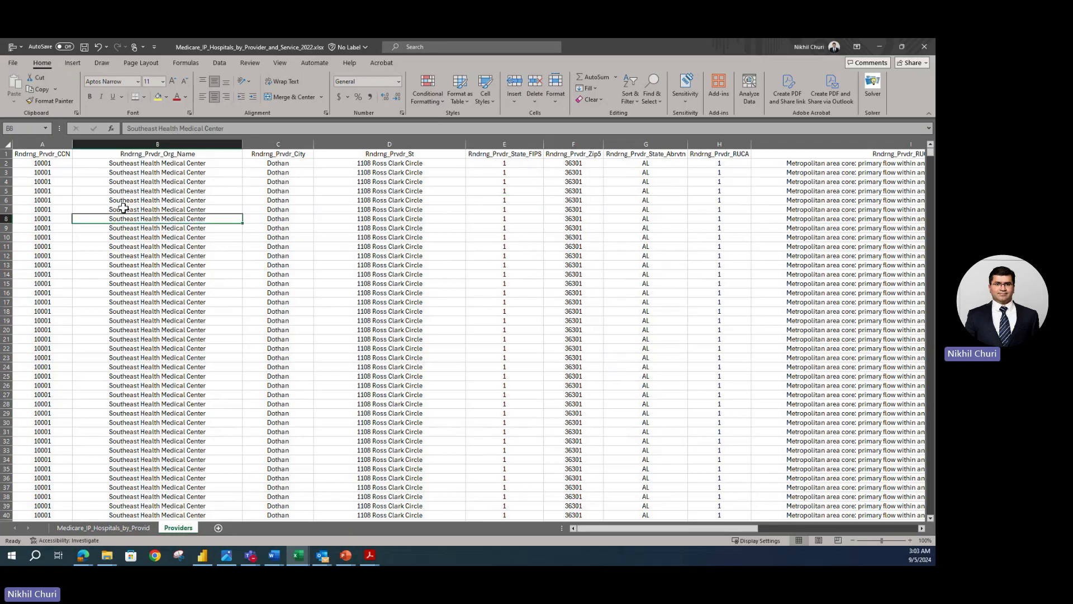
# Step: Delete the entire Rndrng_Prvdr_State_FIPS column from the Providers sheet
pyautogui.click(516, 144)
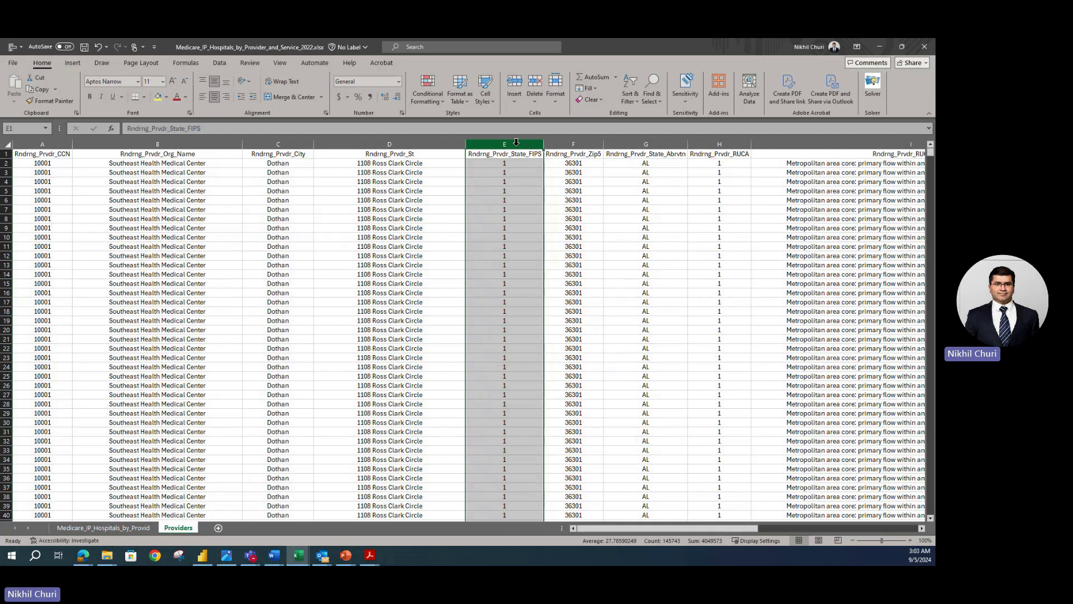
pyautogui.rightClick(516, 144)
pyautogui.press('Escape')
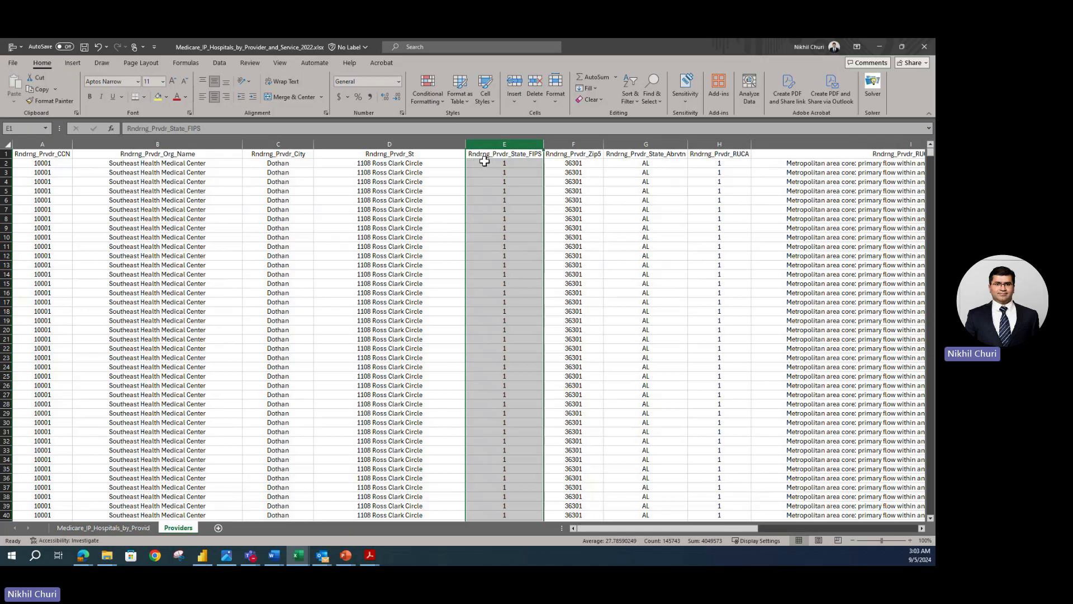
pyautogui.rightClick(515, 143)
pyautogui.click(501, 174)
pyautogui.rightClick(520, 149)
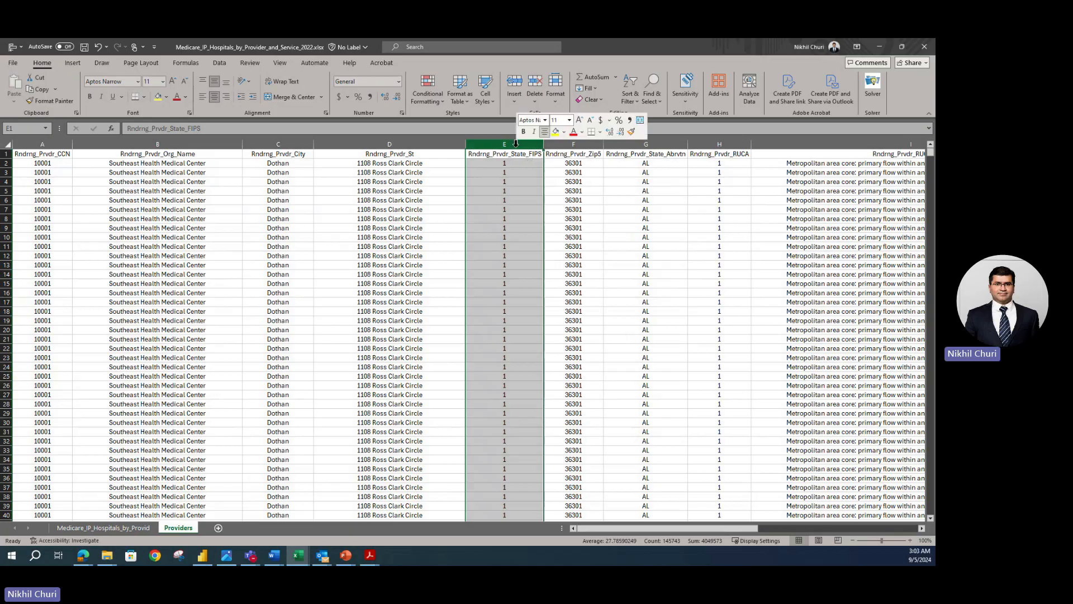
pyautogui.click(543, 257)
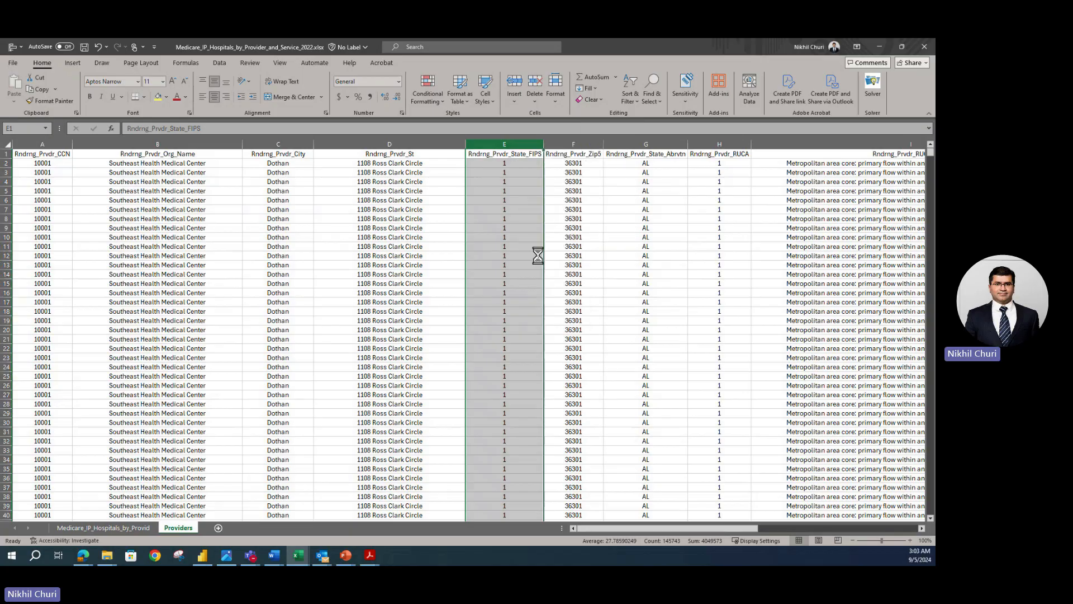
pyautogui.click(495, 246)
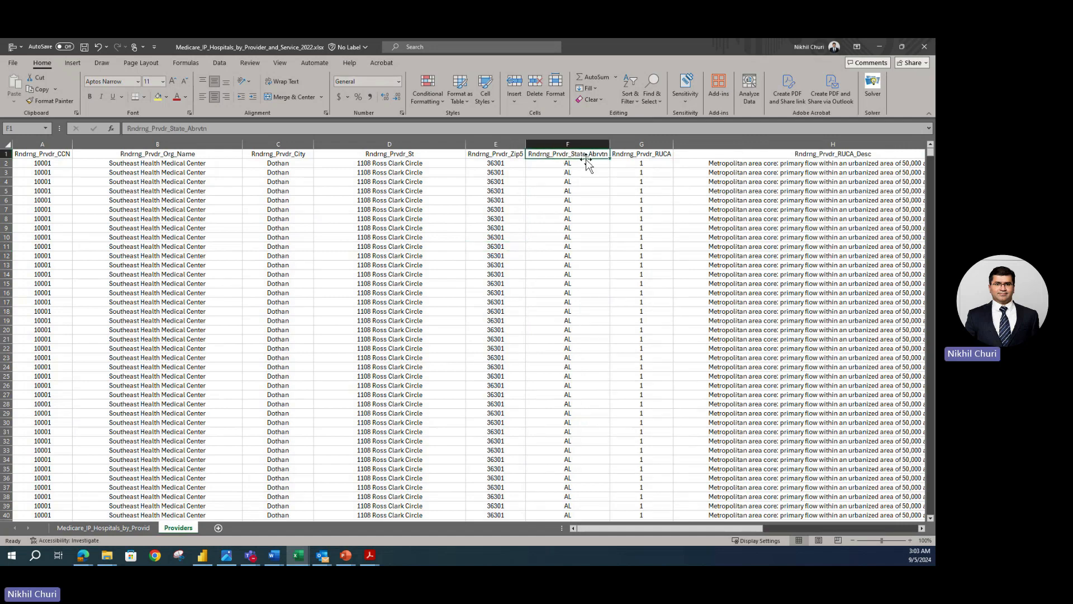
# Step: Delete the entire Rndrng_Prvdr_RUCA column from the Providers sheet
pyautogui.click(633, 142)
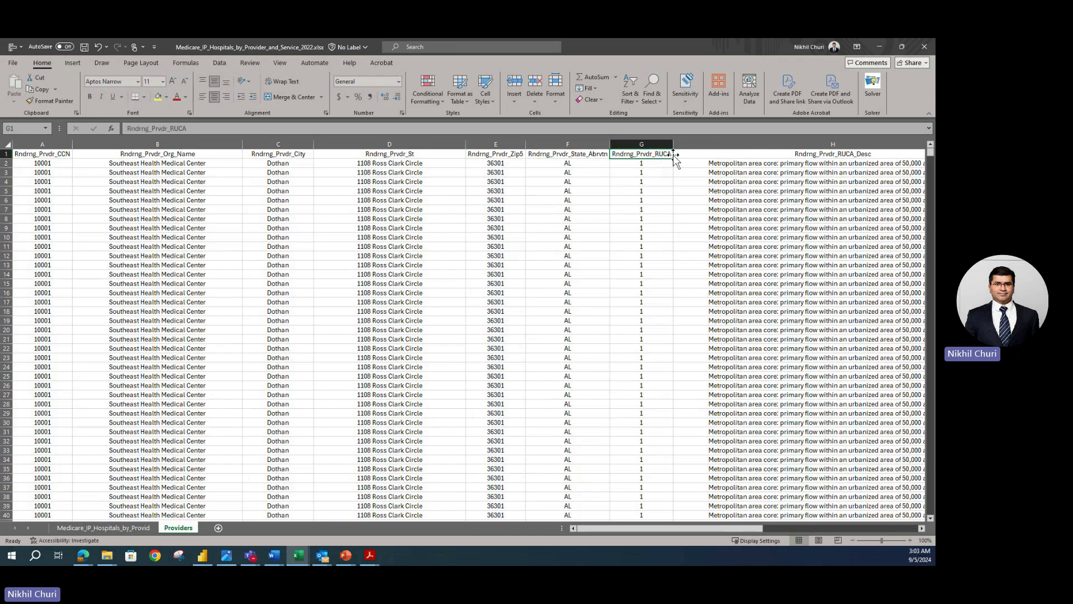
pyautogui.rightClick(626, 142)
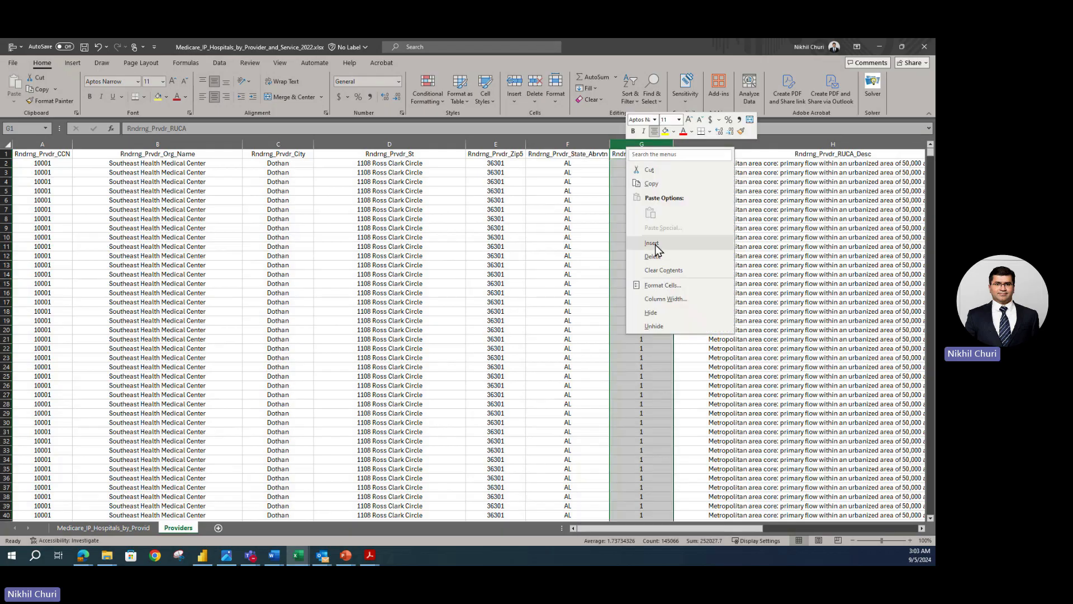
pyautogui.click(658, 270)
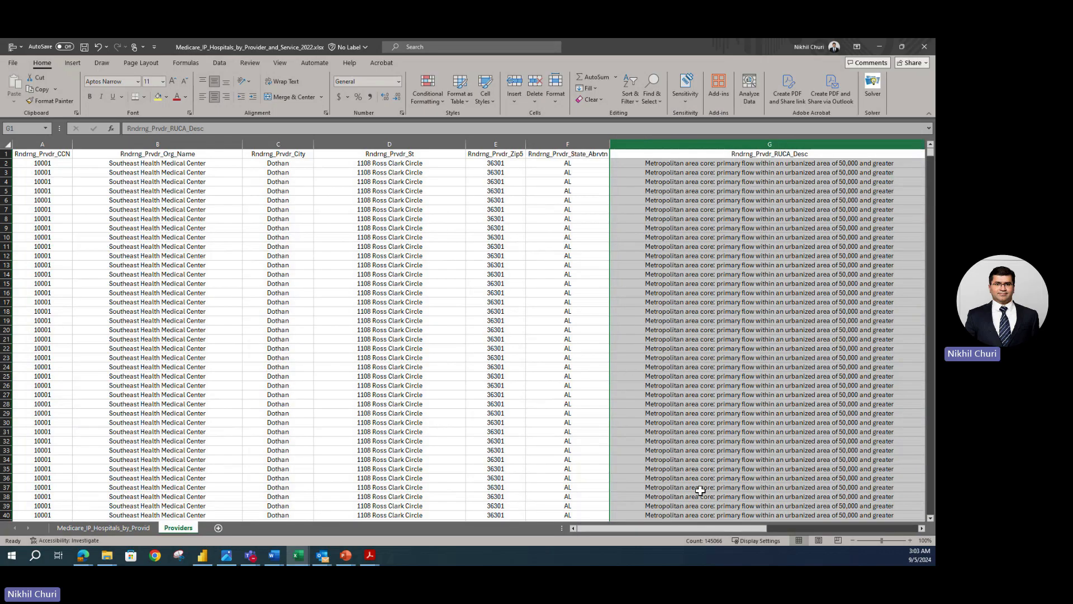
# Step: Delete the entire Rndrng_Prvdr_RUCA_Desc column that precedes DRG_Cd on the Providers sheet
pyautogui.moveTo(743, 532); pyautogui.dragTo(860, 532)
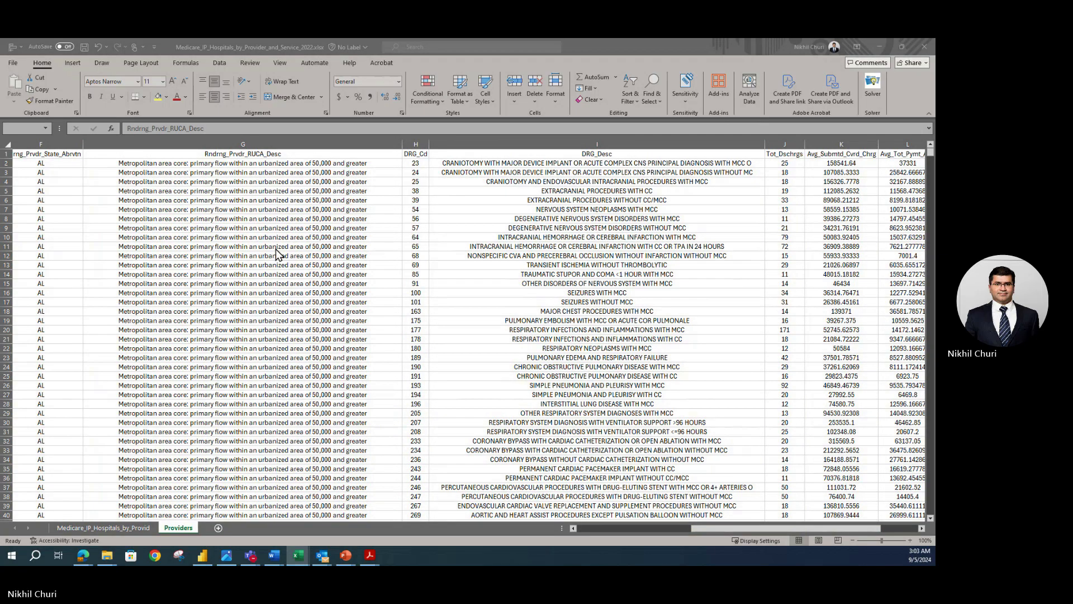
pyautogui.click(215, 143)
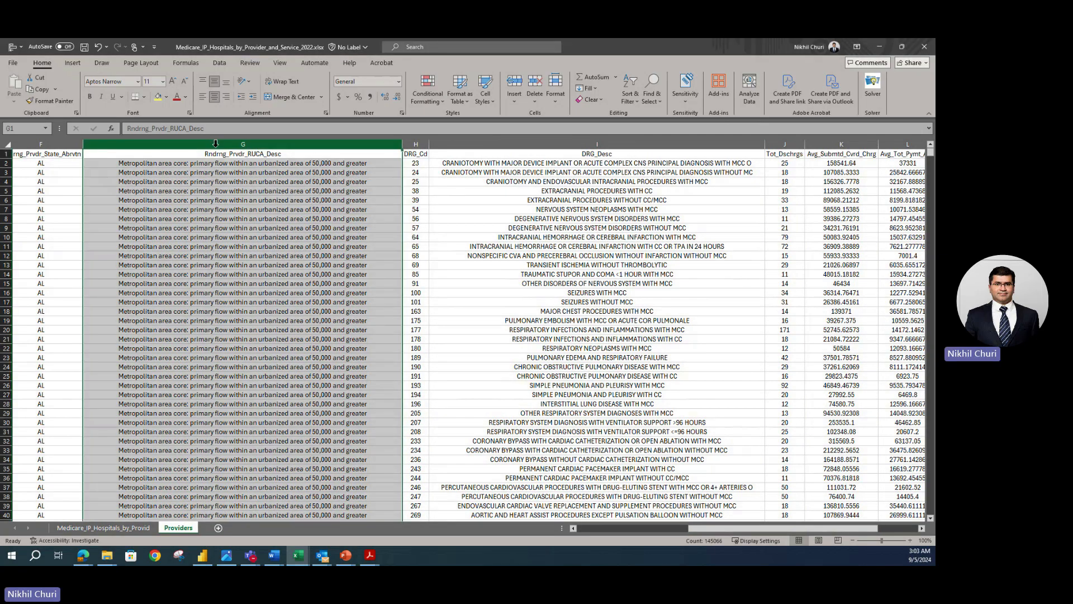
pyautogui.rightClick(216, 146)
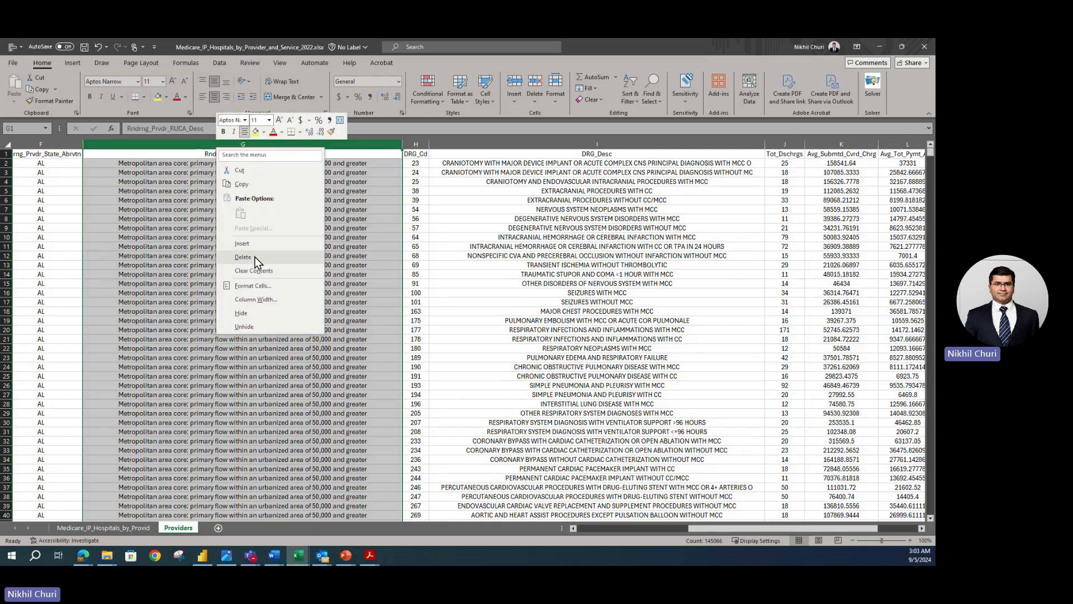
pyautogui.click(255, 261)
pyautogui.click(96, 174)
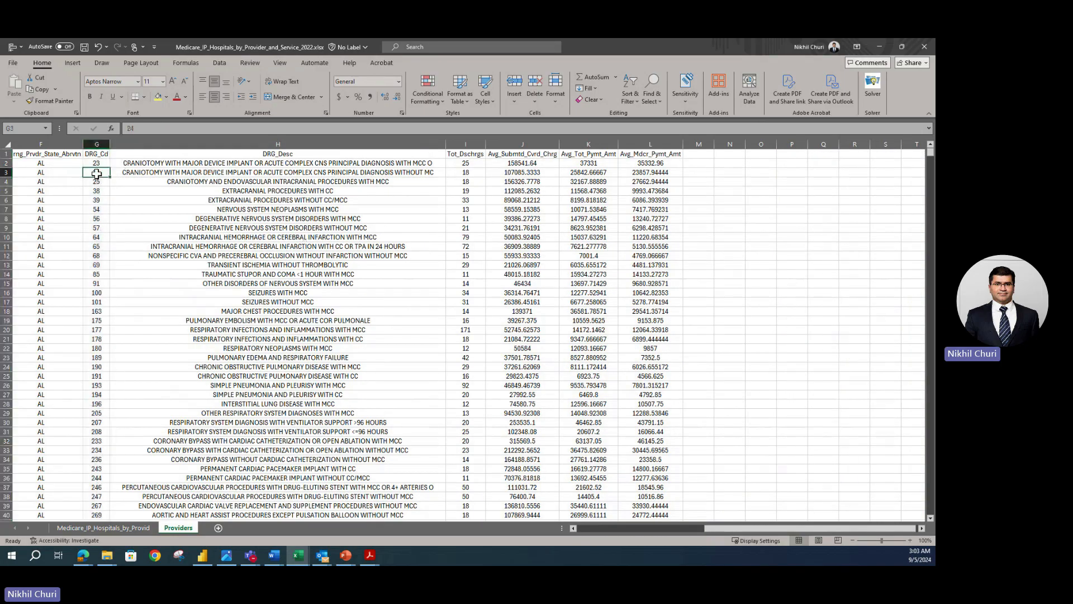
# Step: Delete the entire DRG_Cd and DRG_Desc columns from the Providers sheet
pyautogui.click(97, 145)
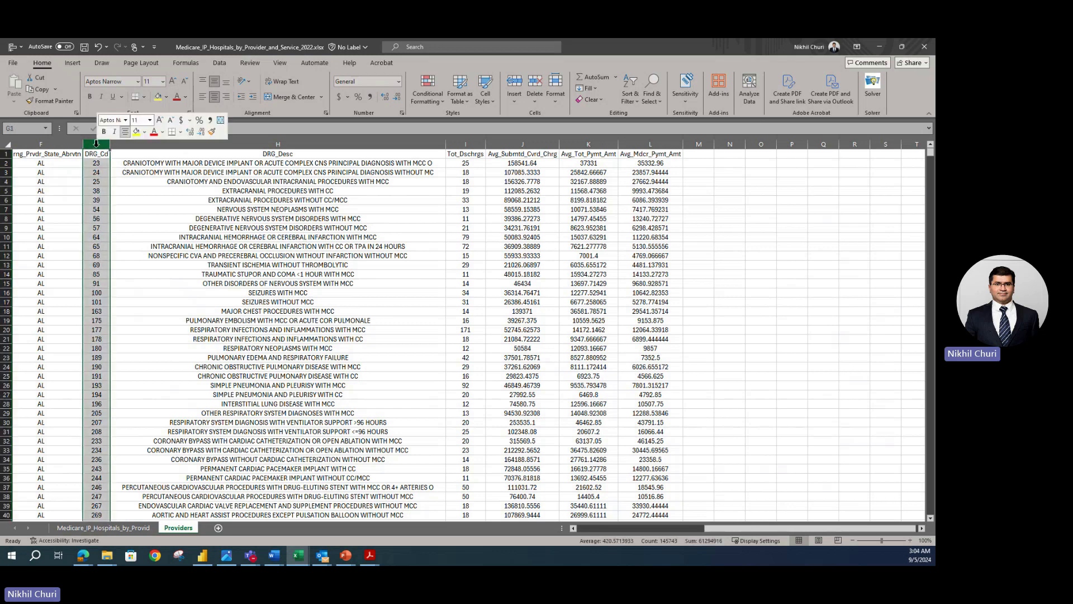
pyautogui.rightClick(98, 146)
pyautogui.click(134, 257)
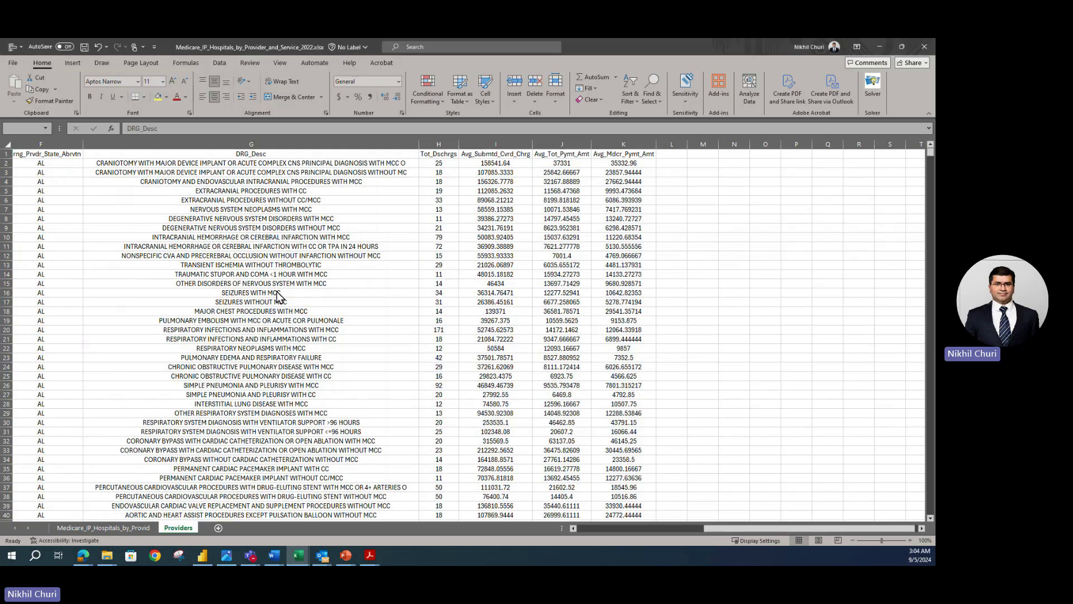
pyautogui.moveTo(719, 529); pyautogui.dragTo(697, 528)
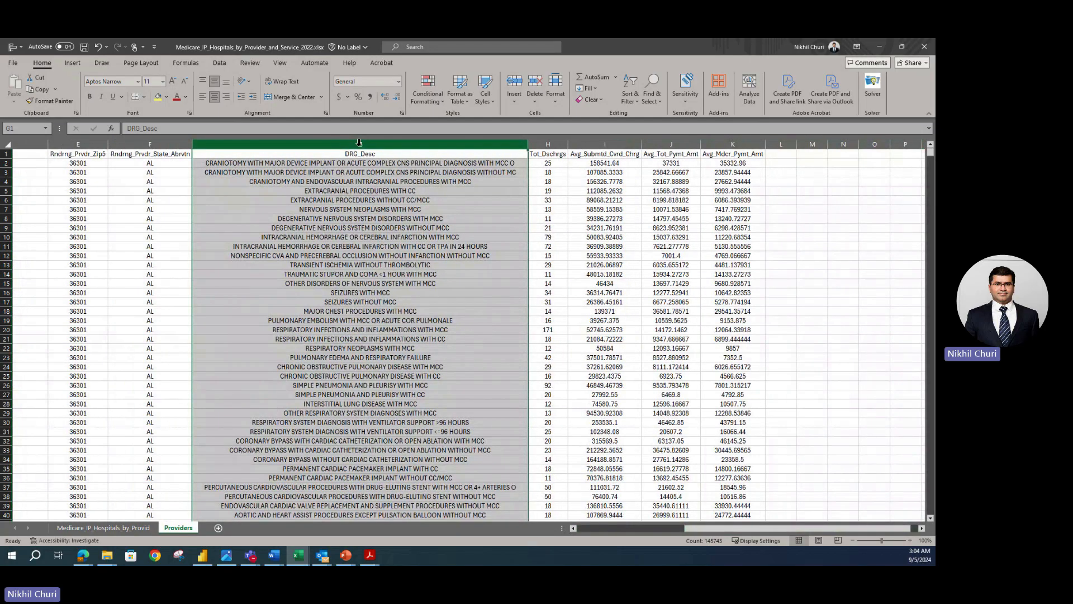
pyautogui.rightClick(361, 147)
pyautogui.click(398, 257)
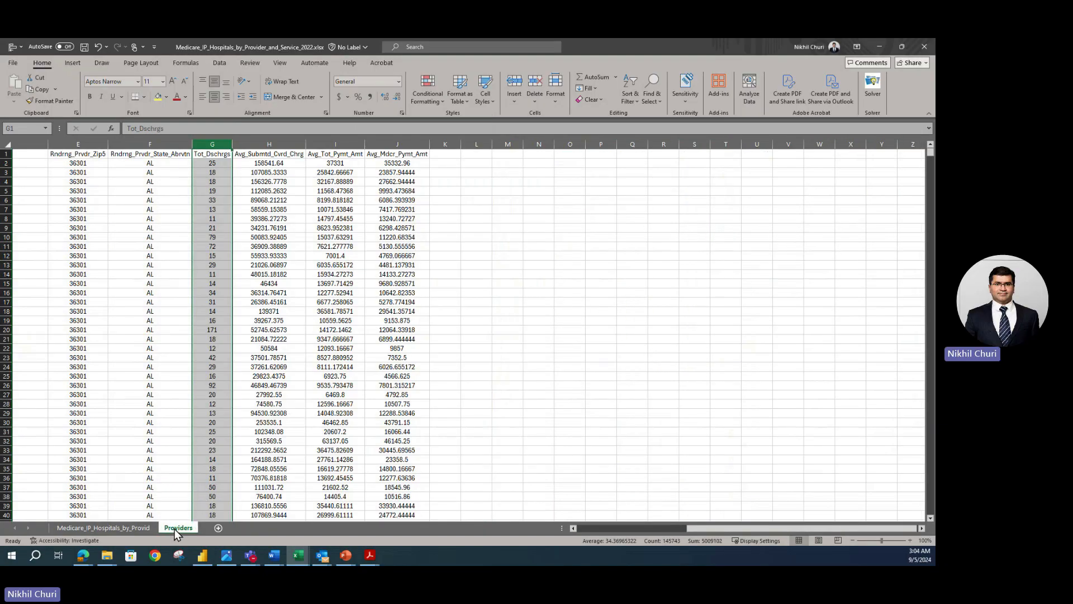
# Step: Delete the four columns from Tot_Dschrgs through Avg_Mdcr_Pymt_Amt from the Providers sheet
pyautogui.click(267, 405)
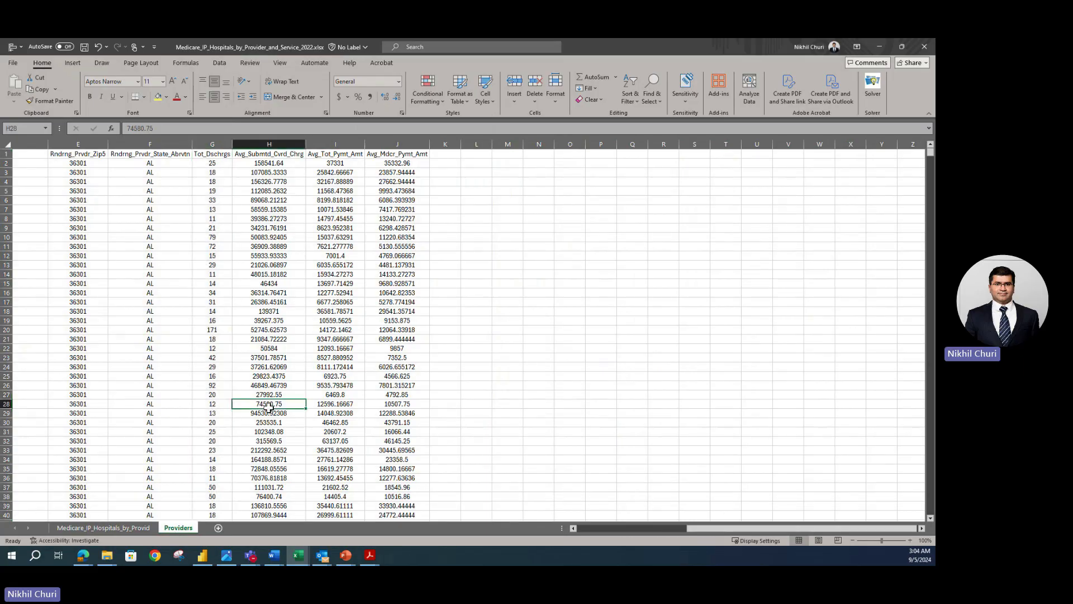
pyautogui.click(207, 145)
pyautogui.moveTo(207, 145); pyautogui.dragTo(404, 145)
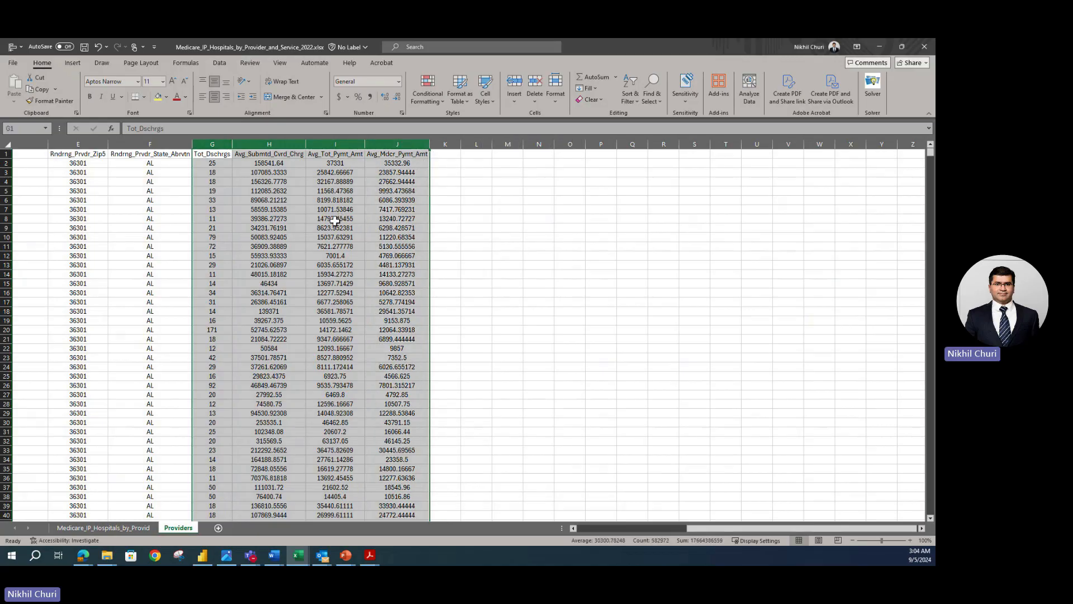
pyautogui.click(246, 210)
pyautogui.moveTo(206, 144); pyautogui.dragTo(406, 145)
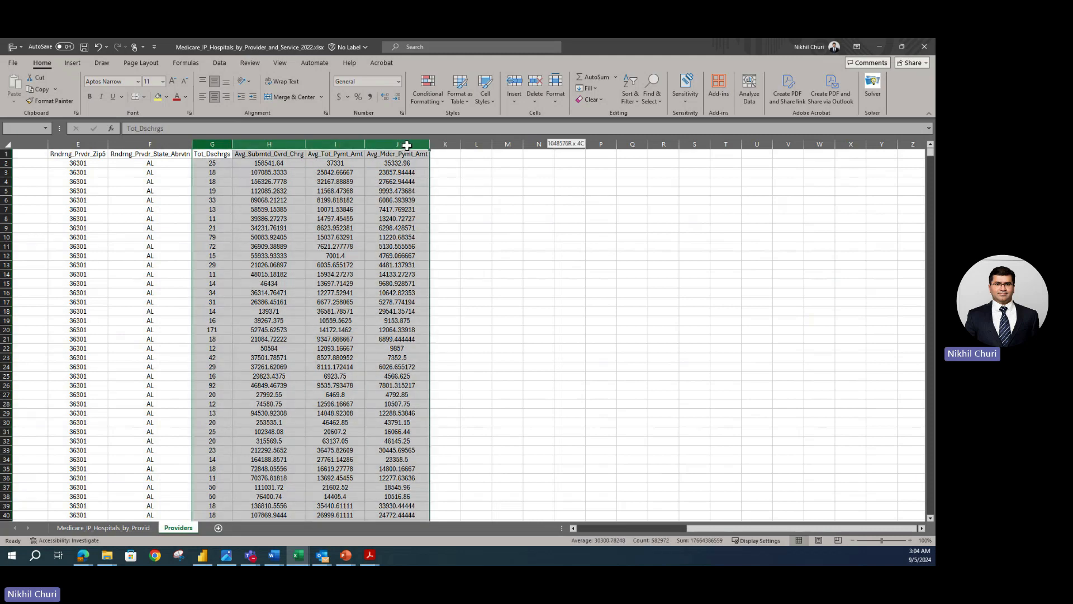
pyautogui.rightClick(217, 146)
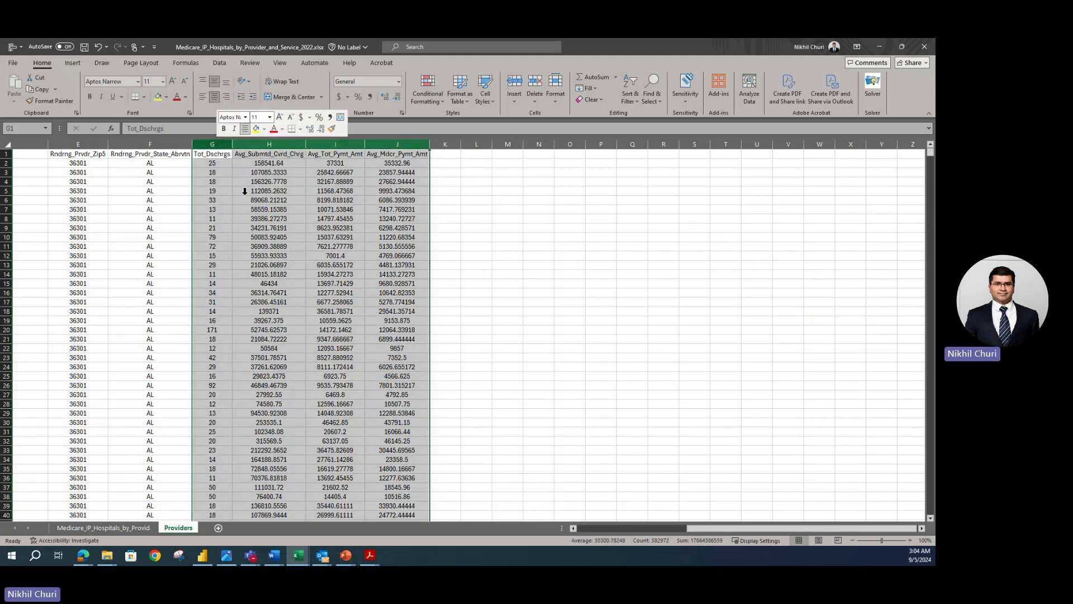
pyautogui.click(249, 255)
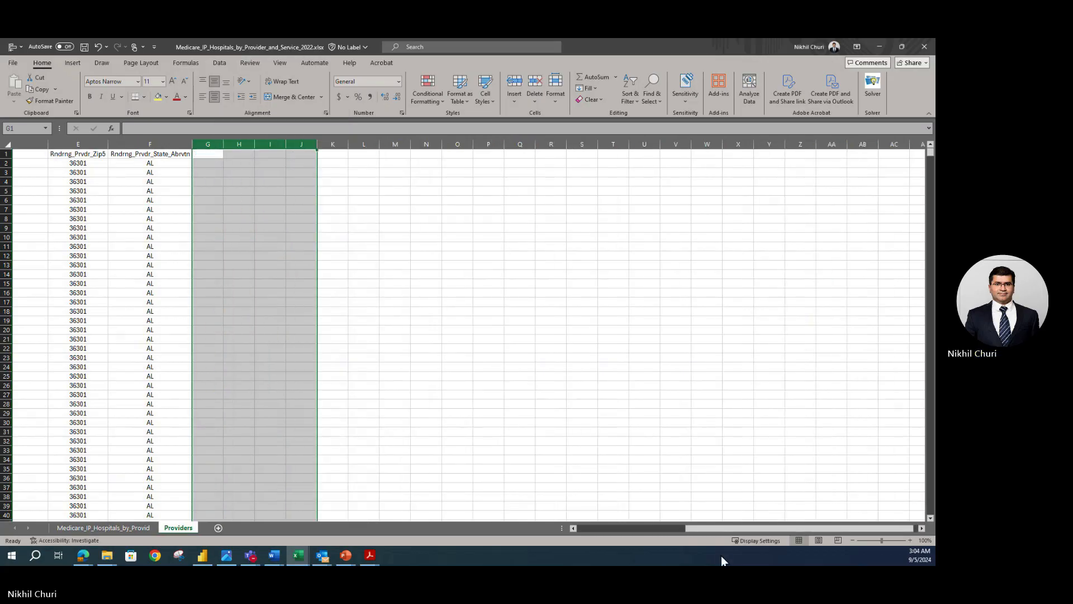
pyautogui.moveTo(739, 529); pyautogui.dragTo(594, 530)
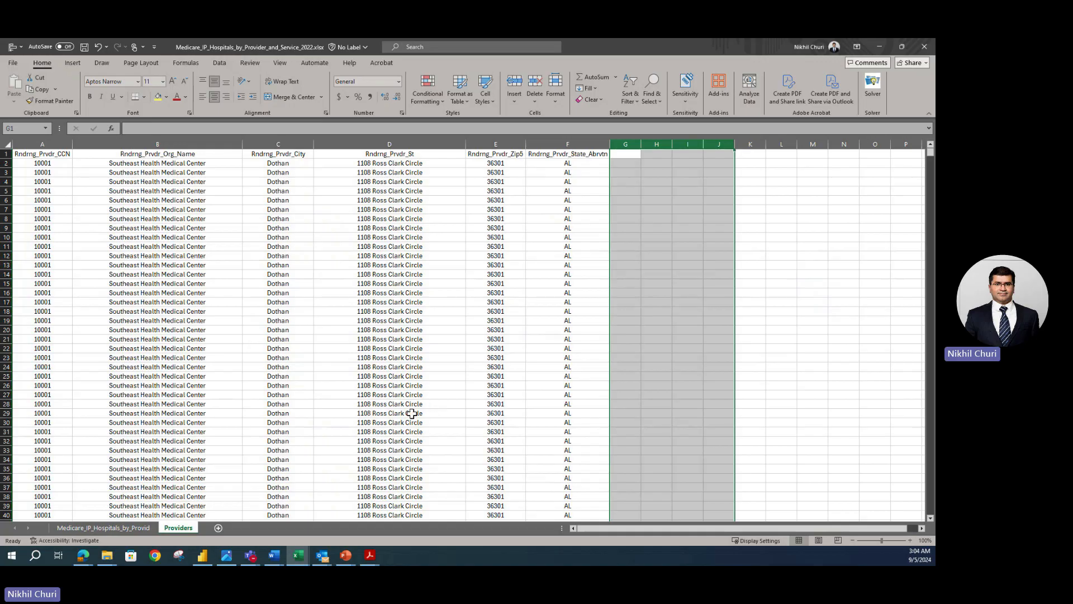
pyautogui.click(348, 367)
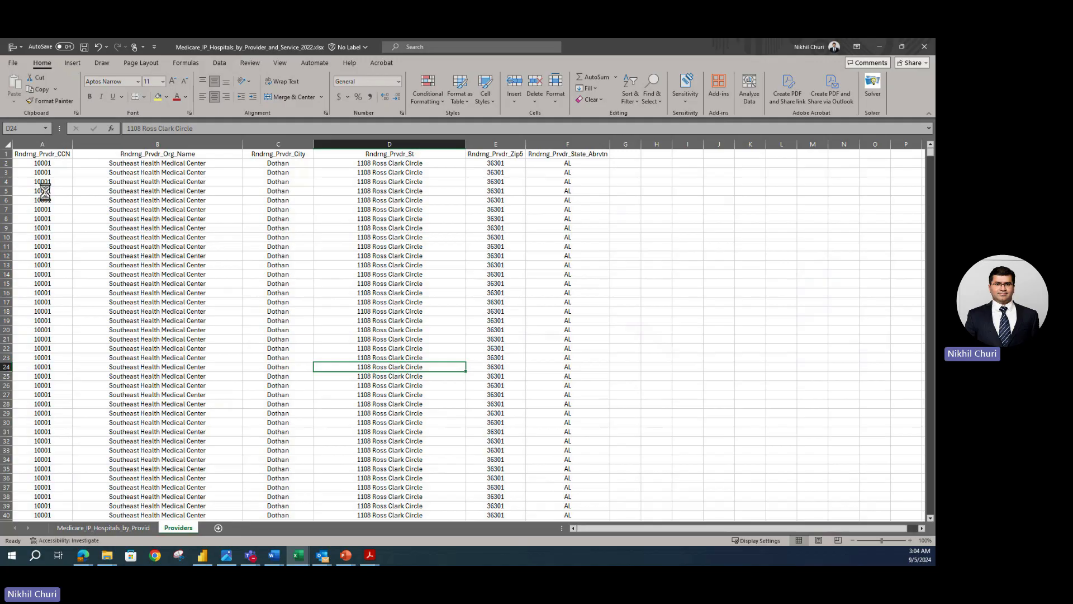
# Step: Freeze the top header row of the Providers sheet
pyautogui.scroll(2, 42, 189)
pyautogui.moveTo(697, 529); pyautogui.dragTo(611, 529)
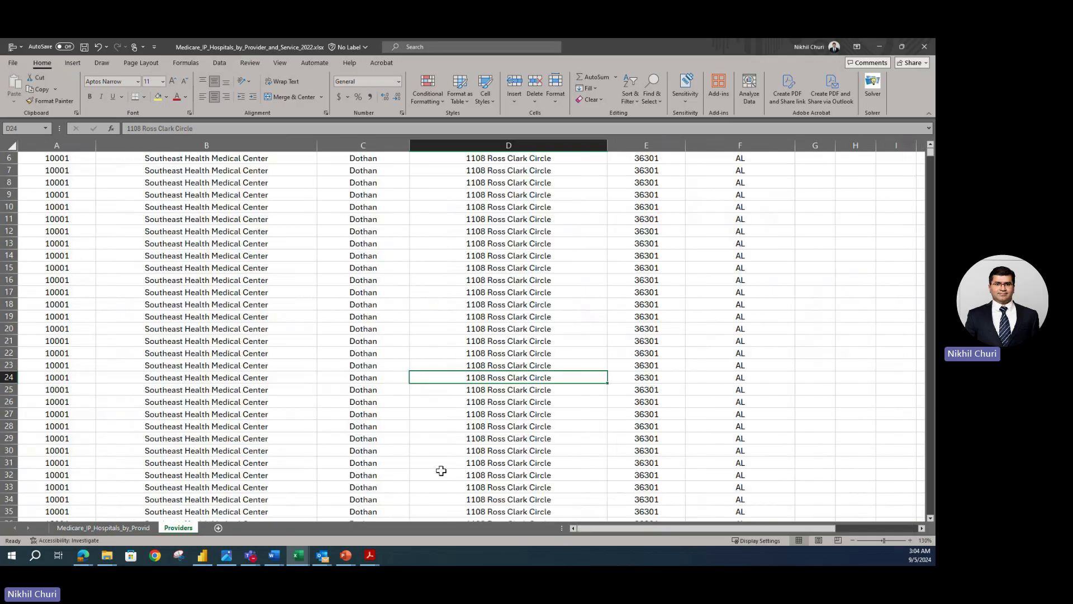
pyautogui.scroll(2, 433, 453)
pyautogui.click(183, 333)
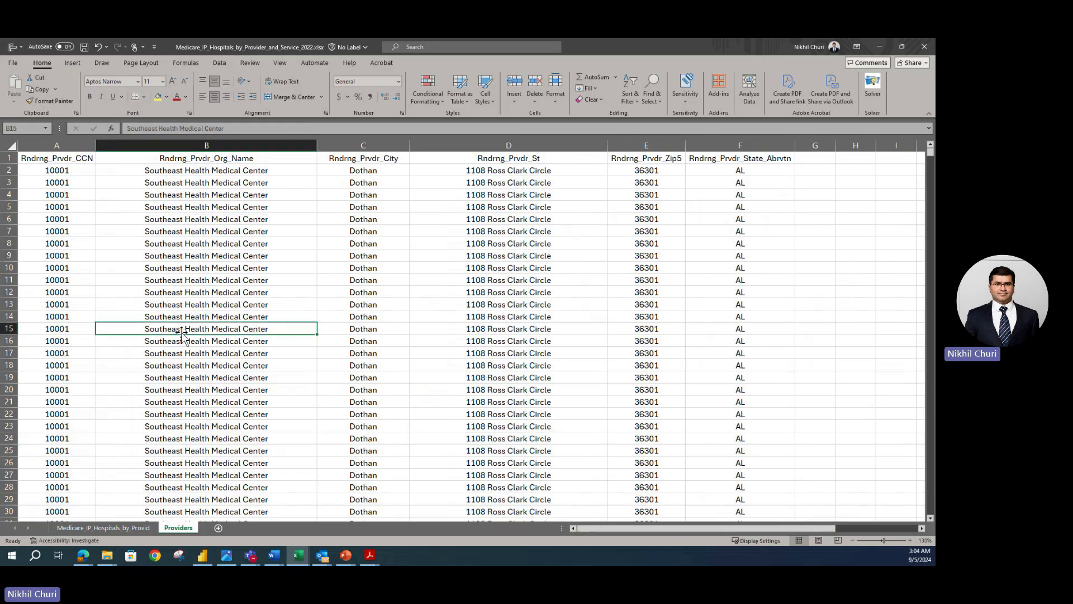
pyautogui.click(4, 158)
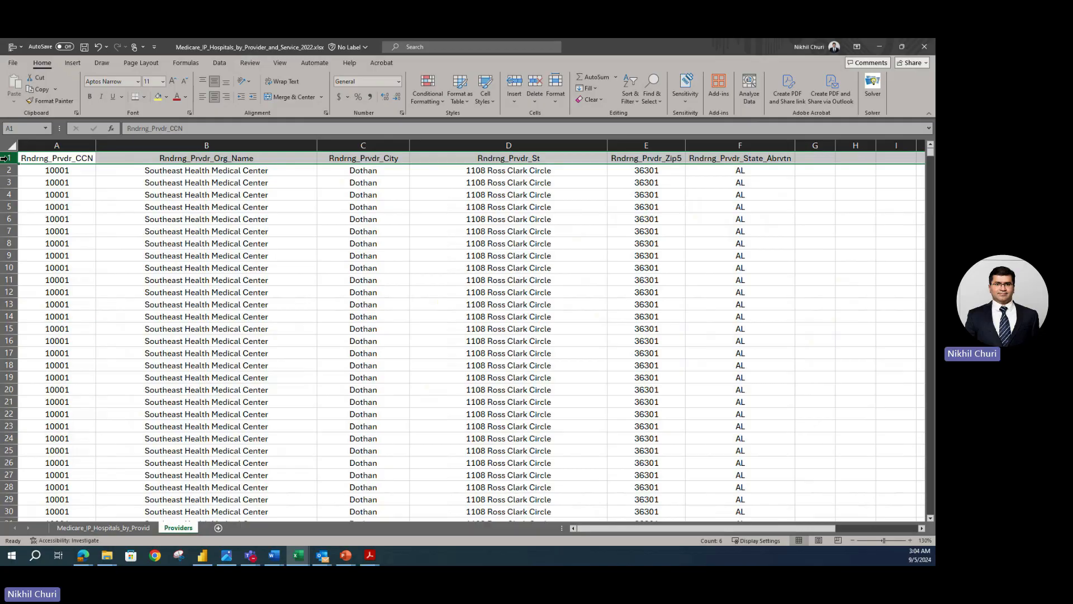
pyautogui.click(280, 63)
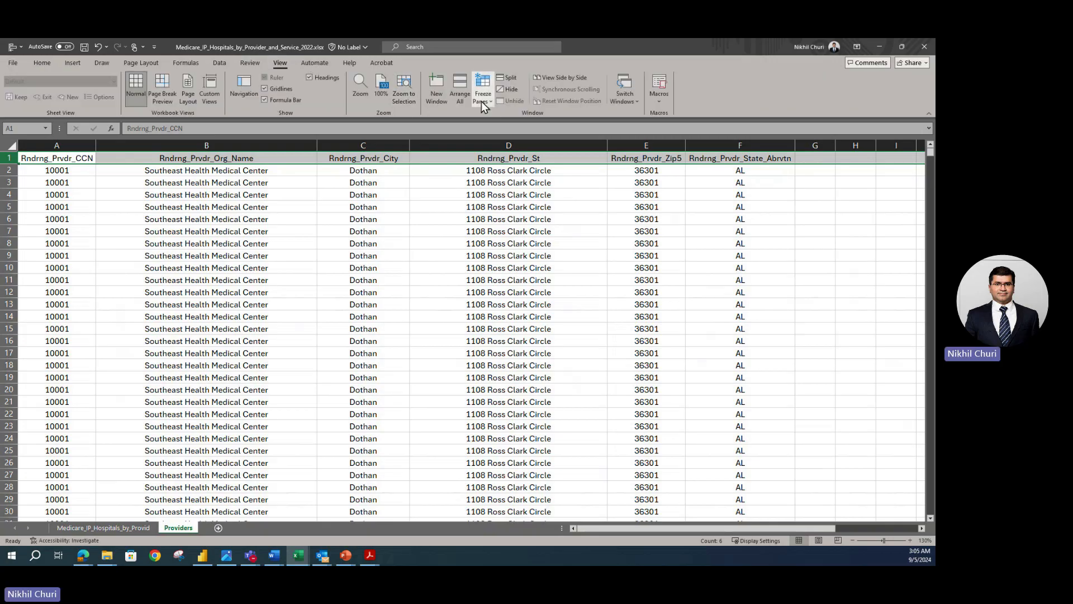
pyautogui.click(483, 92)
pyautogui.click(547, 149)
pyautogui.click(363, 231)
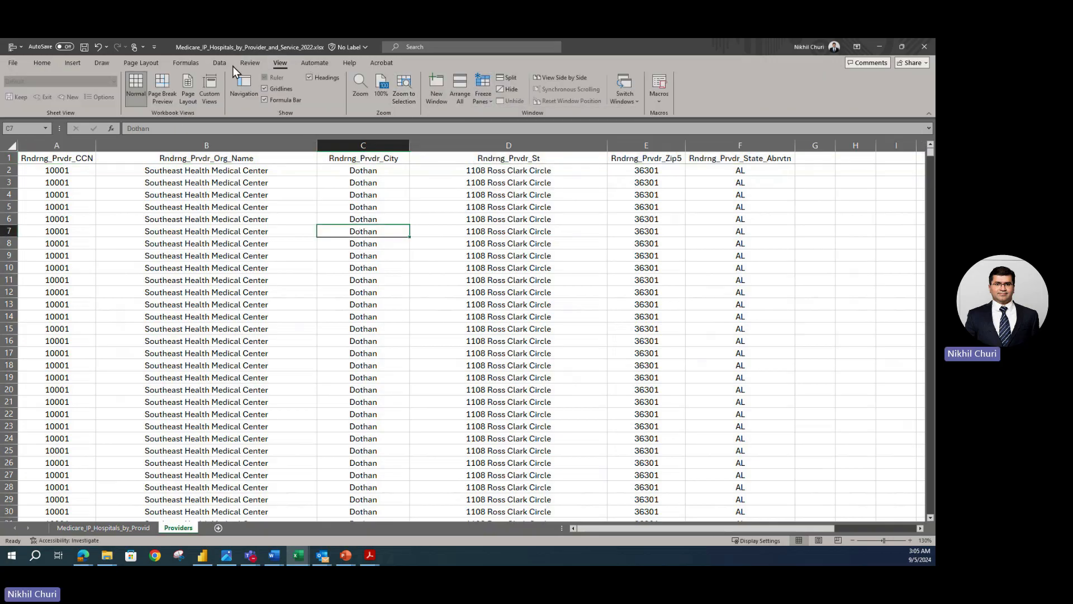
# Step: Add filters to the header row of the Providers sheet
pyautogui.click(224, 61)
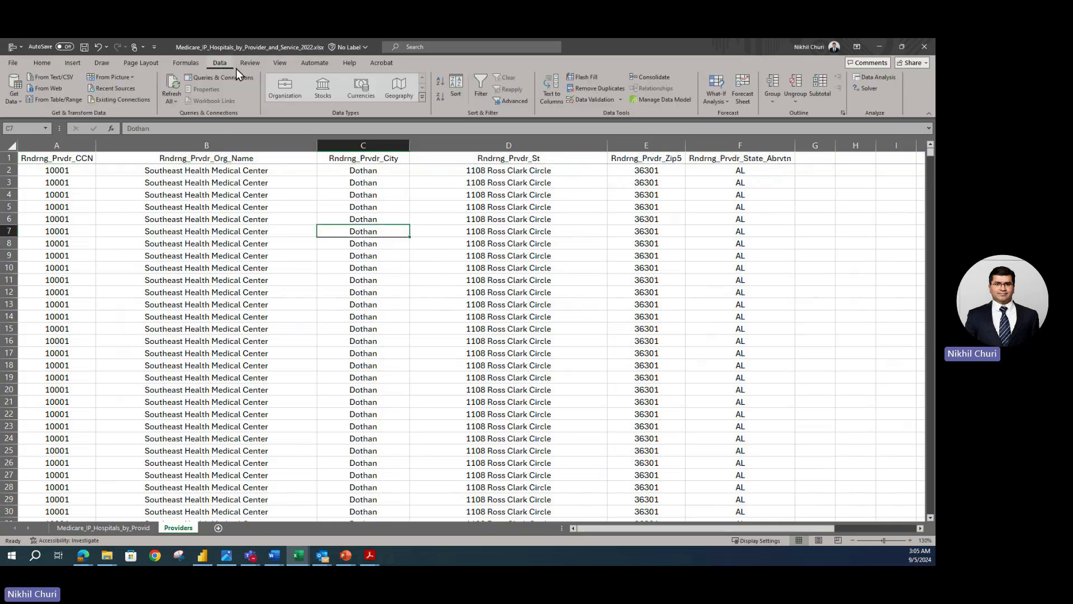
pyautogui.click(9, 159)
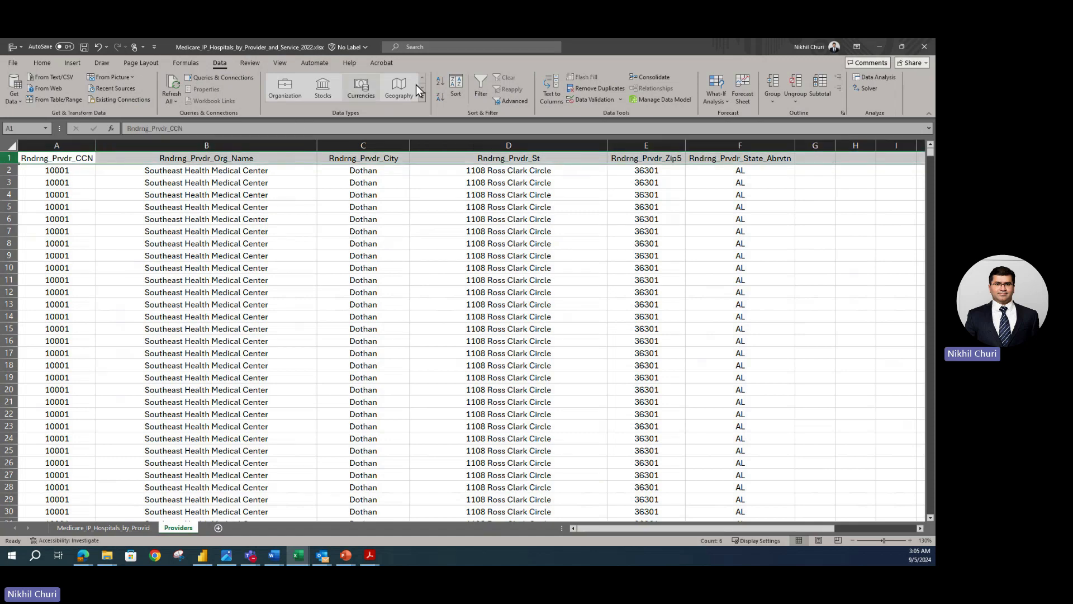
pyautogui.click(482, 84)
pyautogui.click(246, 280)
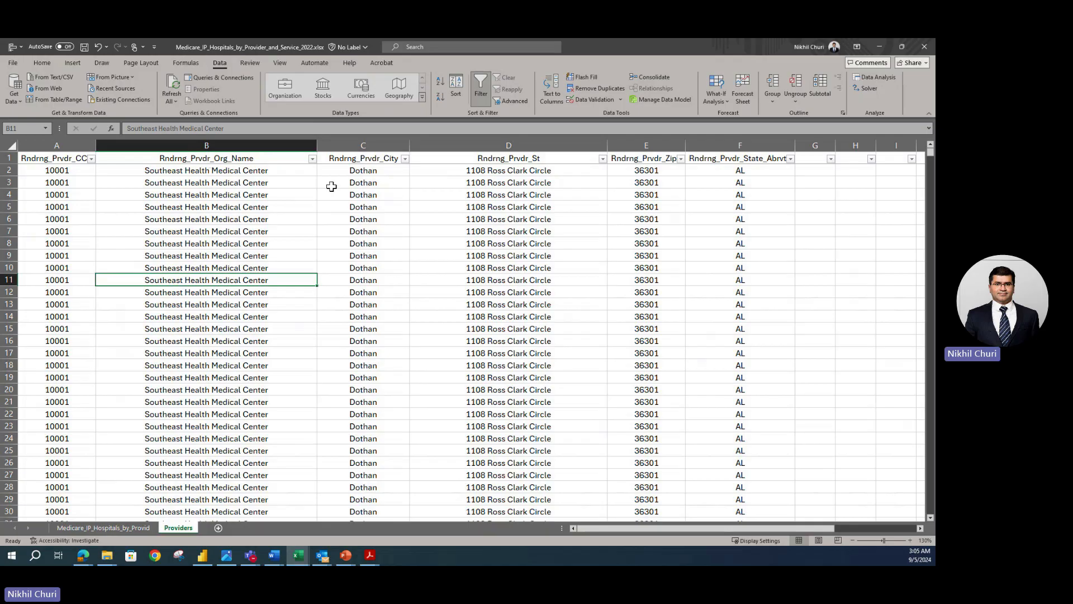
# Step: Enter the header (HRR) in cell G1, beside Rndrng_Prvdr_State_Abrvtn, and widen column G slightly
pyautogui.moveTo(641, 534); pyautogui.dragTo(738, 529)
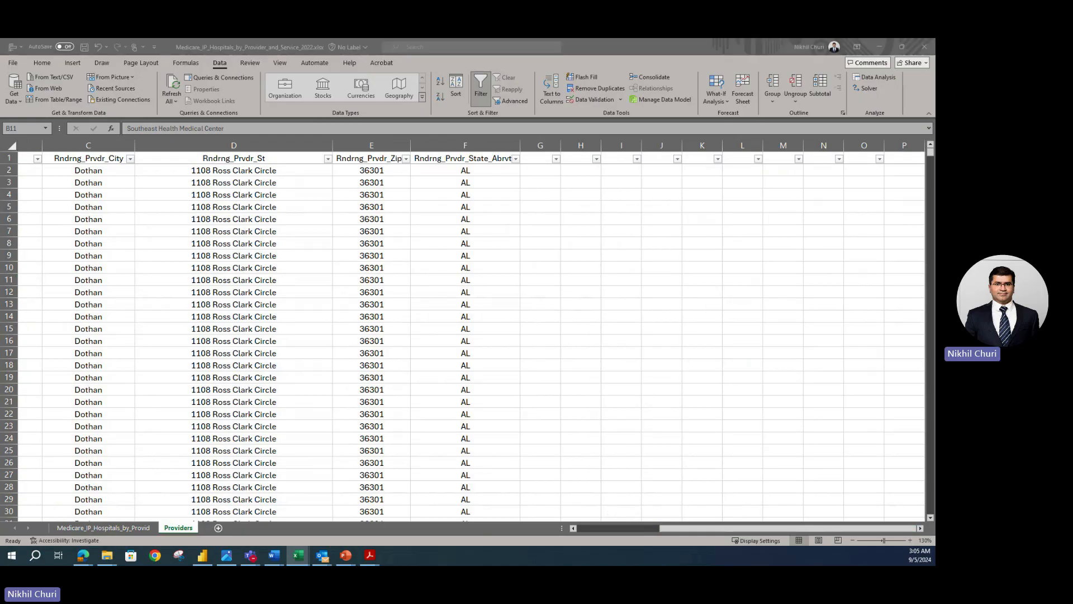
pyautogui.click(540, 158)
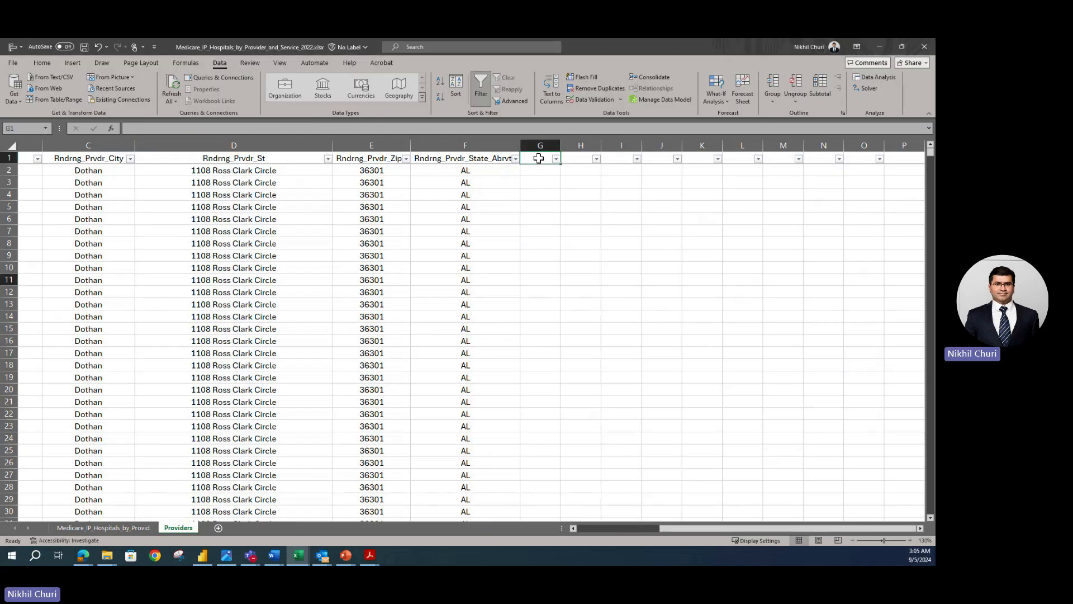
pyautogui.moveTo(822, 529); pyautogui.dragTo(822, 530)
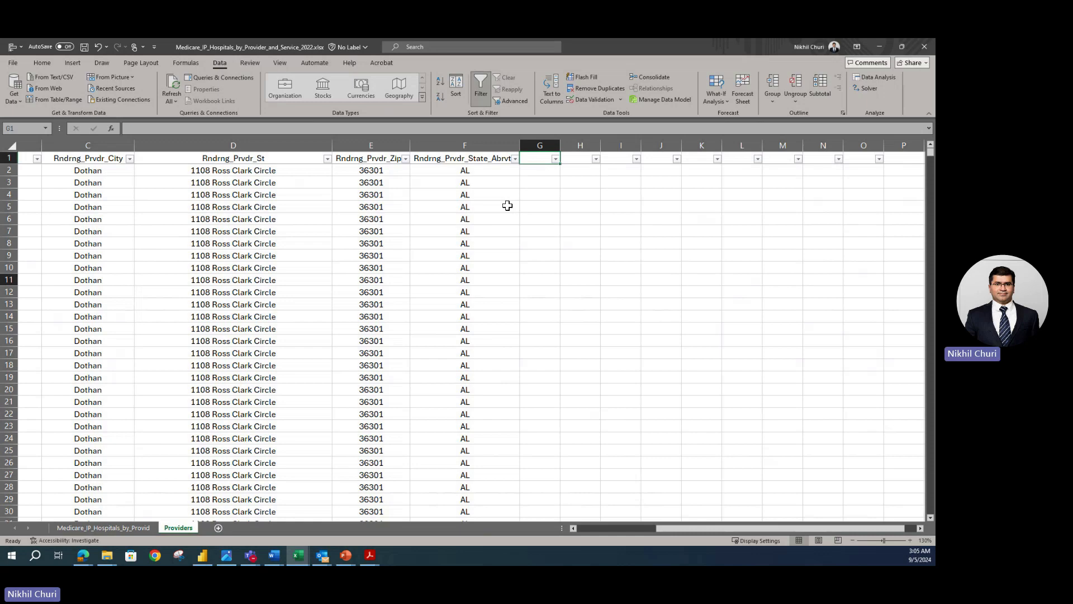
pyautogui.write('HRR)')
pyautogui.click(529, 158)
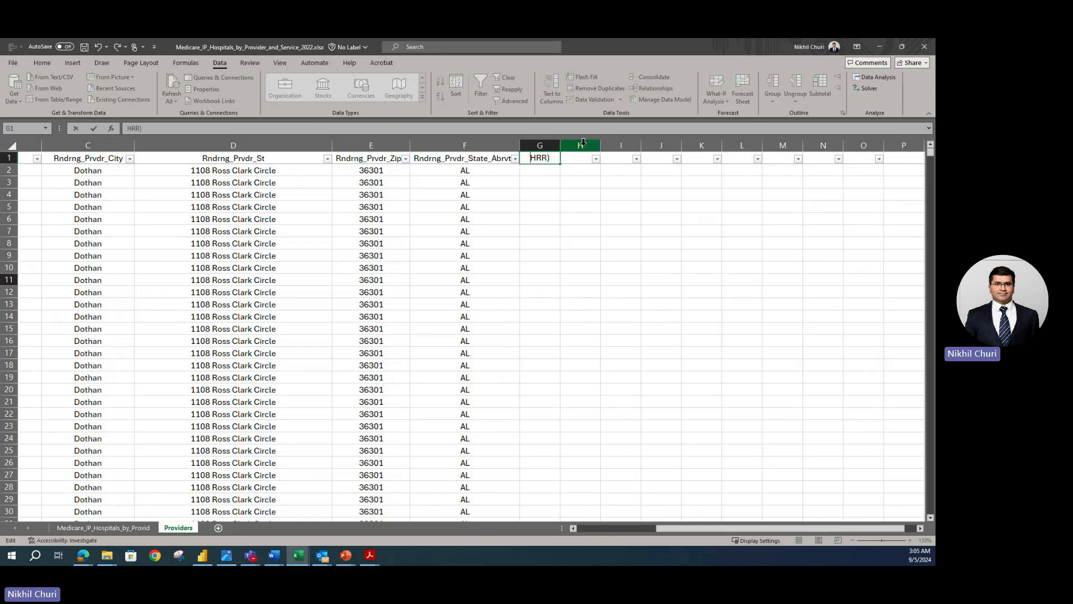
pyautogui.write('(')
pyautogui.press('Return')
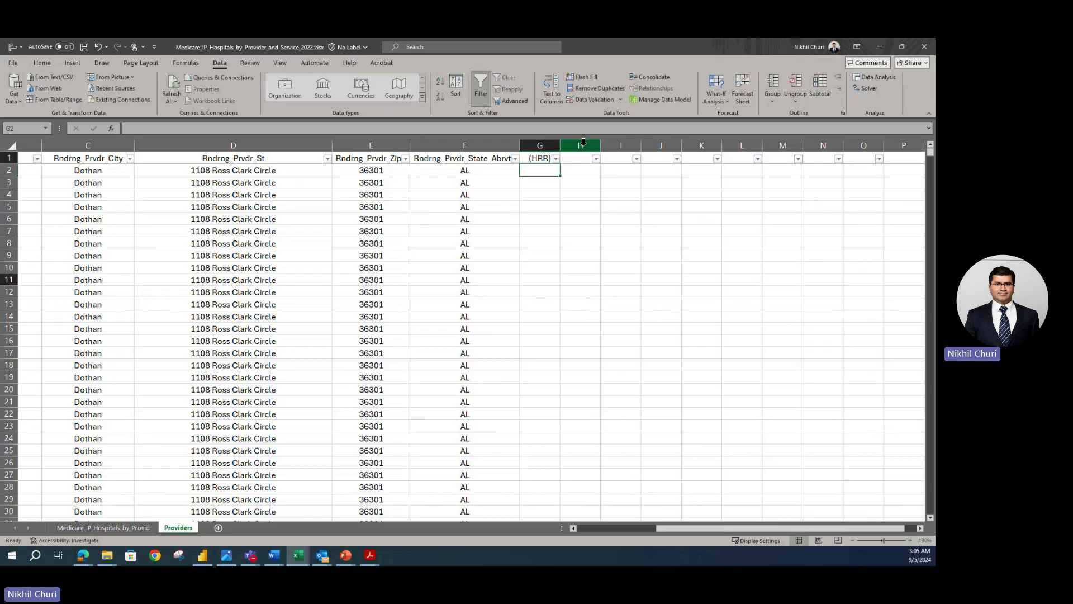
pyautogui.moveTo(561, 145); pyautogui.dragTo(579, 159)
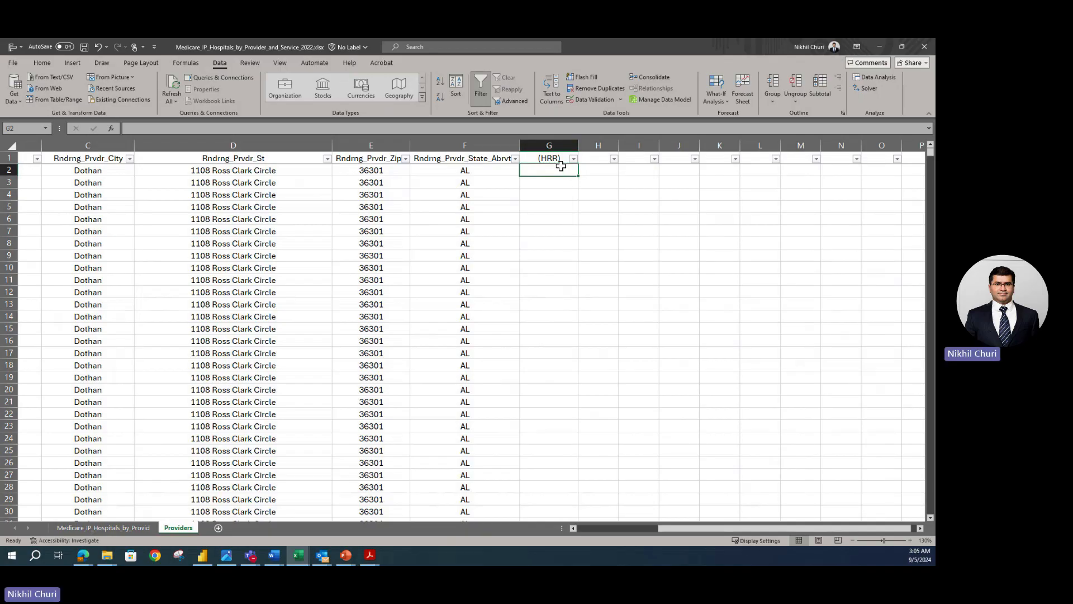
# Step: Enter the formula =CONCAT(F2," - ",C2) in cell G2 to join the provider's state abbreviation and city
pyautogui.scroll(1, 528, 167)
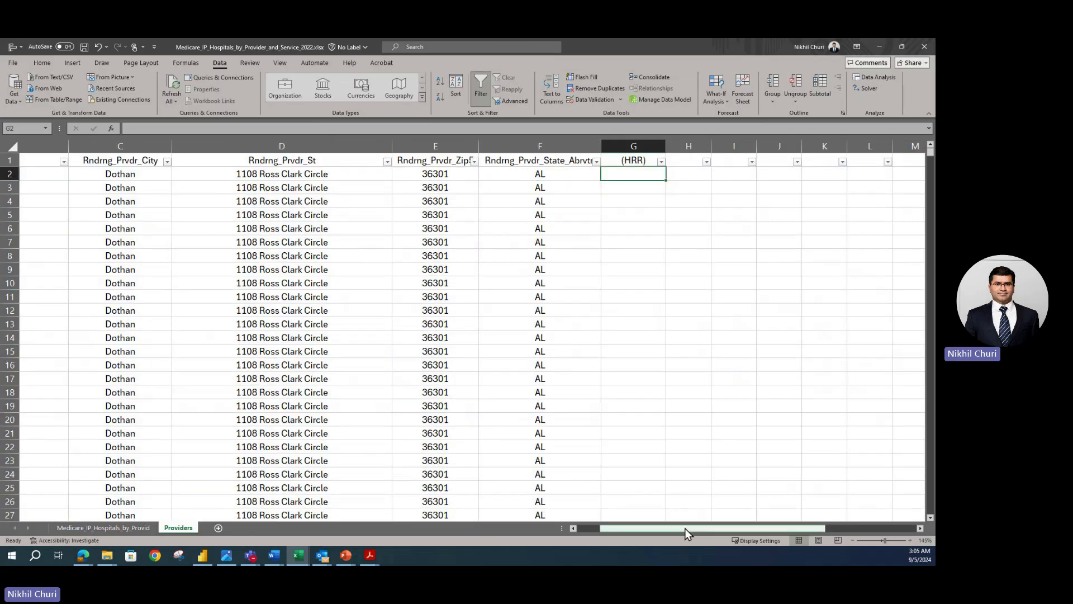
pyautogui.hscroll(-2, 687, 529)
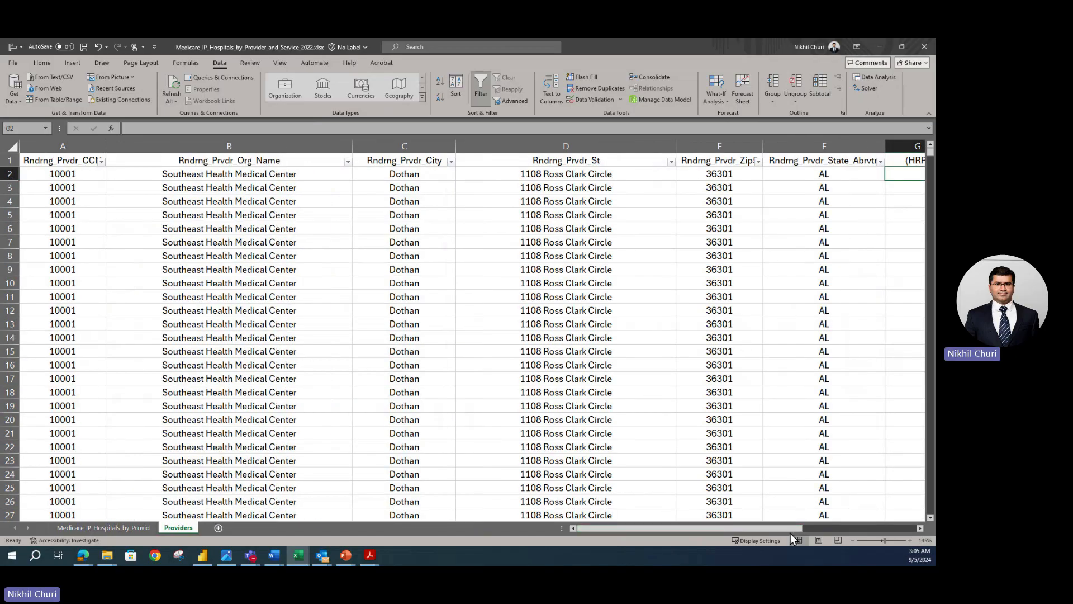
pyautogui.scroll(-1, 811, 274)
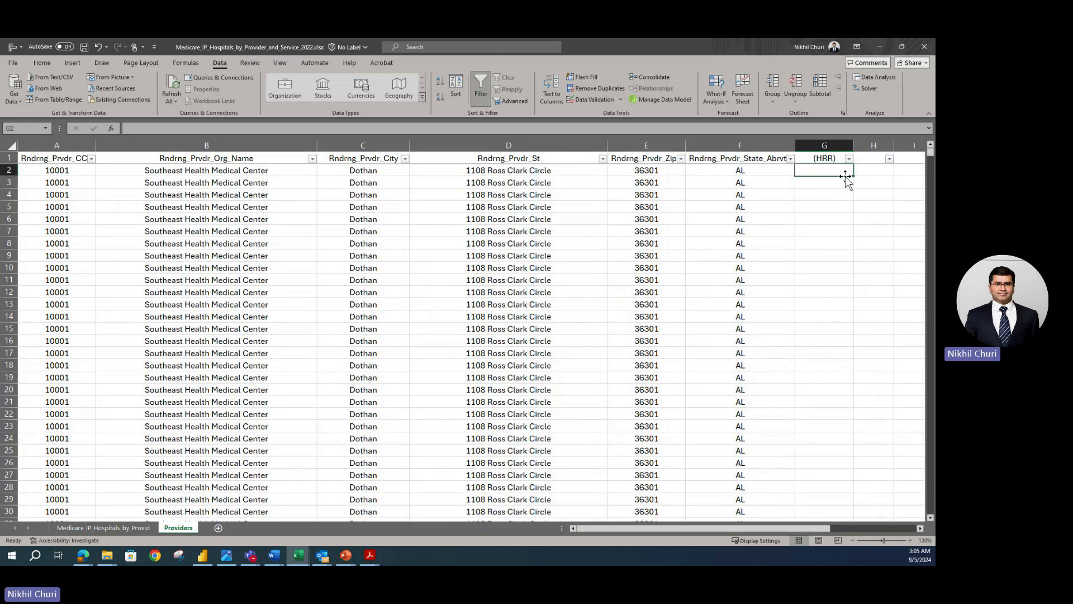
pyautogui.write('=')
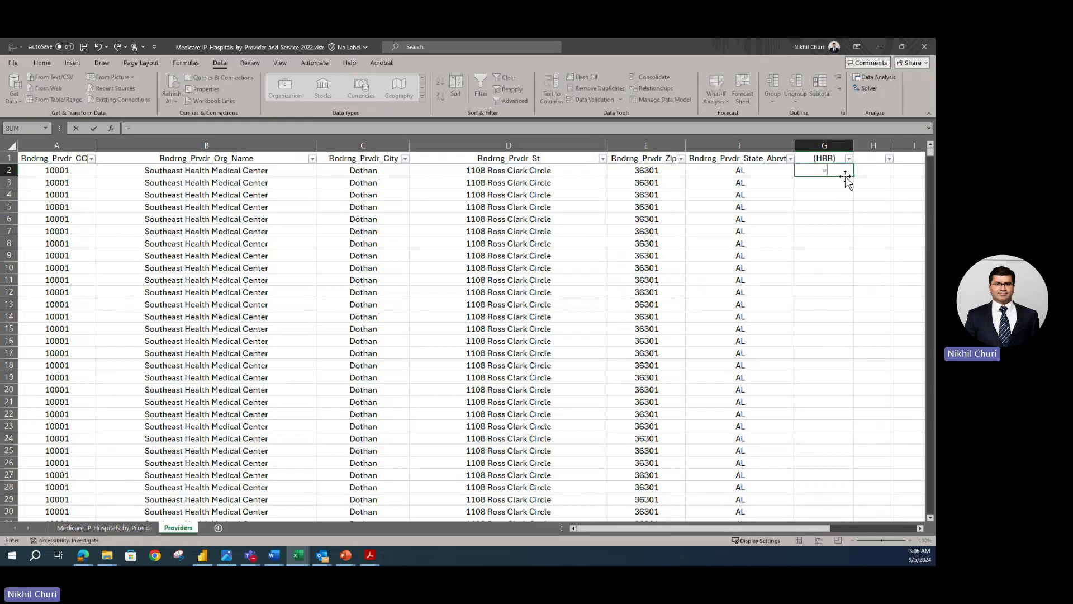
pyautogui.write('concat')
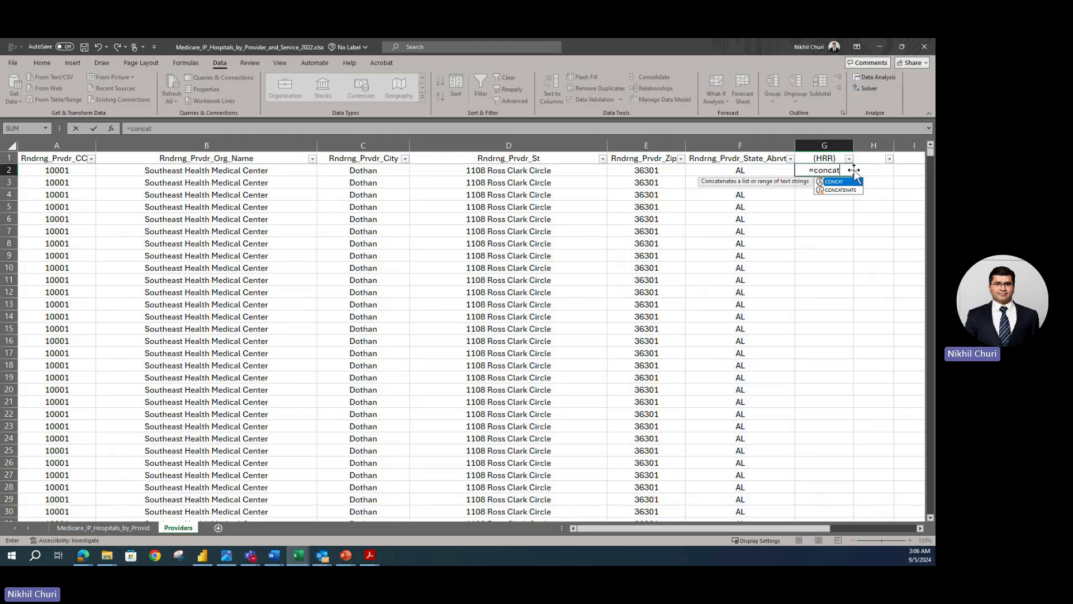
pyautogui.write('(')
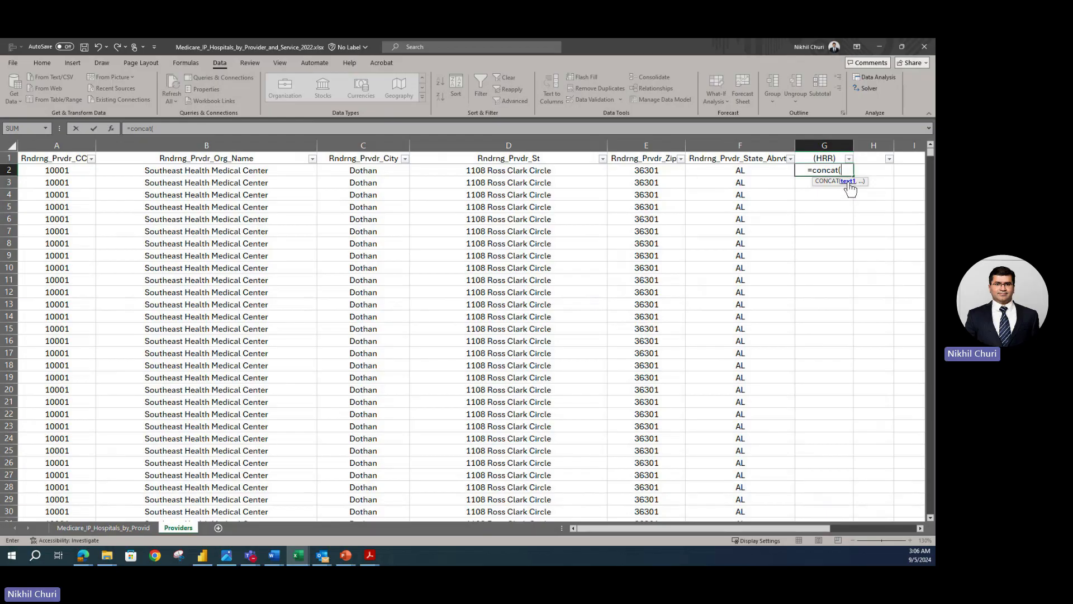
pyautogui.click(731, 172)
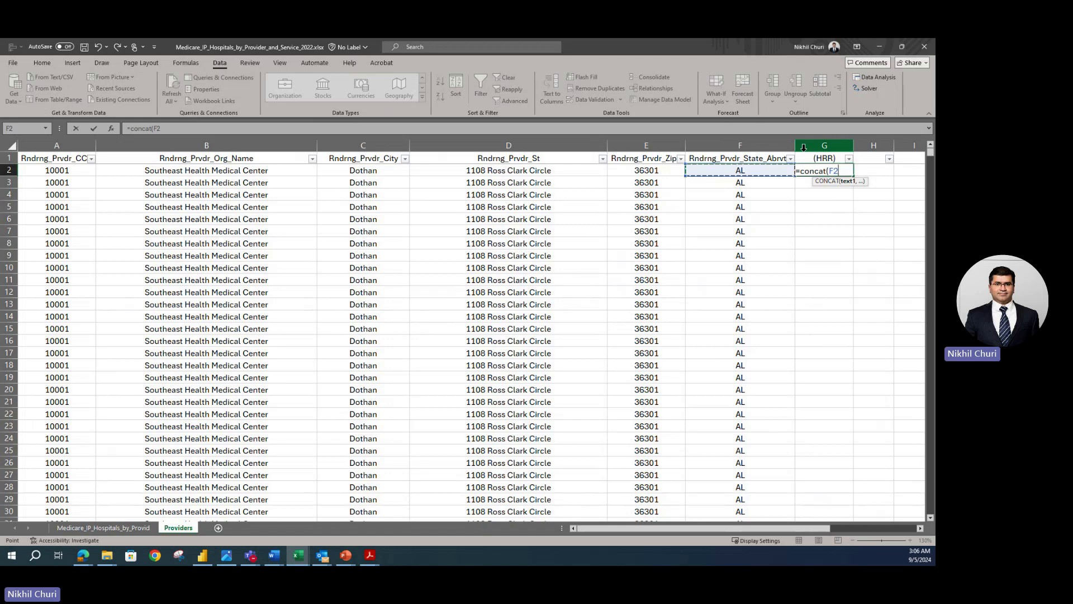
pyautogui.write('," -')
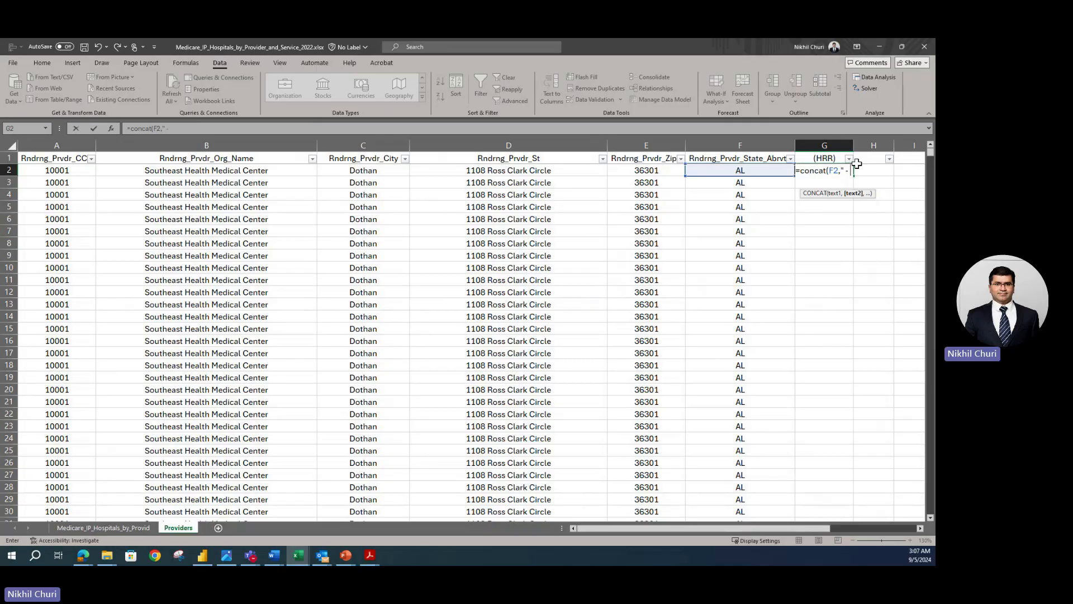
pyautogui.write('",')
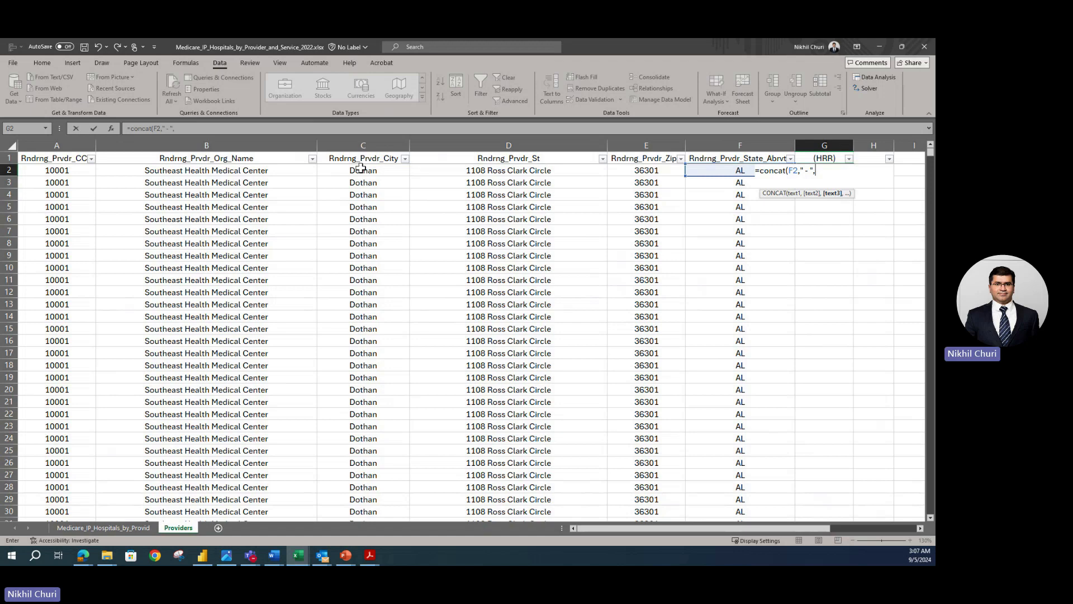
pyautogui.click(360, 169)
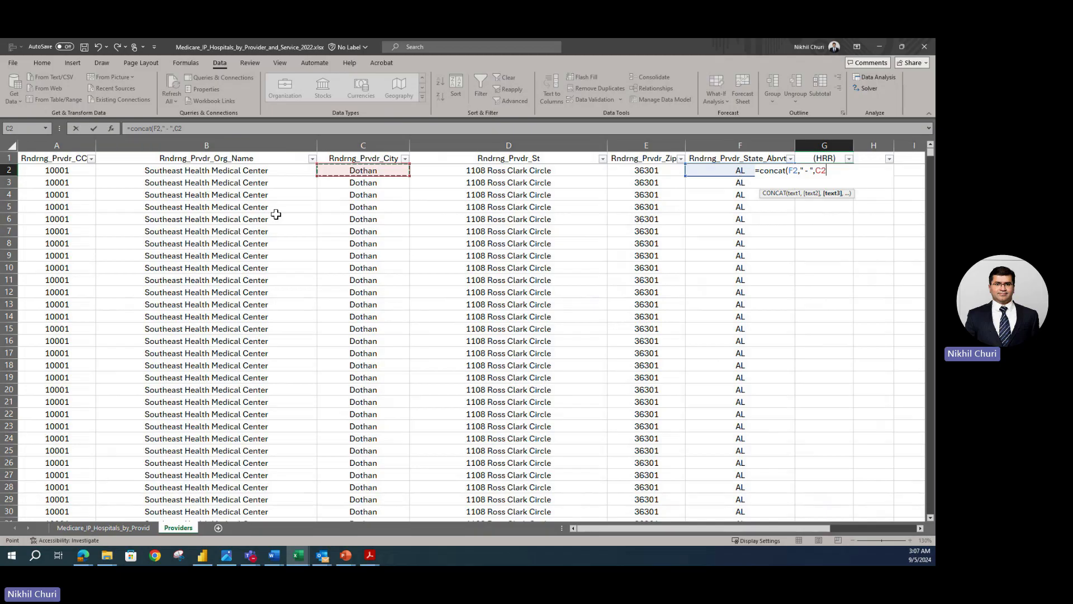
pyautogui.click(192, 129)
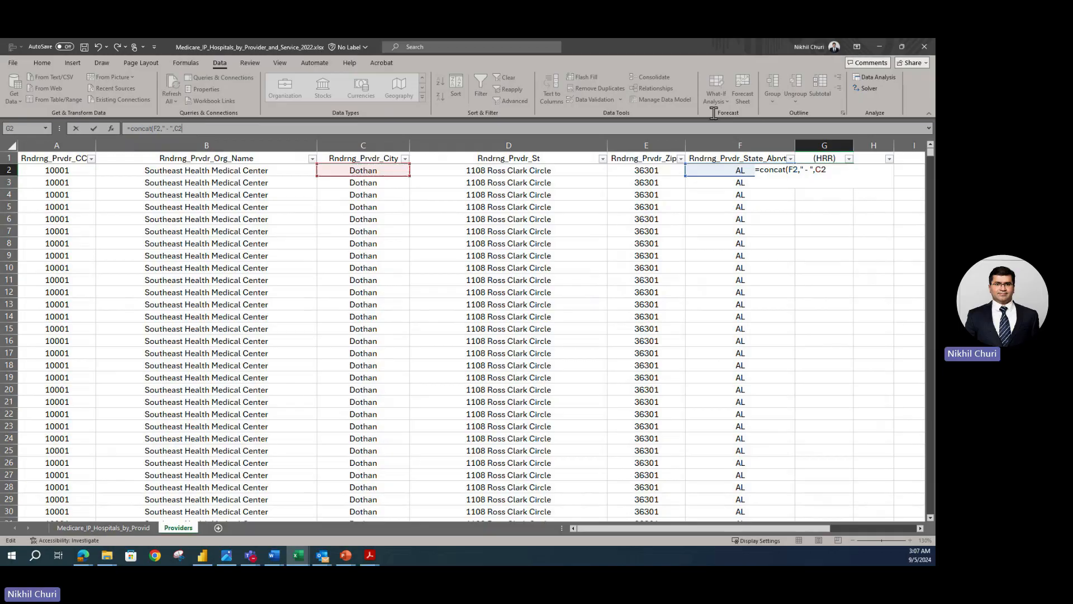
pyautogui.write(')')
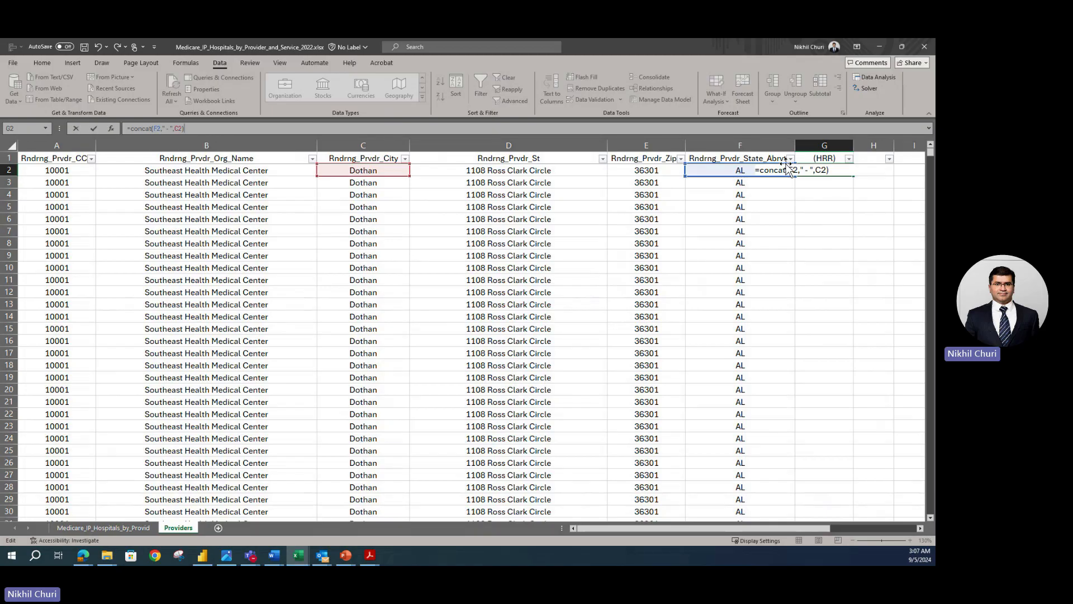
pyautogui.press('Return')
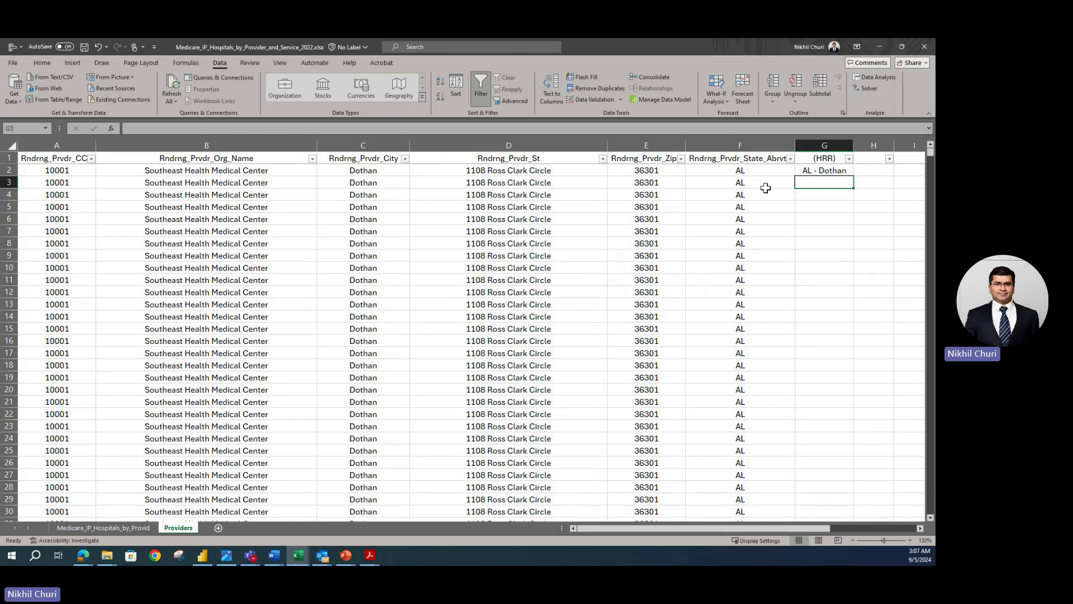
# Step: Fill the CONCAT formula from G2 down the (HRR) column to the last data row
pyautogui.click(725, 170)
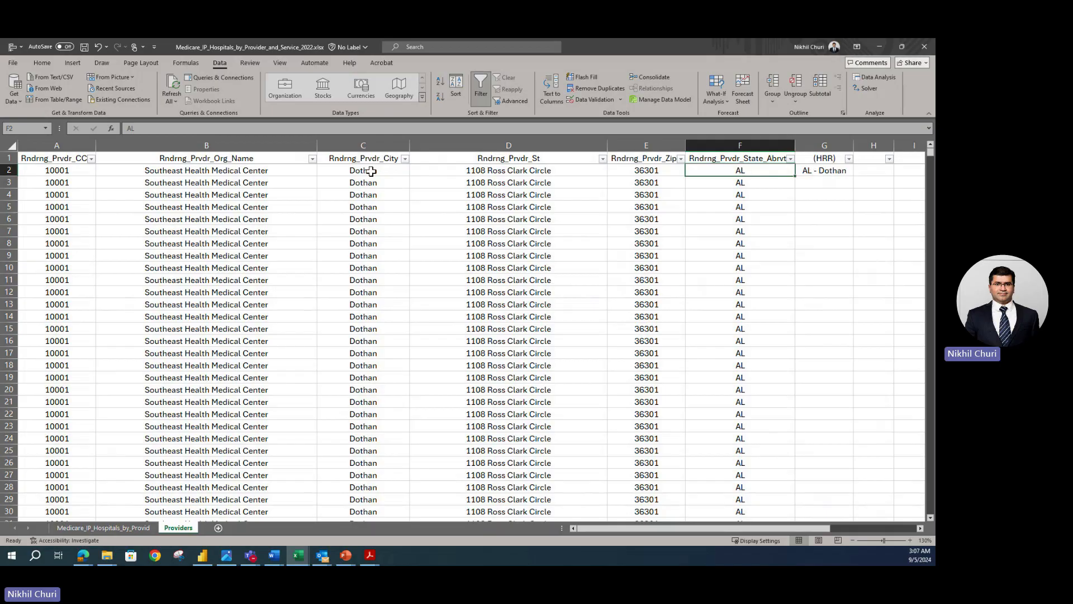
pyautogui.click(837, 168)
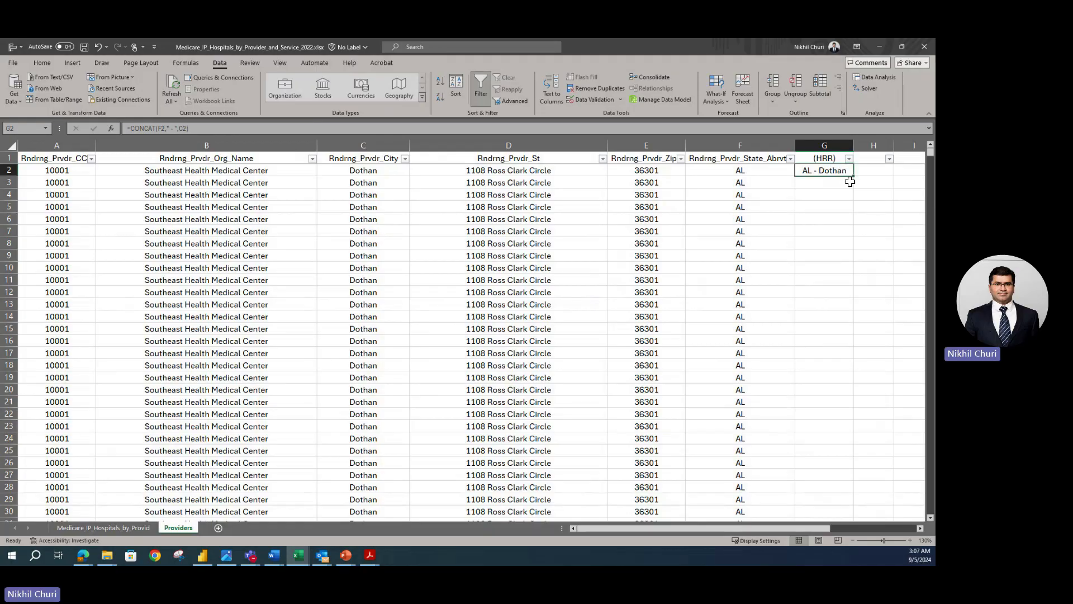
pyautogui.click(822, 221)
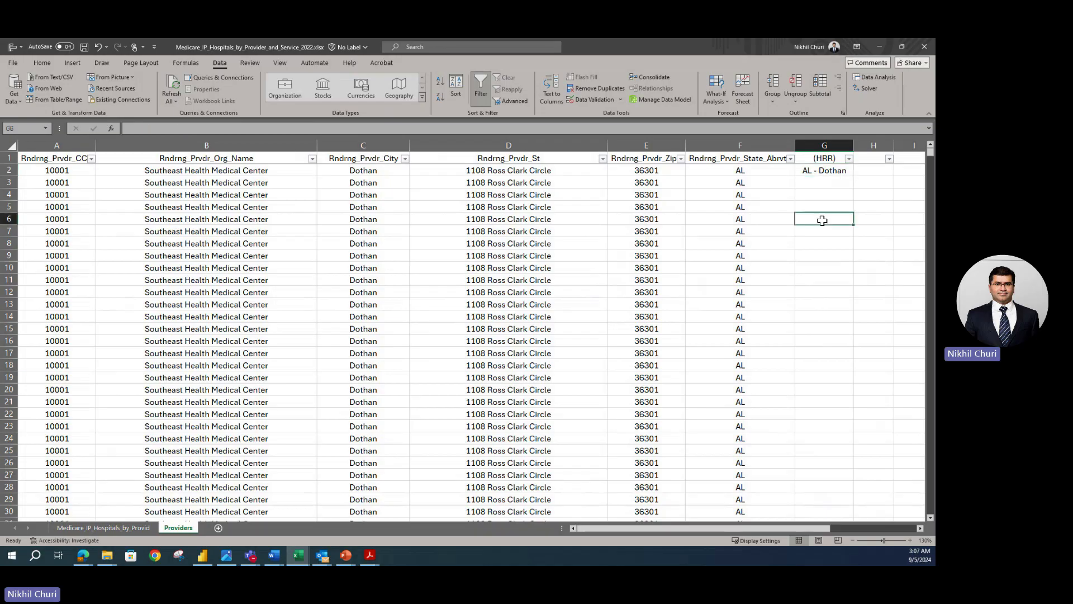
pyautogui.click(819, 171)
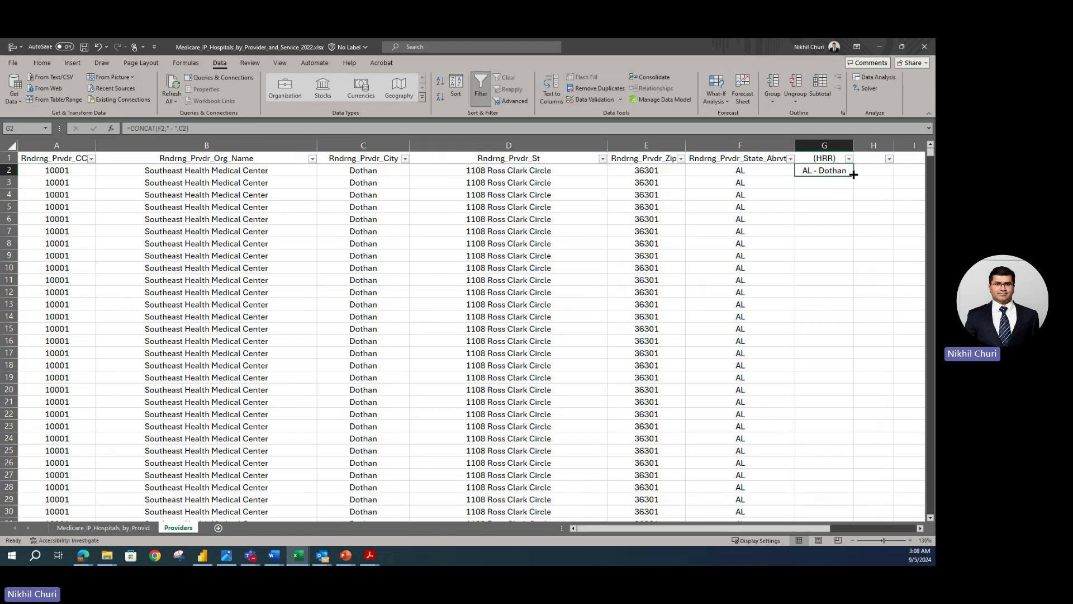
pyautogui.doubleClick(854, 175)
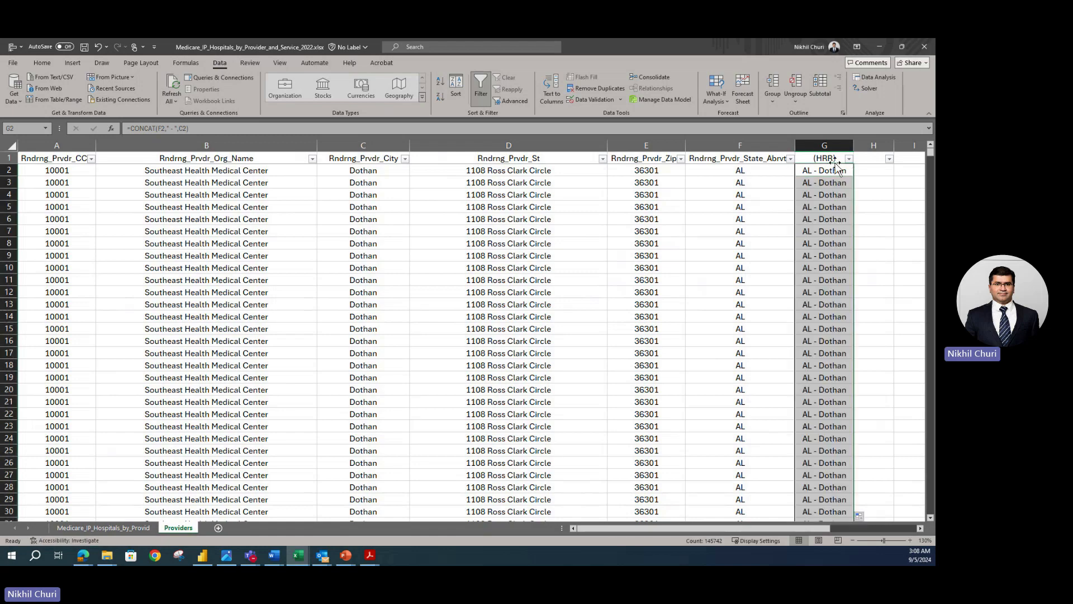
# Step: Check the filled (HRR) entries down to the last data row and widen column G to fit the longer state-city names
pyautogui.moveTo(931, 160); pyautogui.dragTo(931, 510)
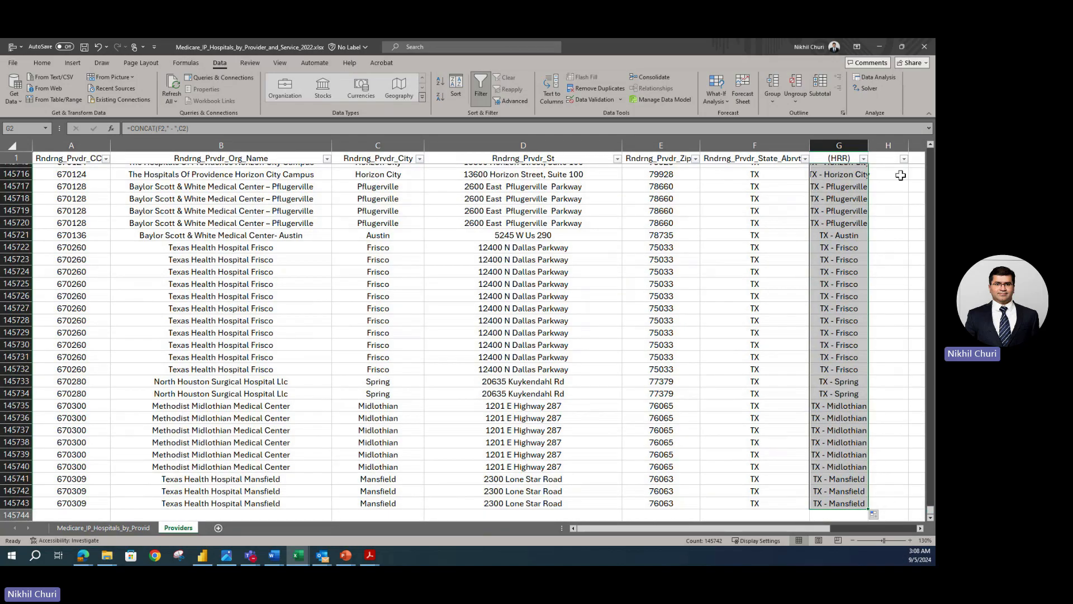
pyautogui.moveTo(870, 146); pyautogui.dragTo(918, 146)
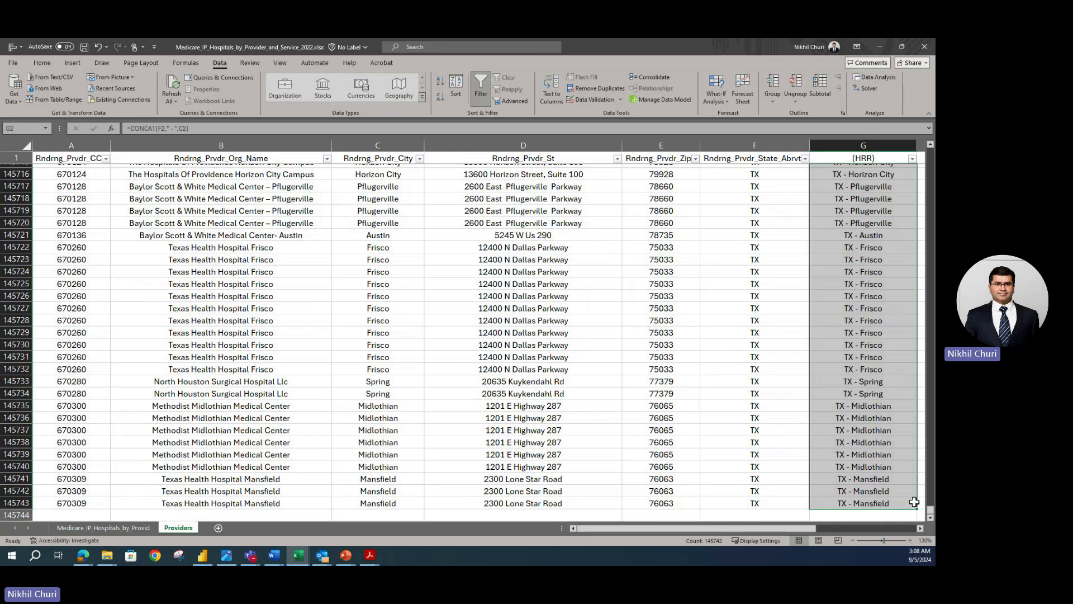
pyautogui.moveTo(931, 340); pyautogui.dragTo(931, 148)
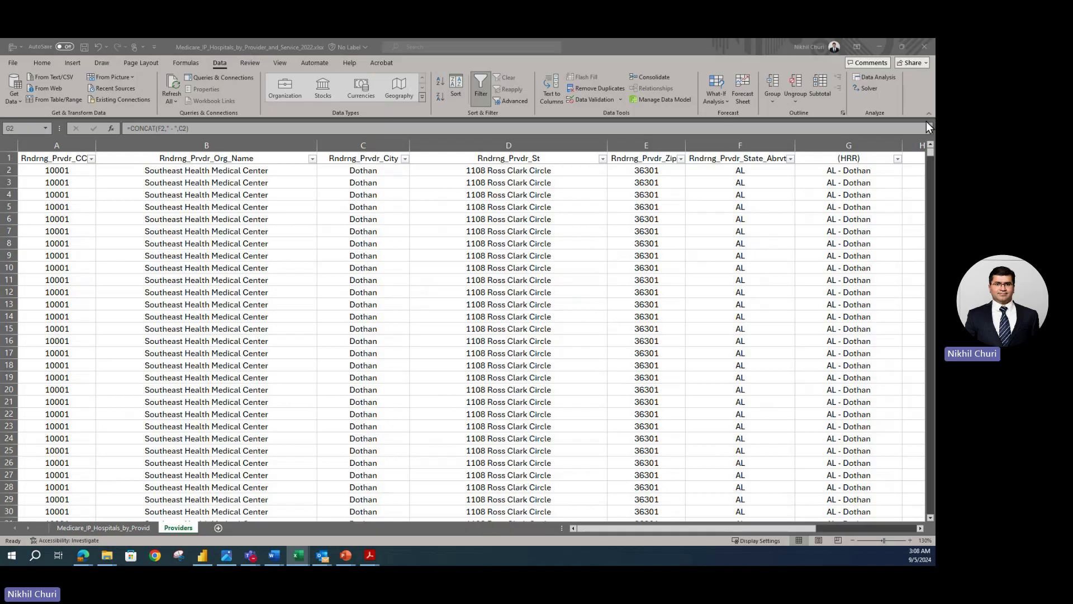
pyautogui.click(890, 172)
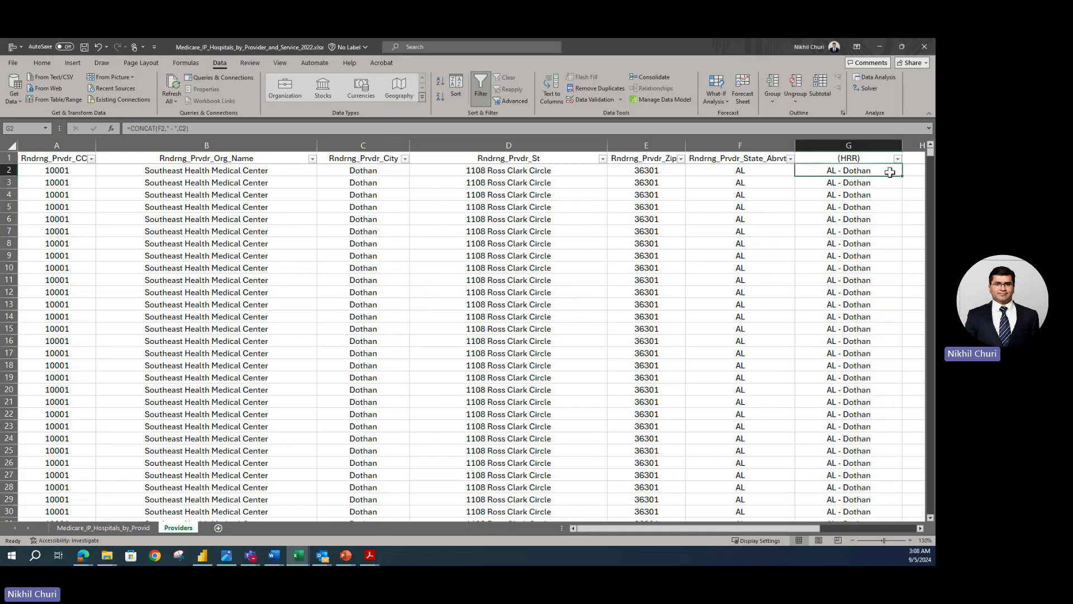
pyautogui.click(858, 307)
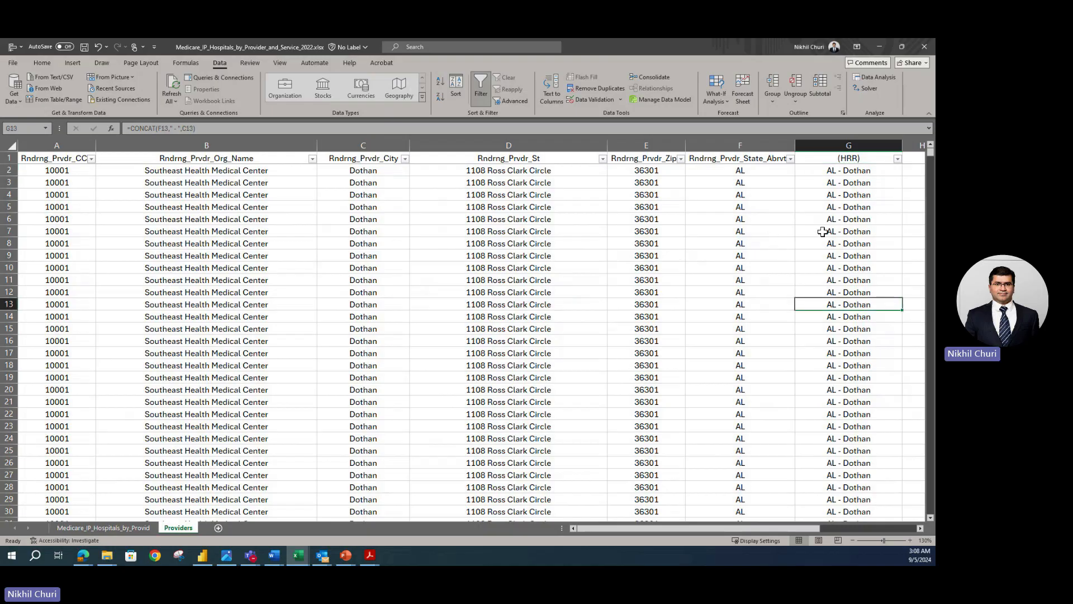
# Step: Copy all (HRR) formulas from G2 to the last data row and paste them back in place as values only
pyautogui.click(842, 169)
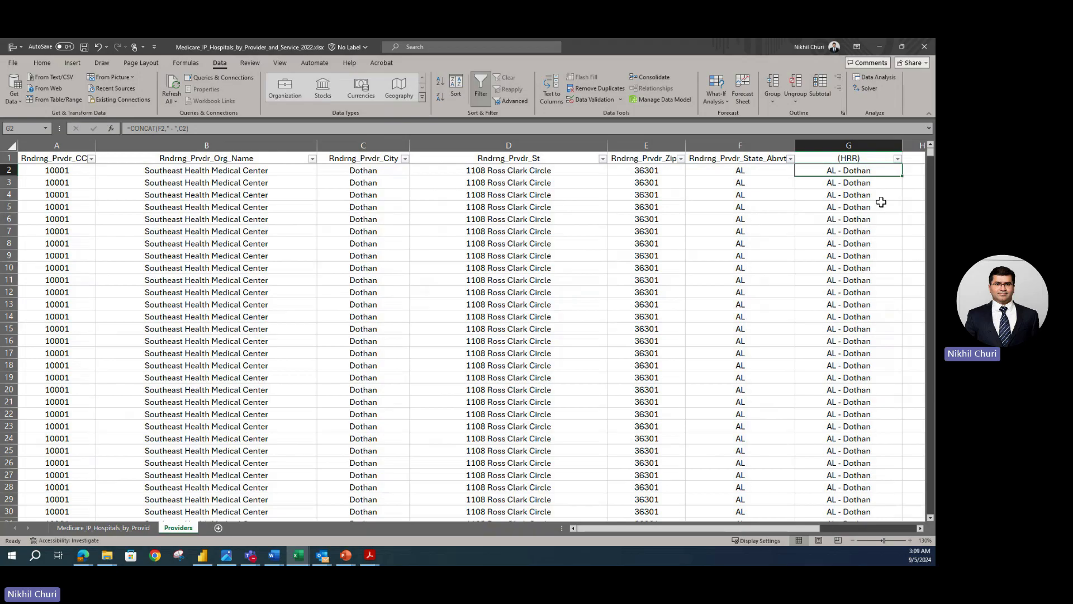
pyautogui.hotkey('ctrl', 'shift', 'Down')
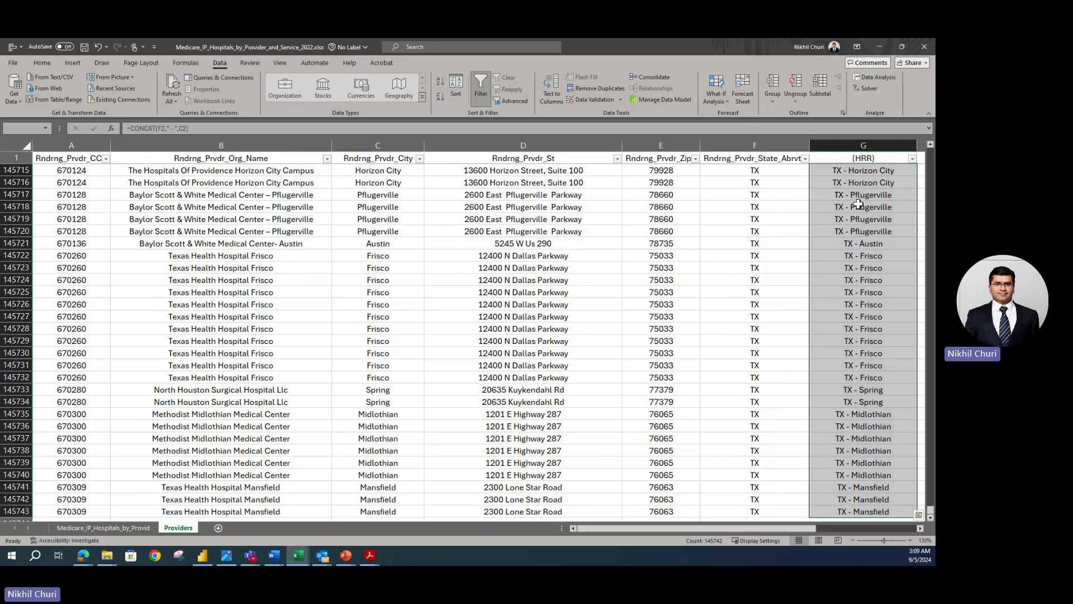
pyautogui.rightClick(858, 201)
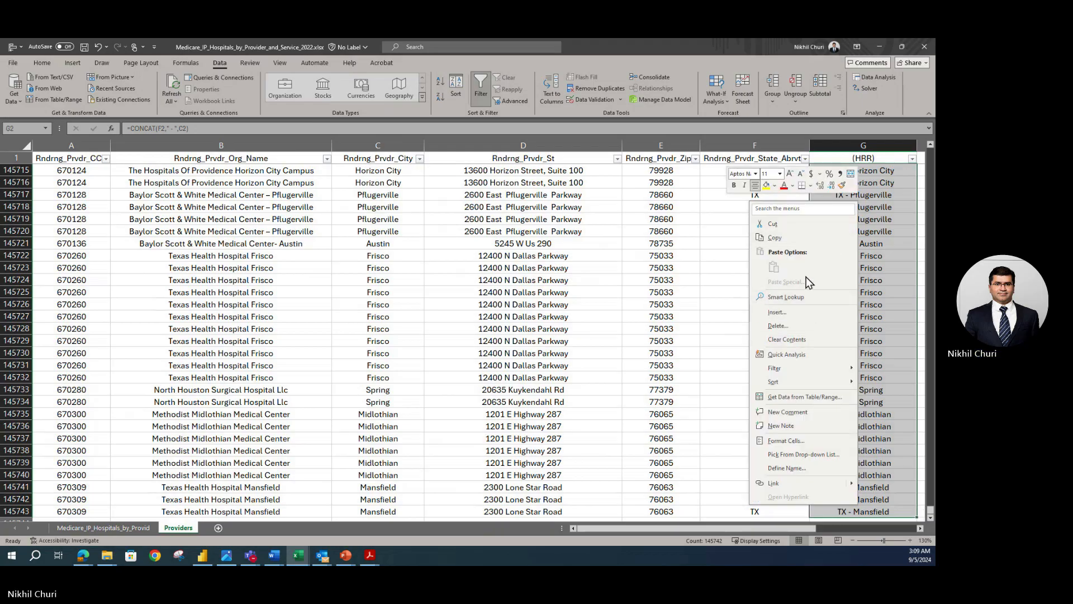
pyautogui.click(775, 239)
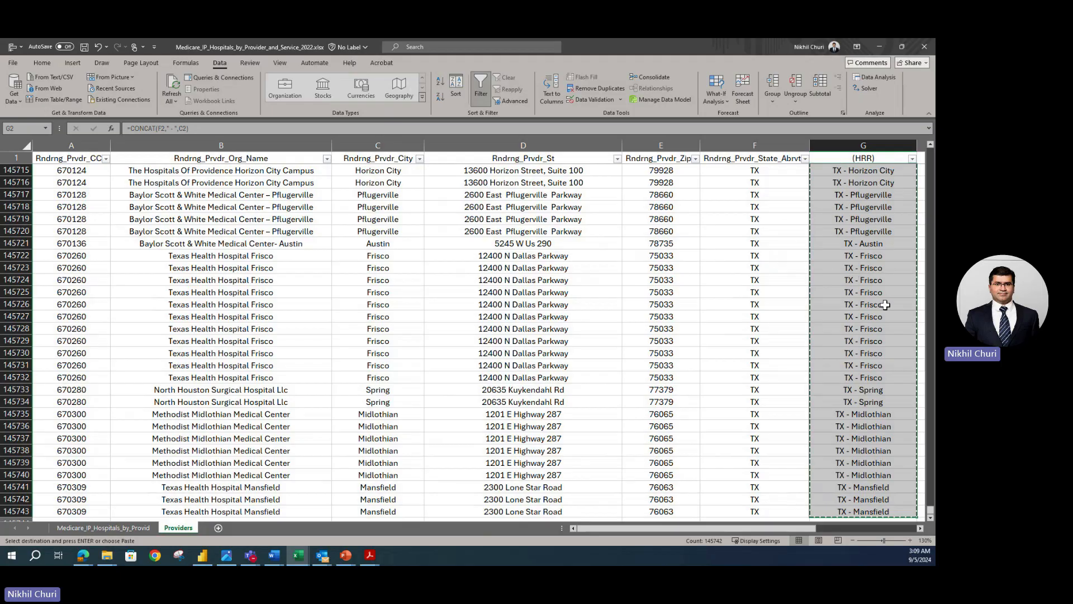
pyautogui.scroll(20, 905, 391)
pyautogui.moveTo(931, 513); pyautogui.dragTo(931, 151)
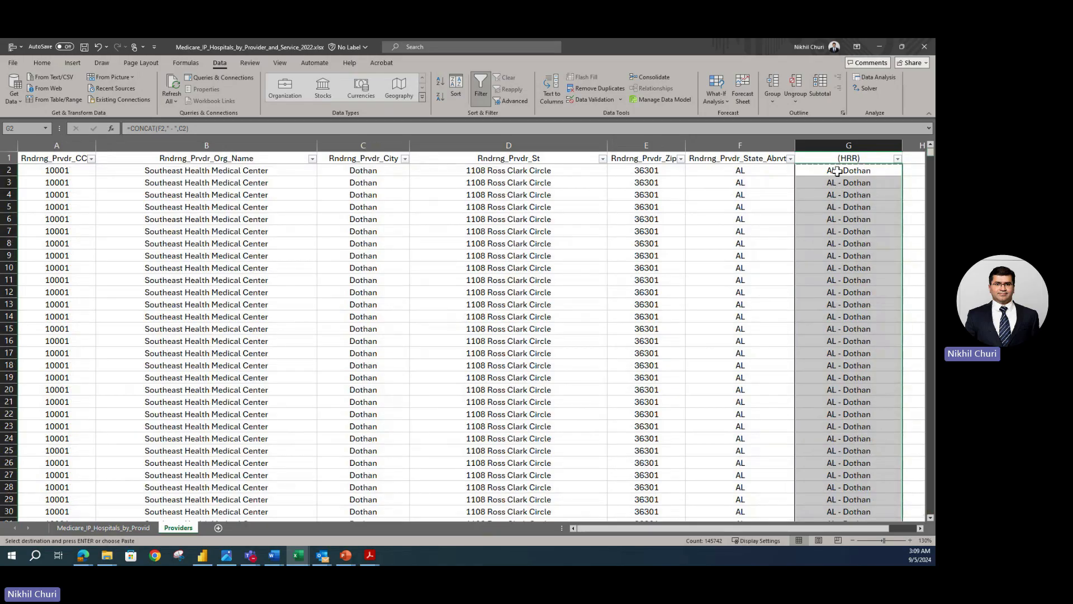
pyautogui.rightClick(841, 233)
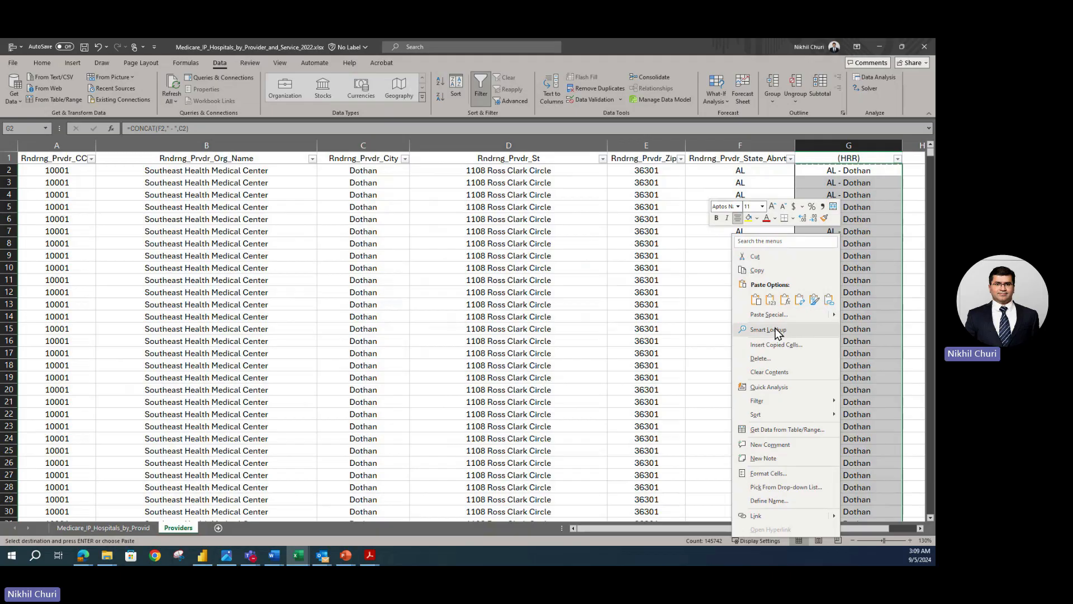
pyautogui.click(772, 301)
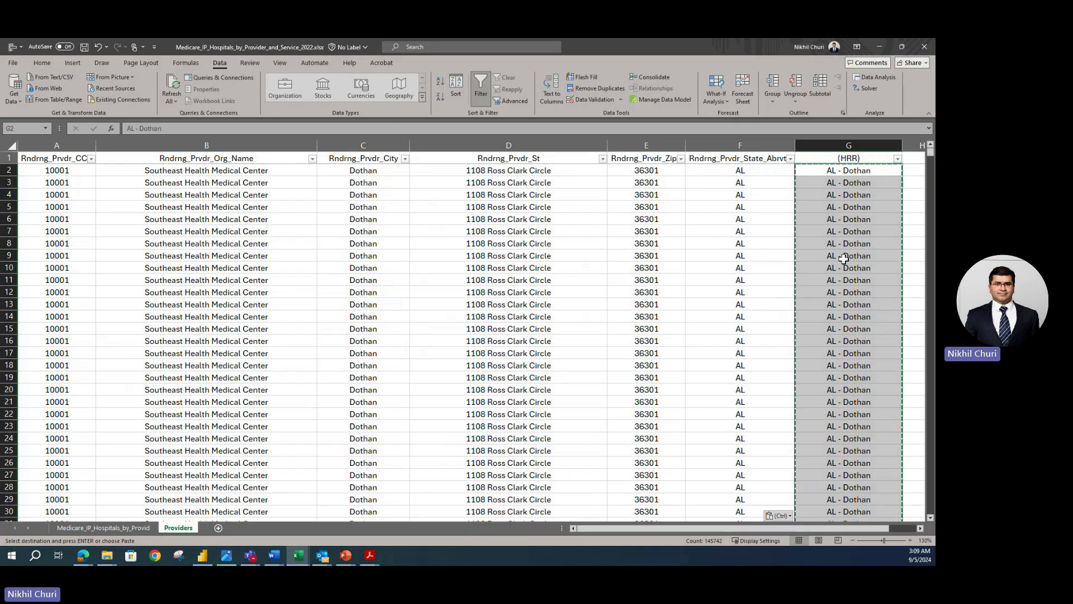
pyautogui.click(738, 290)
pyautogui.click(864, 239)
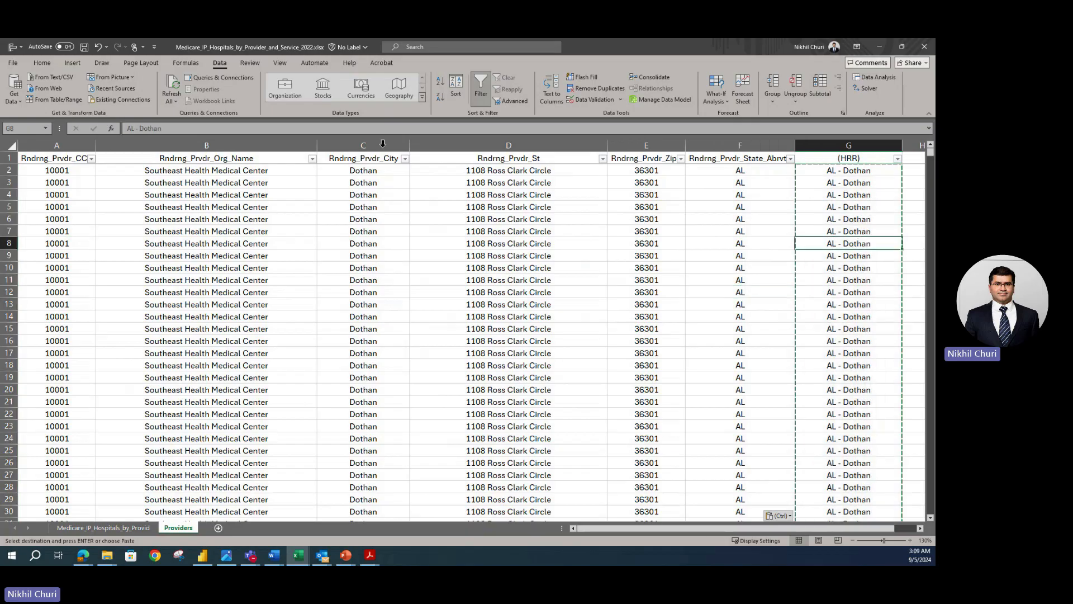
pyautogui.click(841, 218)
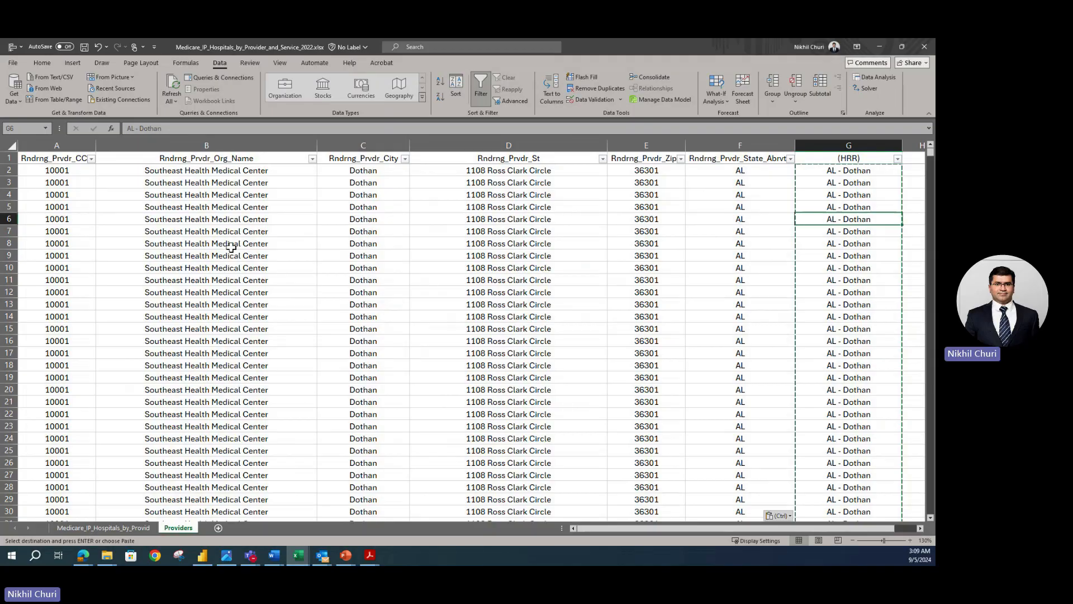
# Step: Save the workbook with the Providers sheet changes
pyautogui.click(166, 235)
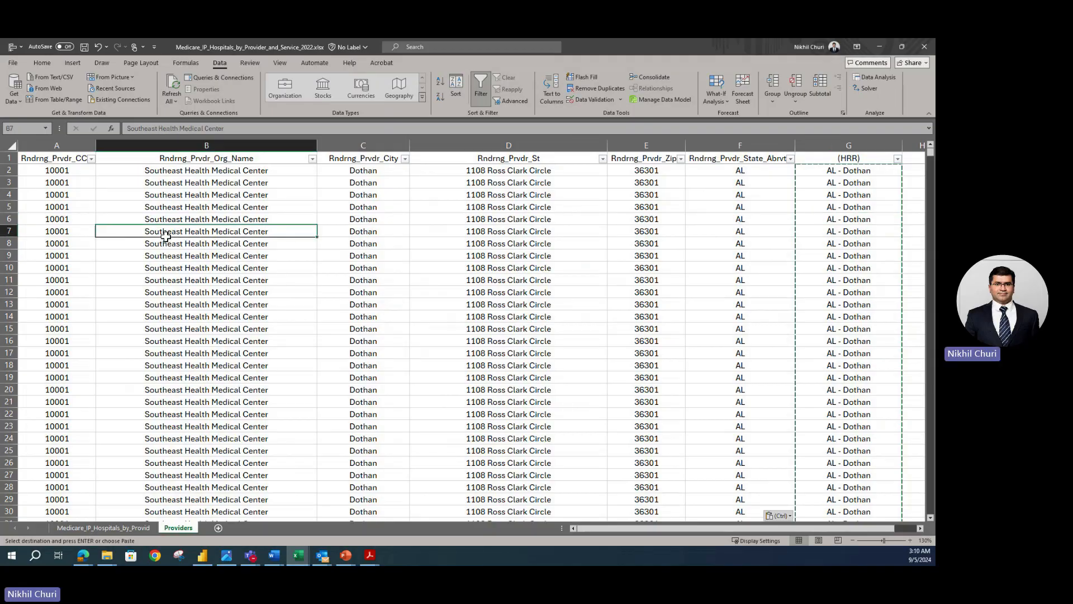
pyautogui.click(85, 47)
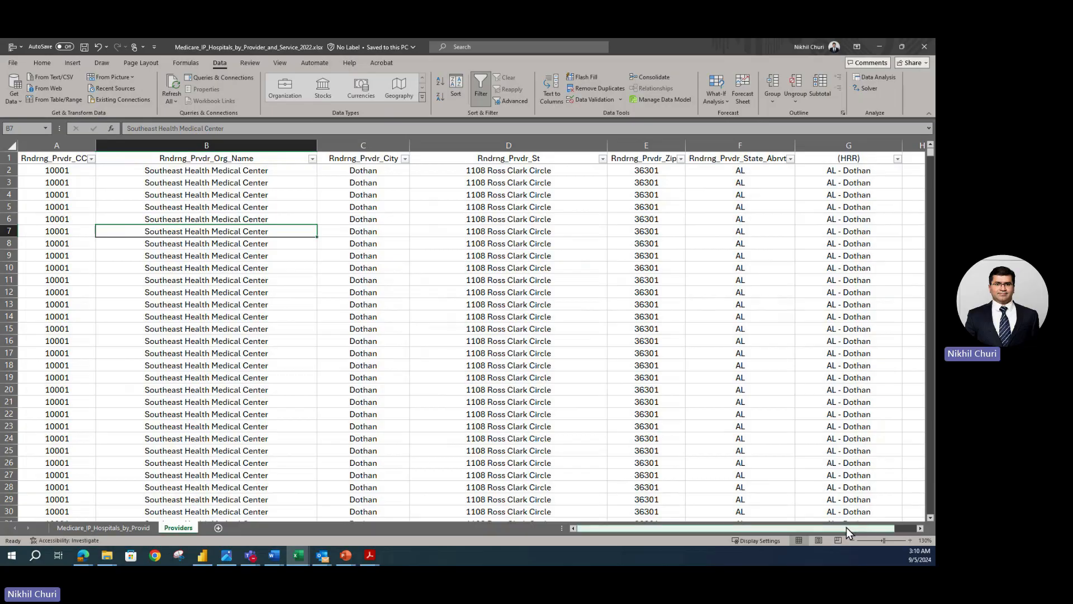
pyautogui.click(58, 216)
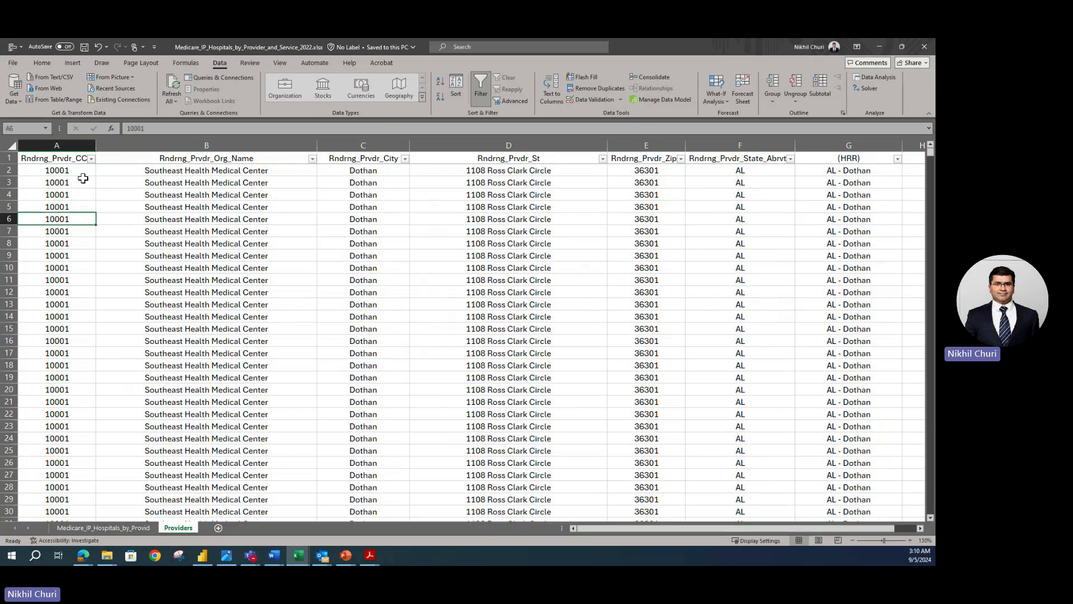
# Step: Examine the filter value lists of the Rndrng_Prvdr_CCN and Rndrng_Prvdr_Org_Name columns without applying any filter
pyautogui.click(91, 160)
pyautogui.click(279, 297)
pyautogui.click(92, 159)
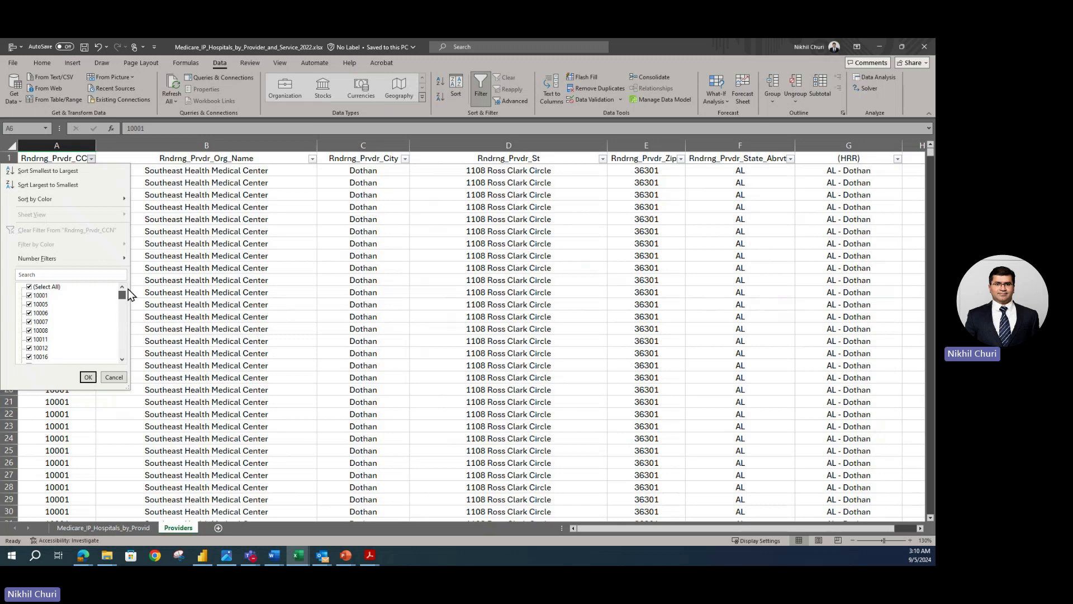
pyautogui.moveTo(121, 294); pyautogui.dragTo(121, 358)
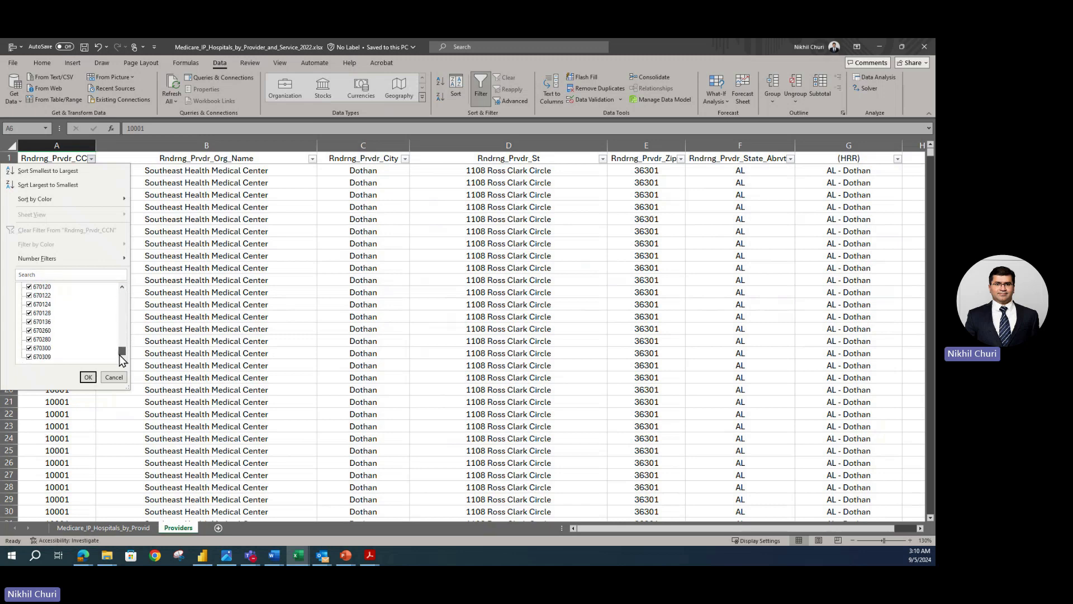
pyautogui.click(86, 376)
pyautogui.click(209, 297)
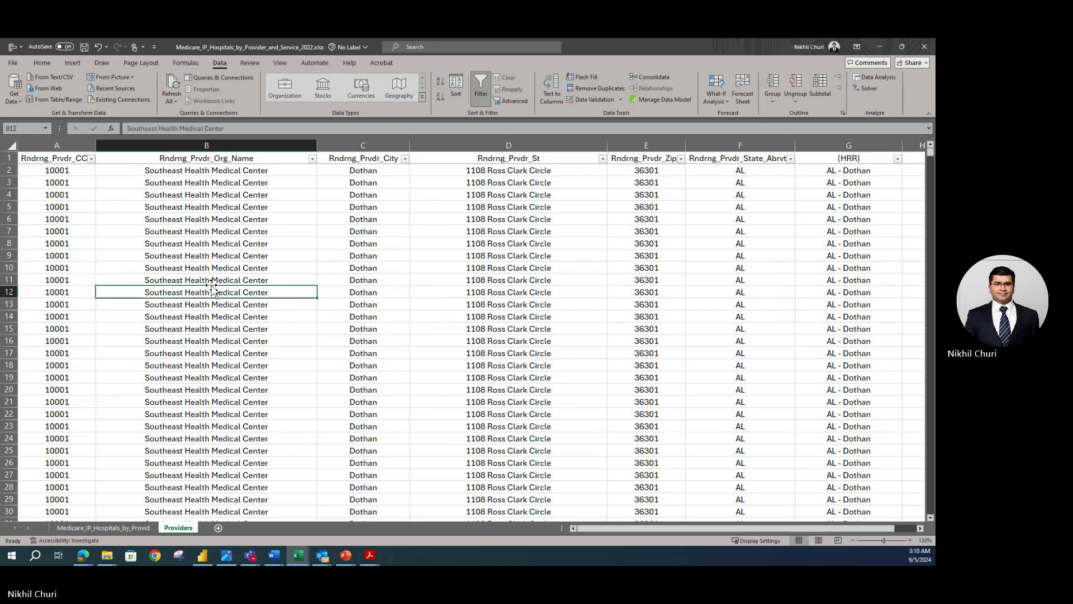
pyautogui.click(312, 159)
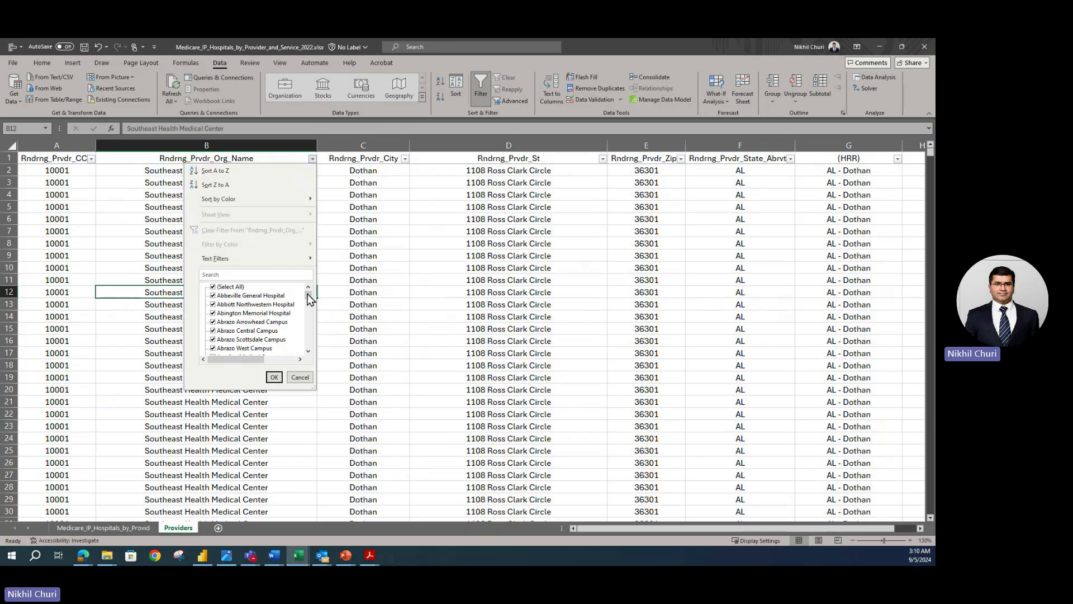
pyautogui.click(300, 377)
pyautogui.scroll(-7, 266, 248)
pyautogui.scroll(7, 266, 248)
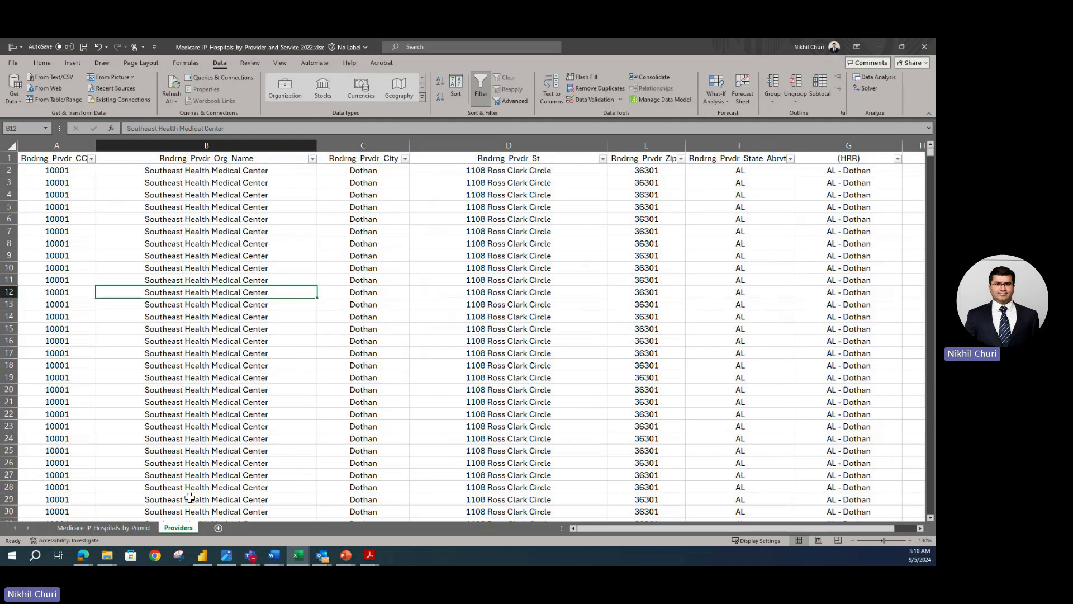
# Step: Compare the repeated provider rows on the Providers sheet with those on the Medicare_IP_Hospitals_by_Provid sheet
pyautogui.click(122, 530)
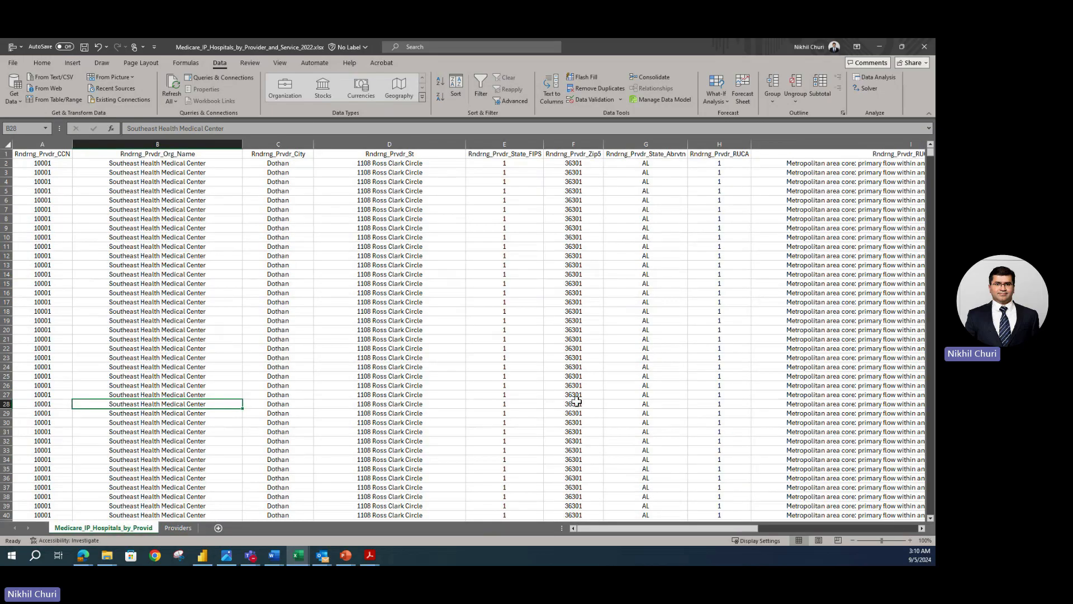
pyautogui.click(179, 529)
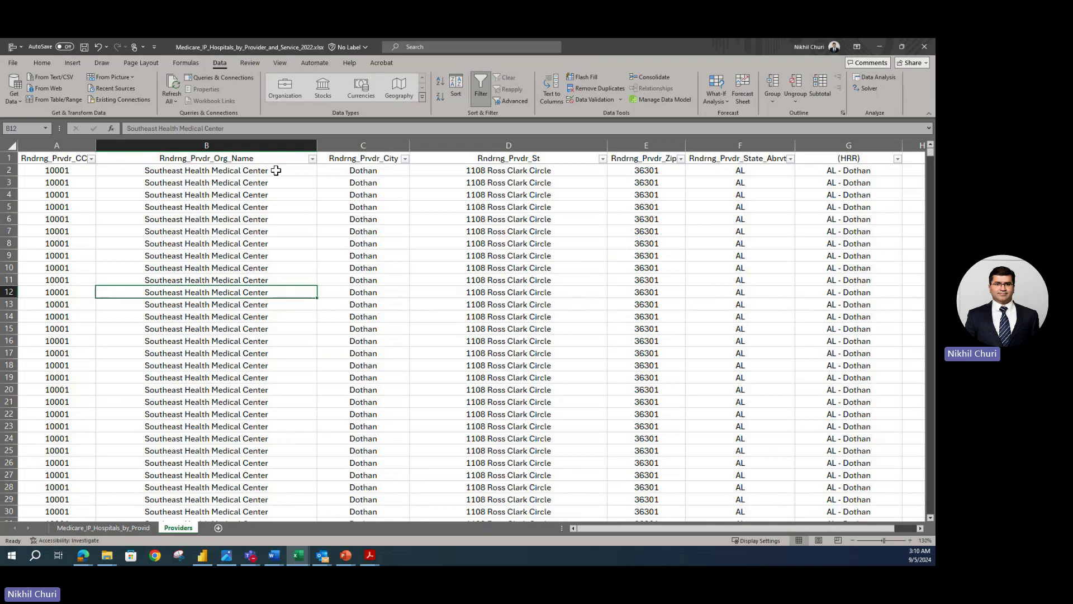
pyautogui.click(123, 529)
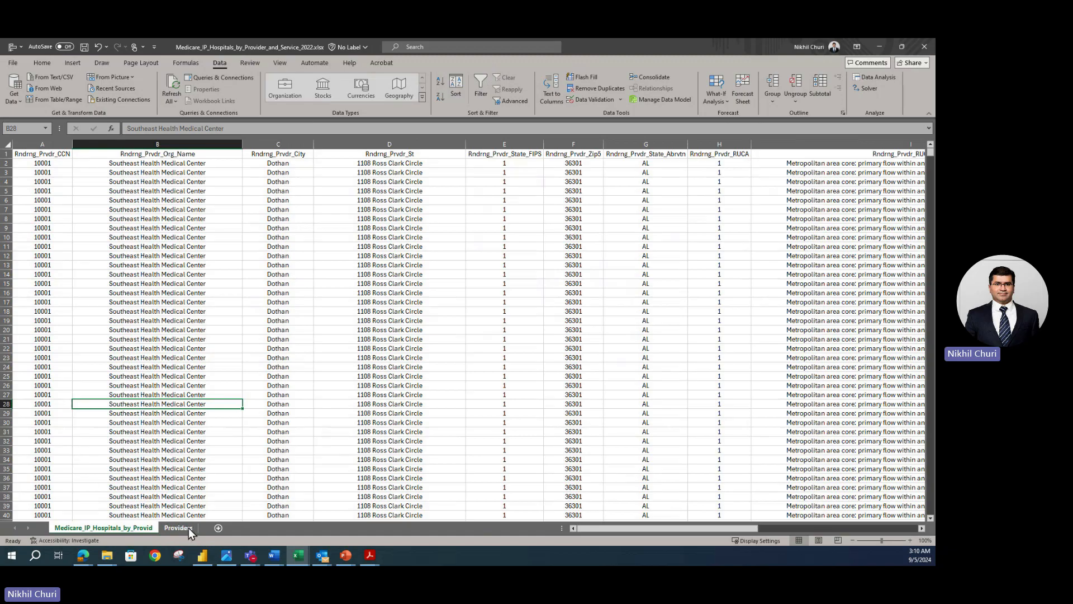
pyautogui.click(180, 528)
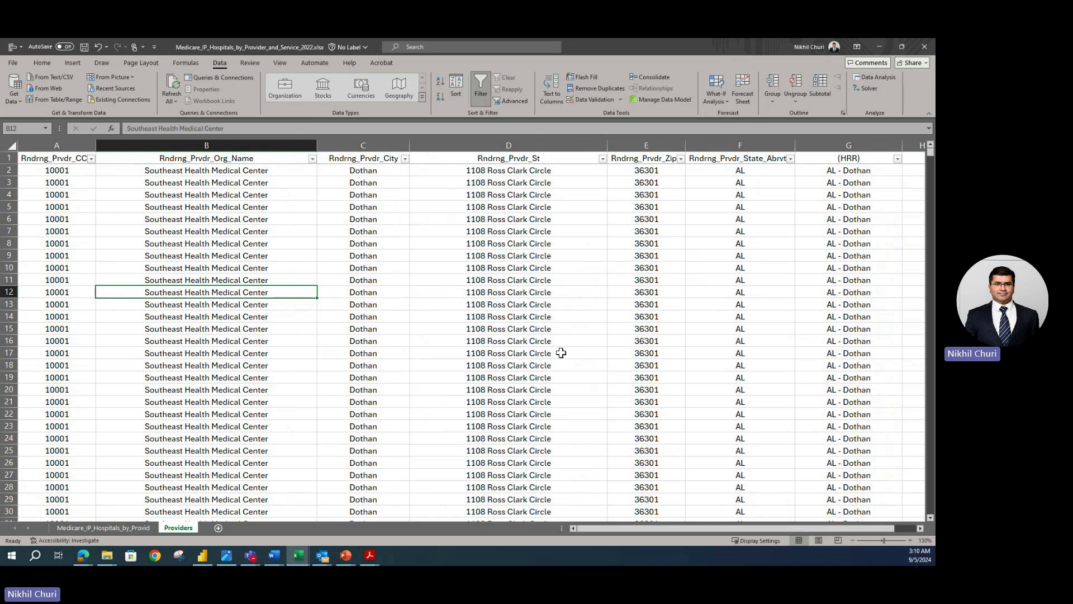
pyautogui.click(847, 182)
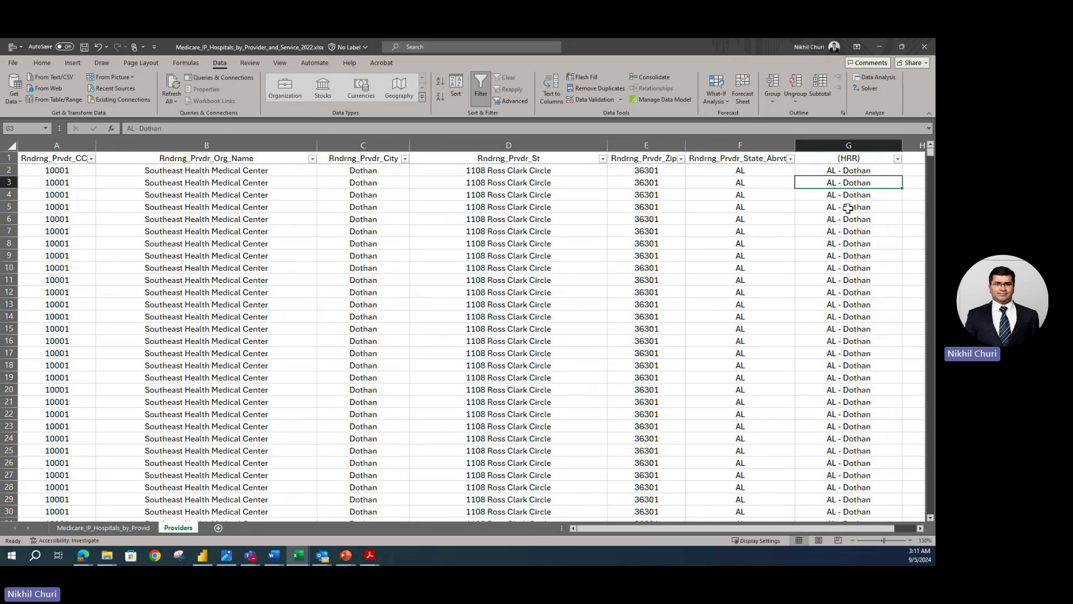
pyautogui.click(193, 269)
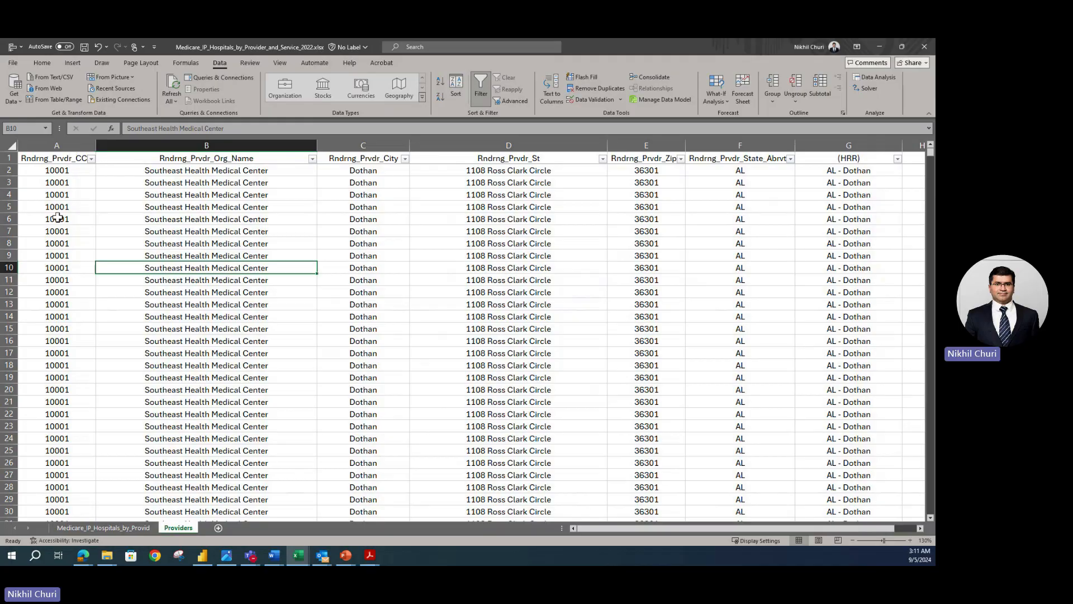
pyautogui.click(196, 233)
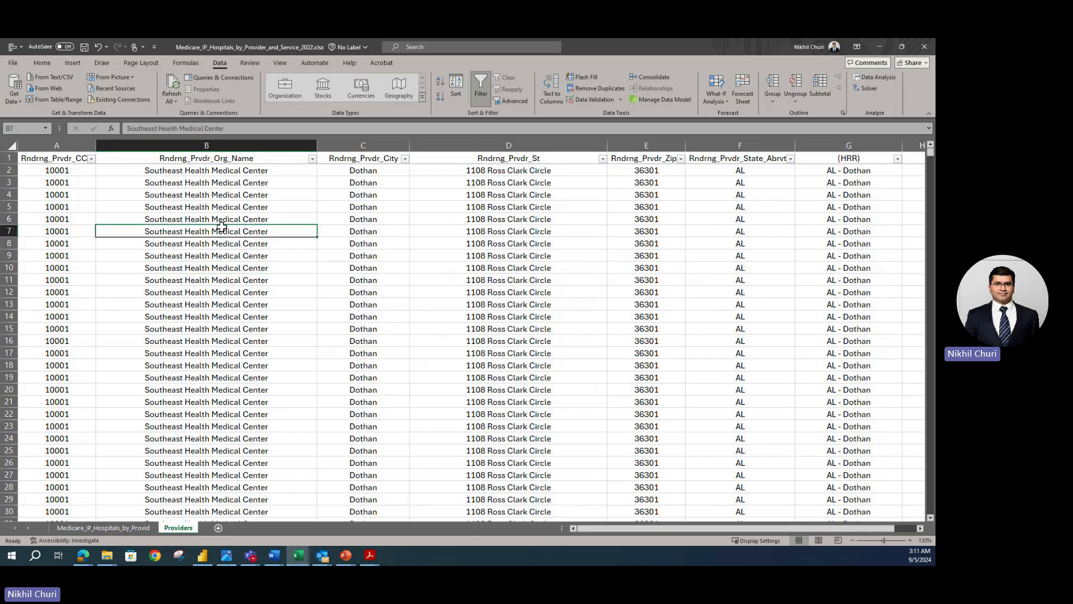
pyautogui.click(68, 169)
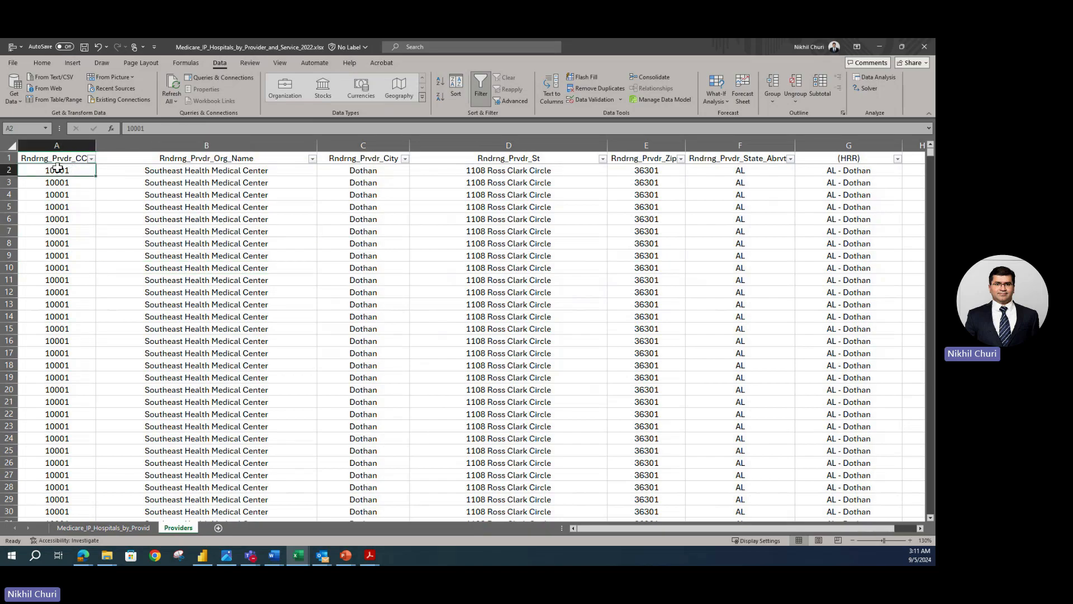
pyautogui.click(163, 173)
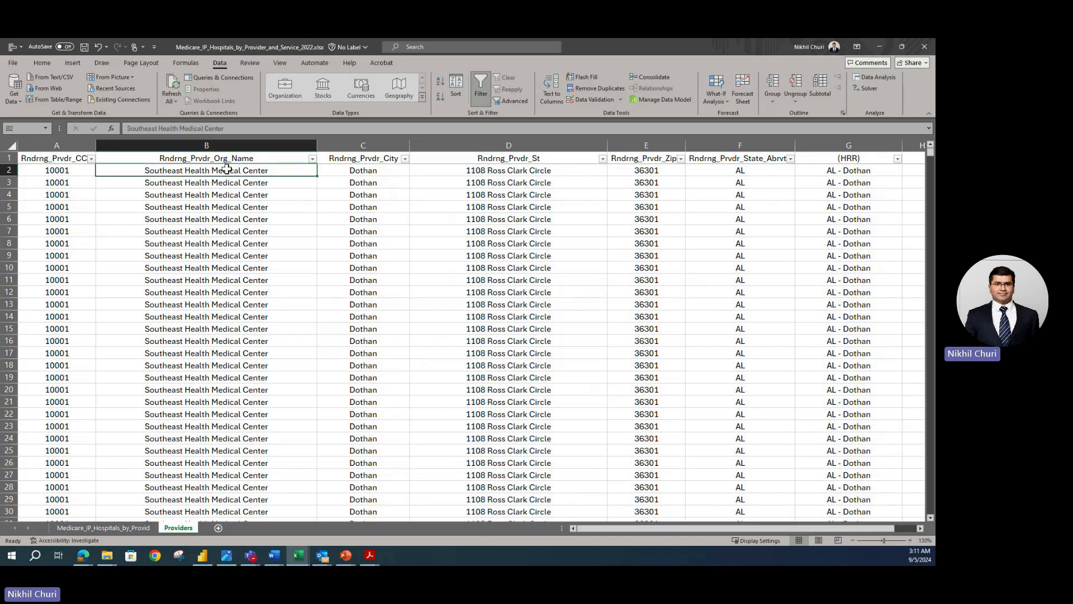
pyautogui.click(77, 170)
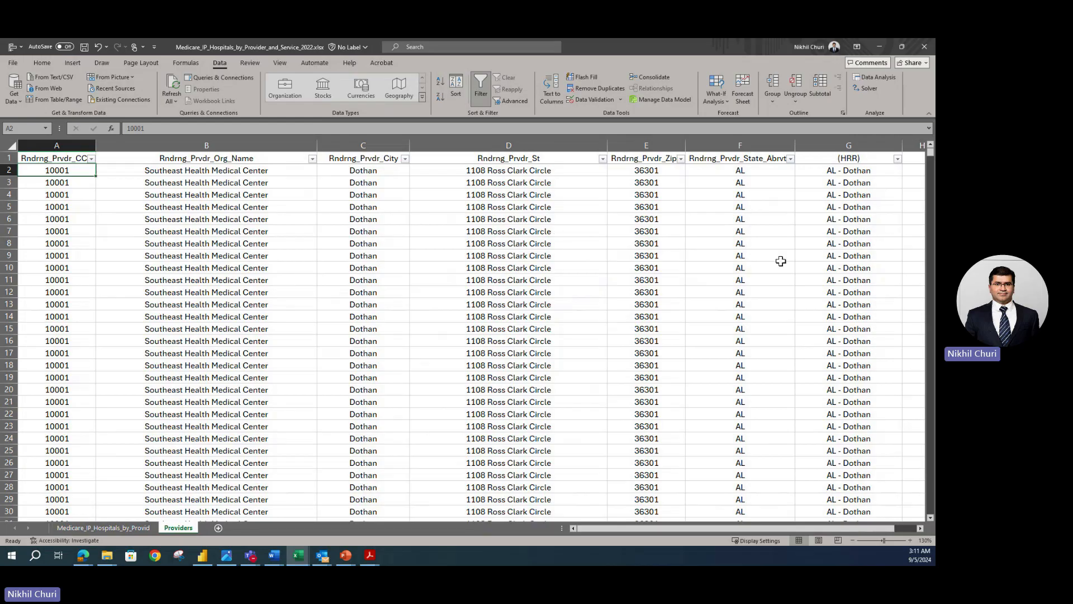
pyautogui.click(85, 255)
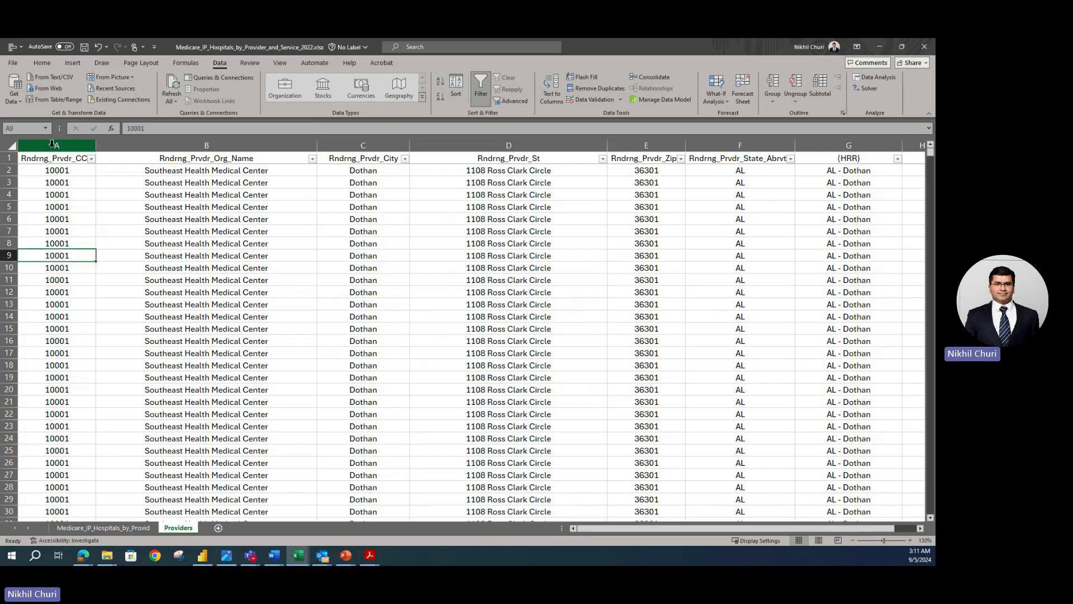
pyautogui.click(98, 219)
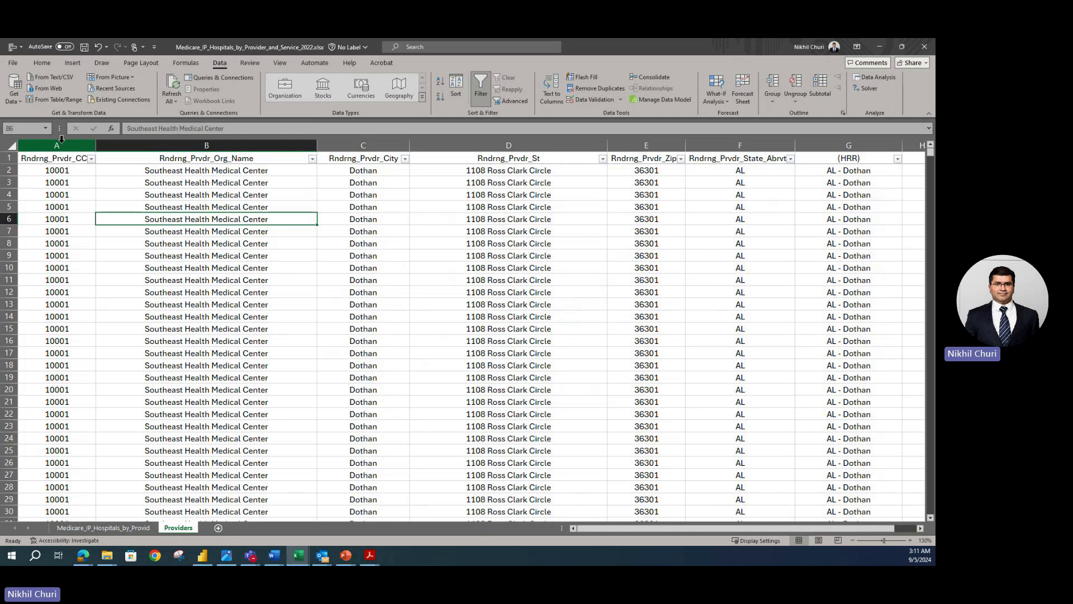
pyautogui.click(68, 158)
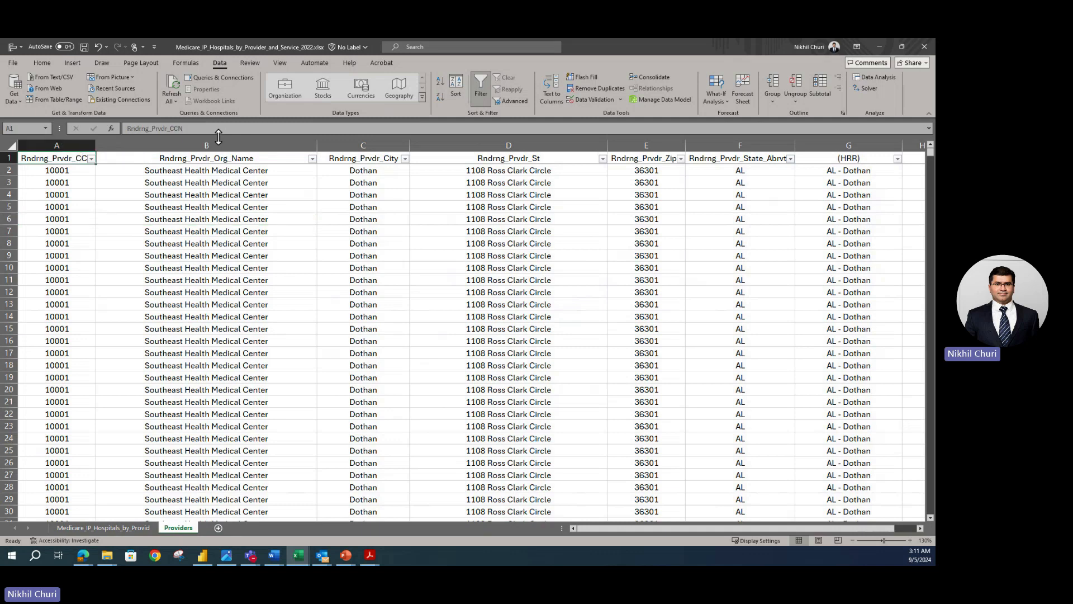
# Step: Remove duplicate rows from the Providers sheet, expanding the selection from column A and comparing all columns, with headers
pyautogui.click(60, 145)
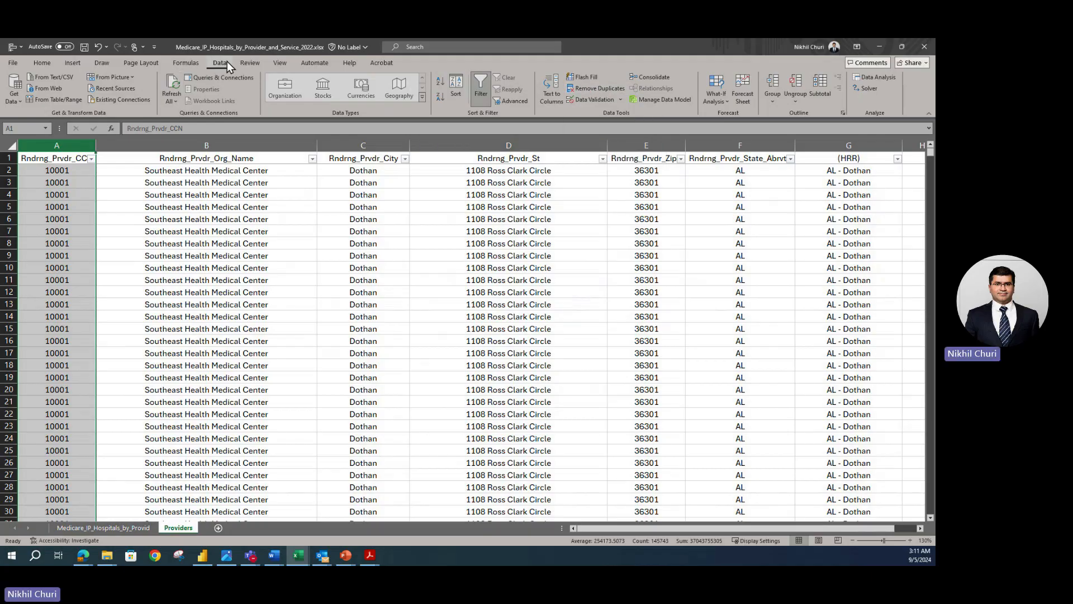
pyautogui.click(41, 65)
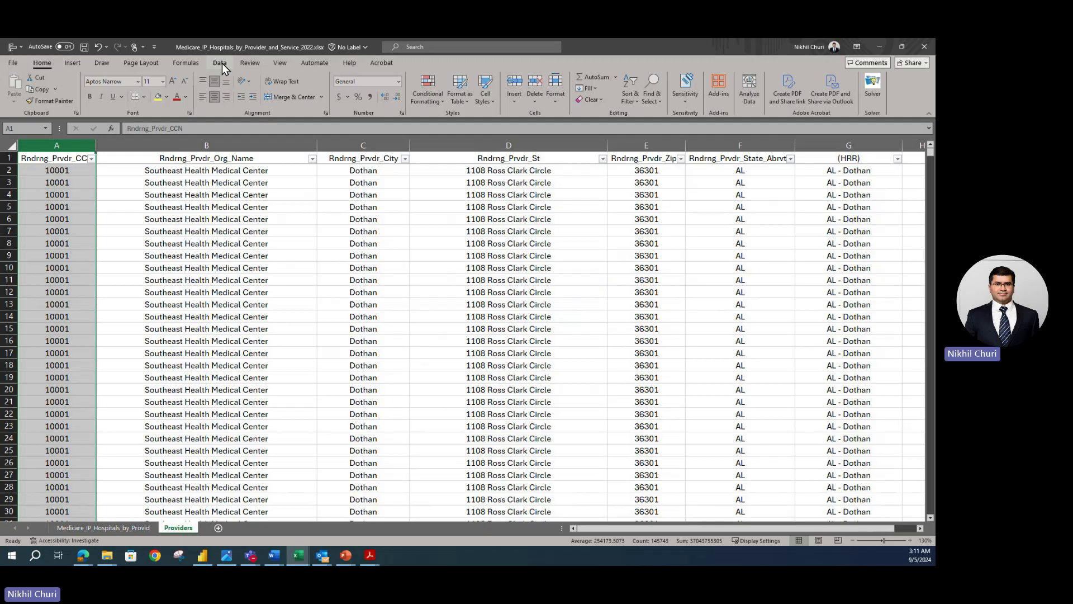
pyautogui.click(220, 64)
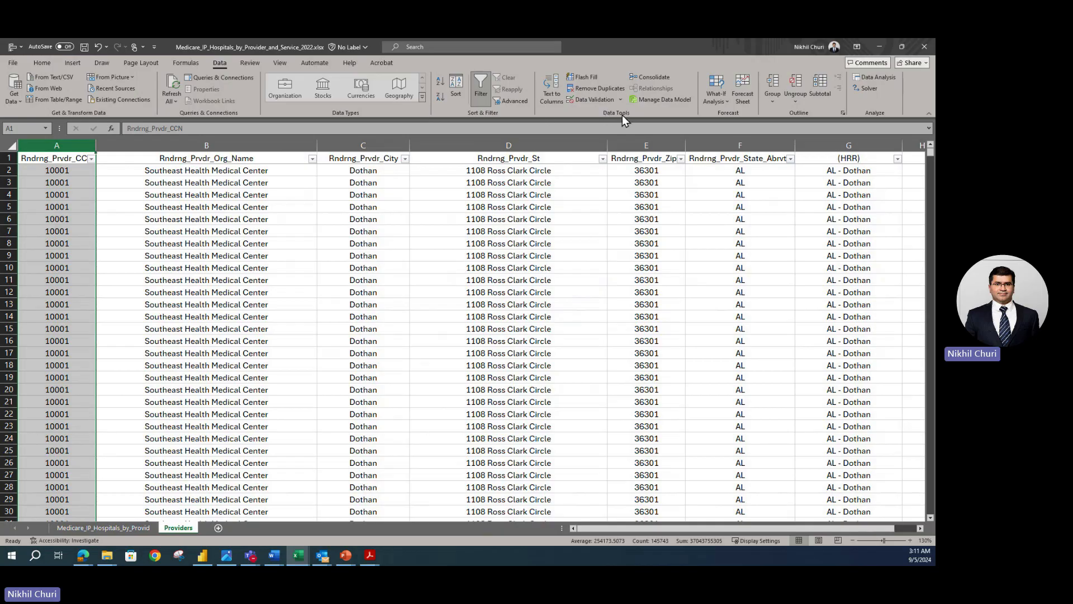
pyautogui.click(582, 87)
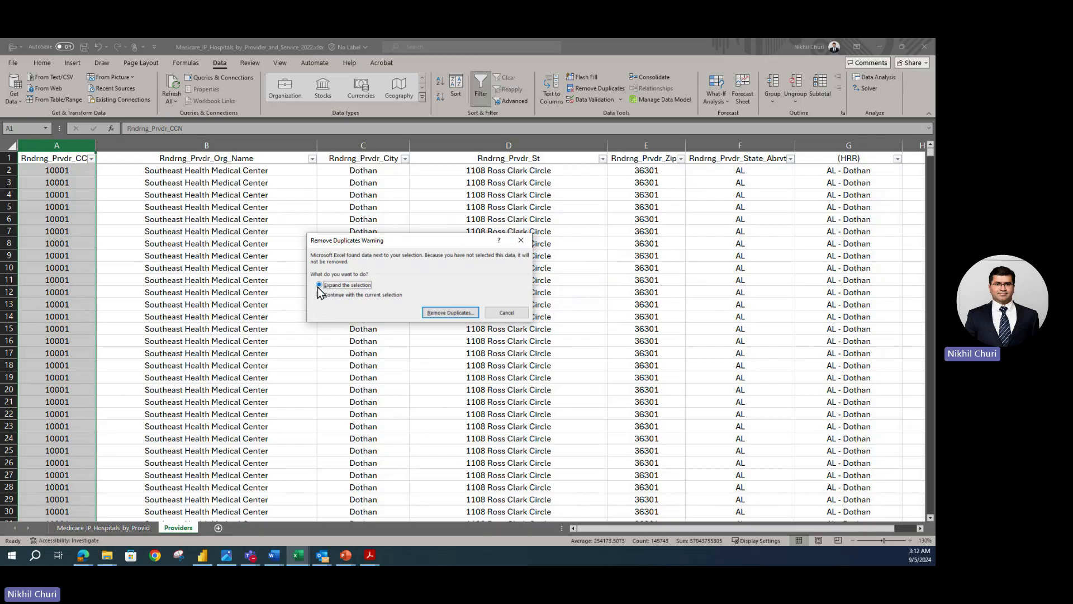
pyautogui.click(436, 314)
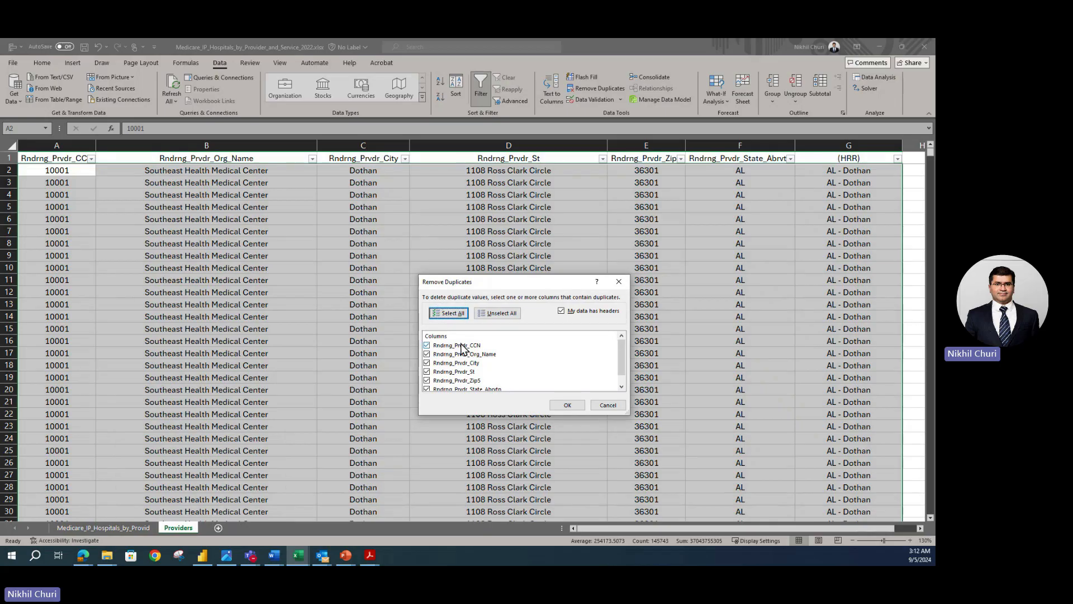
pyautogui.scroll(-1, 462, 340)
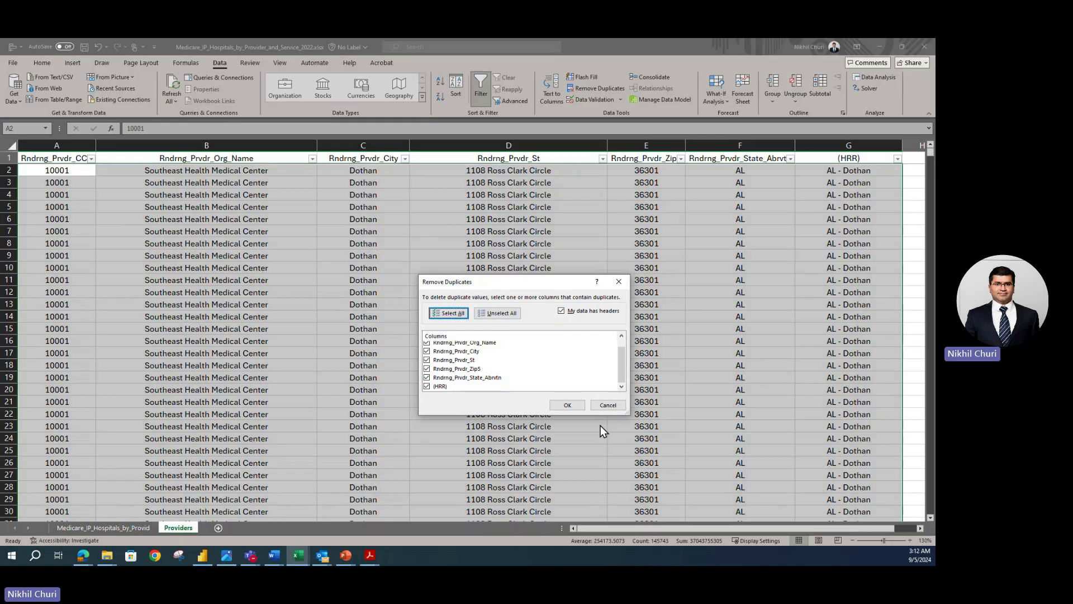
pyautogui.click(565, 403)
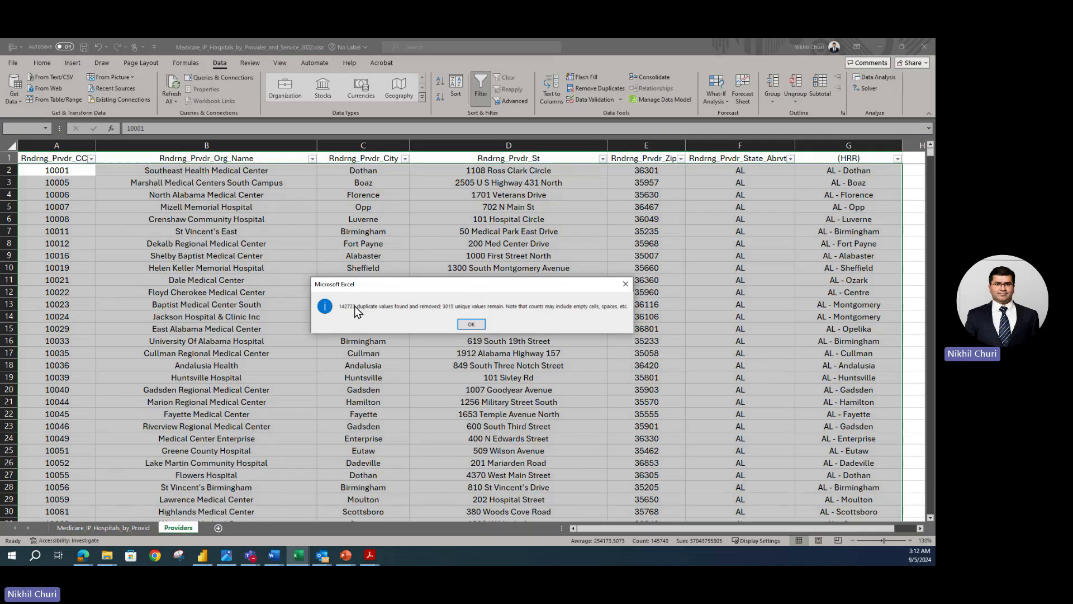
pyautogui.click(465, 324)
# Step: Check the deduplicated Providers rows against the original Medicare_IP_Hospitals_by_Provid sheet
pyautogui.click(78, 530)
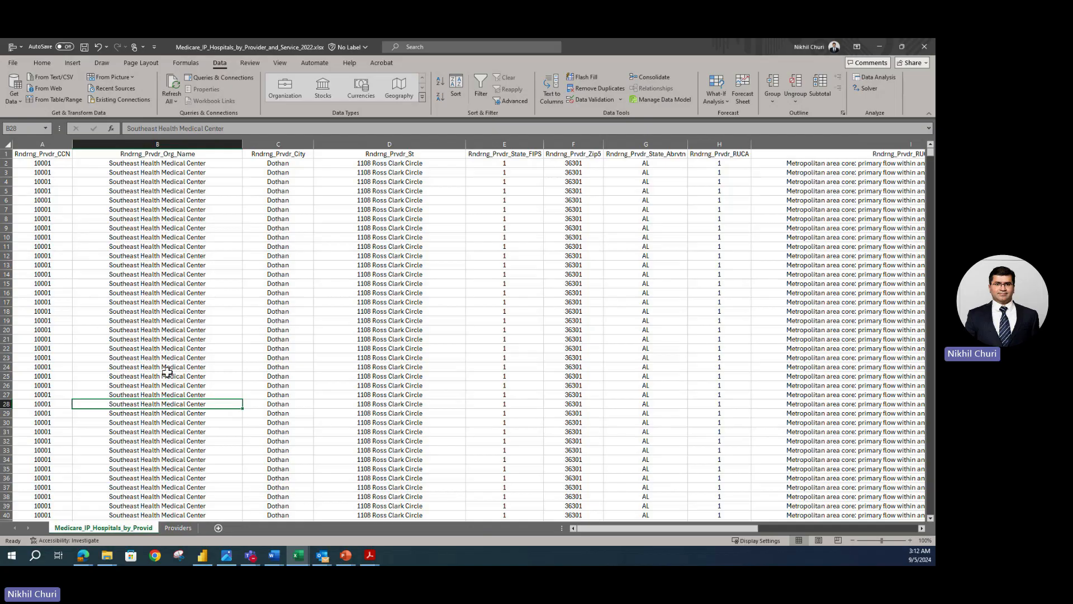
pyautogui.click(178, 528)
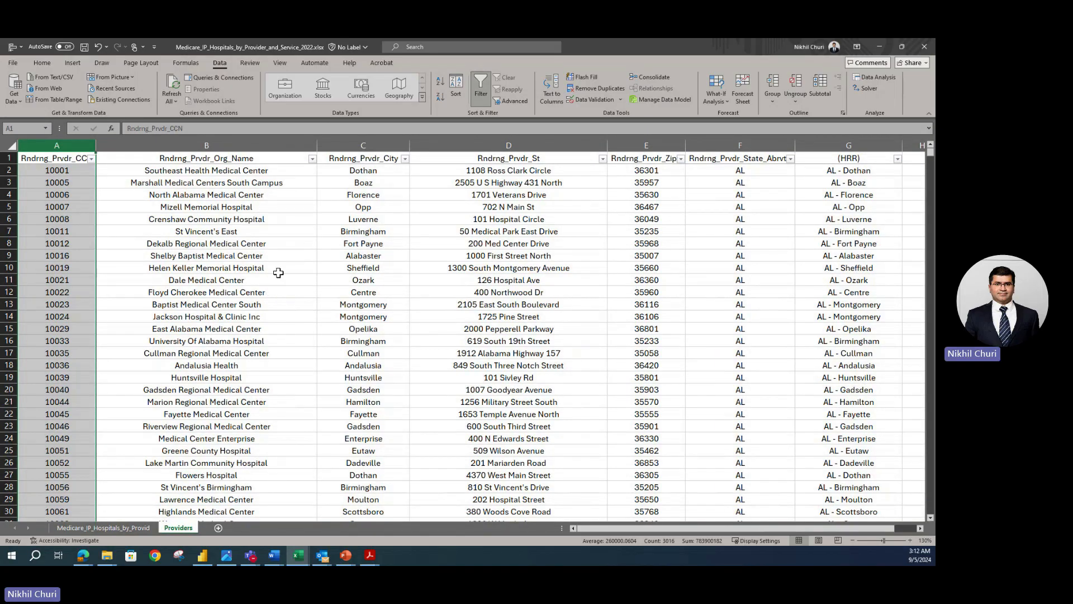
pyautogui.scroll(-1, 131, 213)
pyautogui.scroll(1, 112, 212)
# Step: Save the workbook with the deduplicated provider list
pyautogui.click(197, 167)
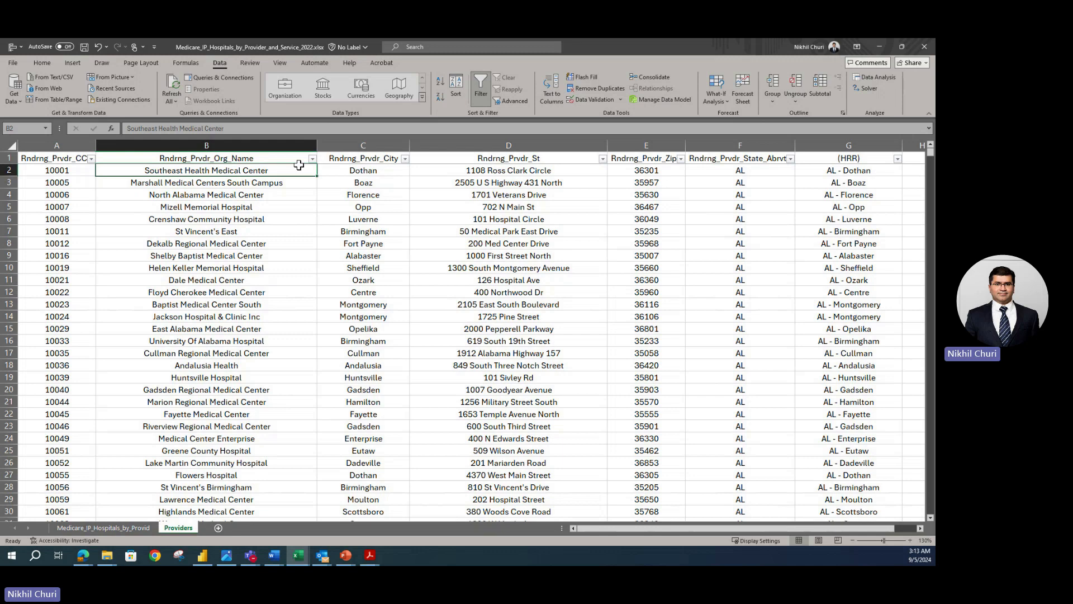
pyautogui.click(406, 302)
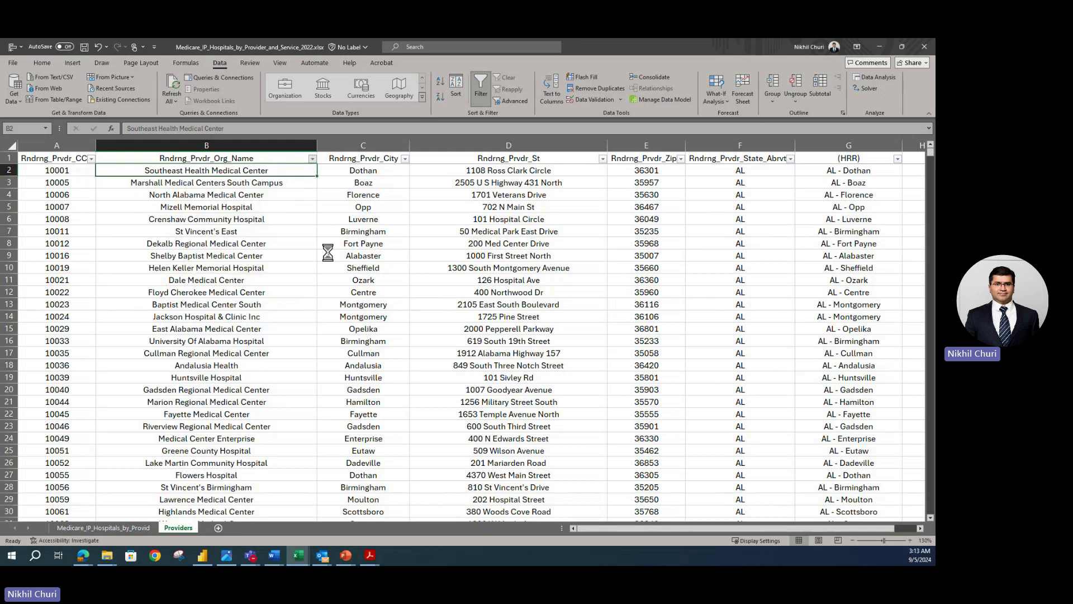
pyautogui.click(266, 243)
pyautogui.click(85, 47)
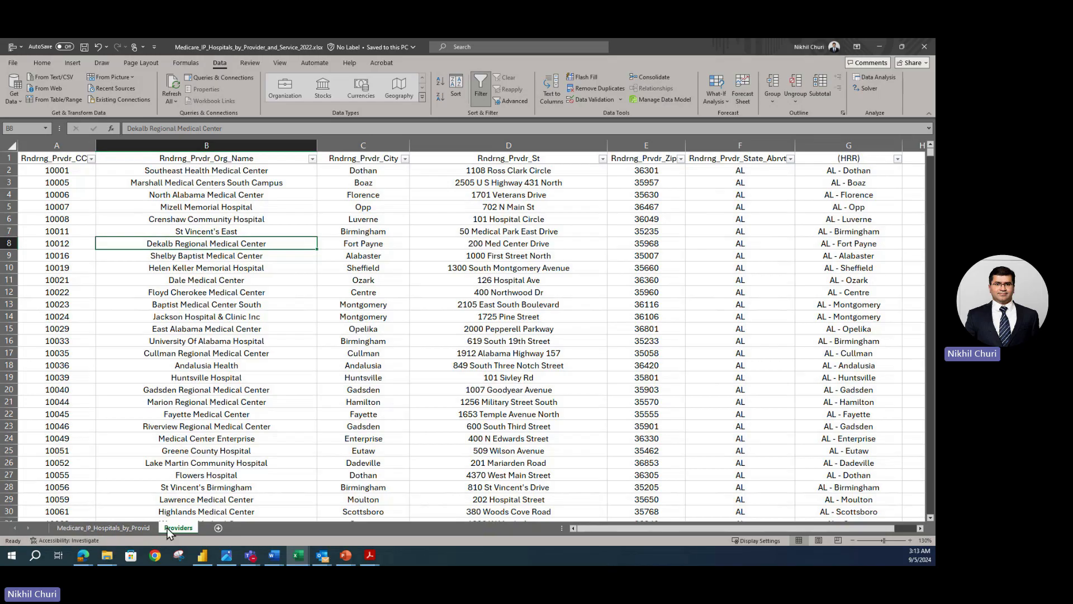
# Step: Review the Medicare_IP_Hospitals_by_Provid sheet and return to the Providers sheet to look over its header row
pyautogui.click(122, 531)
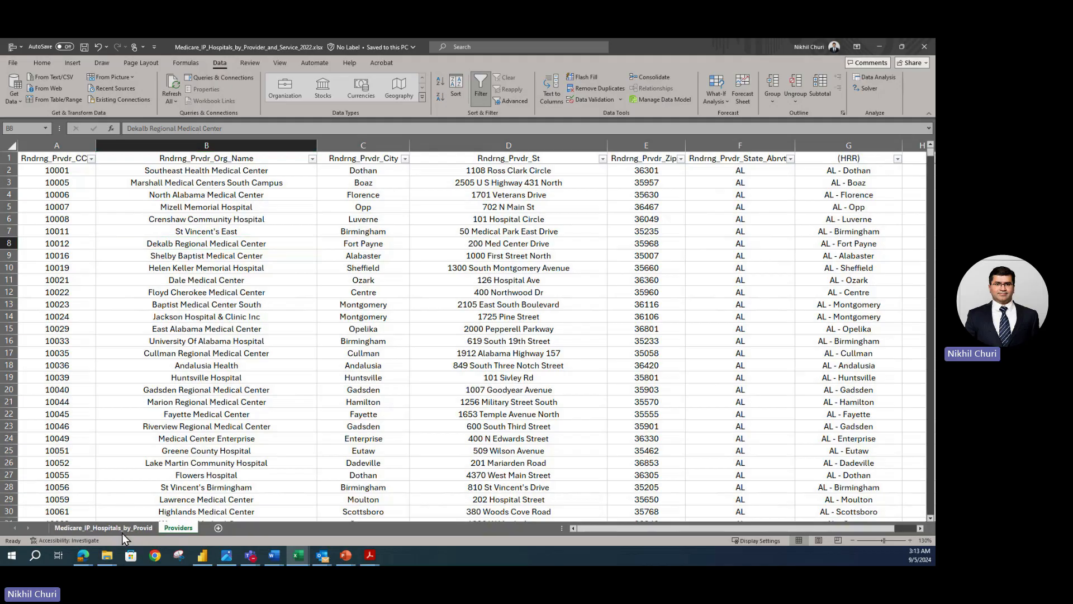
pyautogui.moveTo(669, 531); pyautogui.dragTo(464, 503)
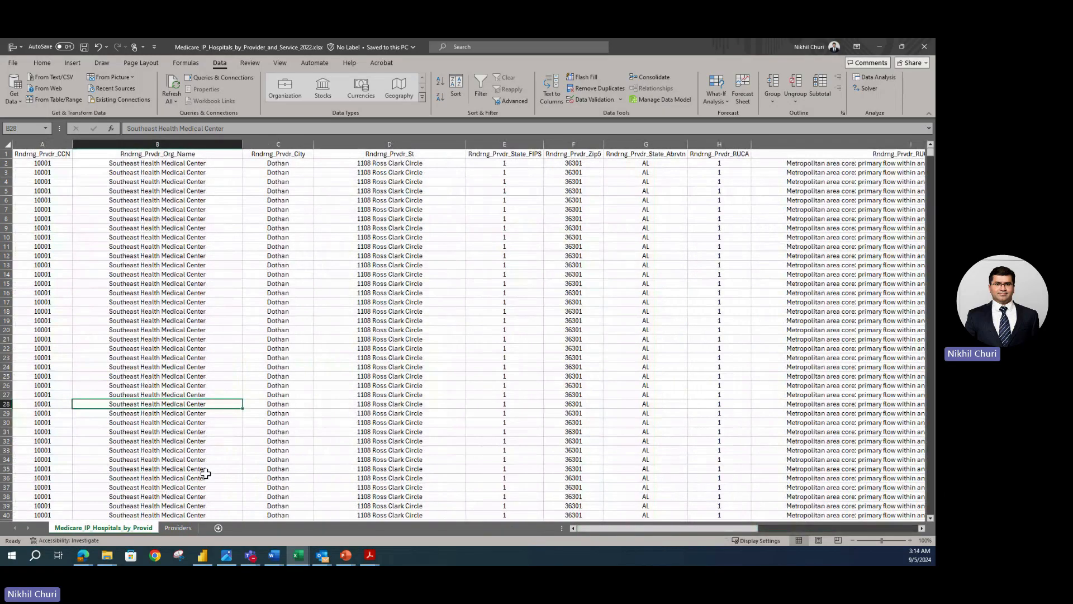
pyautogui.click(179, 528)
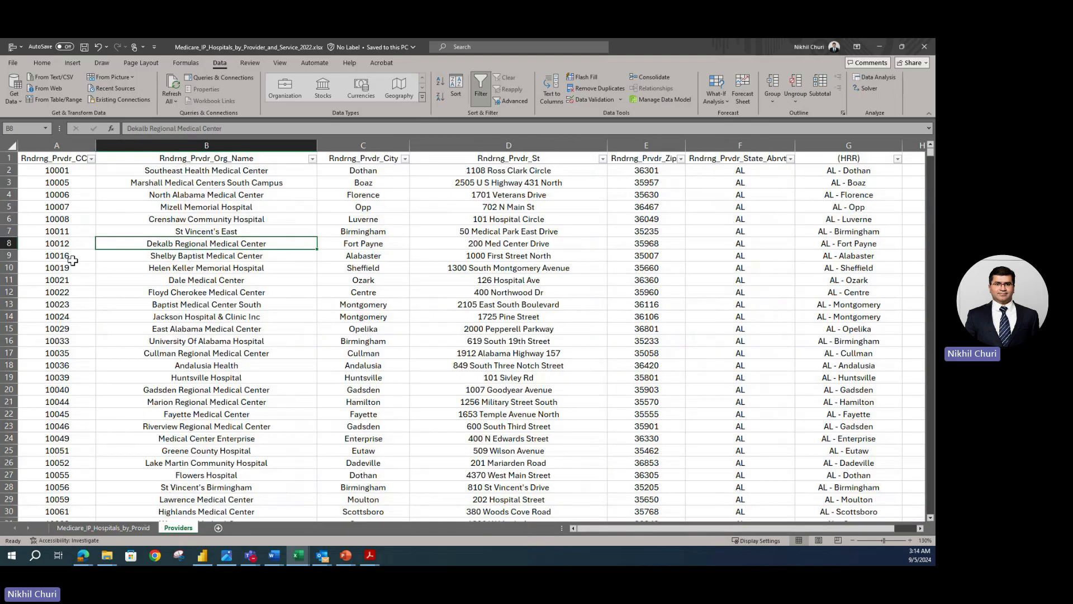
pyautogui.click(8, 158)
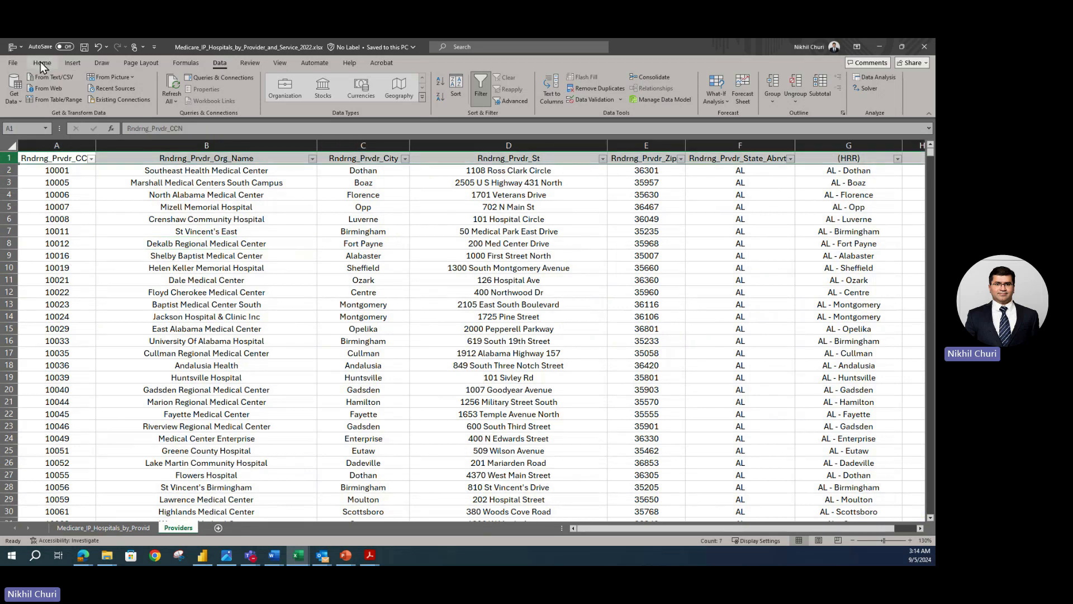
pyautogui.click(241, 292)
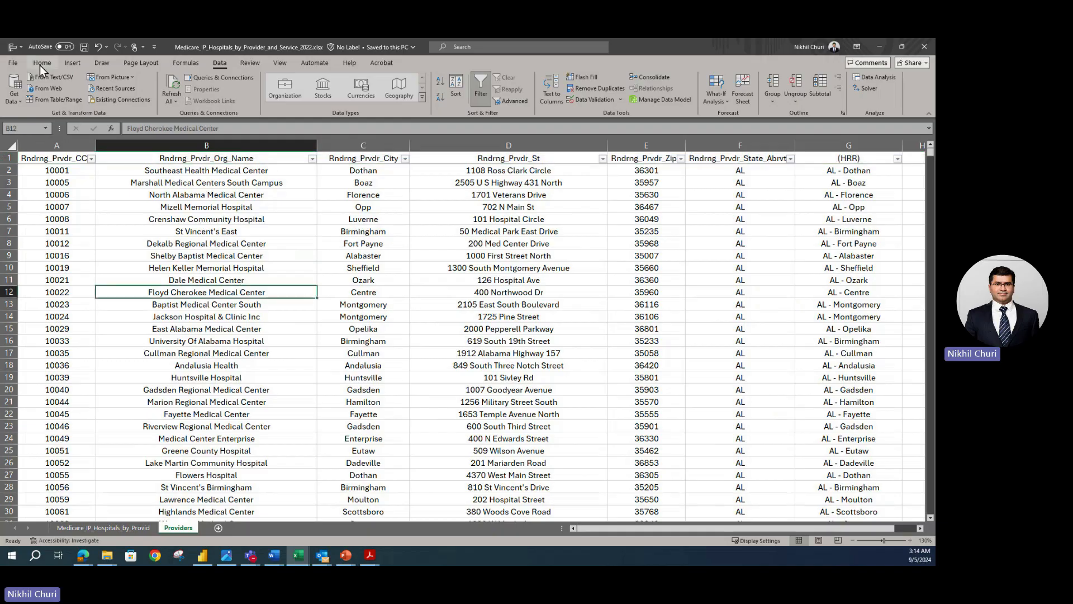
# Step: Save the workbook and make the header row of the Providers sheet bold
pyautogui.click(85, 48)
pyautogui.click(8, 159)
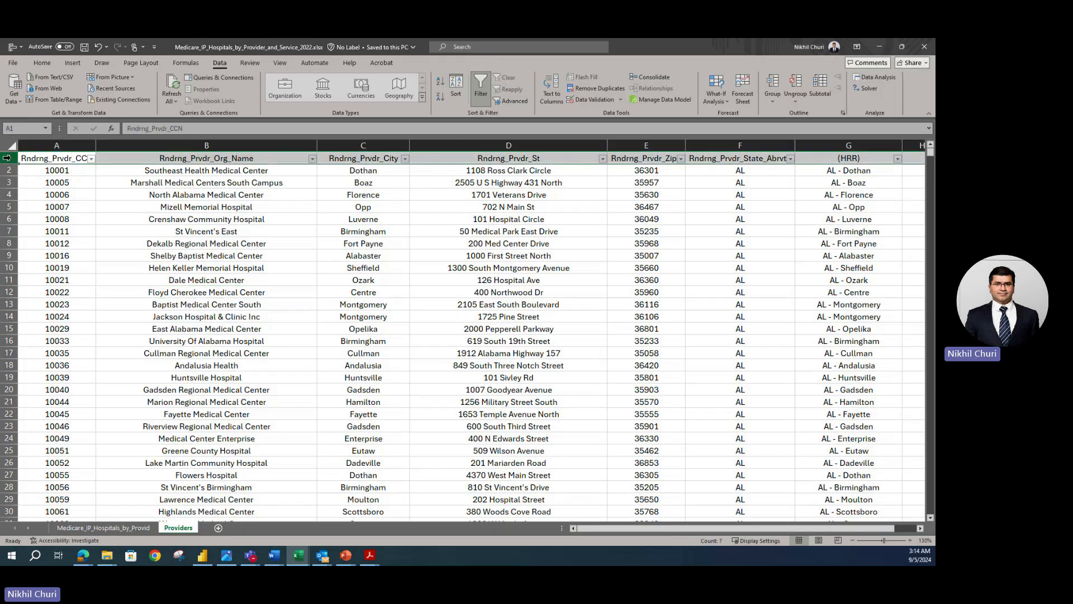
pyautogui.click(46, 65)
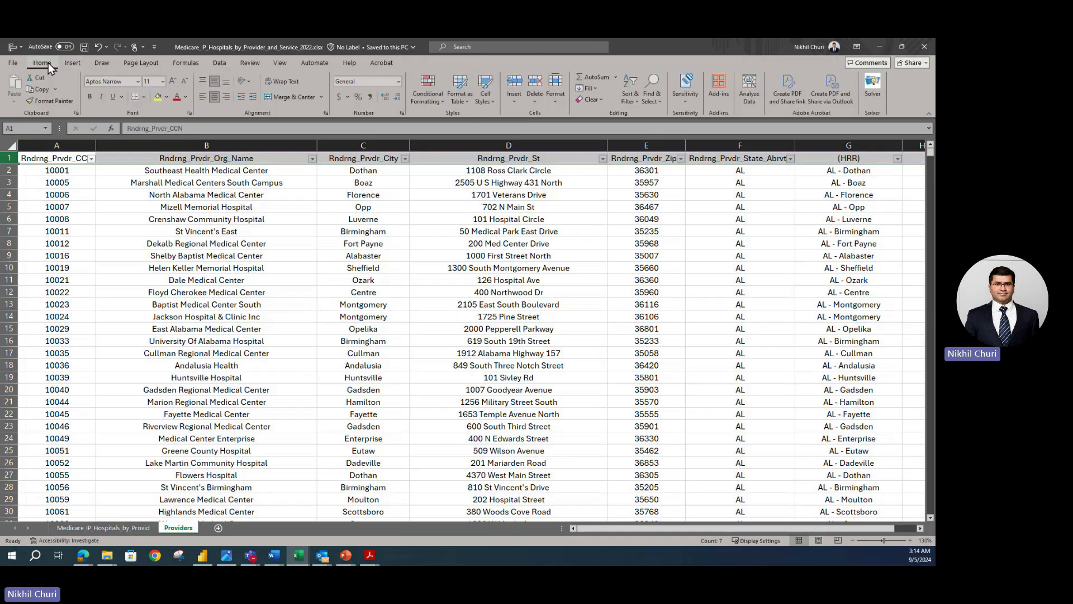
pyautogui.click(89, 97)
pyautogui.click(216, 244)
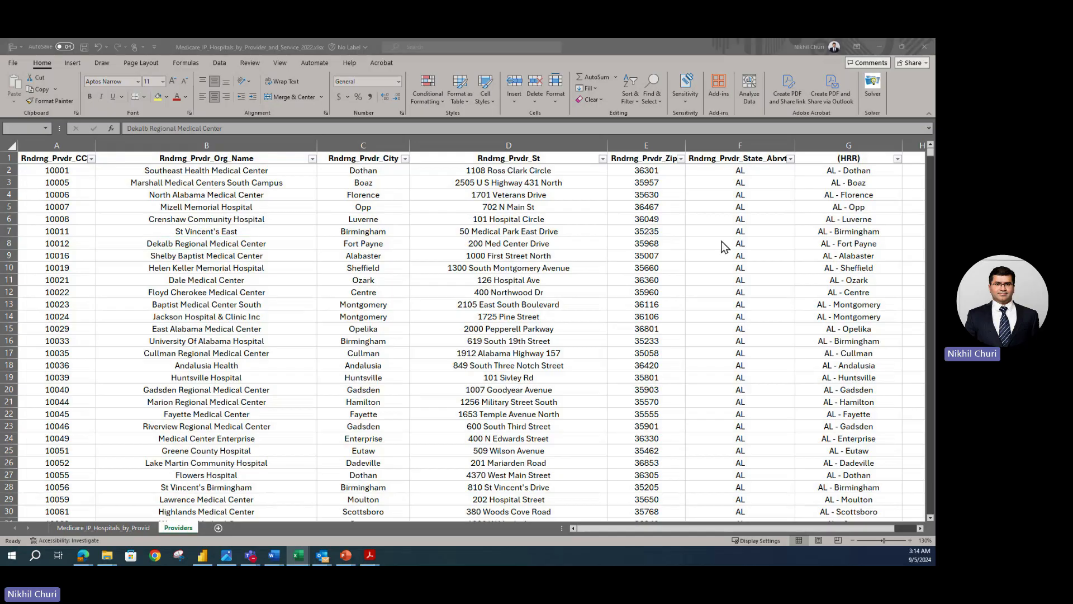
# Step: Left-align the provider organization name column (column B) on the Providers sheet
pyautogui.click(164, 155)
pyautogui.click(168, 145)
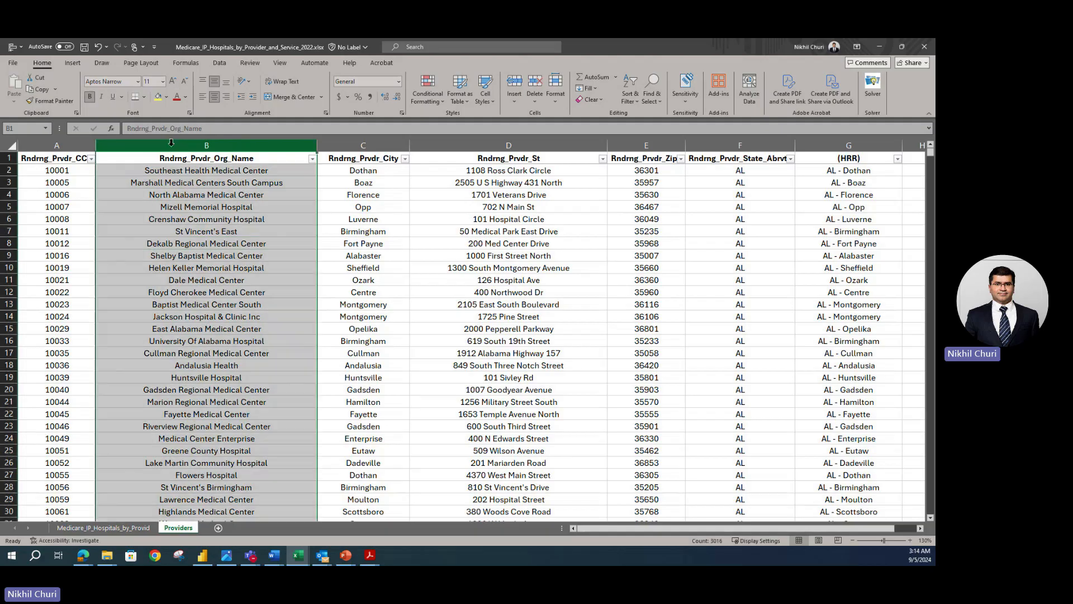
pyautogui.click(201, 97)
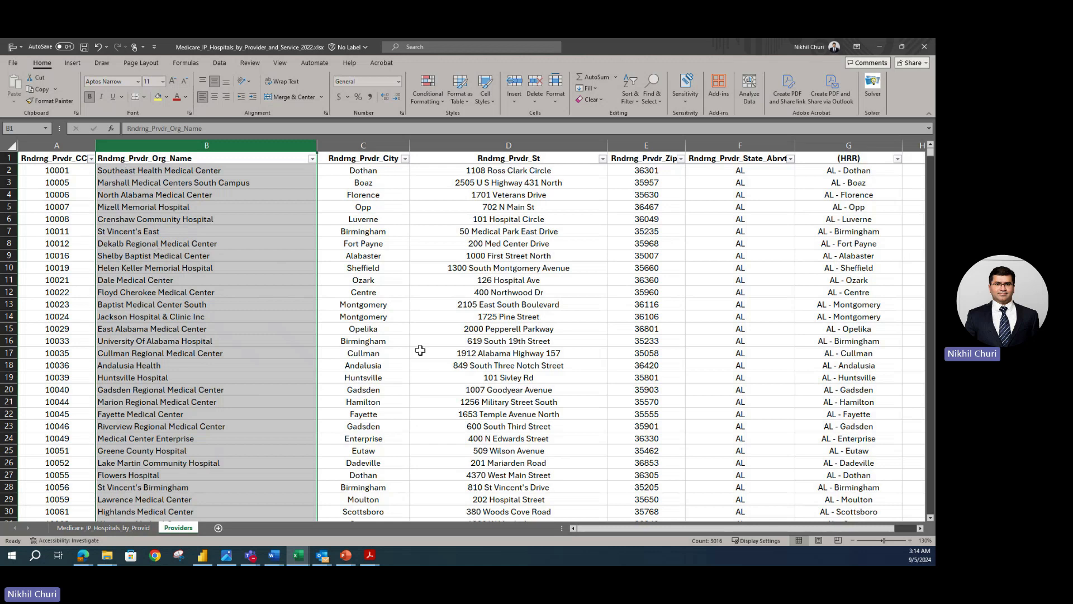
pyautogui.click(506, 265)
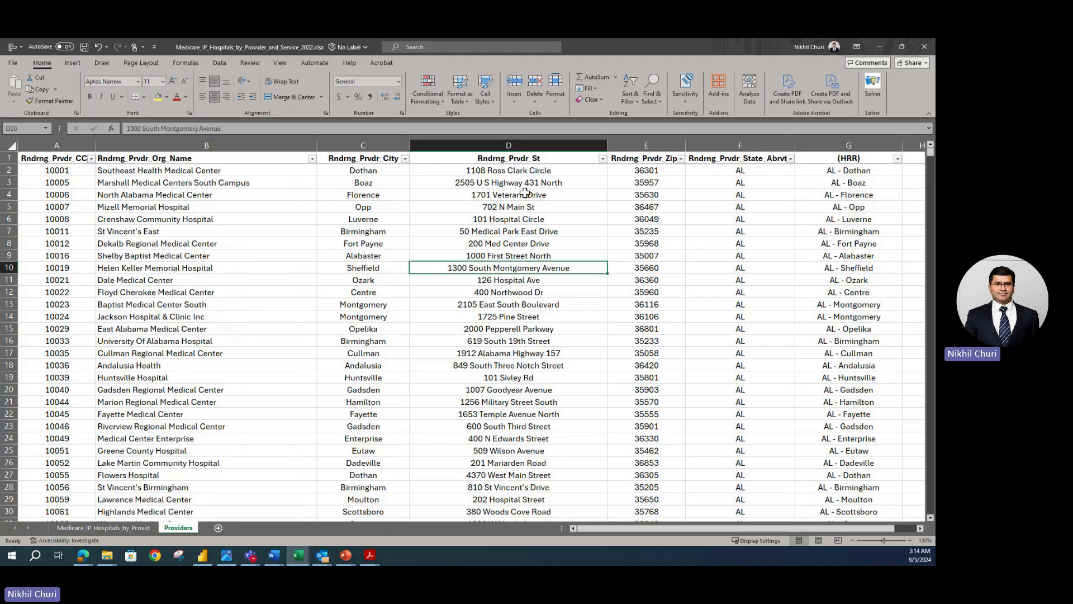
# Step: Move the Rndrng_Prvdr_St column so it sits directly before the Rndrng_Prvdr_City column
pyautogui.click(449, 170)
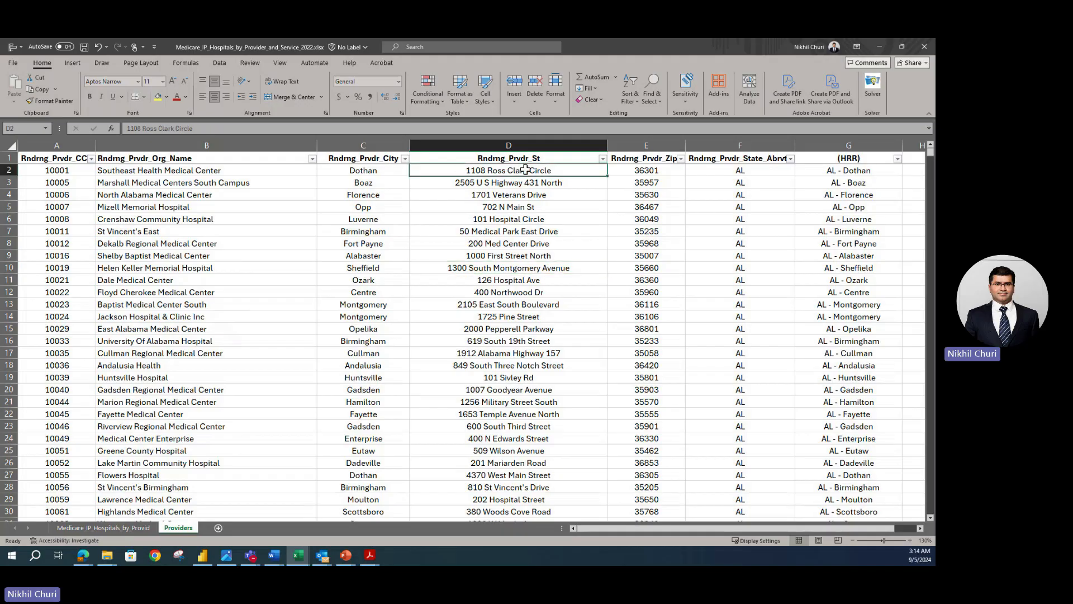
pyautogui.click(354, 171)
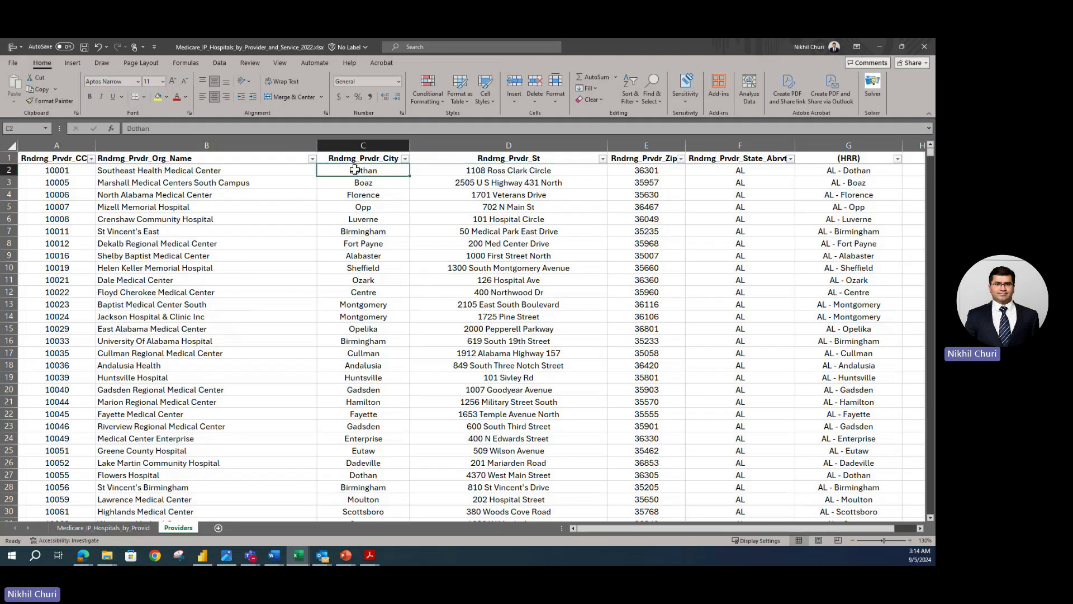
pyautogui.click(743, 170)
pyautogui.click(646, 169)
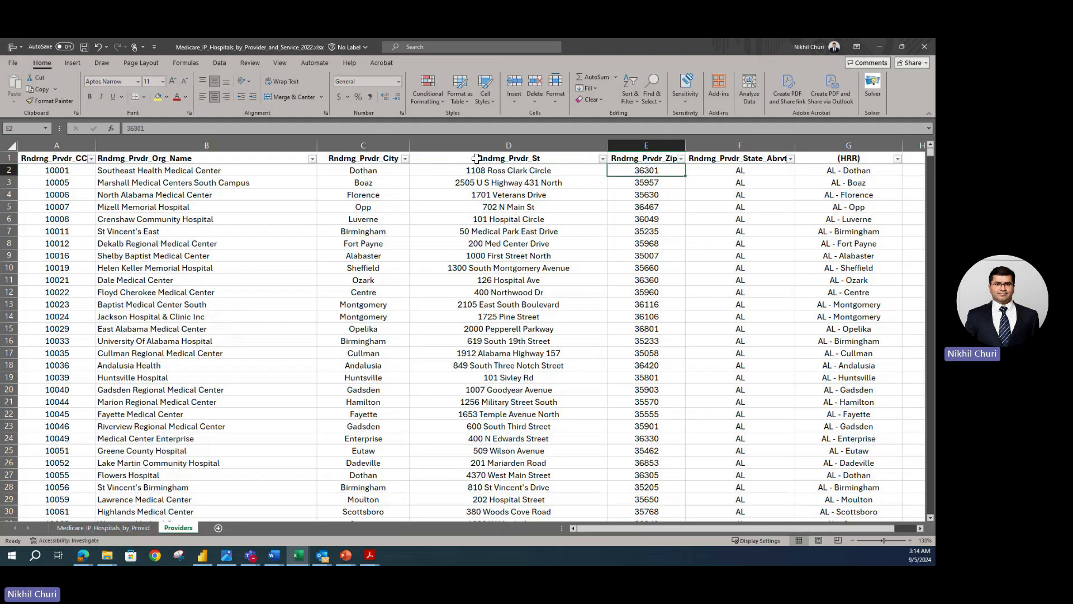
pyautogui.rightClick(515, 140)
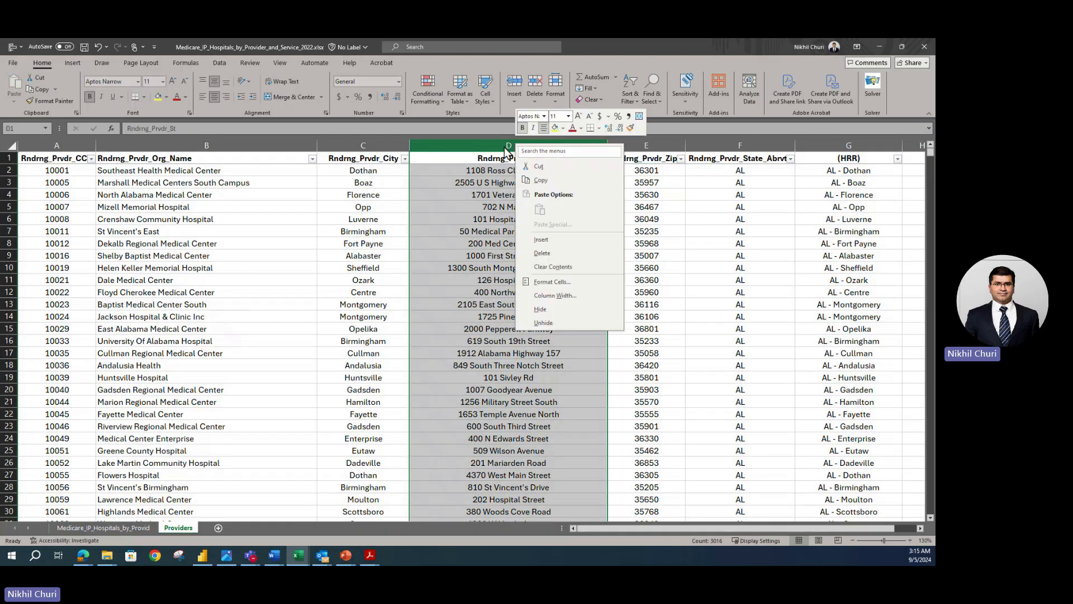
pyautogui.click(541, 180)
pyautogui.click(332, 143)
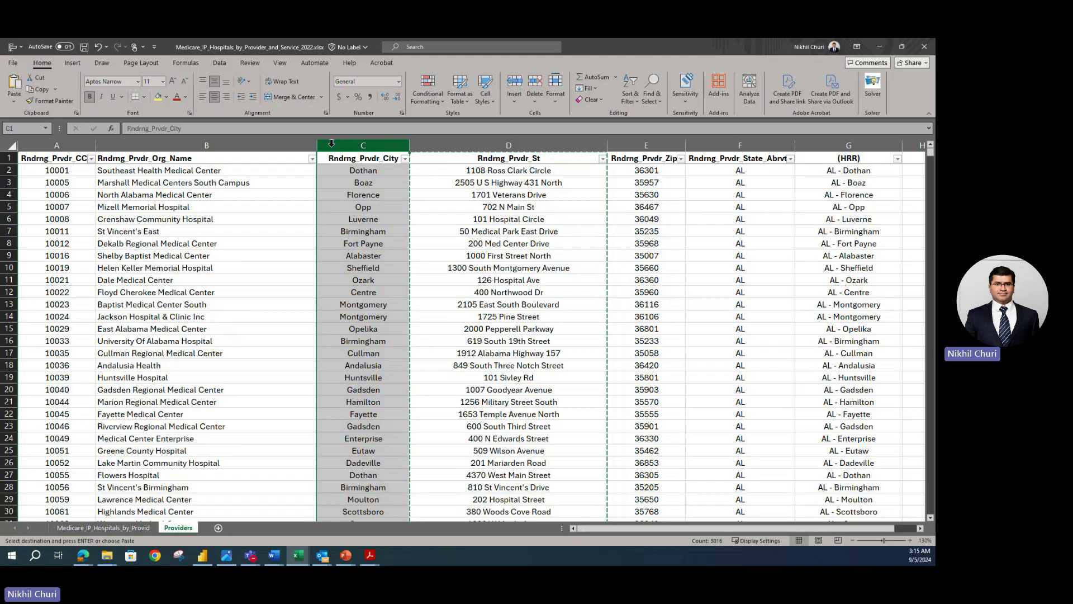
pyautogui.rightClick(333, 147)
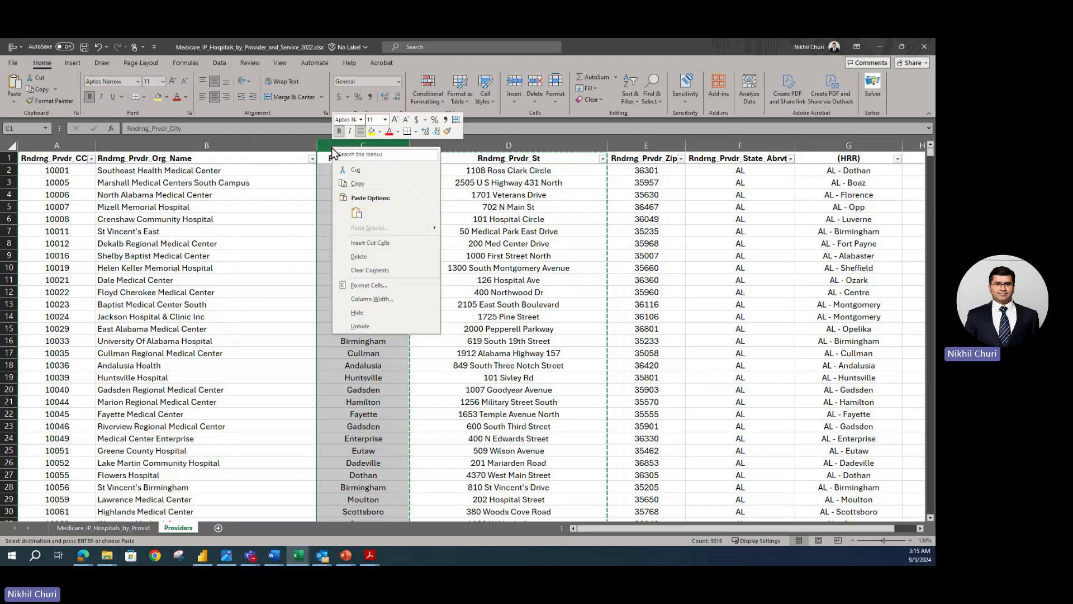
pyautogui.click(358, 244)
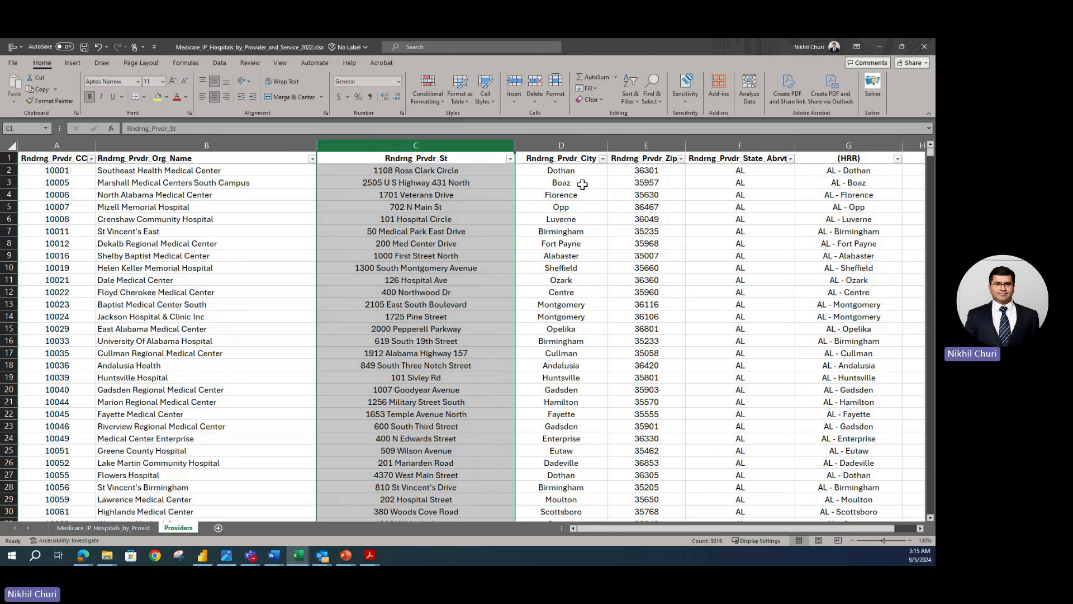
pyautogui.click(566, 206)
# Step: Move the state abbreviation column directly before the zip code column and check the street, city, state, zip order in row 2
pyautogui.click(406, 172)
pyautogui.click(569, 172)
pyautogui.click(641, 171)
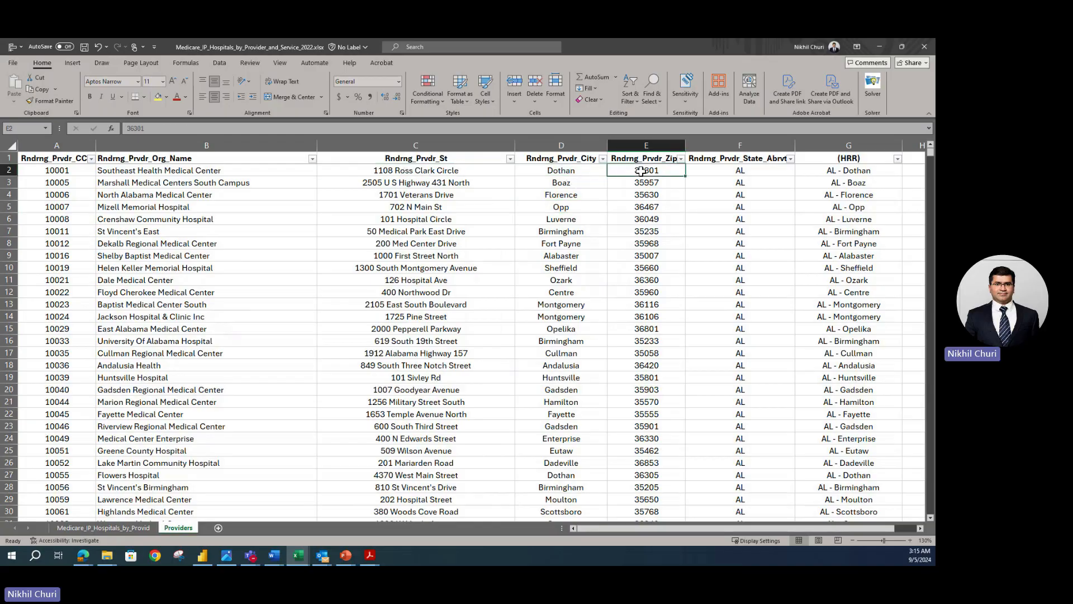
pyautogui.click(716, 171)
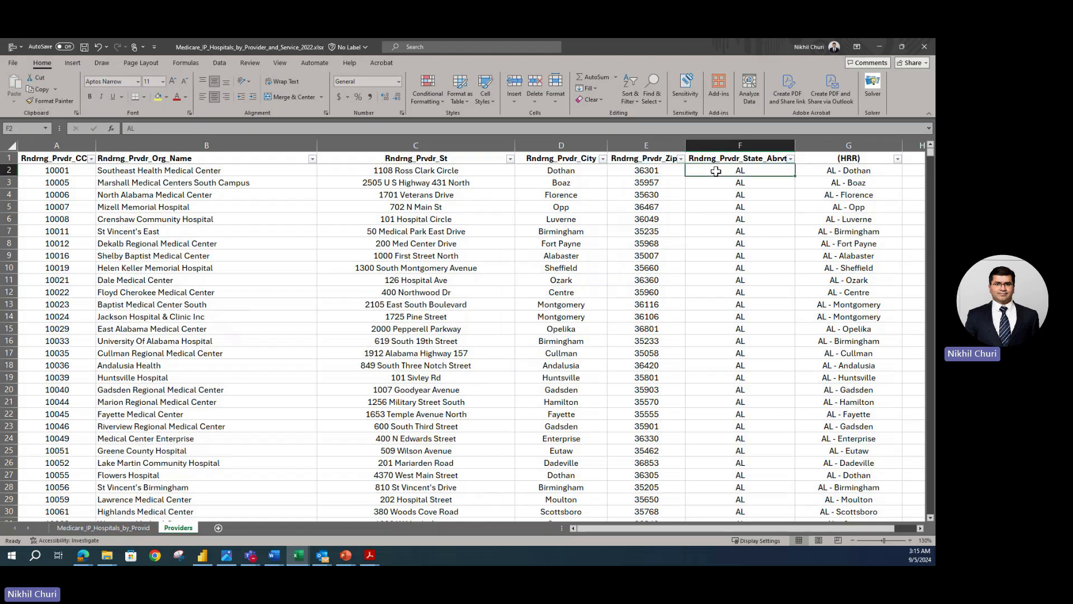
pyautogui.click(725, 143)
pyautogui.rightClick(728, 147)
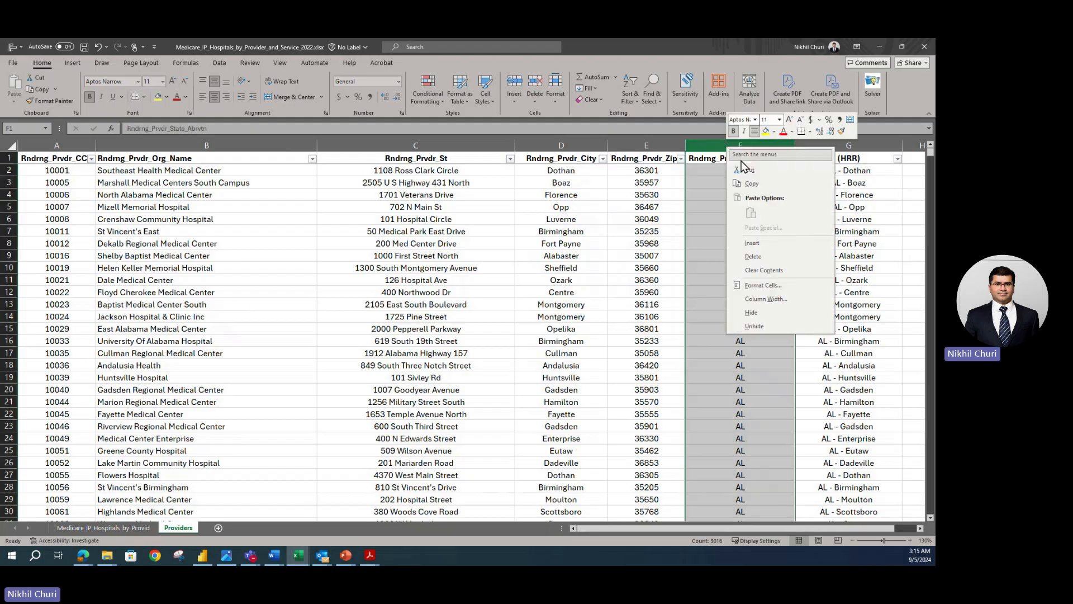
pyautogui.click(751, 182)
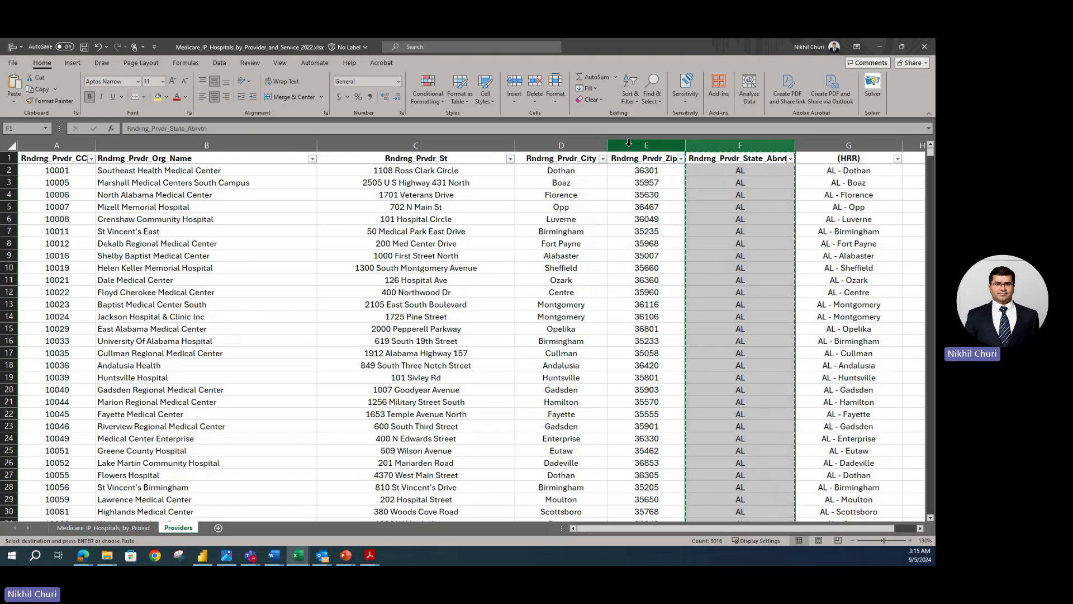
pyautogui.click(629, 143)
pyautogui.rightClick(629, 144)
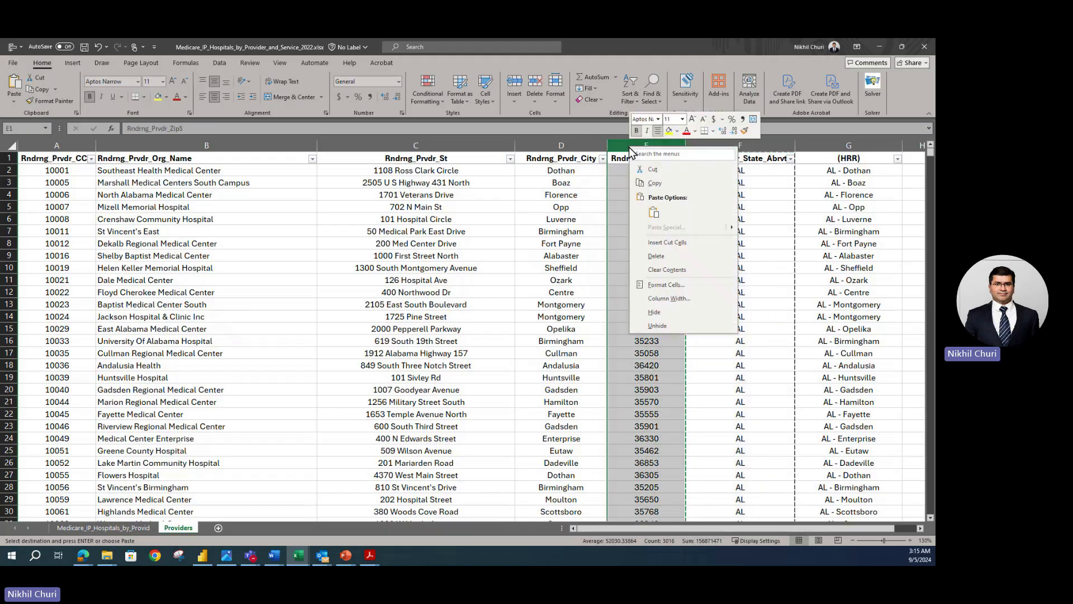
pyautogui.click(658, 242)
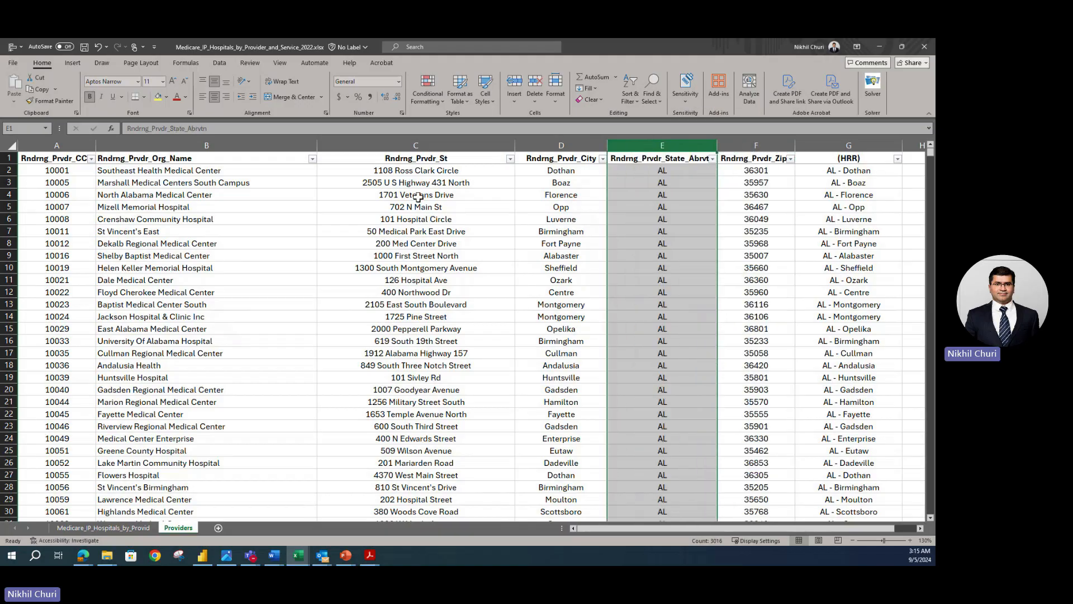
pyautogui.click(386, 170)
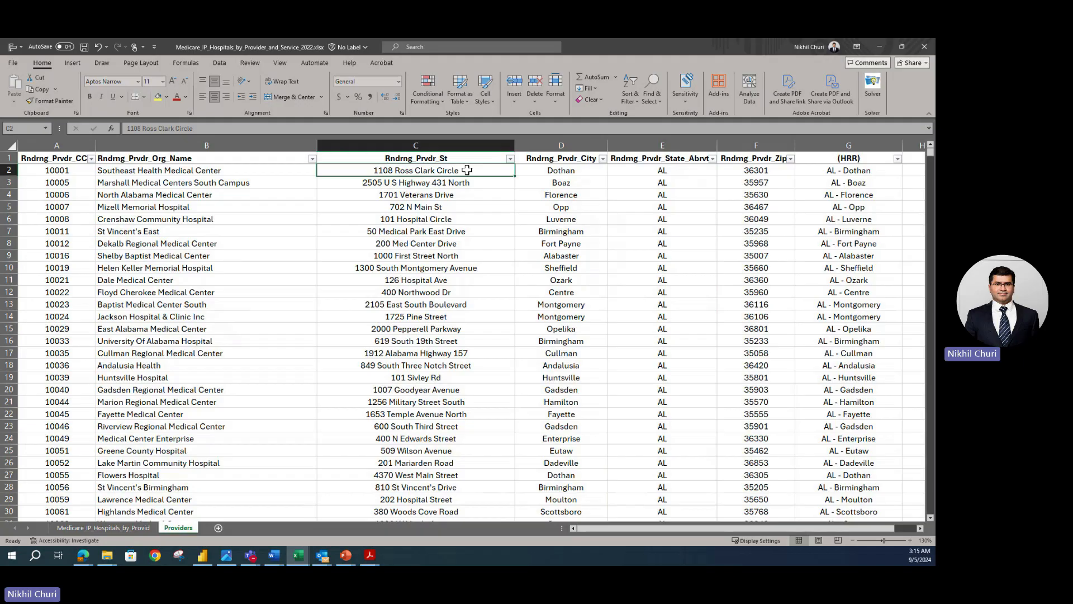
pyautogui.click(559, 174)
pyautogui.click(646, 174)
pyautogui.click(755, 173)
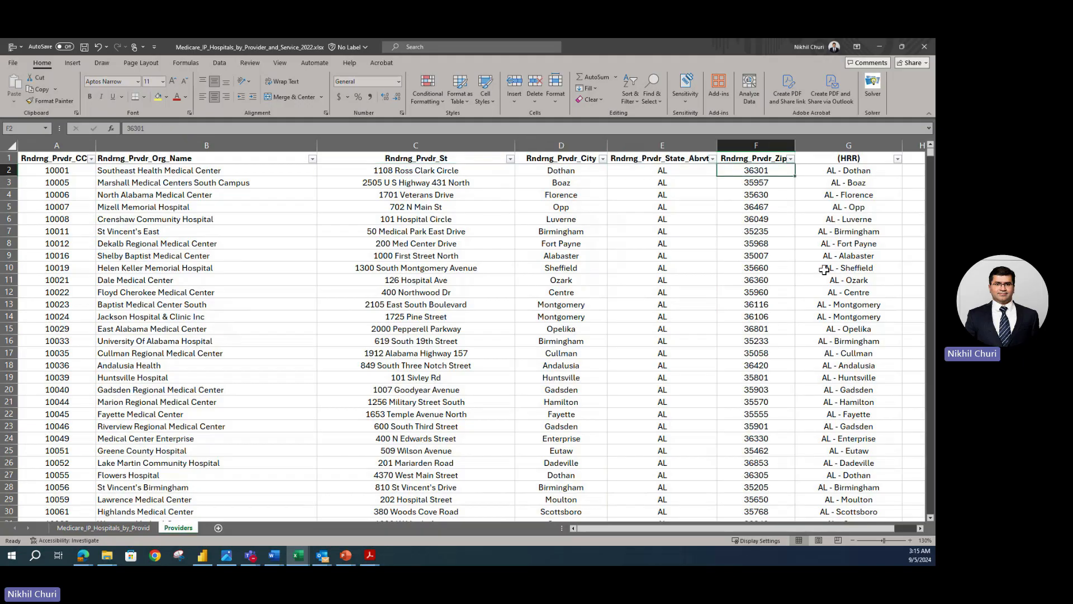
# Step: Left-align the street, city and state abbreviation columns (C, D and E) and save the workbook
pyautogui.click(414, 145)
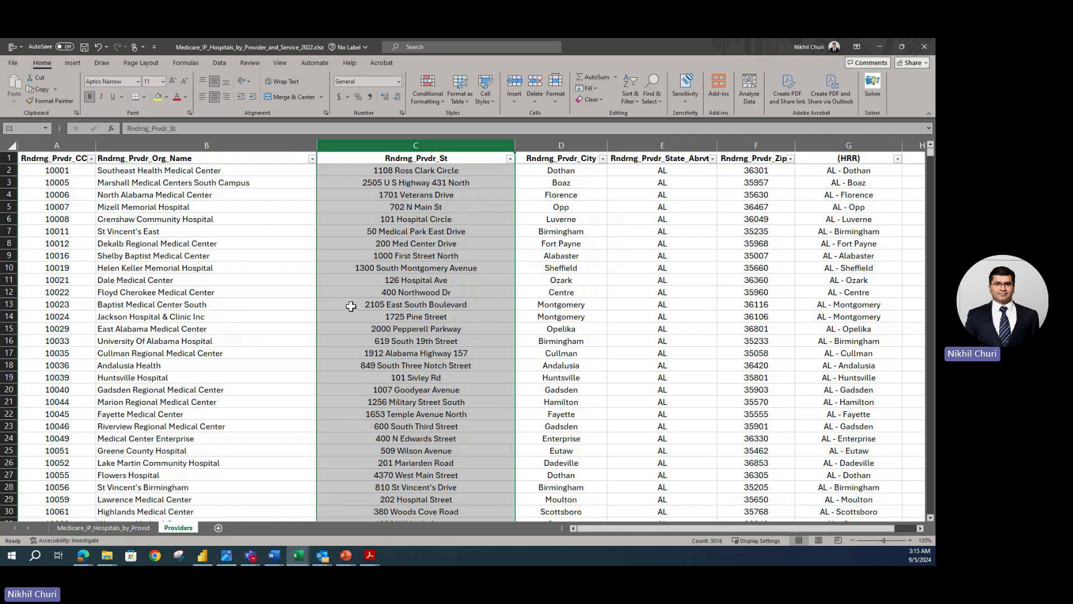
pyautogui.click(202, 96)
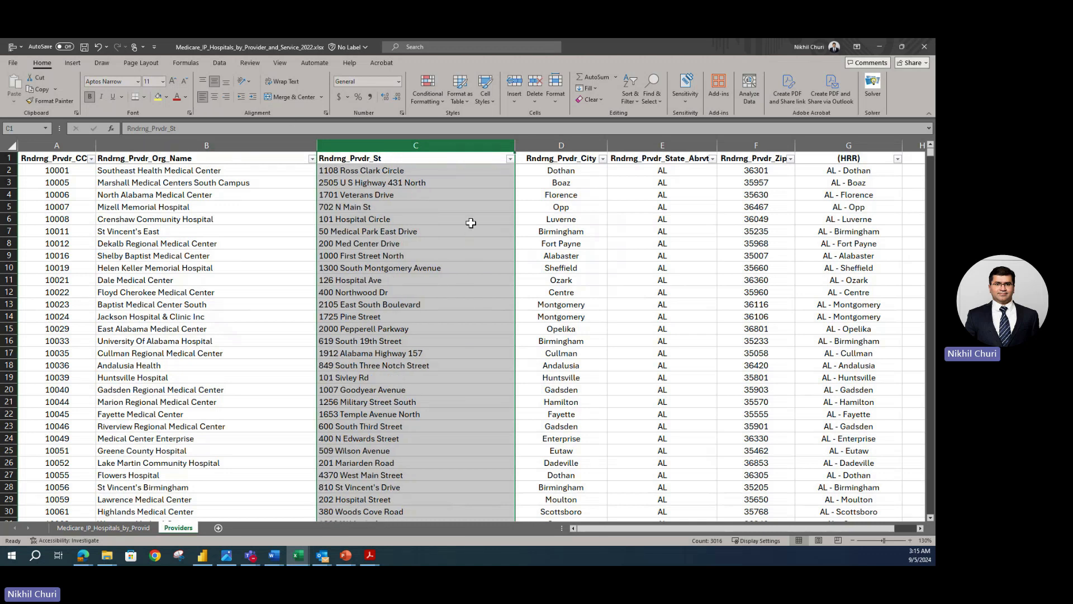
pyautogui.click(562, 145)
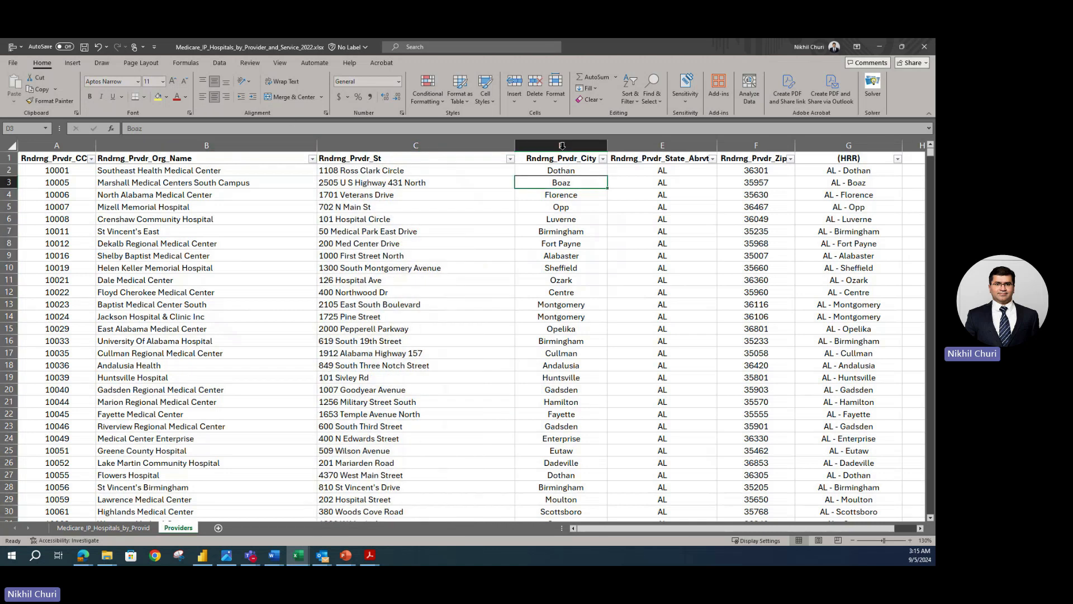
pyautogui.click(202, 97)
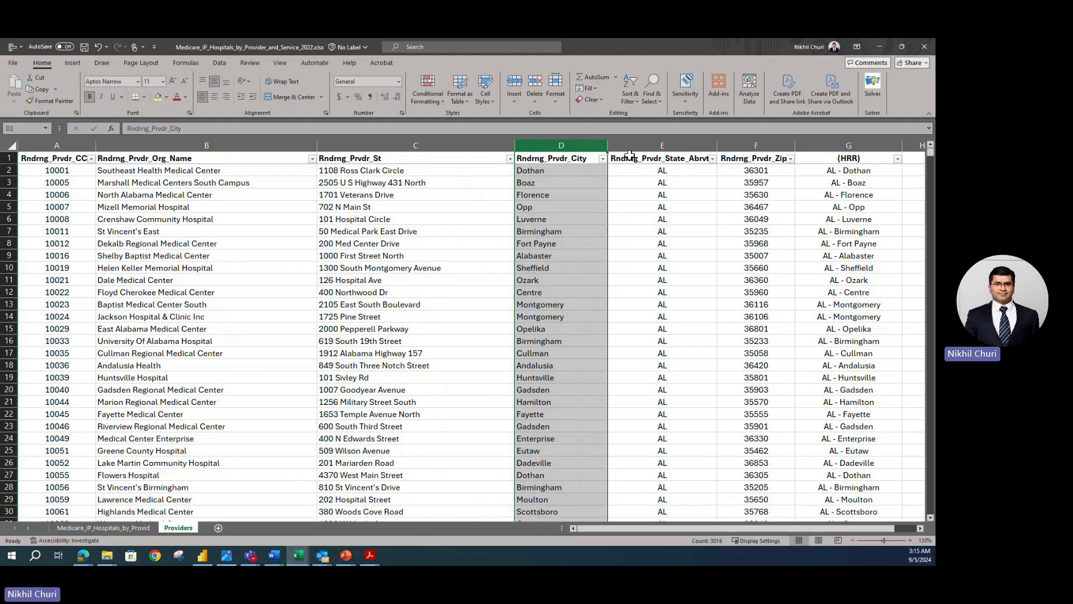
pyautogui.click(658, 152)
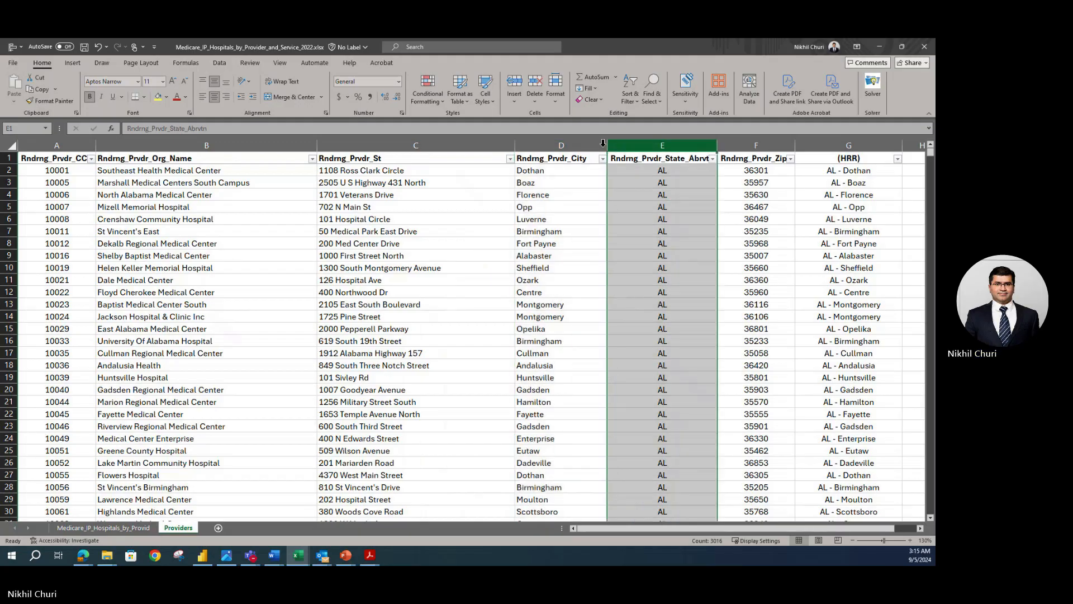
pyautogui.click(202, 98)
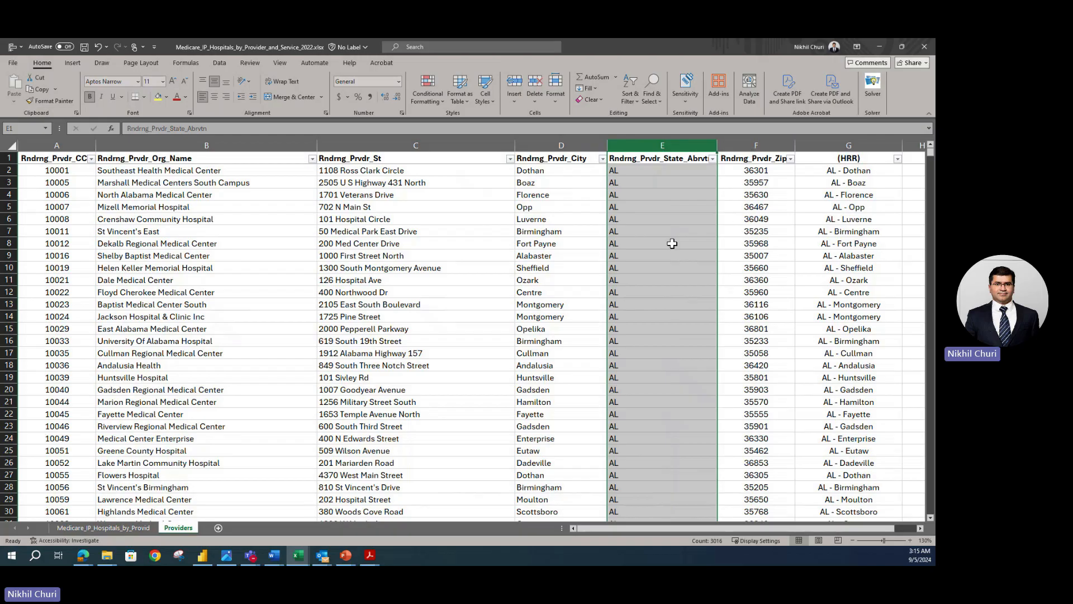
pyautogui.click(84, 47)
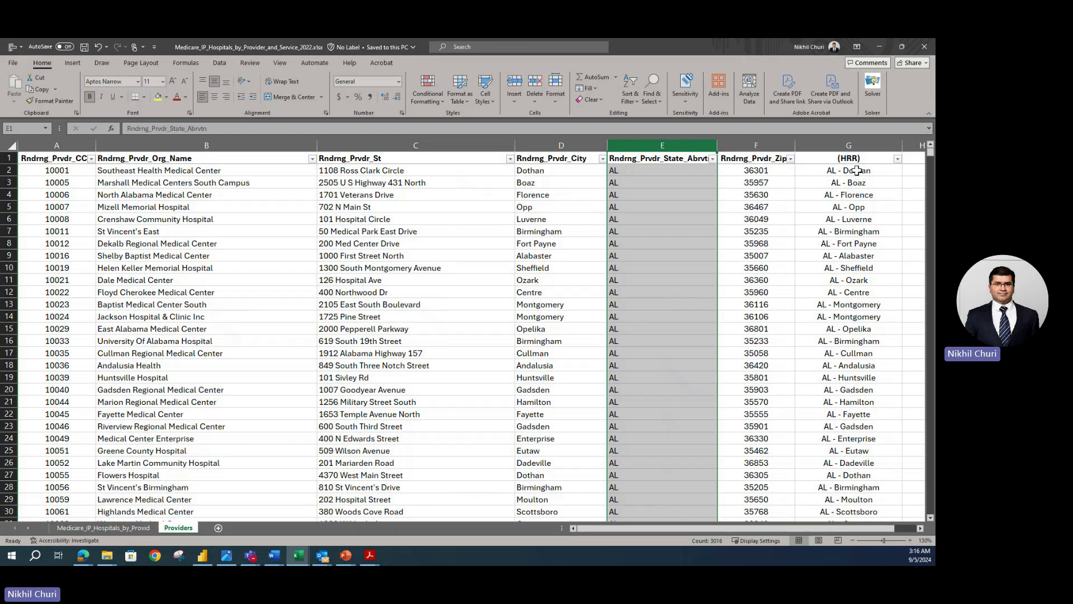
# Step: Rename the Rndrng_Prvdr_CCN header in cell A1 of the Providers sheet as Provider ID
pyautogui.moveTo(207, 280); pyautogui.dragTo(207, 268)
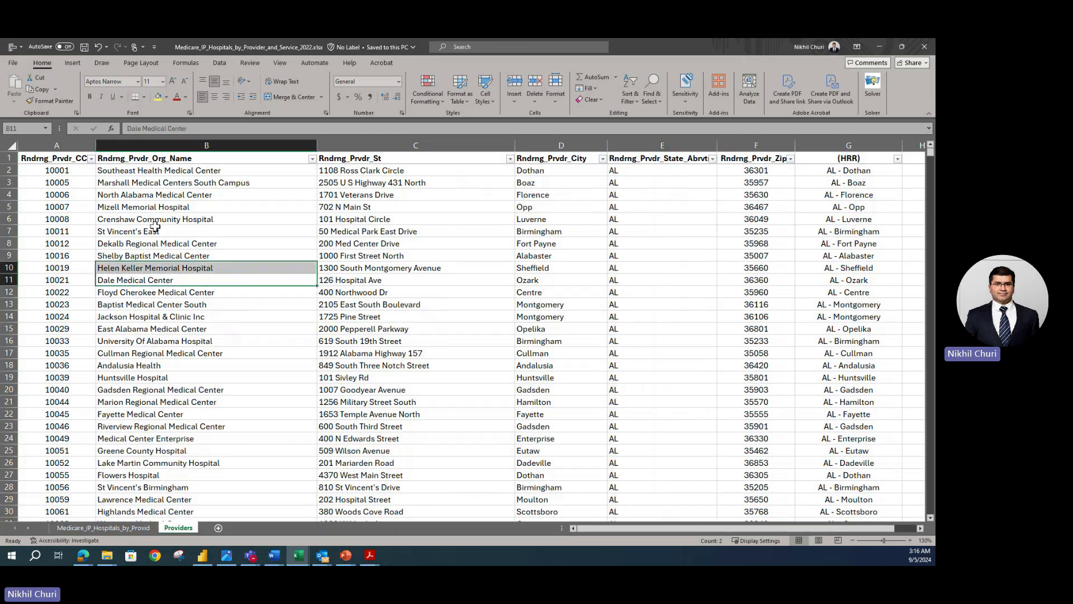
pyautogui.click(44, 157)
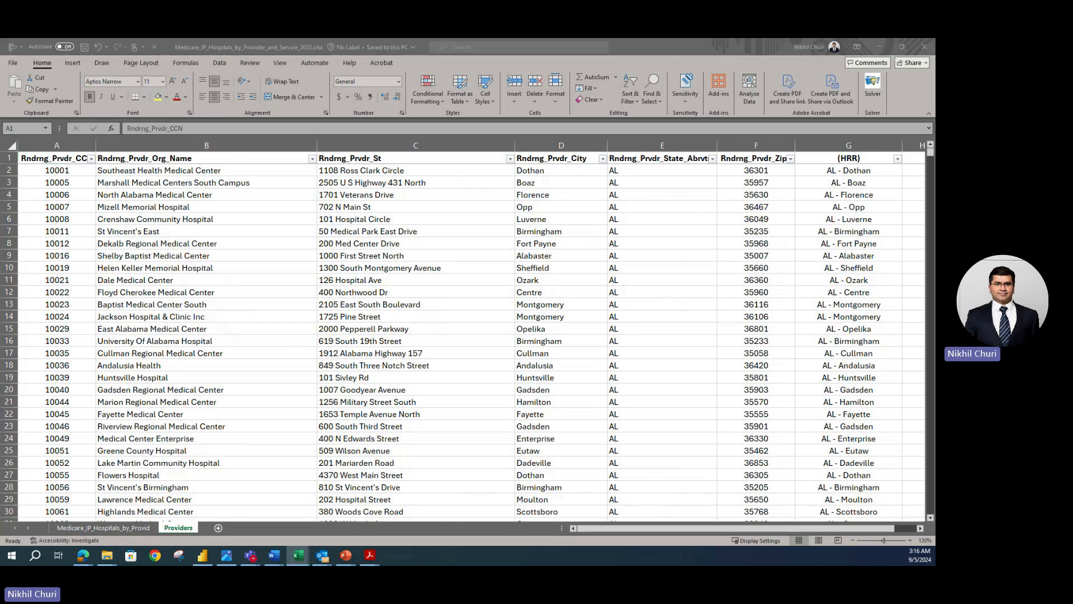
pyautogui.click(30, 158)
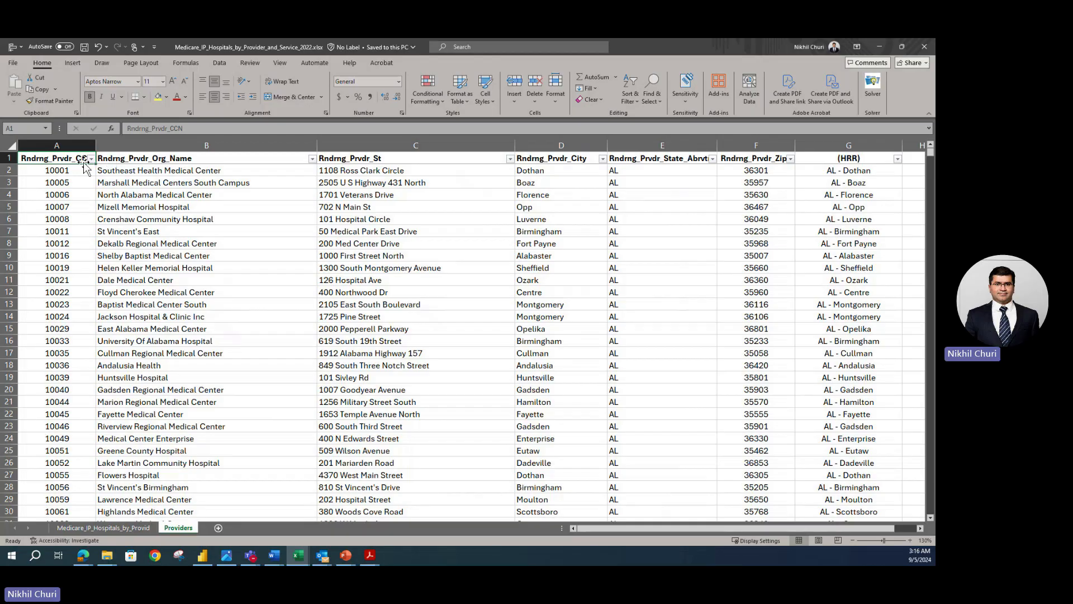
pyautogui.write('P')
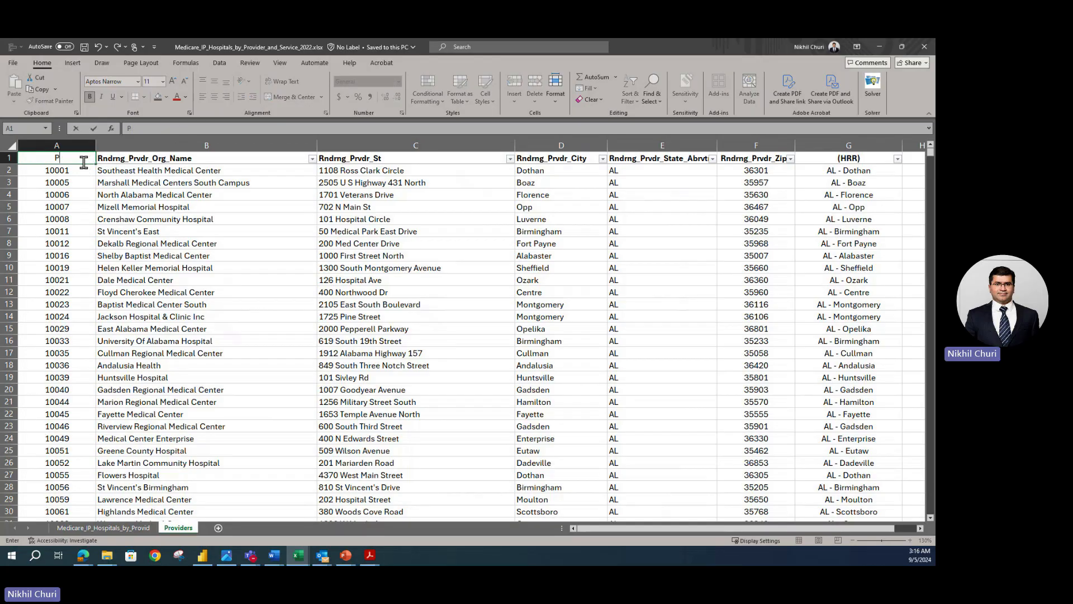
pyautogui.write('rovider ID=')
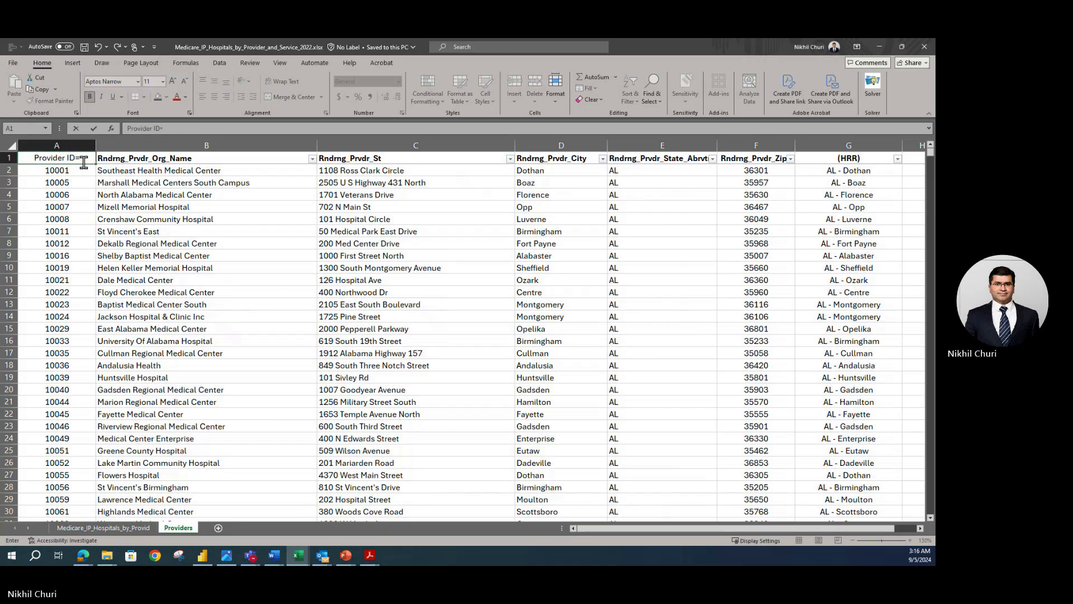
pyautogui.press('Return')
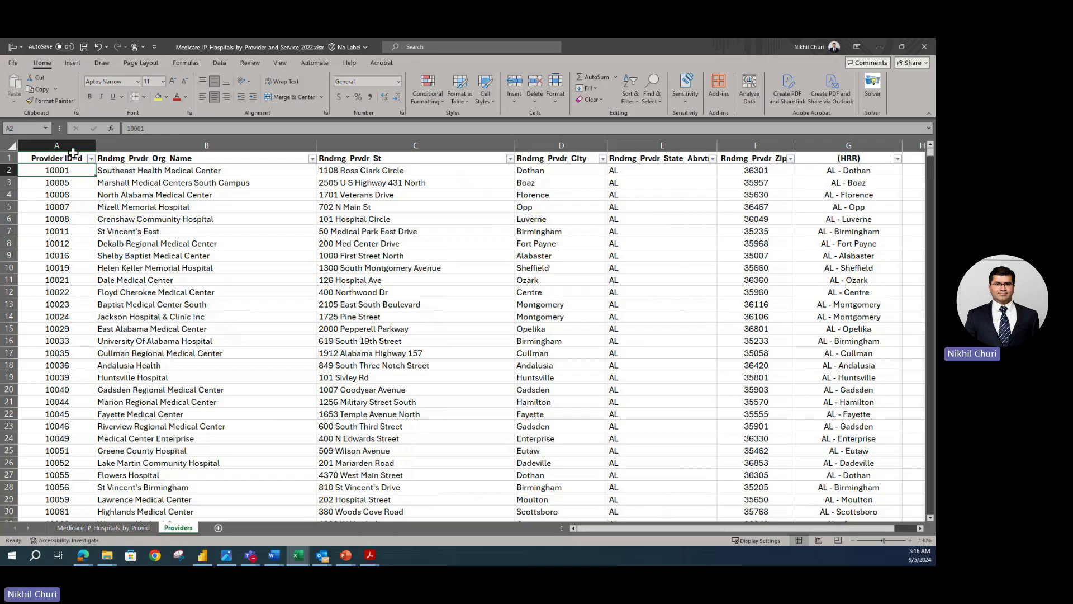
pyautogui.doubleClick(81, 157)
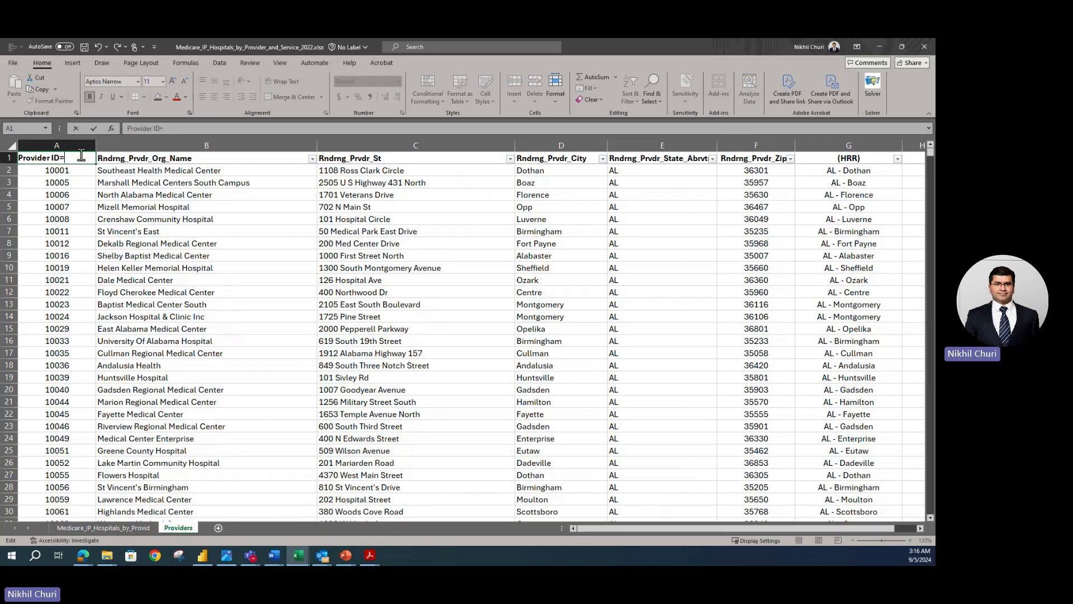
pyautogui.press('BackSpace')
pyautogui.press('BackSpace')
pyautogui.press('Return')
# Step: Rename the Rndrng_Prvdr_Org_Name header in cell B1 as Provider Name
pyautogui.click(134, 168)
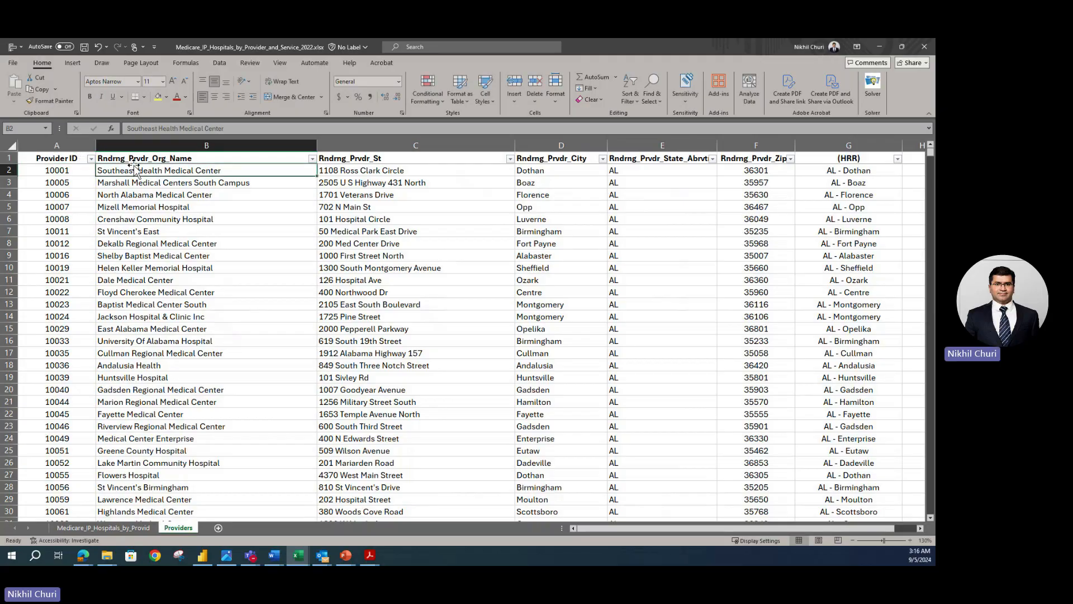
pyautogui.click(248, 156)
pyautogui.write('Provider N')
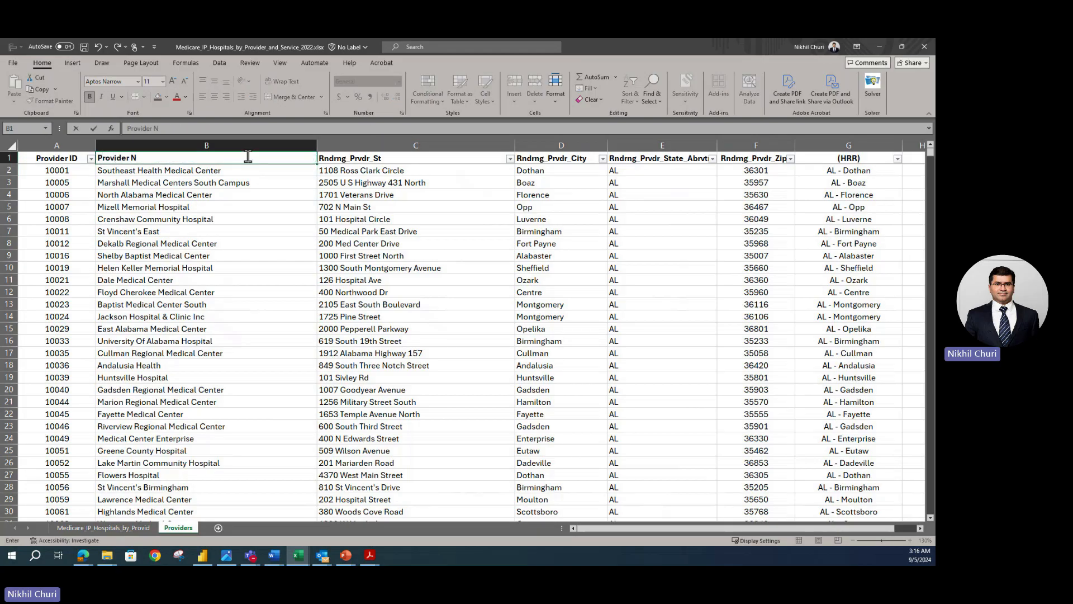
pyautogui.write('ame')
pyautogui.press('Return')
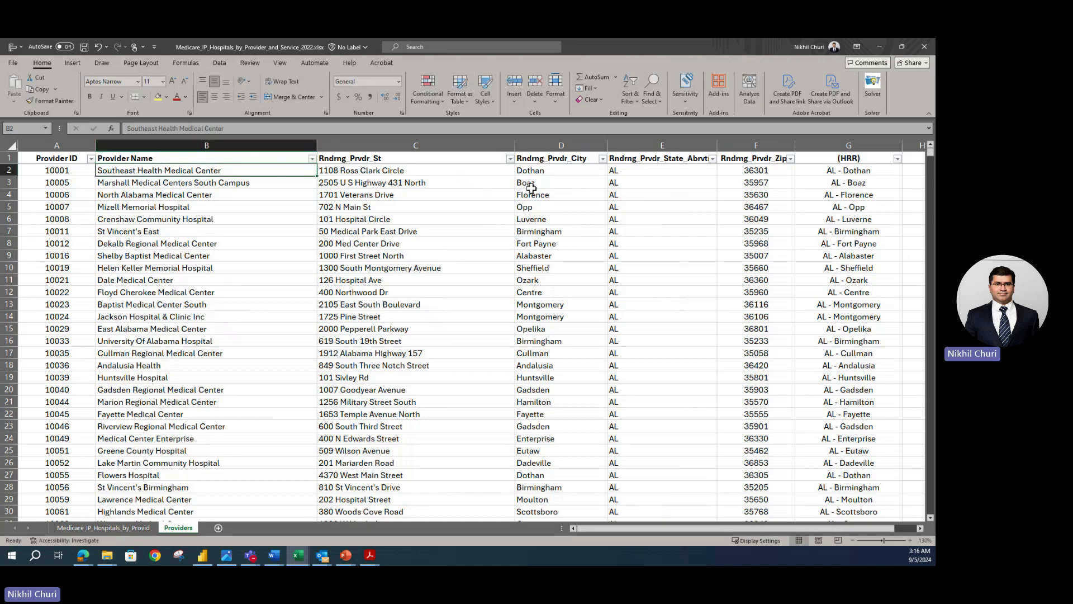
# Step: Rename the Rndrng_Prvdr_St header in cell C1 as Provider Street Address
pyautogui.click(401, 159)
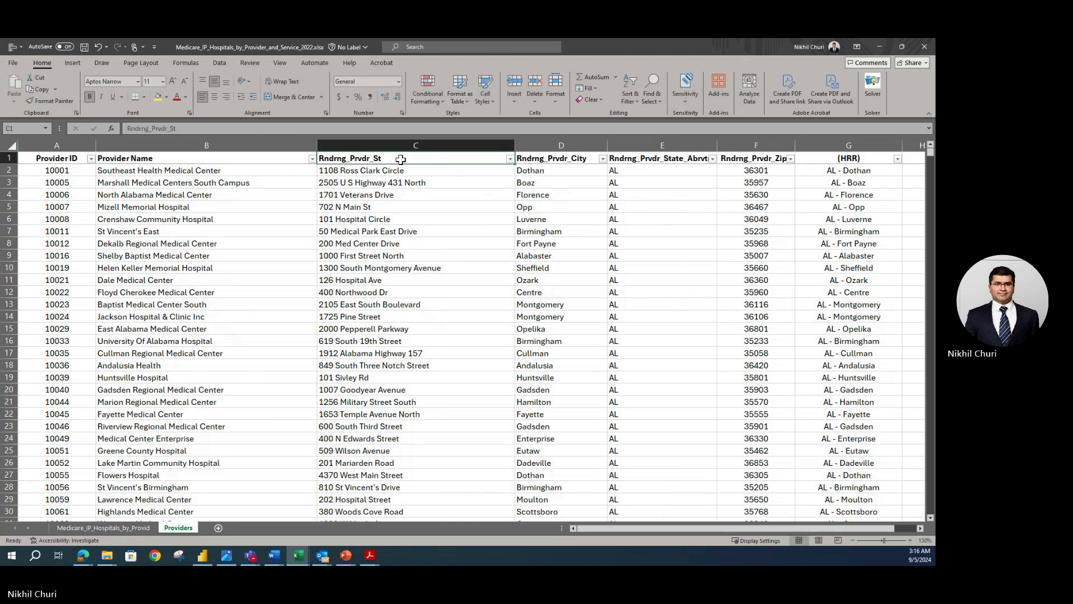
pyautogui.write('Provider Street Ad')
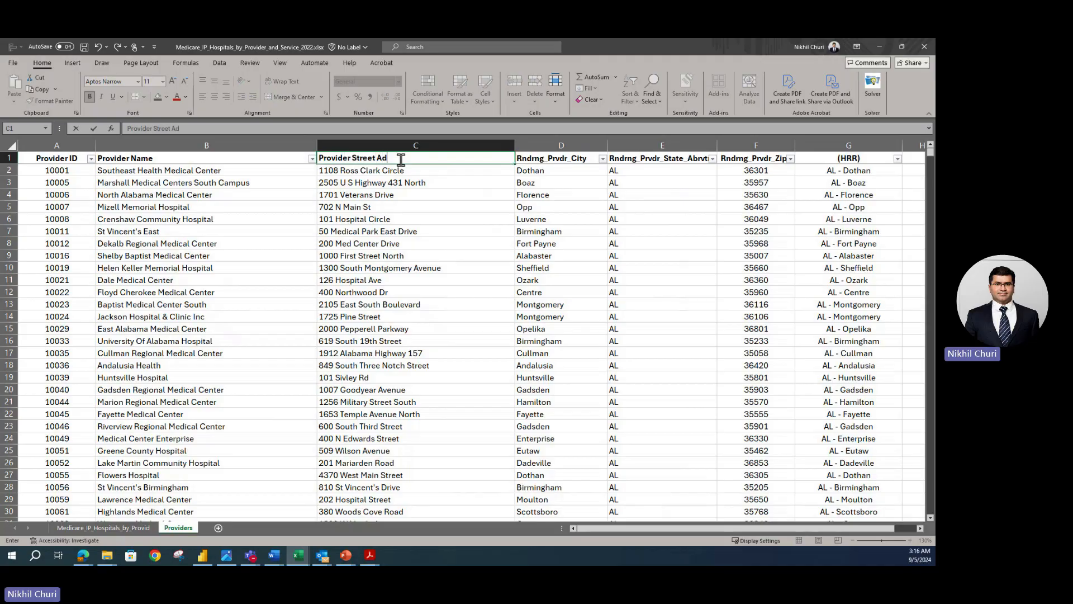
pyautogui.write('dress')
pyautogui.press('Return')
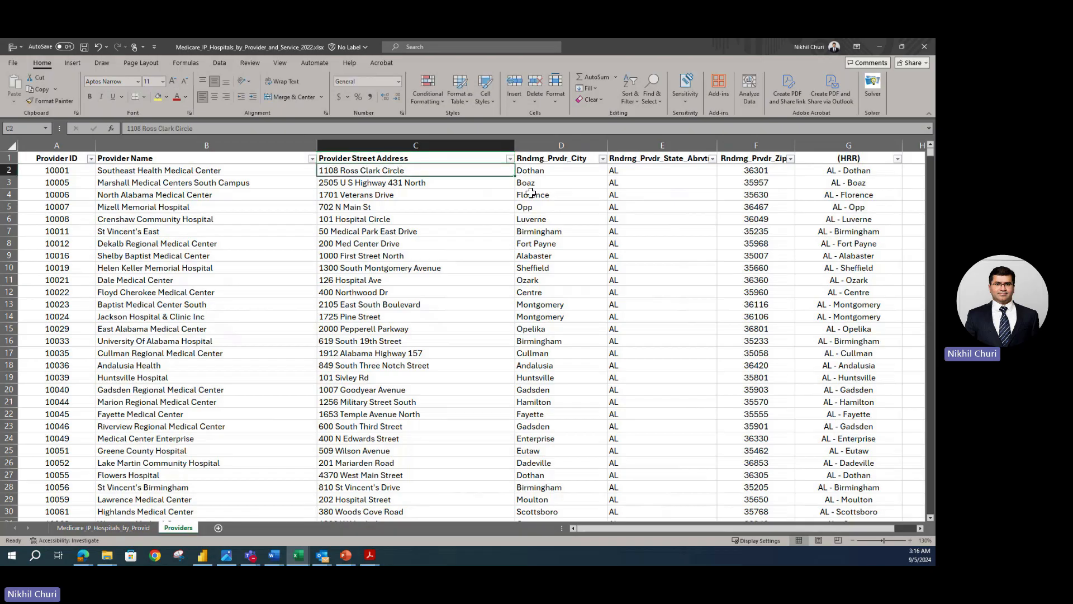
# Step: Rename the Rndrng_Prvdr_City header in cell D1 as Provider City
pyautogui.click(575, 157)
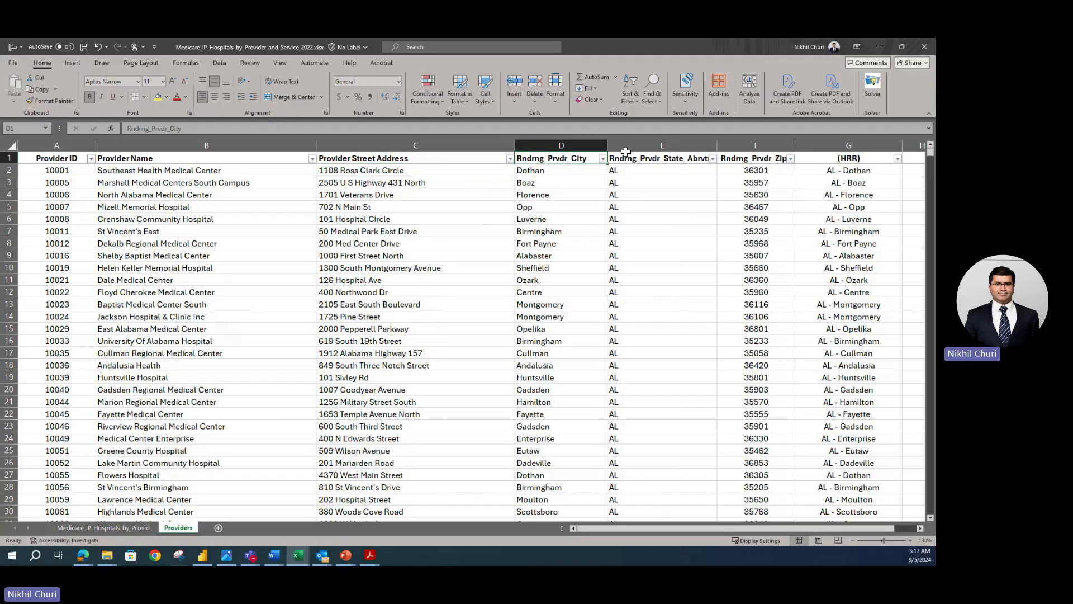
pyautogui.doubleClick(564, 160)
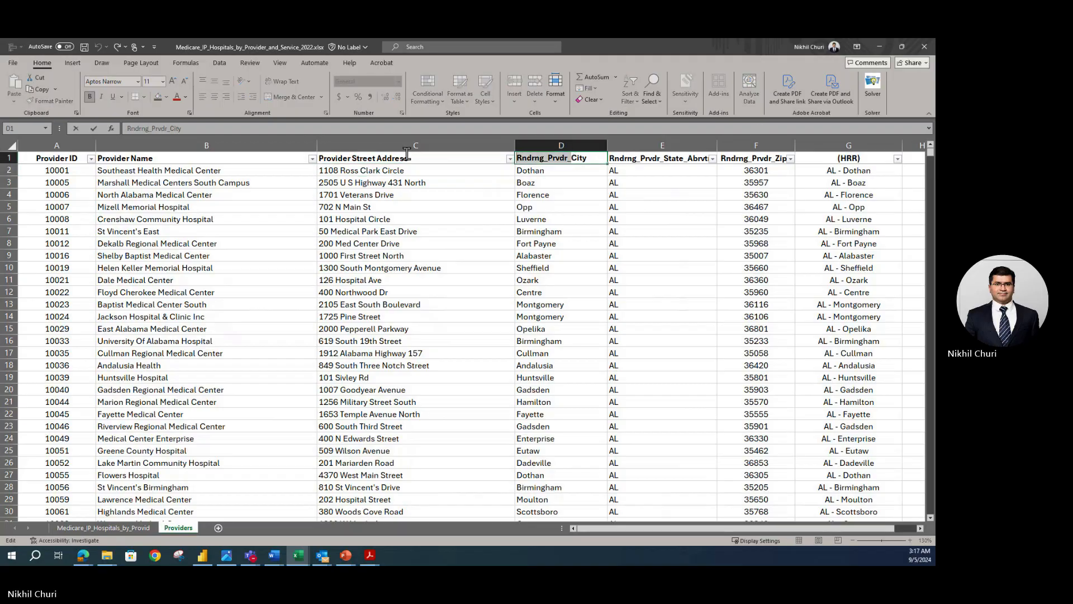
pyautogui.write('Provider')
pyautogui.press('Return')
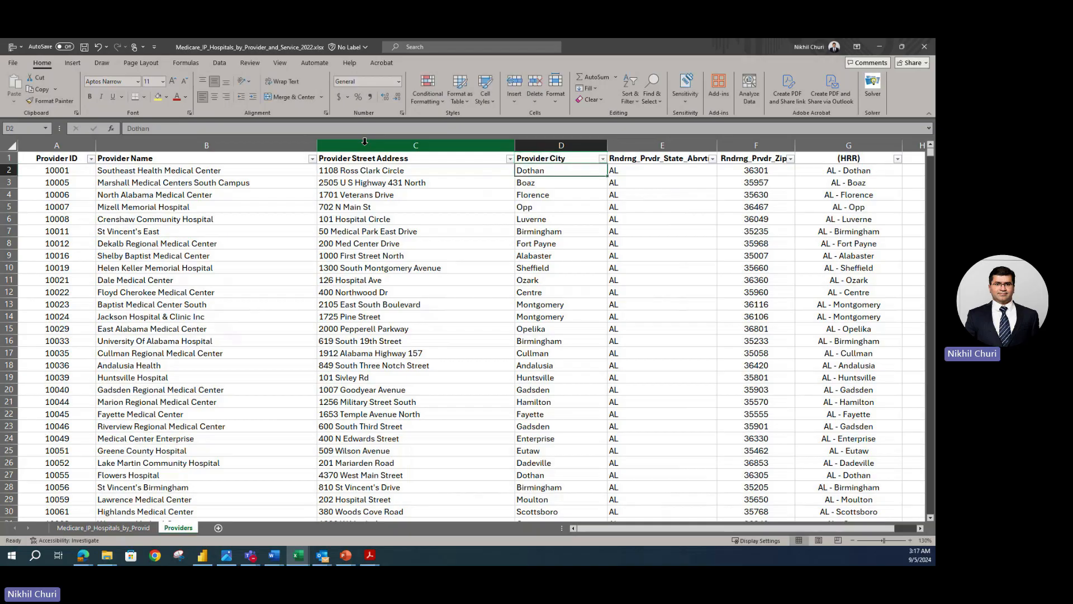
# Step: Rename the Rndrng_Prvdr_State_Abrvtn header in cell E1 as Provider State
pyautogui.doubleClick(691, 160)
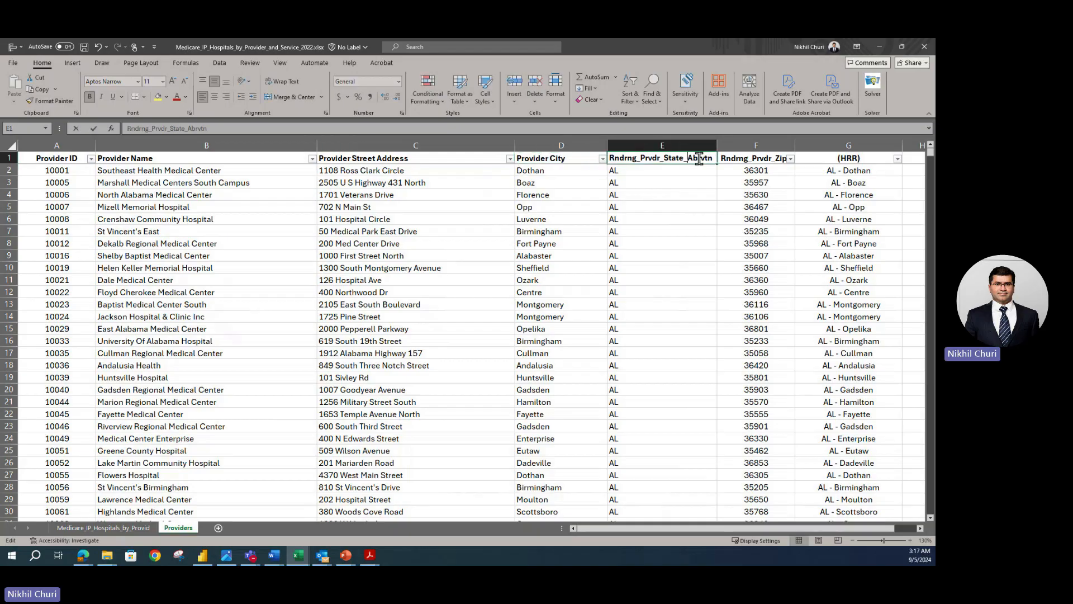
pyautogui.moveTo(715, 159); pyautogui.dragTo(683, 159)
pyautogui.press('BackSpace')
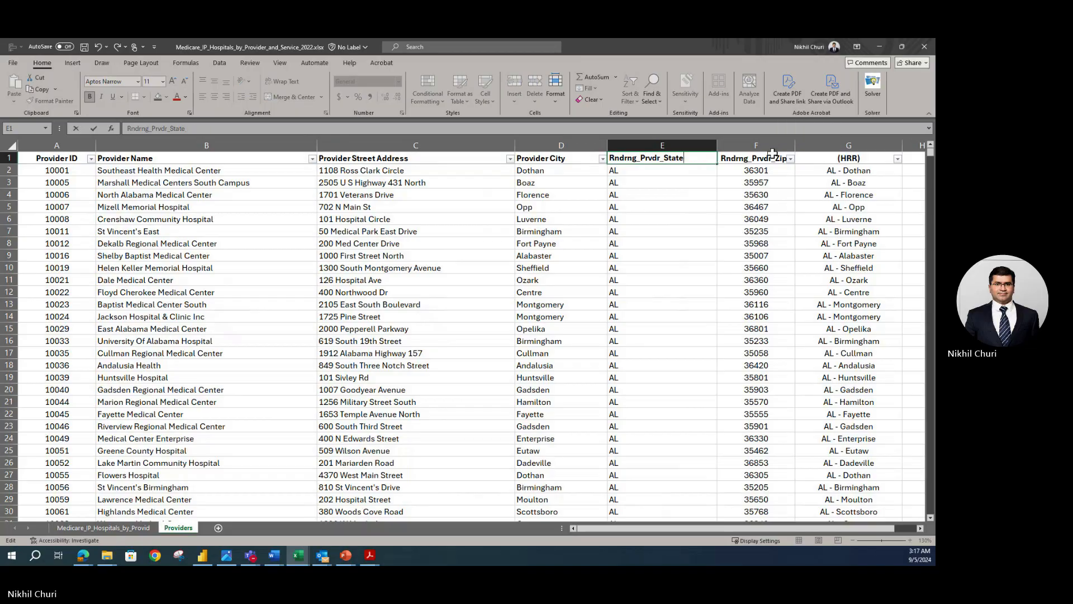
pyautogui.press('BackSpace')
pyautogui.press('BackSpace')
pyautogui.press('BackSpace')
pyautogui.press('BackSpace')
pyautogui.press('BackSpace')
pyautogui.press('BackSpace')
pyautogui.press('BackSpace')
pyautogui.press('BackSpace')
pyautogui.press('BackSpace')
pyautogui.press('BackSpace')
pyautogui.press('BackSpace')
pyautogui.press('BackSpace')
pyautogui.press('BackSpace')
pyautogui.write('Provider')
pyautogui.press('Return')
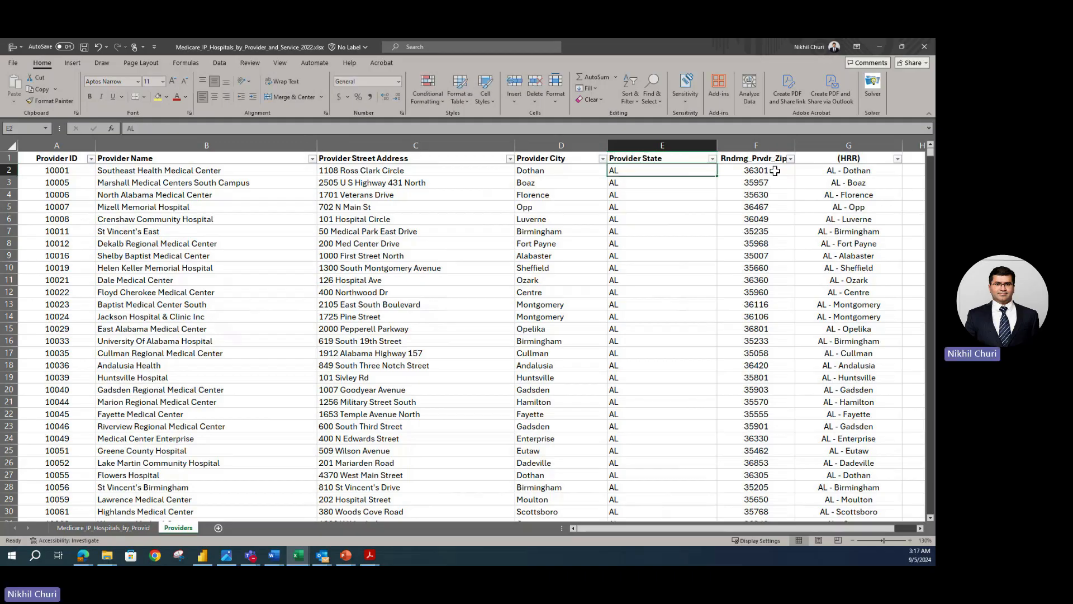
# Step: Rename the Rndrng_Prvdr_Zip5 header in cell F1 as Provider Zip Code
pyautogui.doubleClick(784, 159)
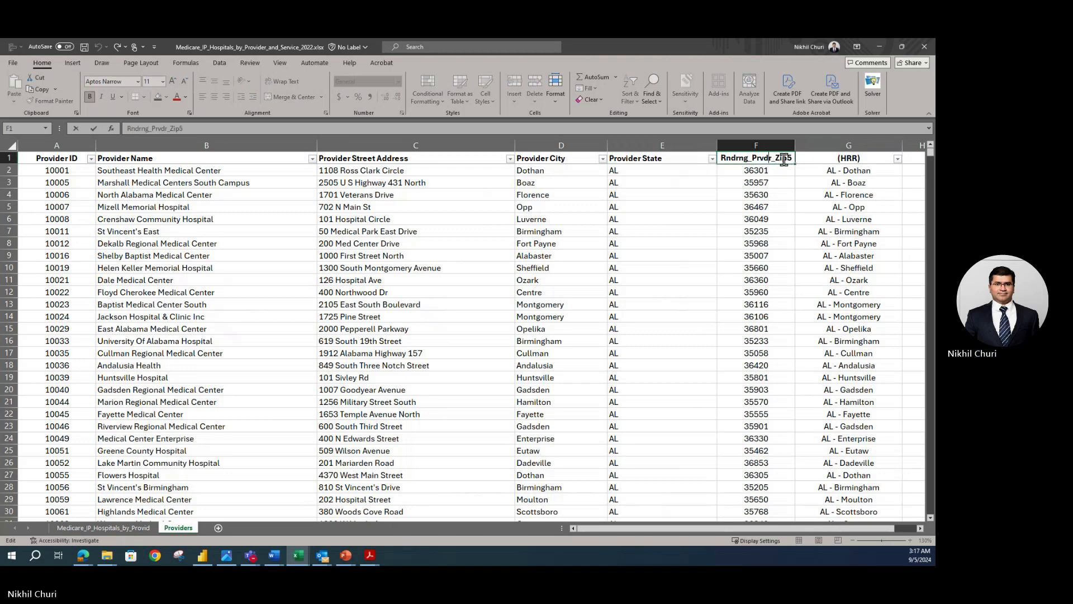
pyautogui.doubleClick(785, 159)
pyautogui.write('Provider Si')
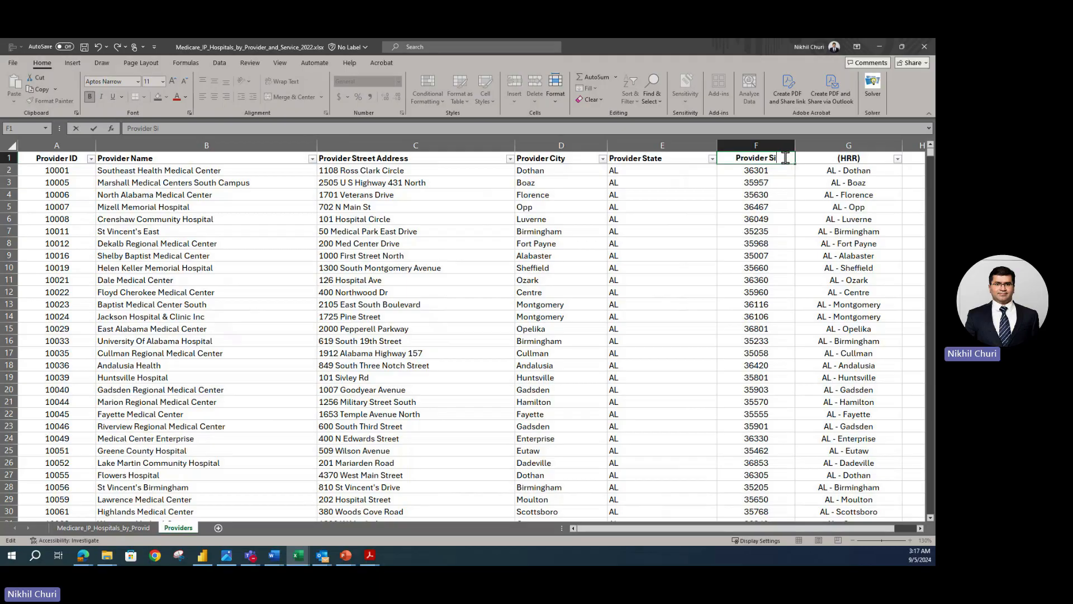
pyautogui.press('BackSpace')
pyautogui.press('BackSpace')
pyautogui.write('Zip Code')
pyautogui.press('Return')
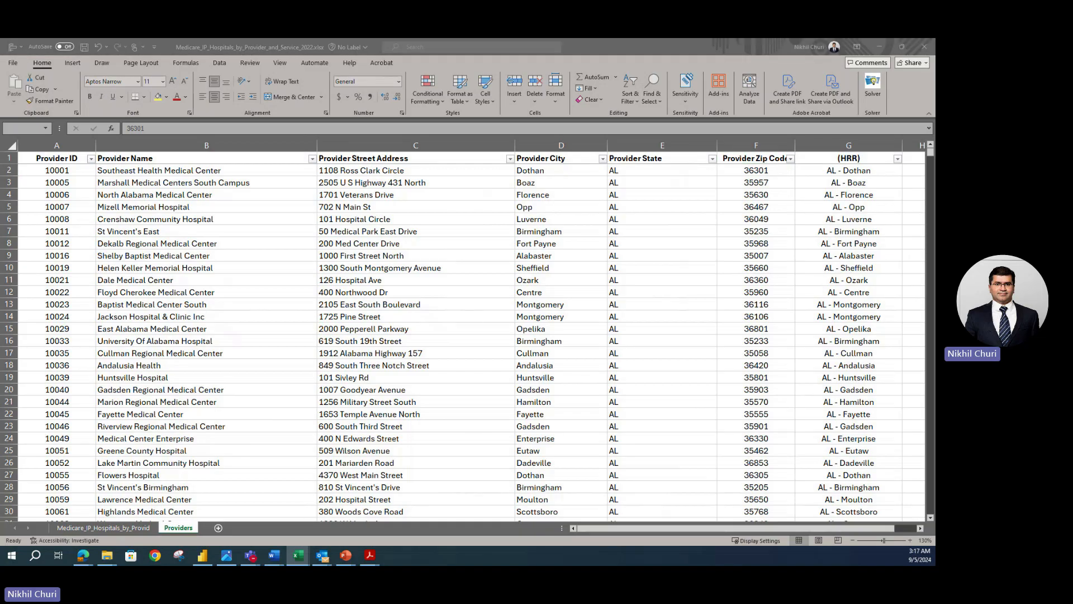
# Step: Expand the (HRR) header in cell G1 to Hospital Referral Region (HRR) Description
pyautogui.click(921, 528)
pyautogui.click(921, 528)
pyautogui.click(921, 528)
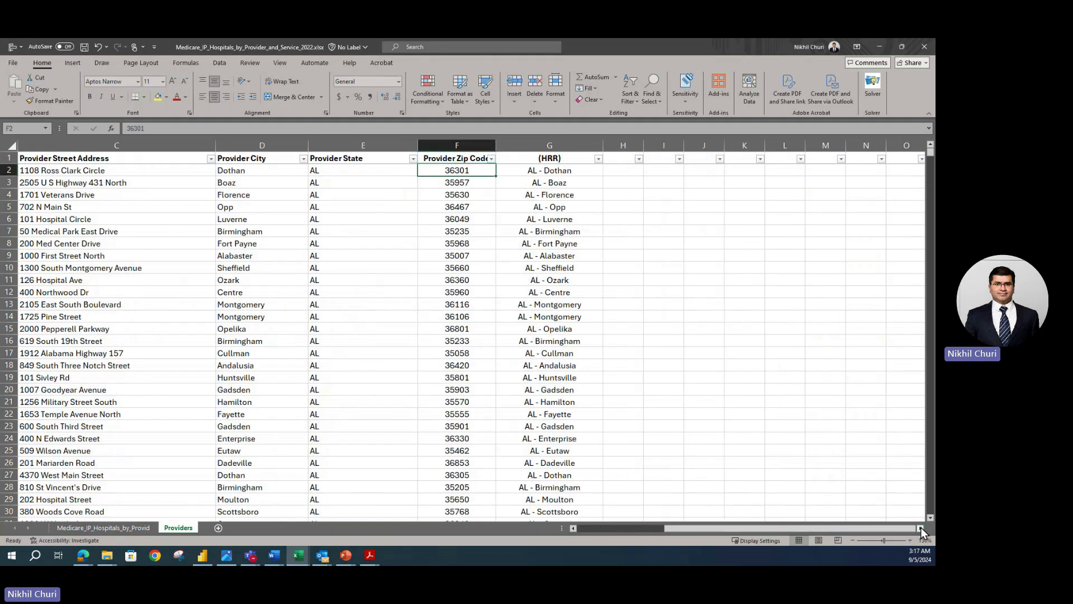
pyautogui.click(520, 159)
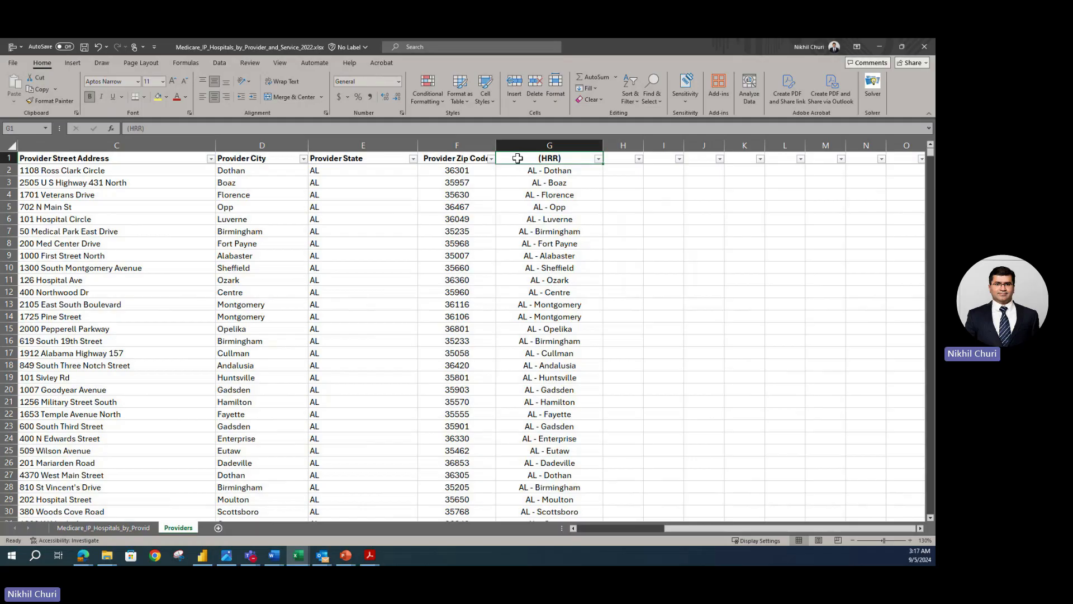
pyautogui.doubleClick(518, 158)
pyautogui.write('Hospita')
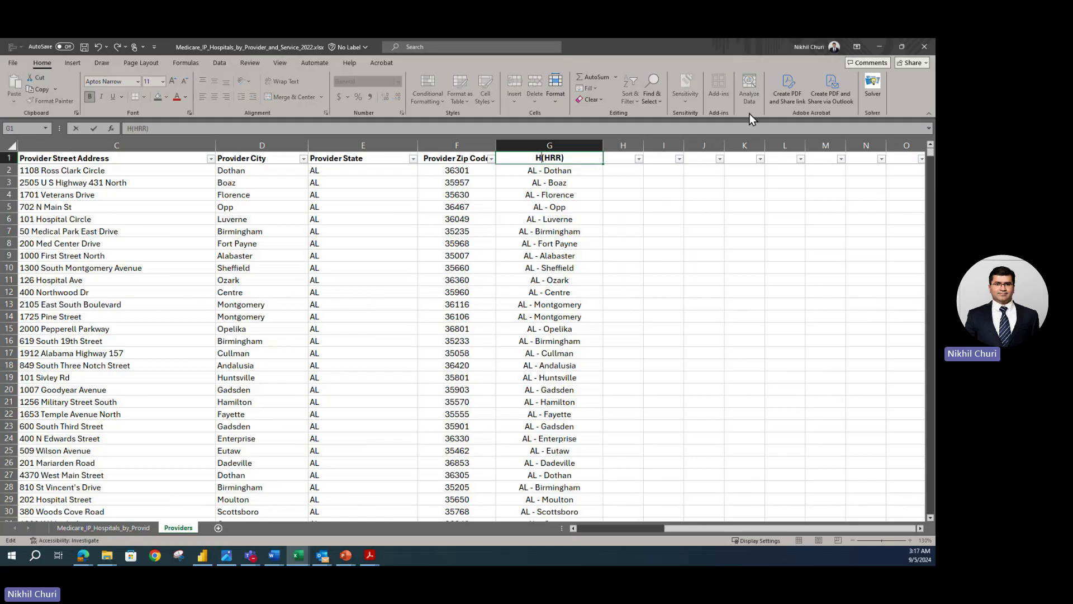
pyautogui.write('l Re')
pyautogui.write('ferral')
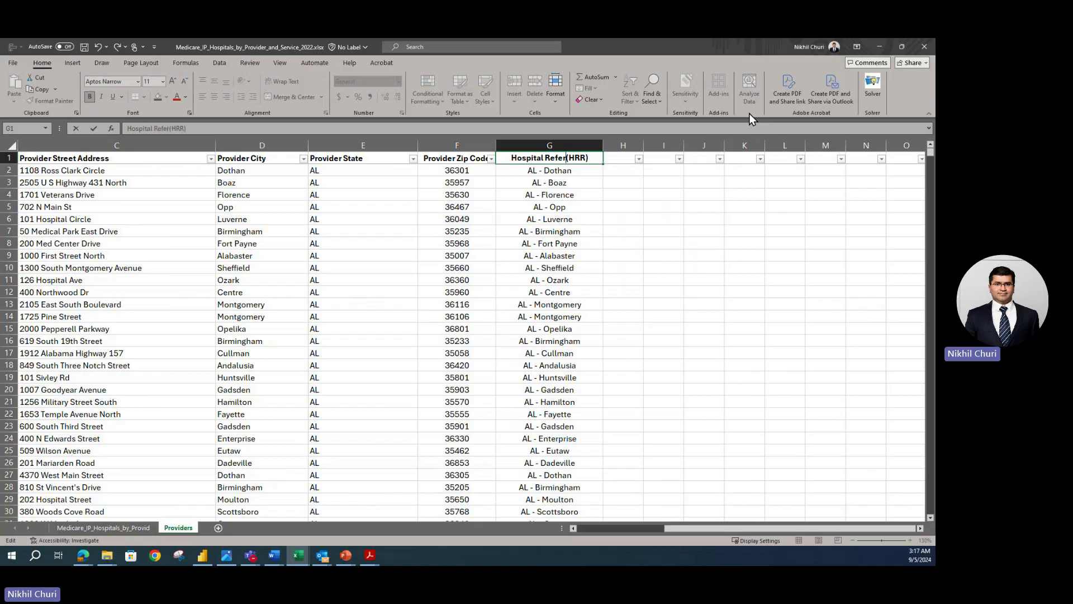
pyautogui.write(' Regio')
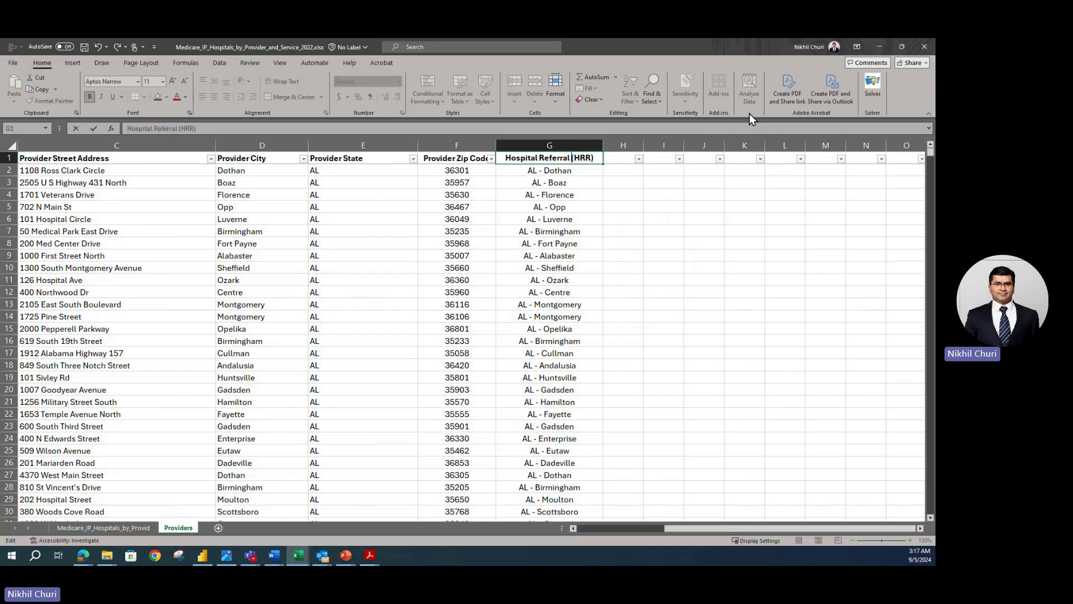
pyautogui.write('n')
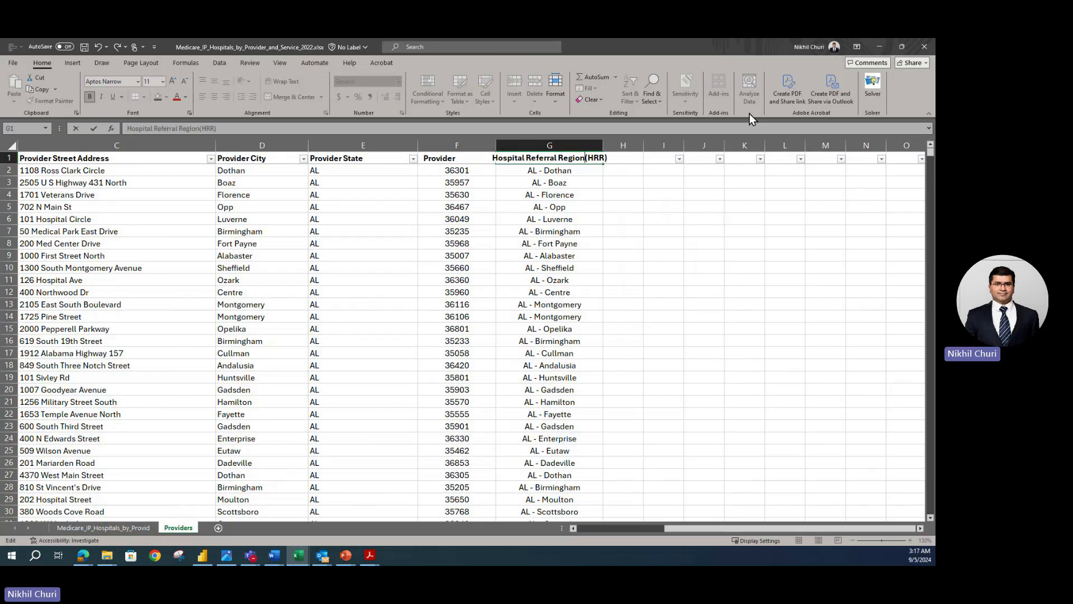
pyautogui.press('Right')
pyautogui.press('Right')
pyautogui.press('Right')
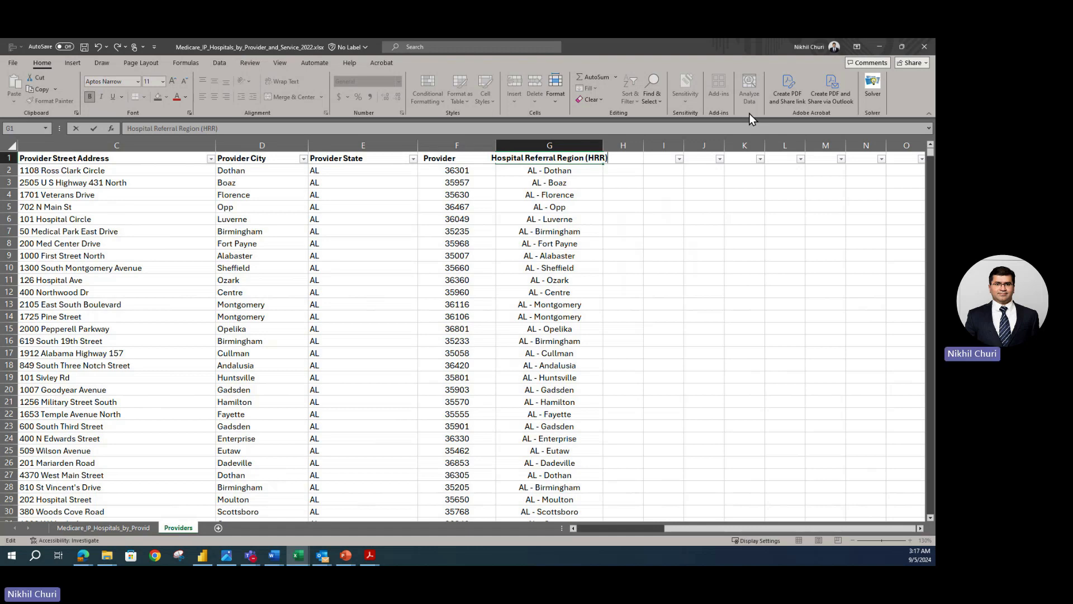
pyautogui.write('De')
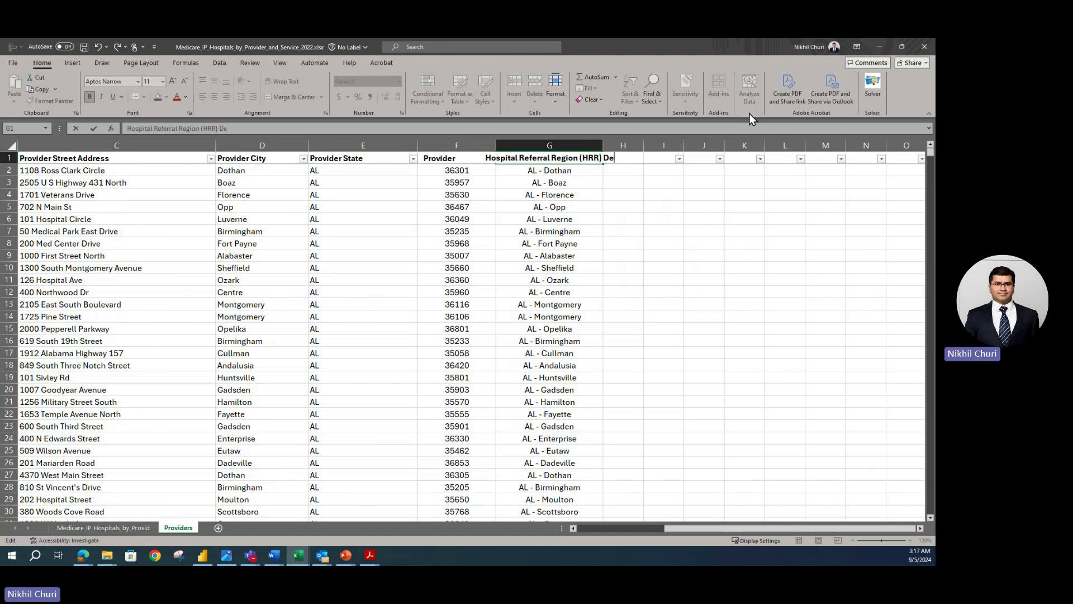
pyautogui.write('scription')
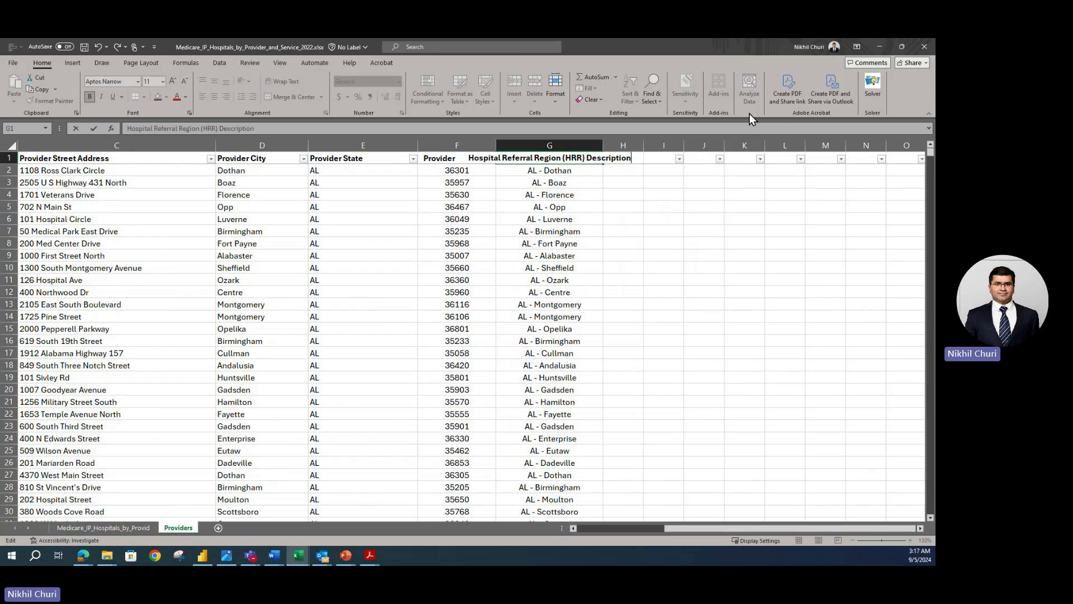
pyautogui.press('Return')
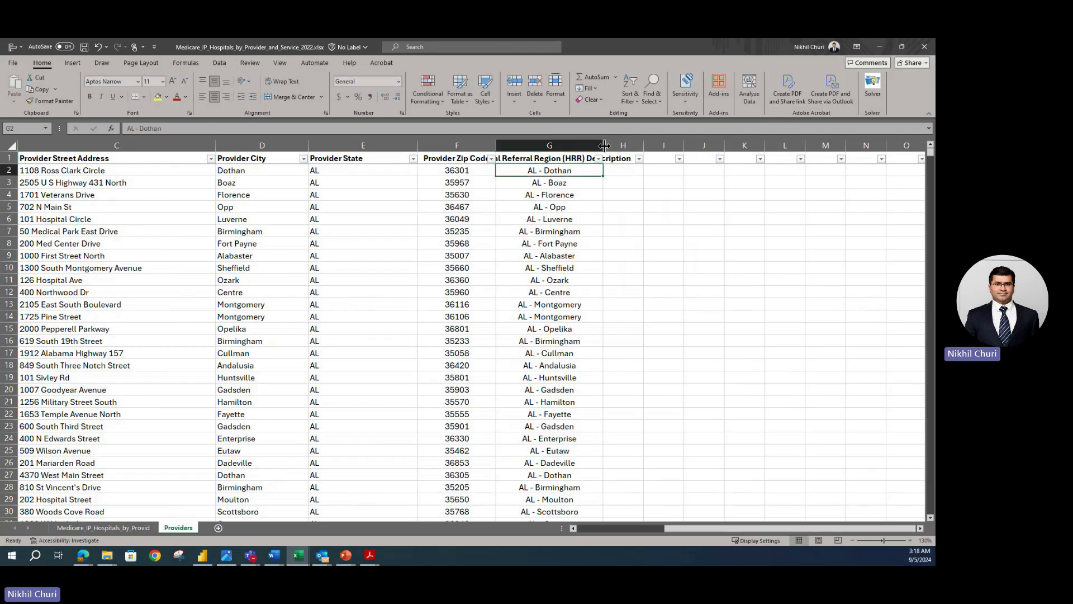
# Step: Autofit column G to its header text and save the workbook
pyautogui.doubleClick(604, 146)
pyautogui.moveTo(738, 528); pyautogui.dragTo(576, 530)
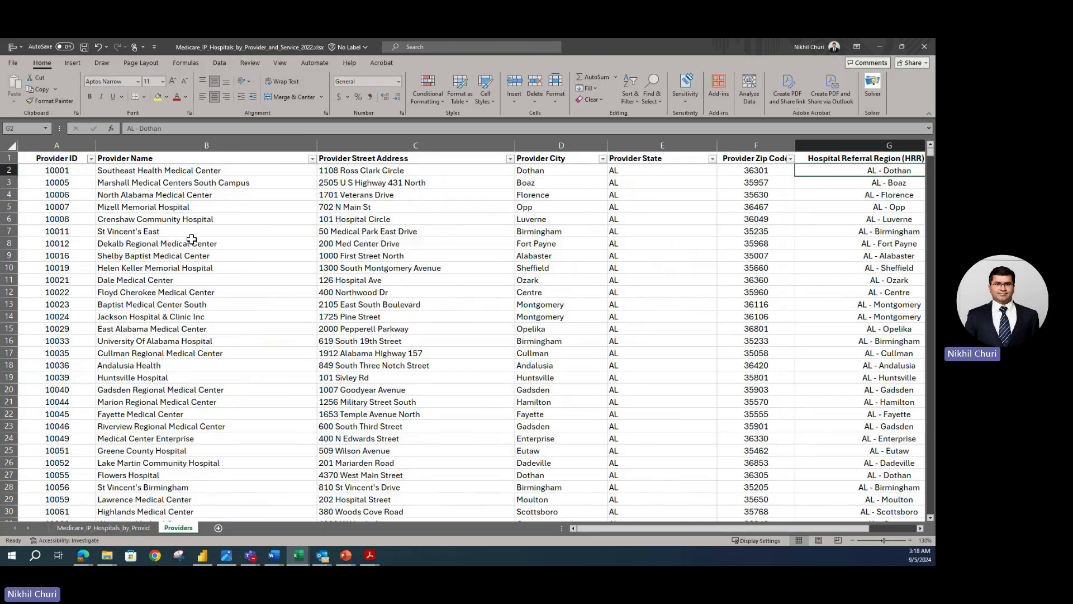
pyautogui.click(85, 47)
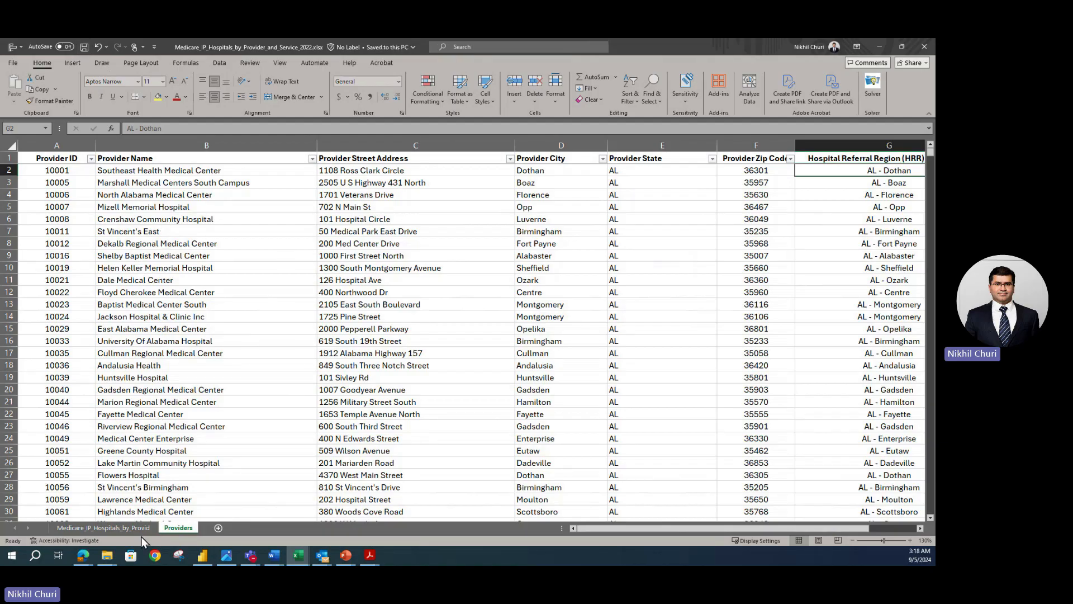
# Step: Compare the Medicare_IP_Hospitals_by_Provid source sheet with the cleaned Providers sheet
pyautogui.click(143, 528)
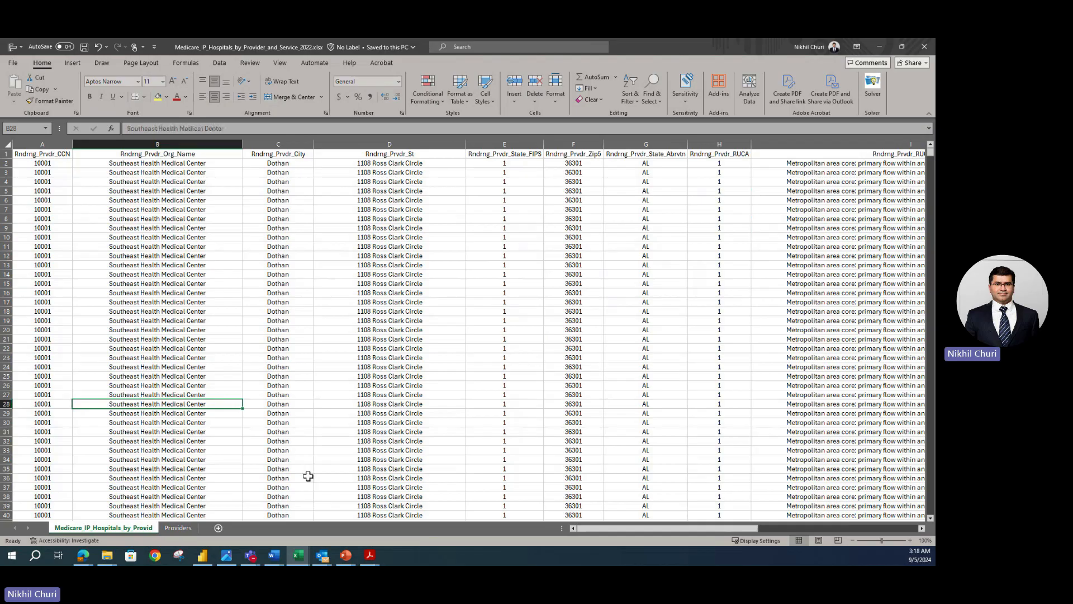
pyautogui.click(178, 528)
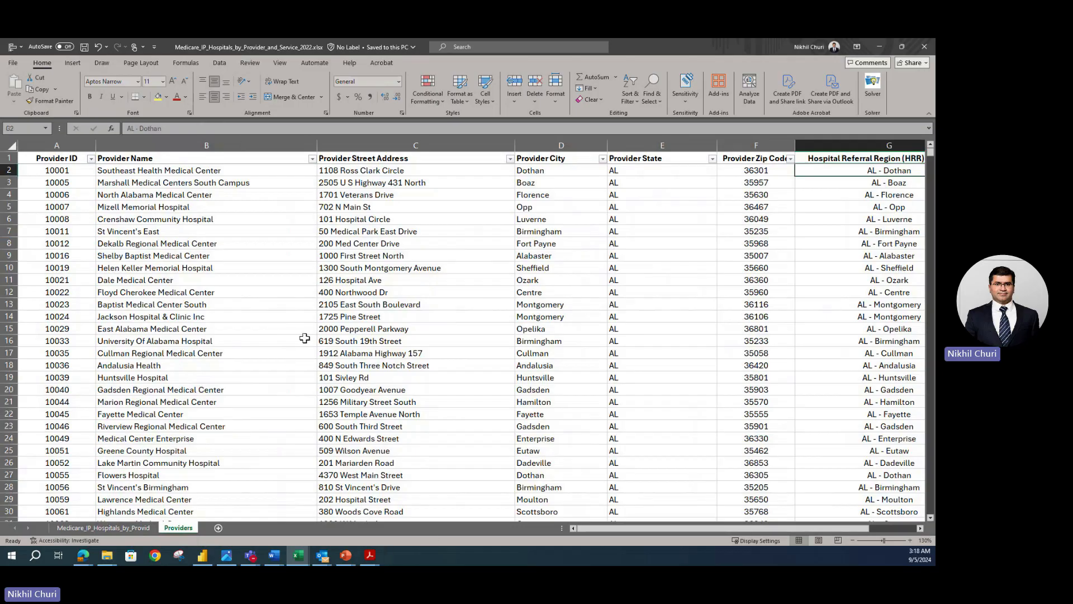
pyautogui.click(462, 355)
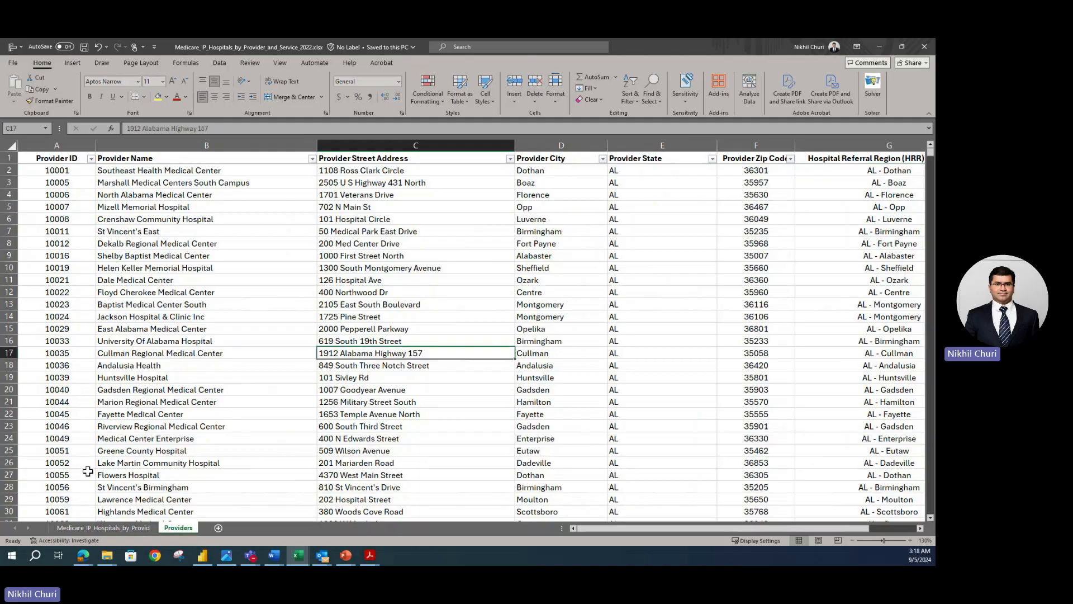
pyautogui.click(122, 529)
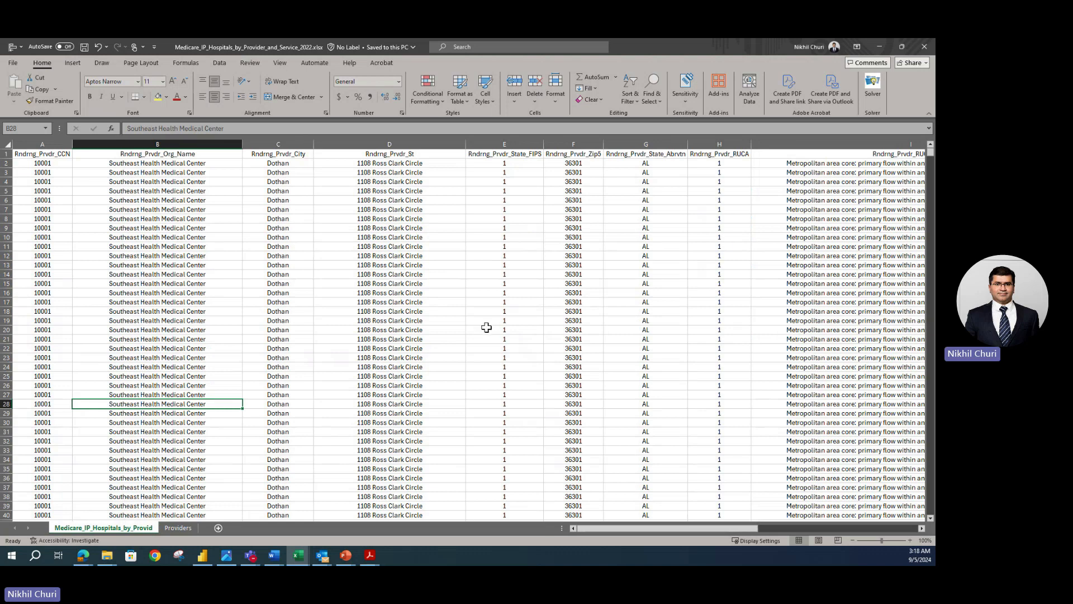
pyautogui.click(559, 257)
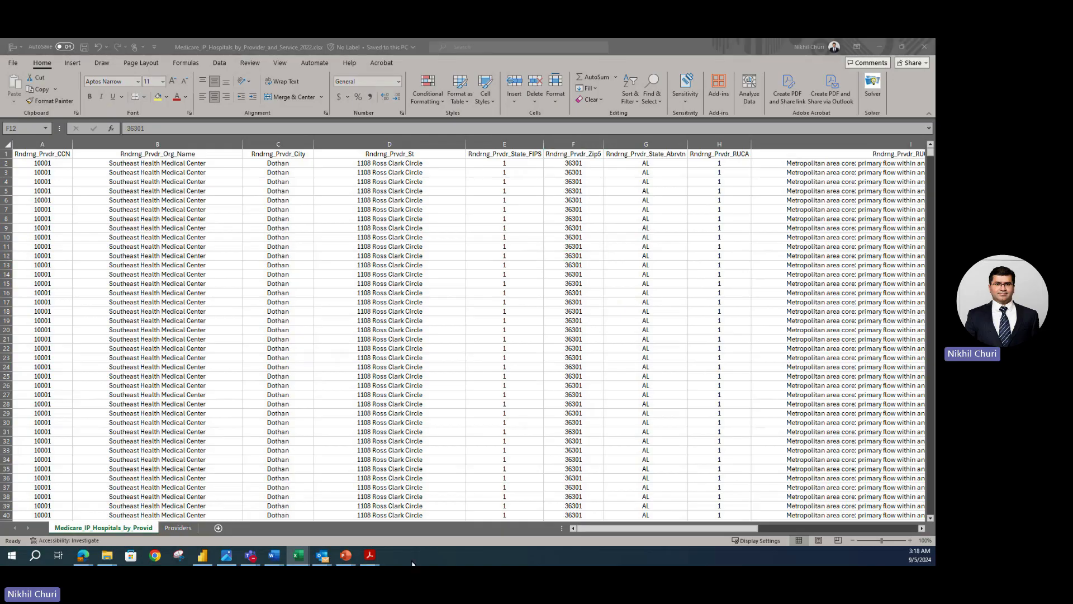
pyautogui.click(182, 529)
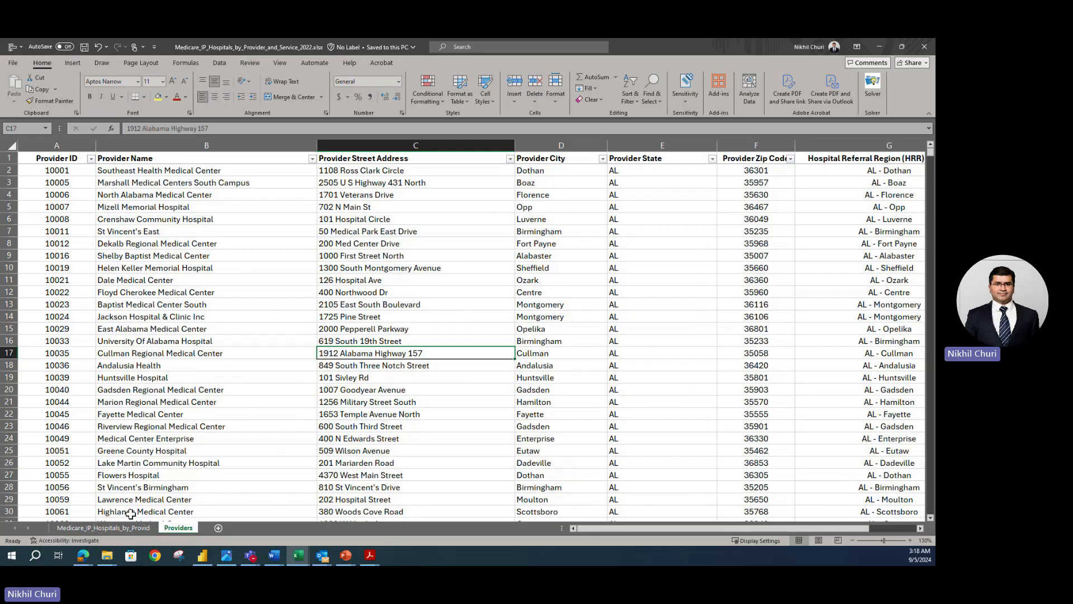
pyautogui.click(106, 528)
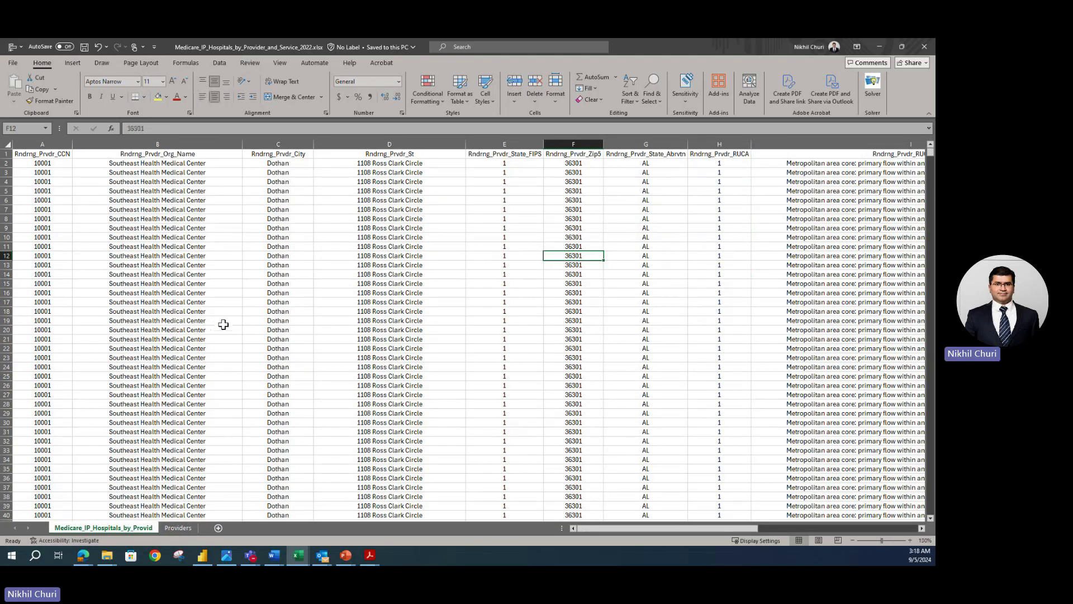
# Step: Examine the Provider ID column on the Providers sheet against the Rndrng_Prvdr_CCN column on the source sheet as the shared key
pyautogui.click(178, 528)
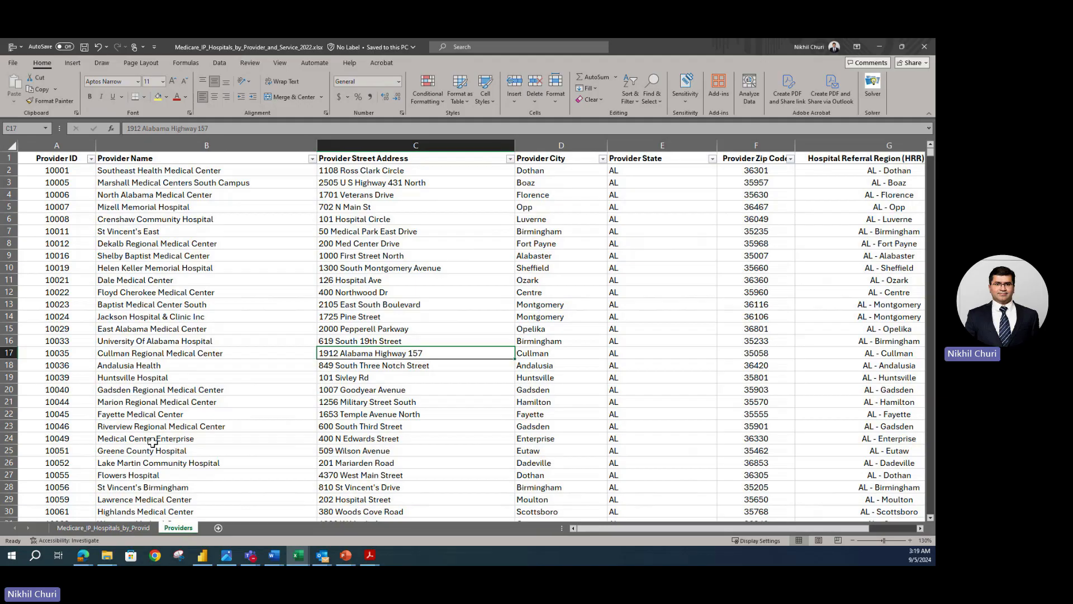
pyautogui.click(94, 209)
pyautogui.click(67, 145)
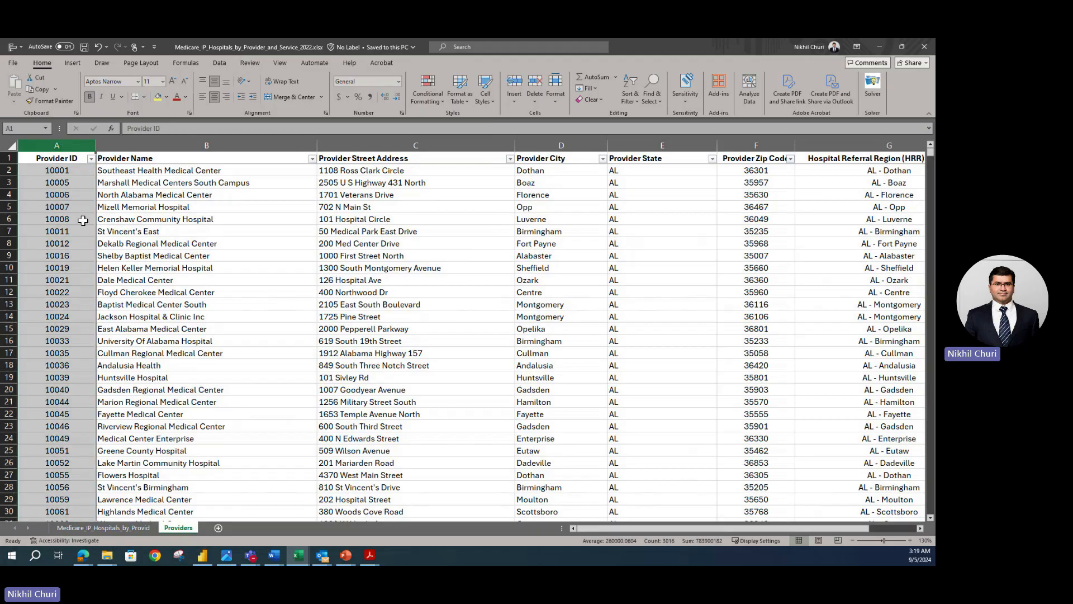
pyautogui.click(102, 527)
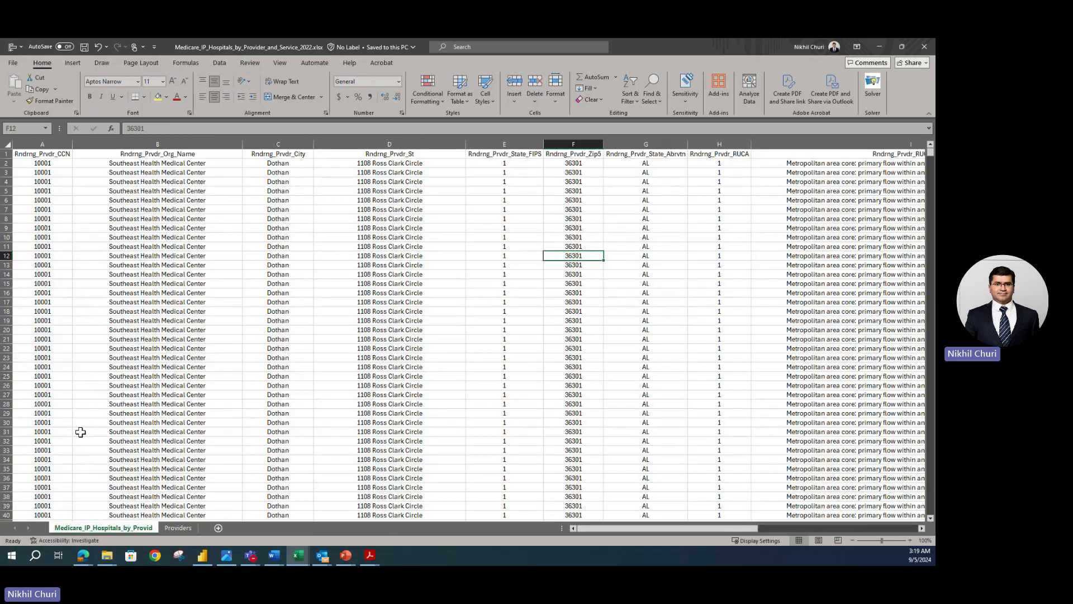
pyautogui.click(33, 157)
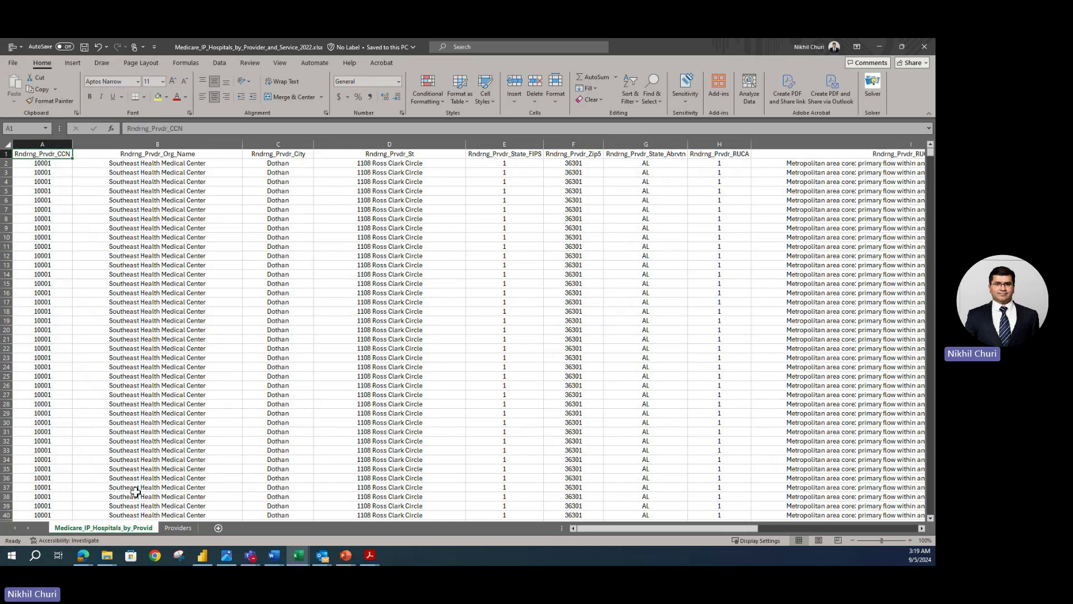
pyautogui.click(178, 528)
pyautogui.click(131, 308)
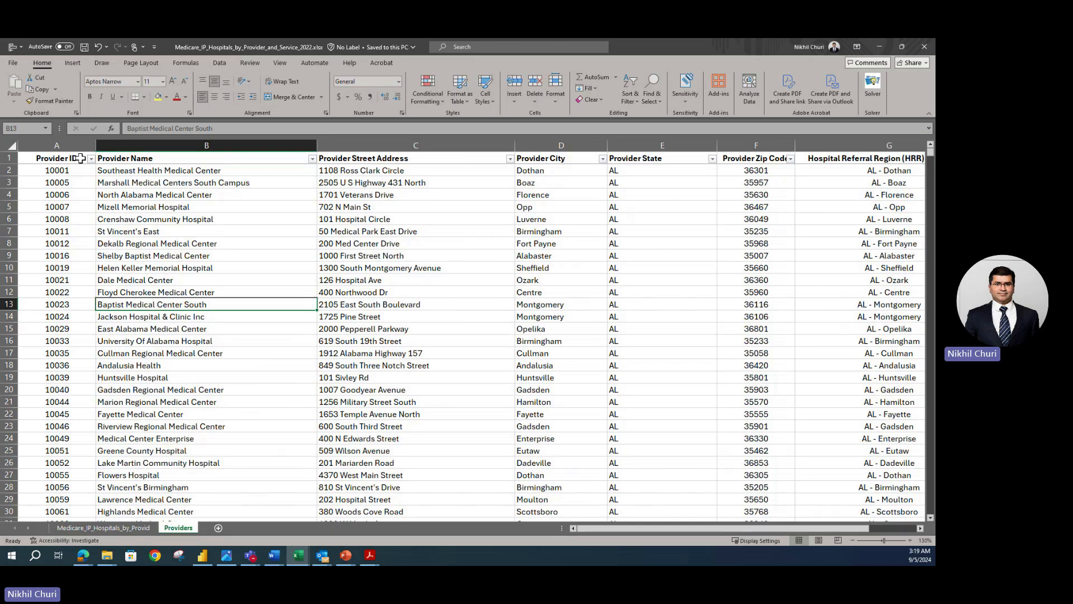
pyautogui.click(138, 214)
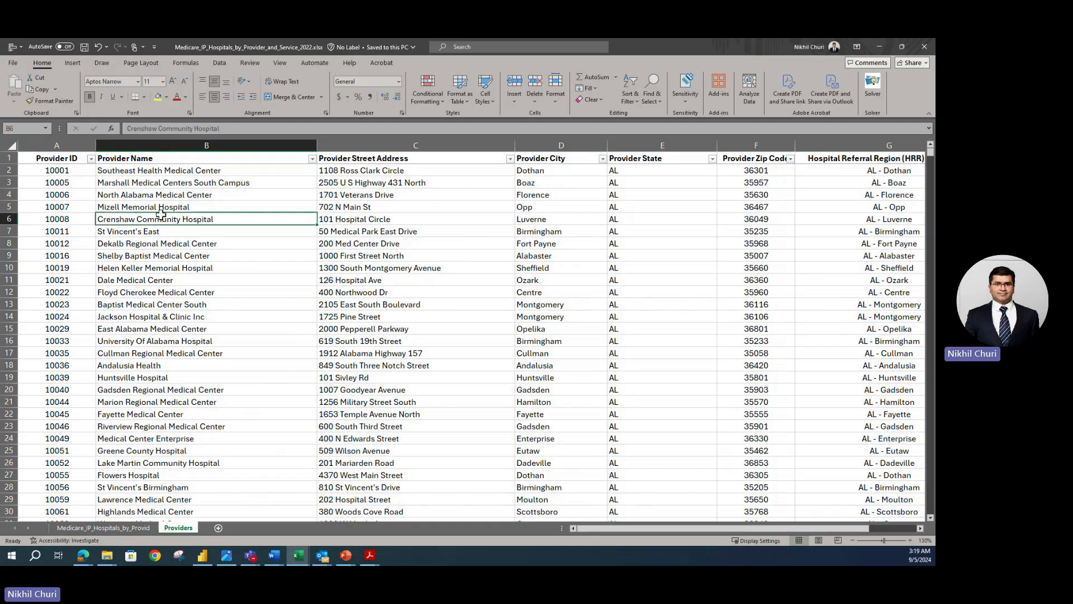
pyautogui.click(81, 158)
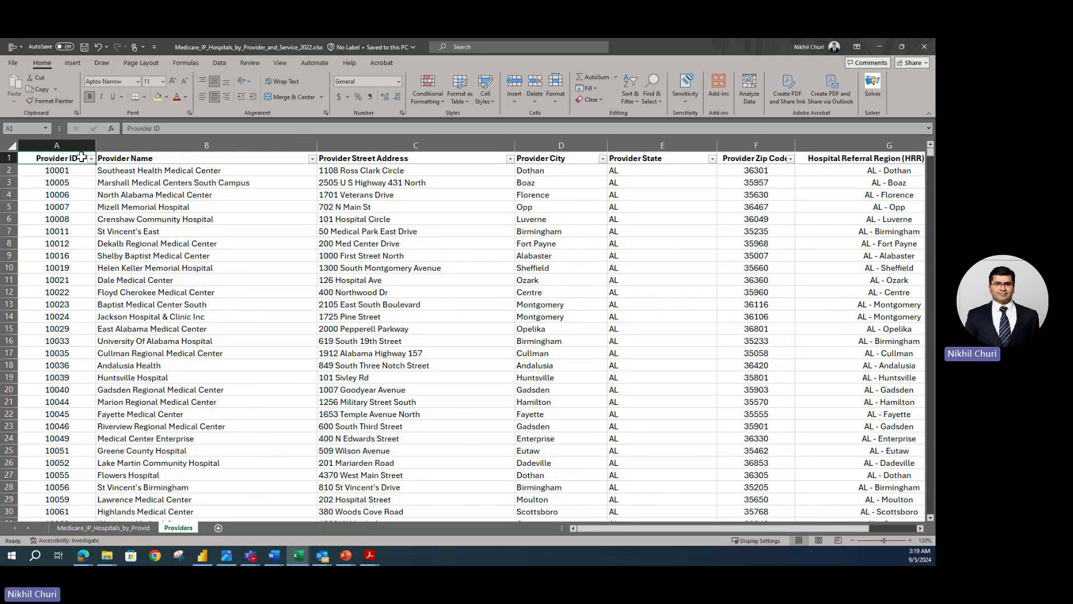
# Step: Copy the Provider ID header from the Providers sheet into cell A1 of the Medicare_IP_Hospitals_by_Provid sheet
pyautogui.click(195, 242)
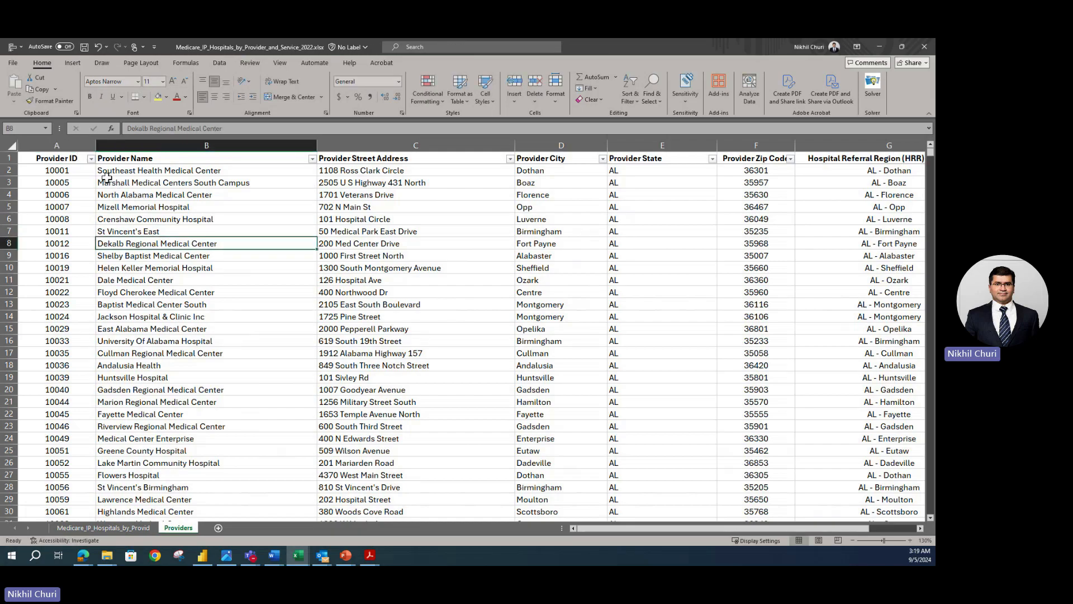
pyautogui.click(143, 221)
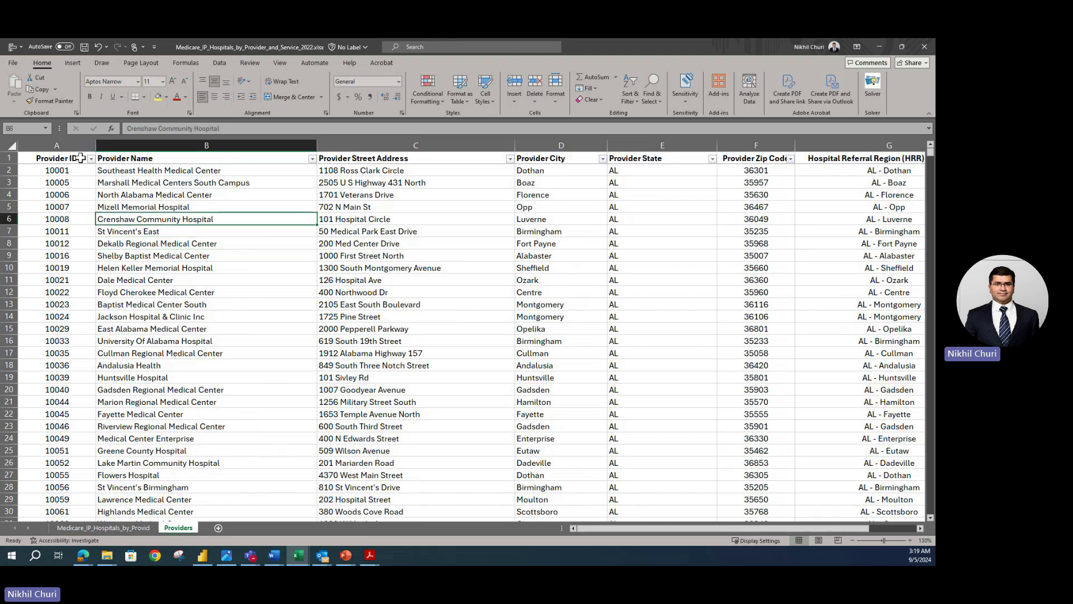
pyautogui.click(81, 159)
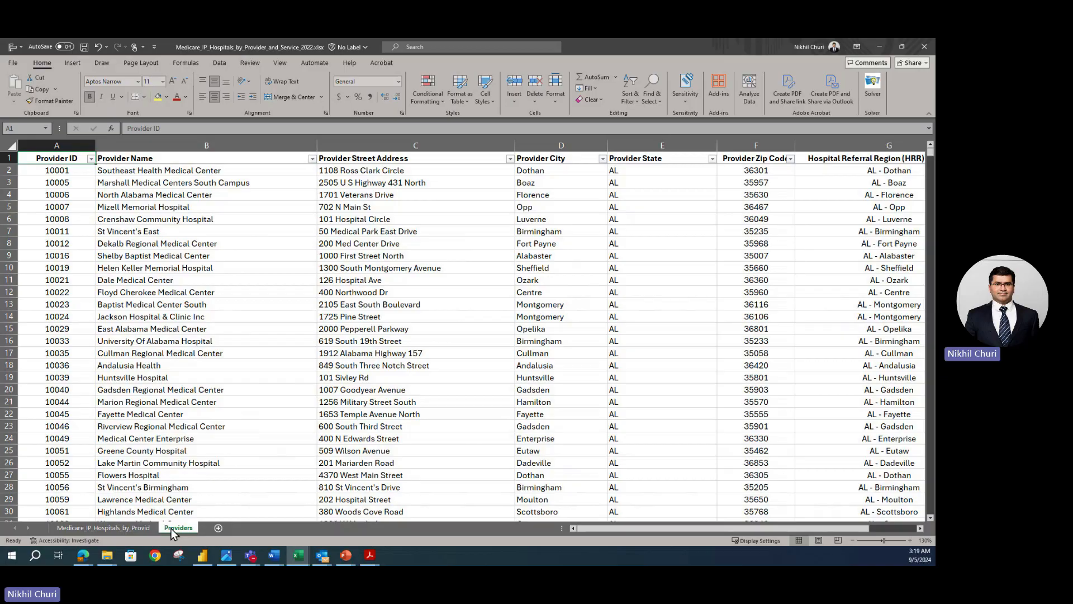
pyautogui.hotkey('ctrl', 'c')
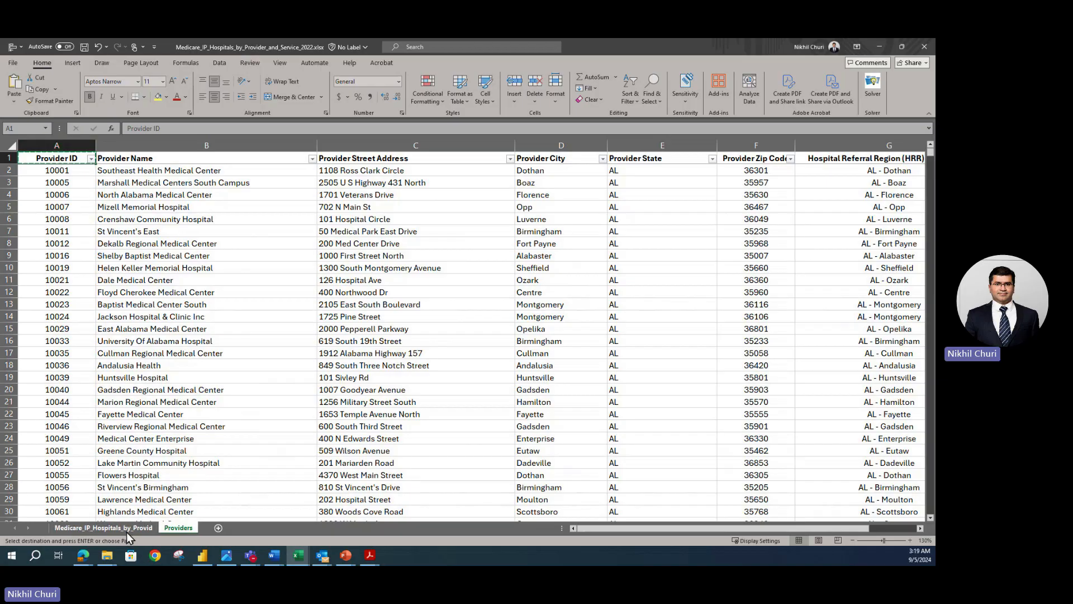
pyautogui.click(126, 529)
pyautogui.hotkey('ctrl', 'v')
pyautogui.click(359, 252)
# Step: Make the header row of the Medicare hospitals sheet bold and add filters to its columns
pyautogui.click(7, 154)
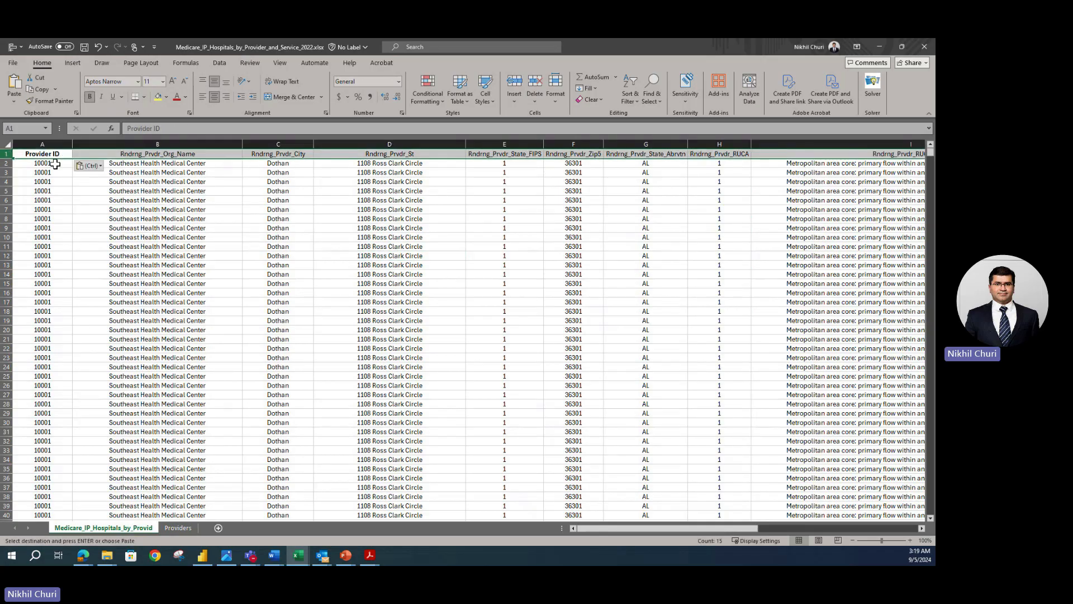
pyautogui.click(90, 97)
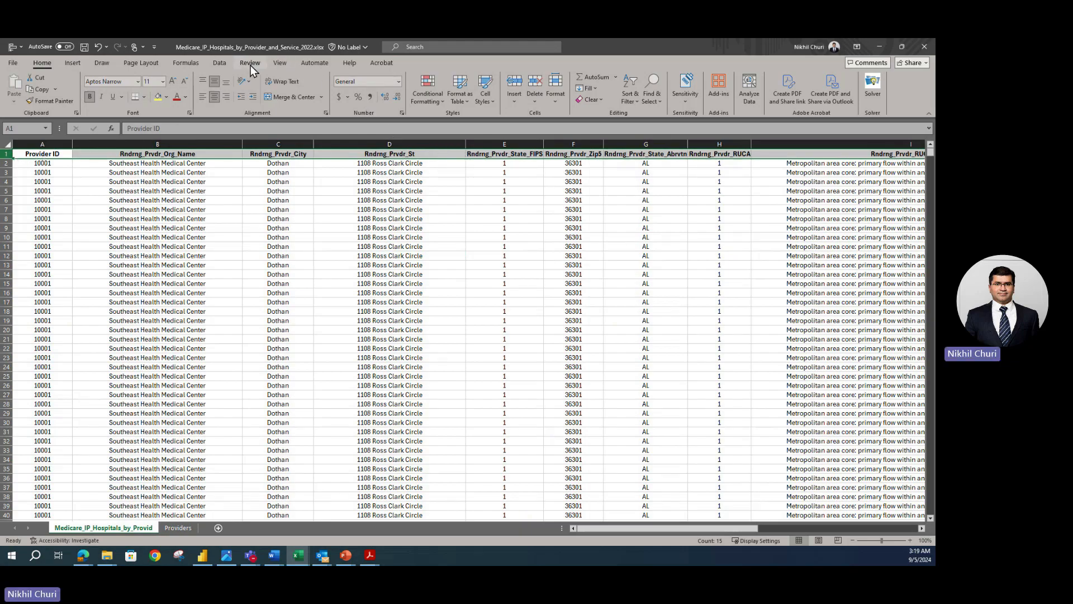
pyautogui.click(226, 63)
pyautogui.click(477, 86)
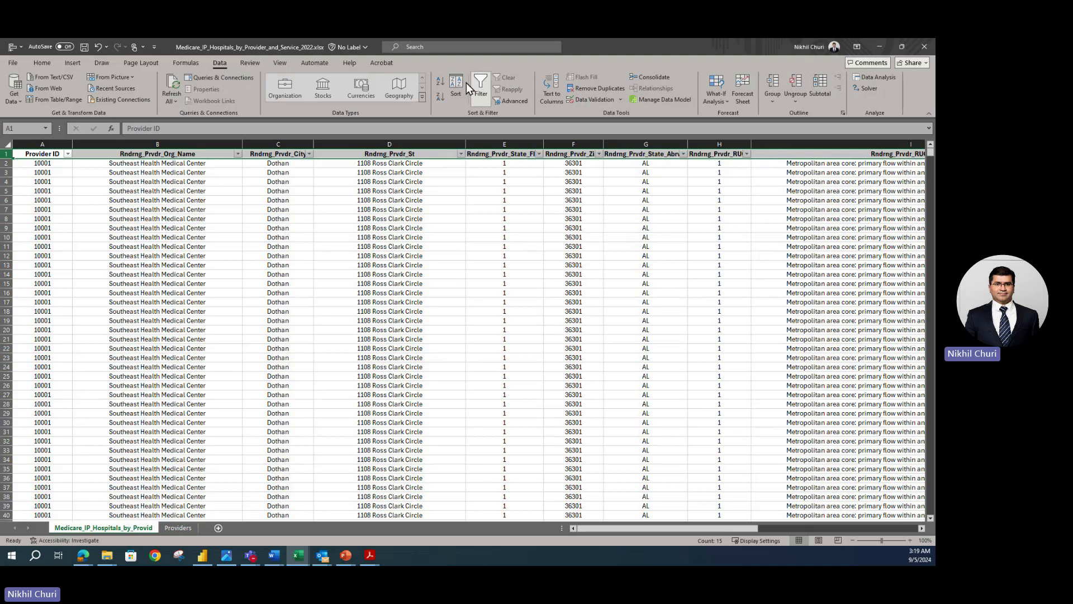
# Step: Freeze the top row of the Medicare hospitals sheet
pyautogui.click(280, 65)
pyautogui.click(484, 106)
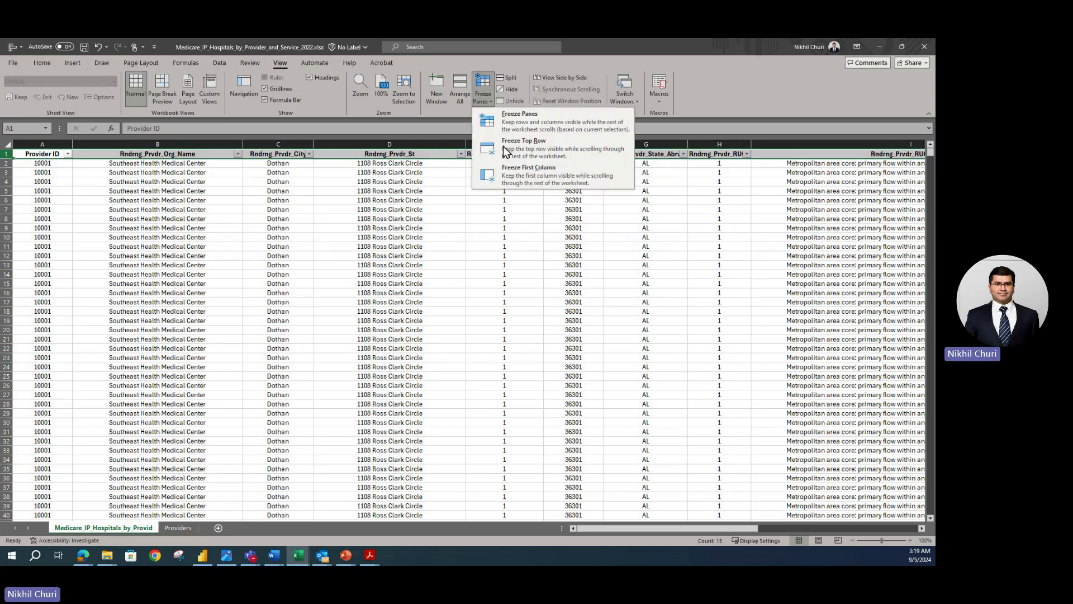
pyautogui.click(515, 145)
pyautogui.click(369, 263)
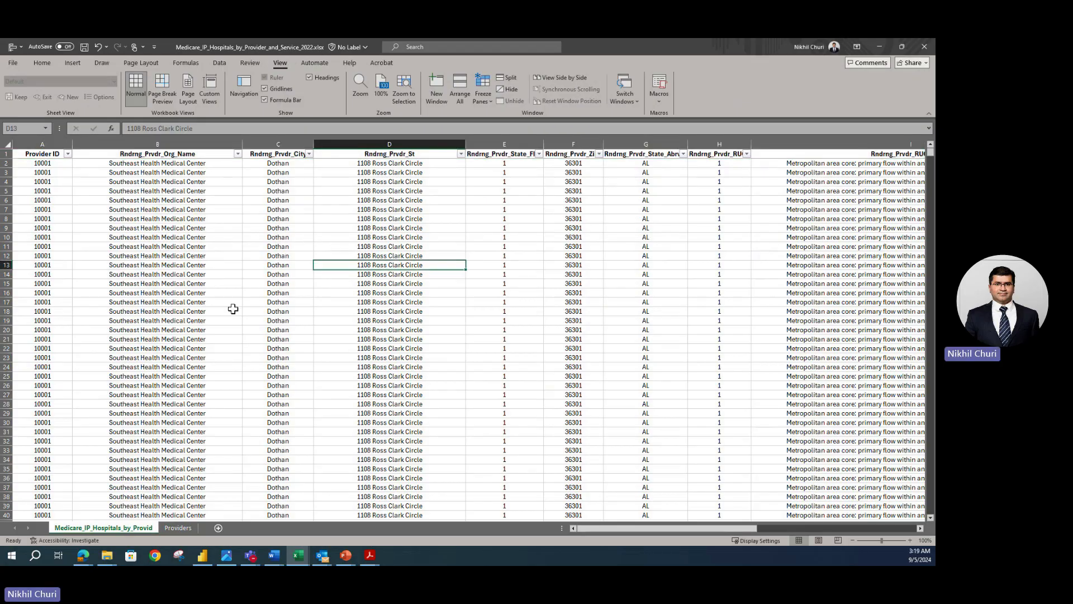
# Step: Rename the Medicare_IP_Hospitals_by_Provid sheet as Medicare Inpatient 2022
pyautogui.click(180, 529)
pyautogui.click(140, 527)
pyautogui.doubleClick(139, 528)
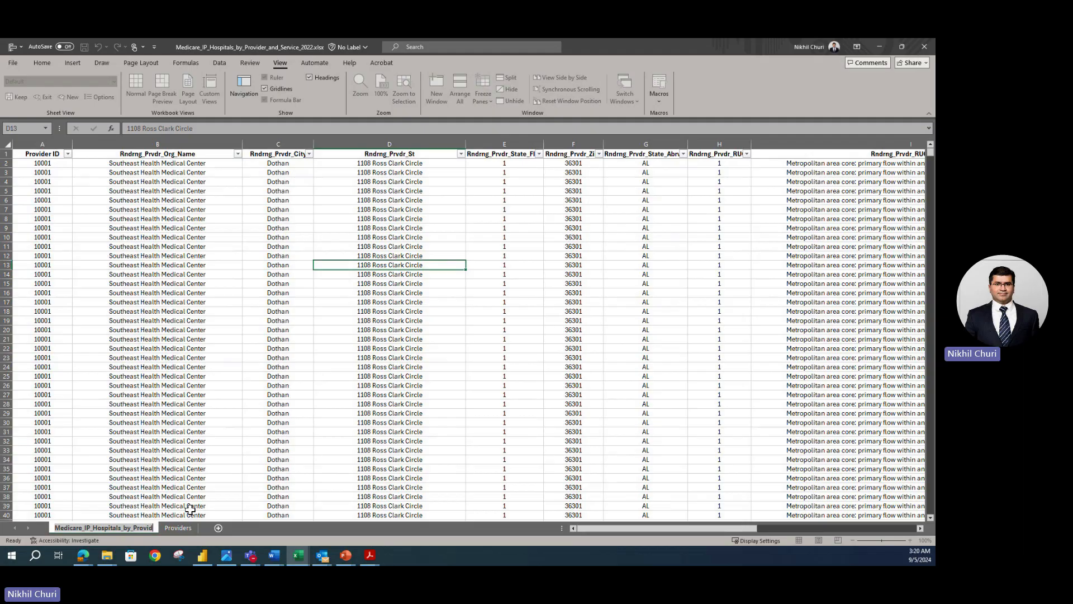
pyautogui.press('BackSpace')
pyautogui.press('BackSpace')
pyautogui.press('BackSpace')
pyautogui.press('BackSpace')
pyautogui.press('BackSpace')
pyautogui.press('BackSpace')
pyautogui.press('BackSpace')
pyautogui.press('BackSpace')
pyautogui.press('BackSpace')
pyautogui.press('BackSpace')
pyautogui.press('BackSpace')
pyautogui.press('BackSpace')
pyautogui.press('BackSpace')
pyautogui.press('BackSpace')
pyautogui.press('BackSpace')
pyautogui.press('BackSpace')
pyautogui.press('BackSpace')
pyautogui.press('BackSpace')
pyautogui.press('BackSpace')
pyautogui.press('BackSpace')
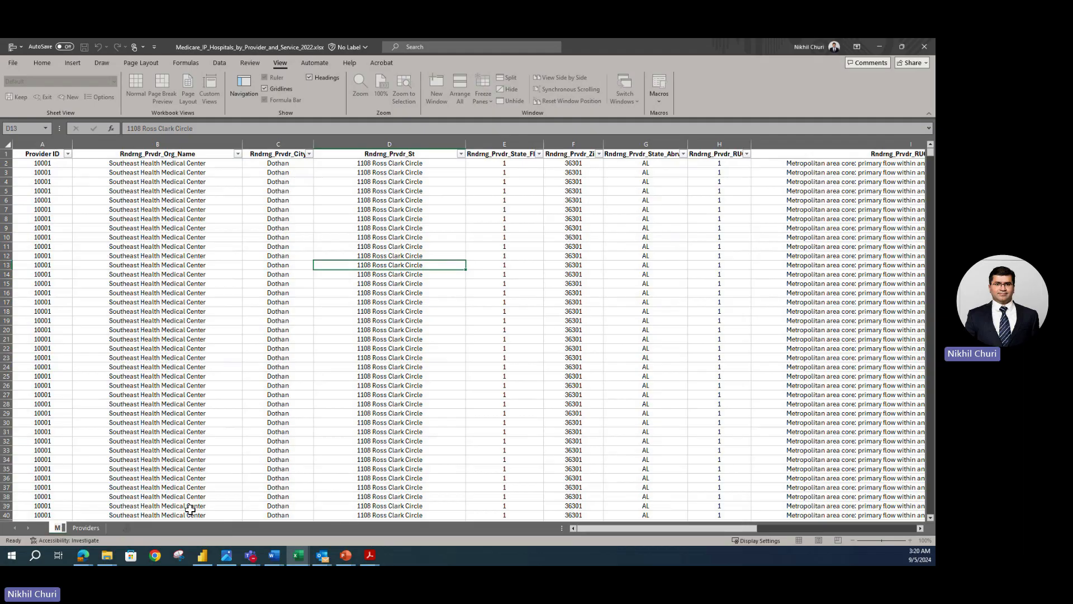
pyautogui.write('Inpatient')
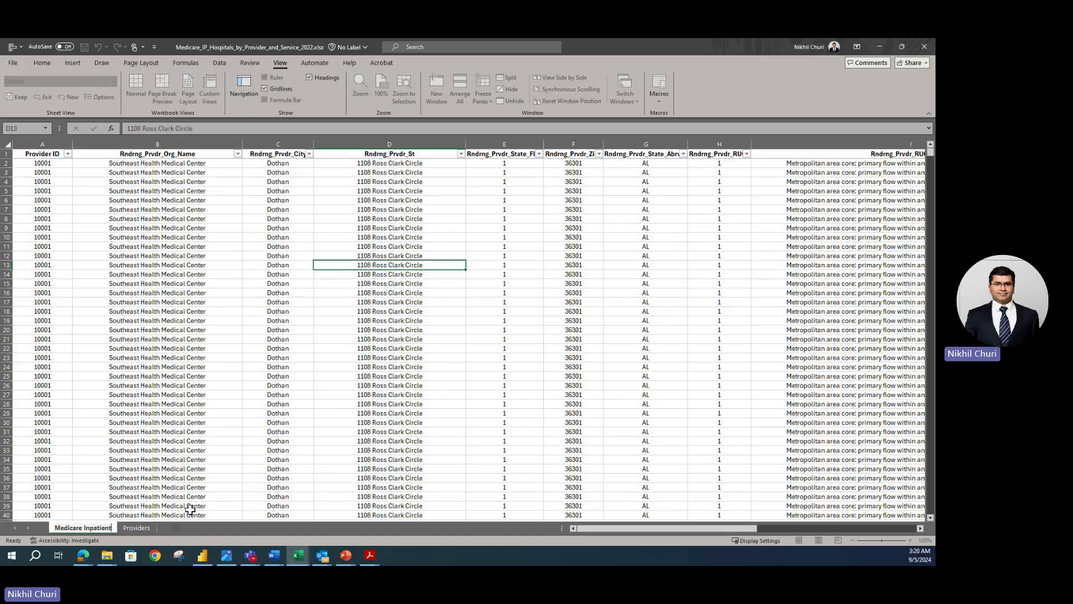
pyautogui.write('2022')
pyautogui.press('Return')
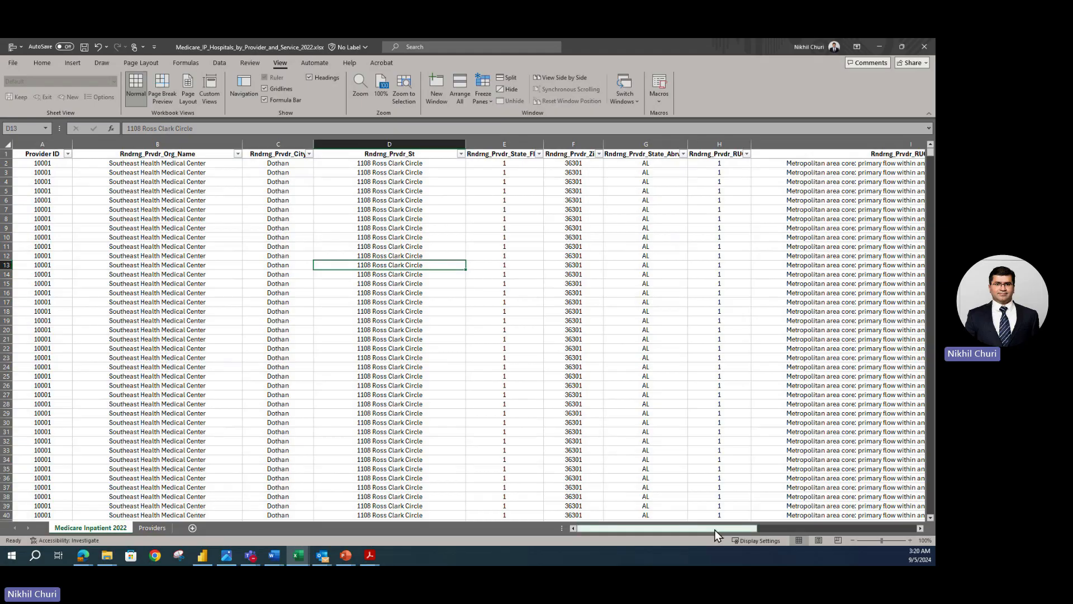
# Step: Delete the provider organization name, city and street columns (B to D) from the Medicare Inpatient 2022 sheet
pyautogui.click(174, 302)
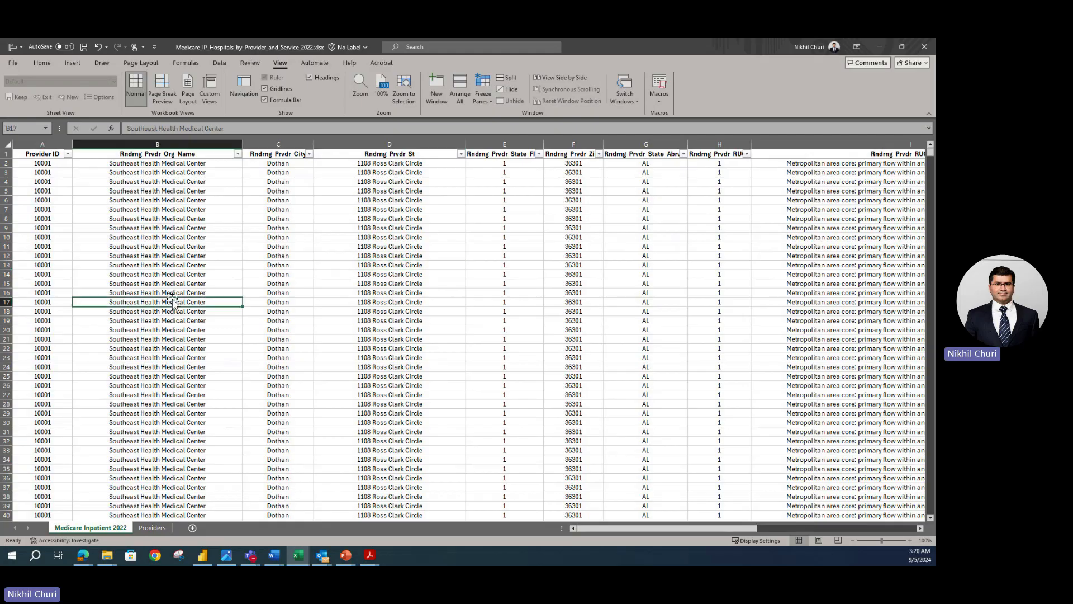
pyautogui.click(162, 528)
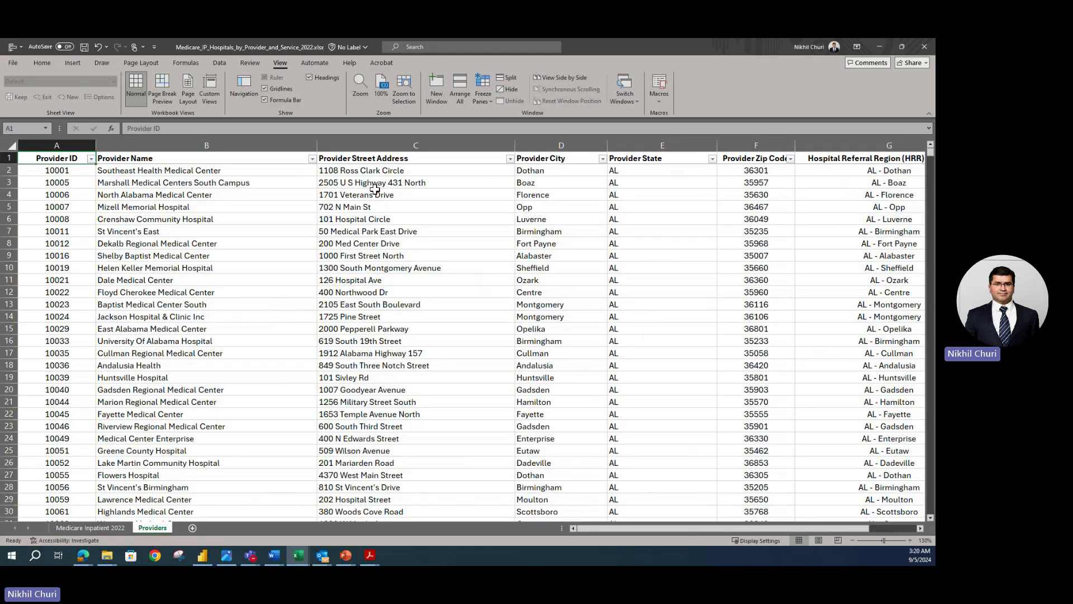
pyautogui.click(90, 528)
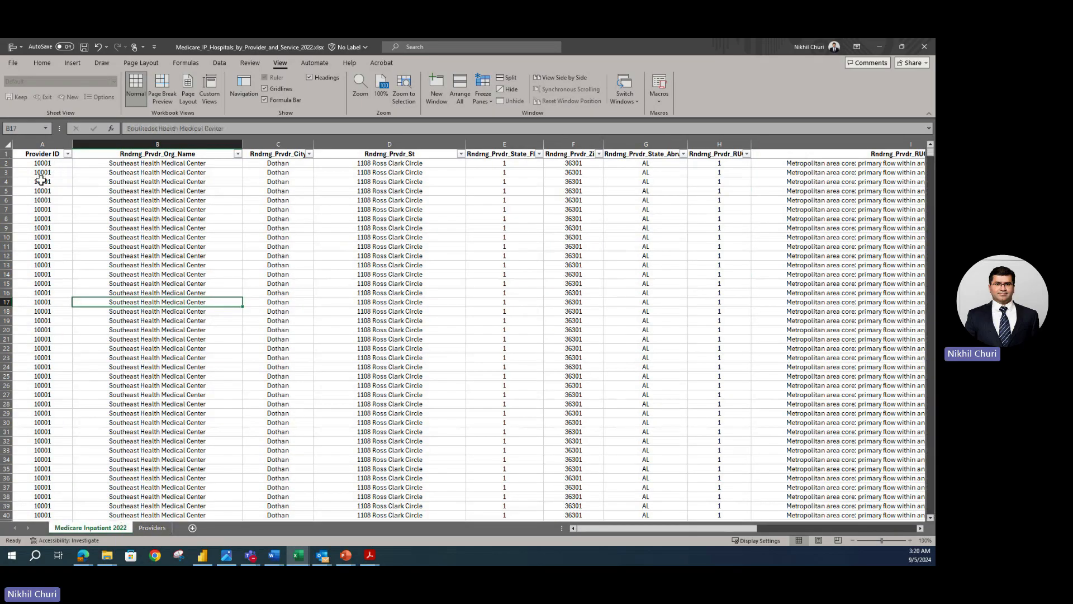
pyautogui.click(40, 176)
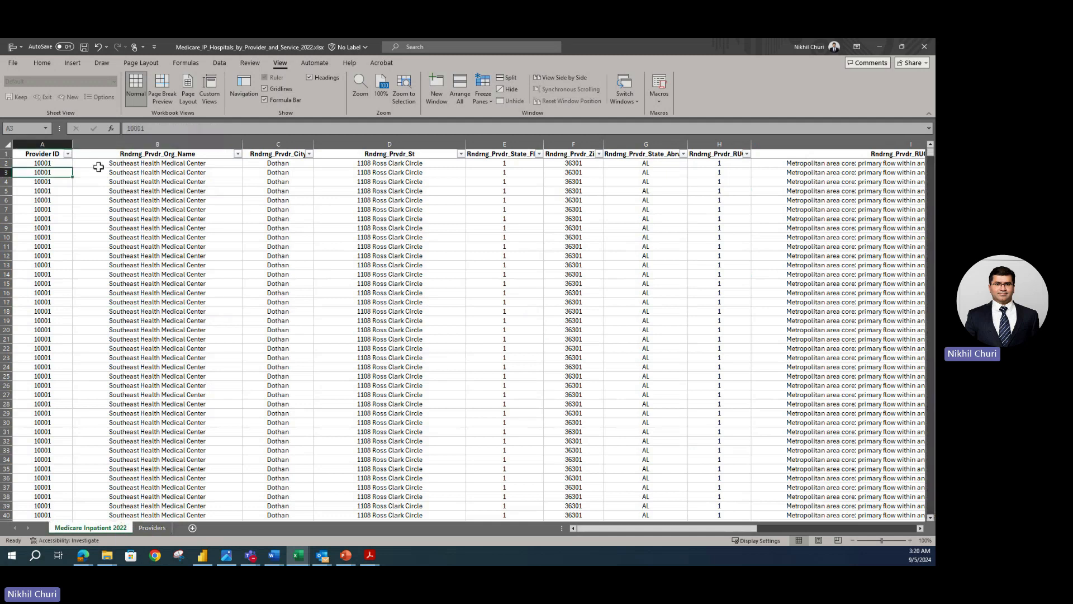
pyautogui.click(129, 143)
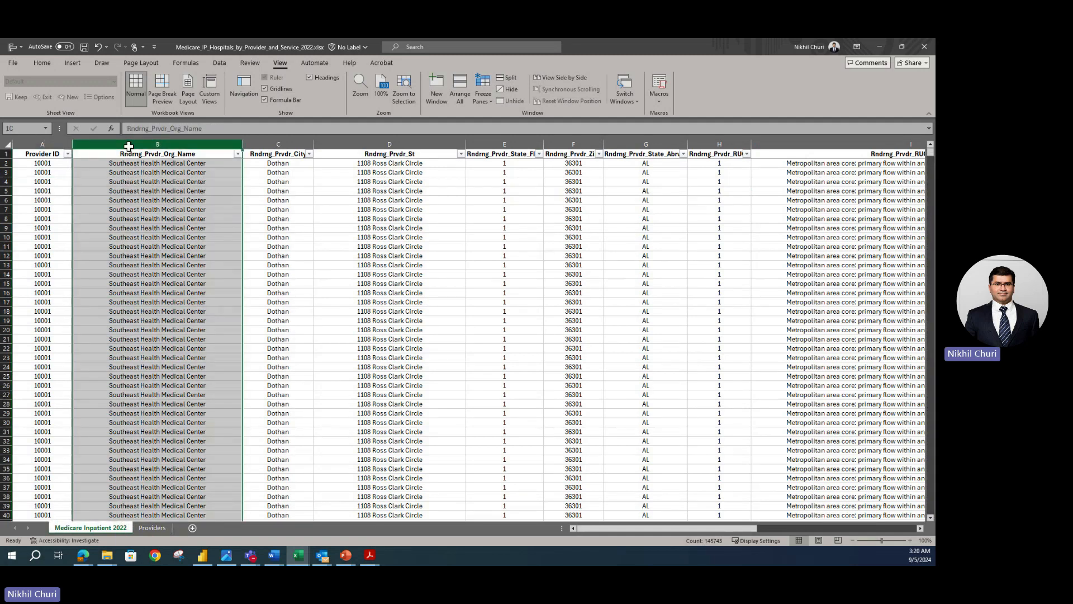
pyautogui.click(257, 274)
pyautogui.moveTo(168, 144); pyautogui.dragTo(369, 143)
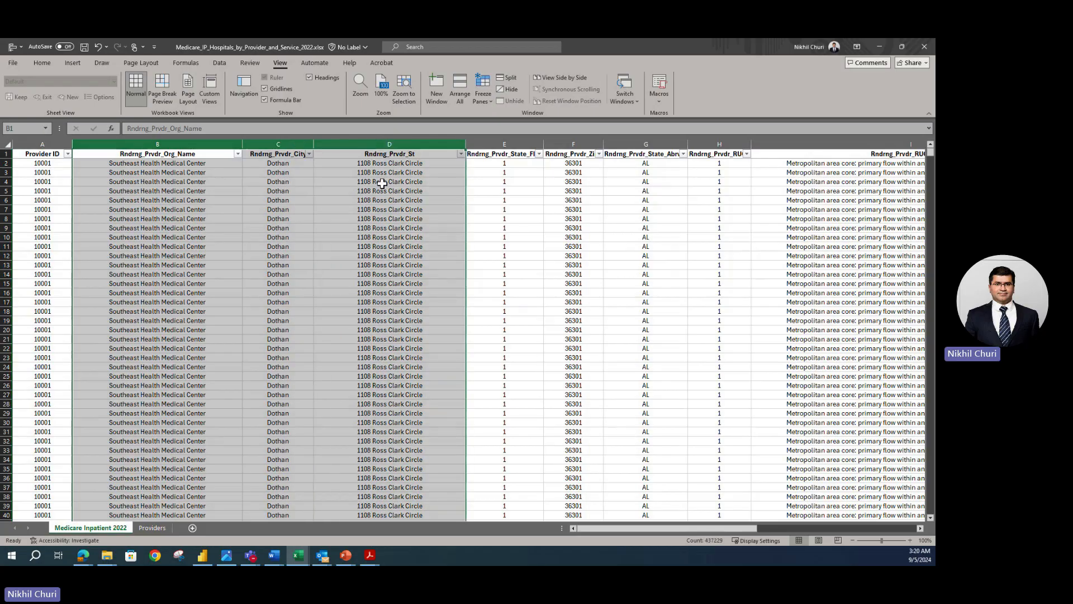
pyautogui.rightClick(381, 179)
pyautogui.press('Escape')
pyautogui.rightClick(190, 142)
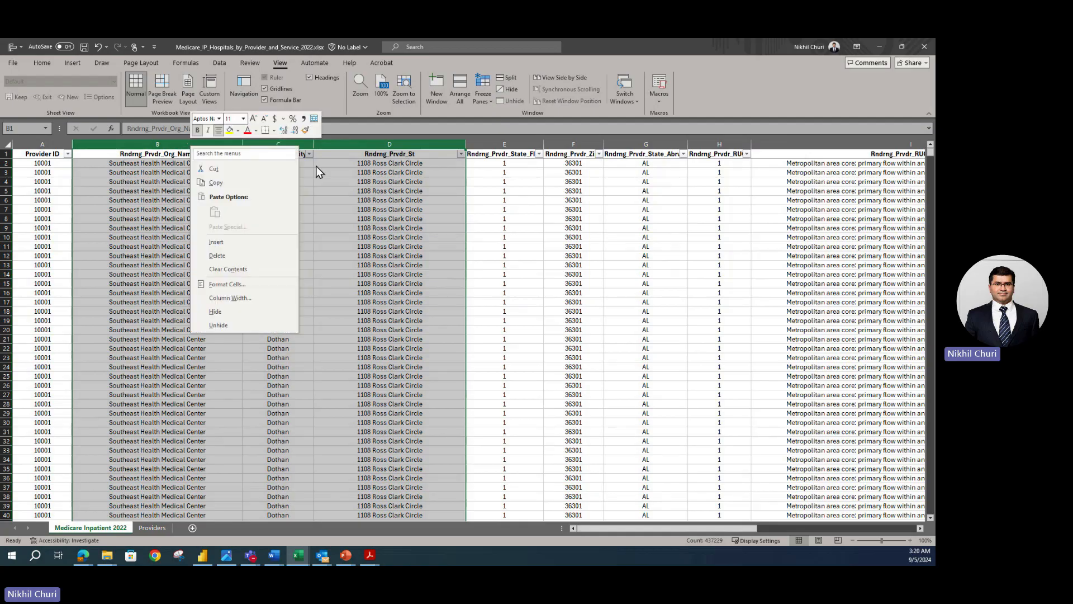
pyautogui.click(238, 255)
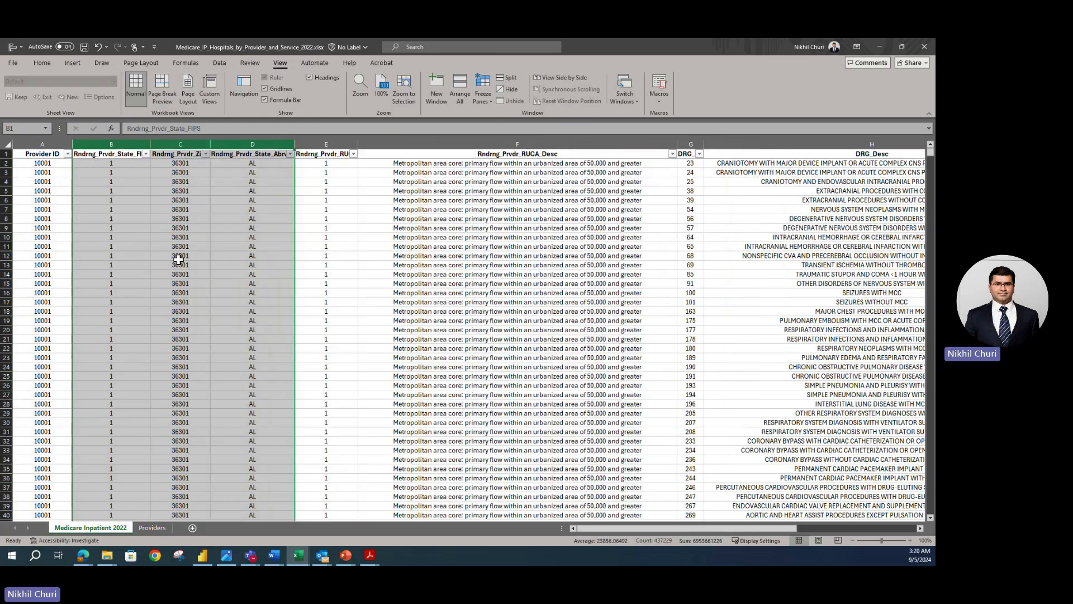
# Step: Delete the Rndrng_Prvdr_Zip5 and provider state abbreviation columns from the Medicare Inpatient 2022 sheet
pyautogui.click(159, 264)
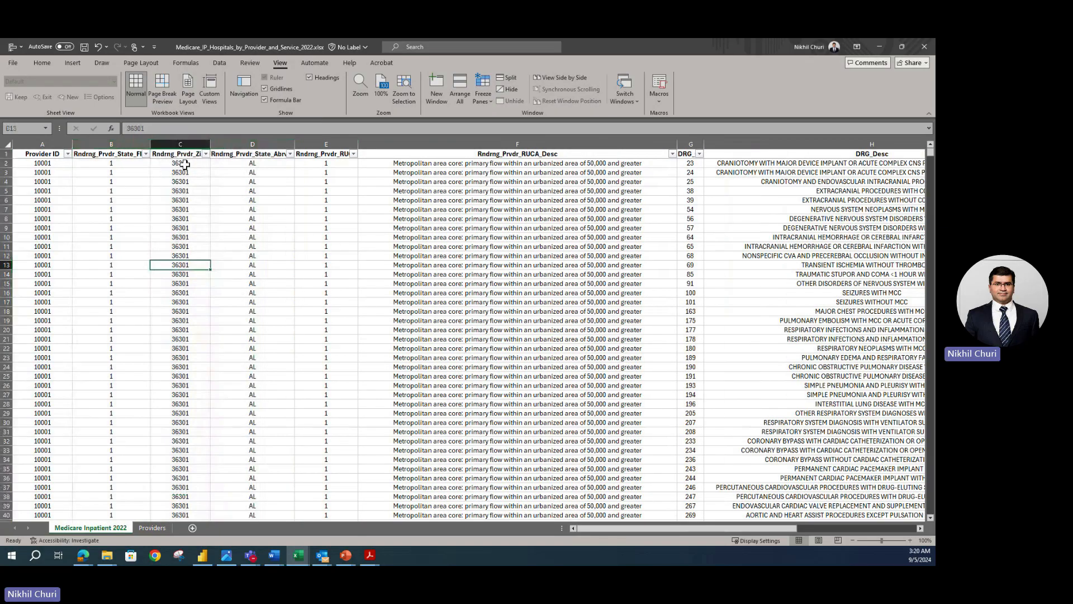
pyautogui.click(174, 144)
pyautogui.rightClick(175, 140)
pyautogui.press('Escape')
pyautogui.click(195, 201)
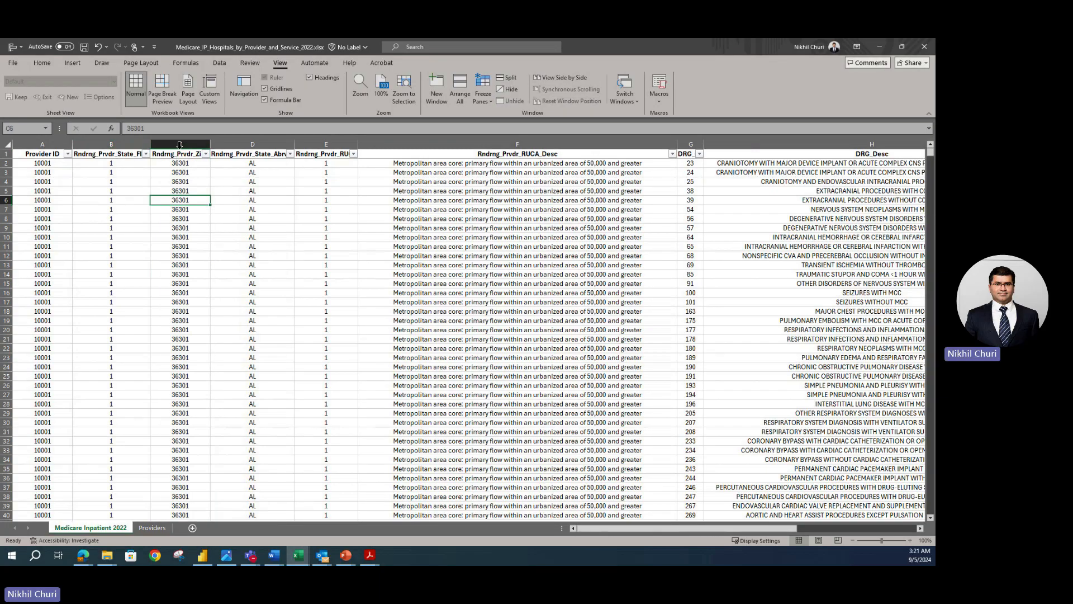
pyautogui.moveTo(180, 145); pyautogui.dragTo(252, 145)
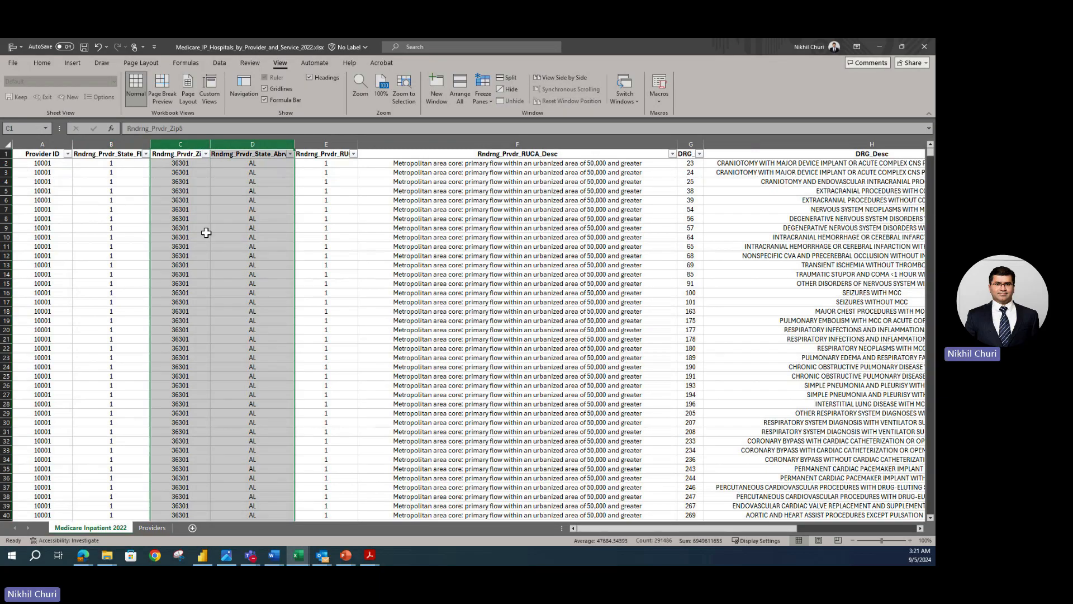
pyautogui.rightClick(193, 205)
pyautogui.click(230, 314)
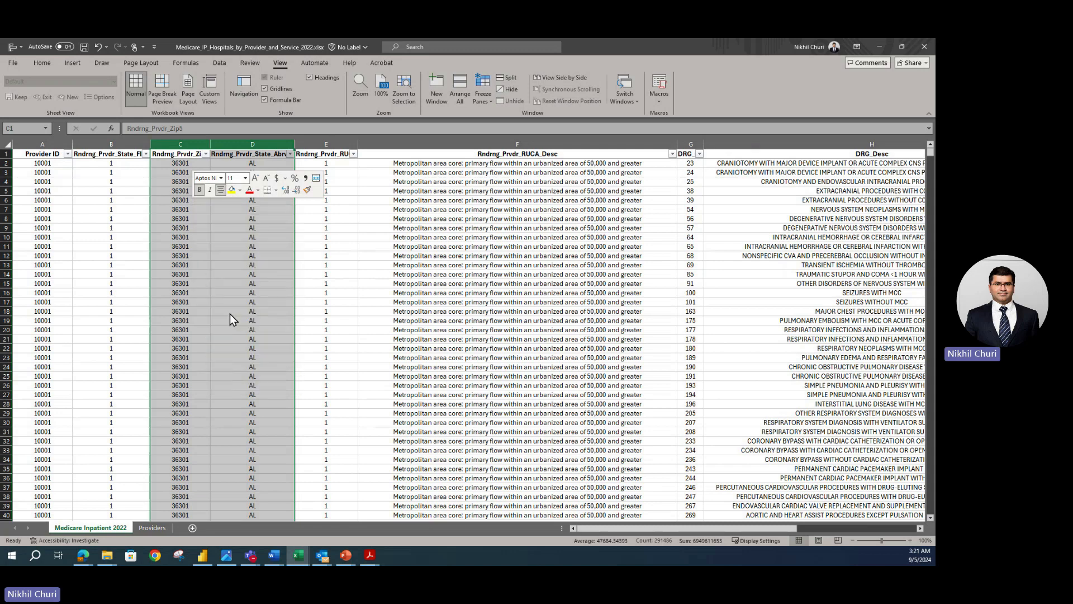
pyautogui.click(369, 328)
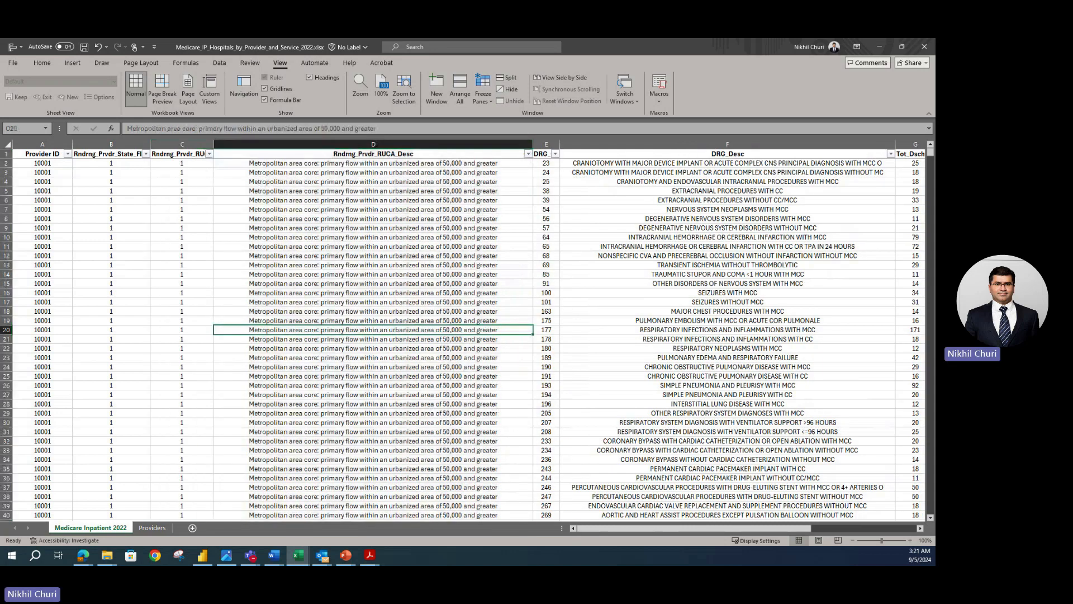
# Step: Examine the remaining column headers, from state FIPS and RUCA through DRG code, total discharges and average submitted covered charges
pyautogui.click(341, 238)
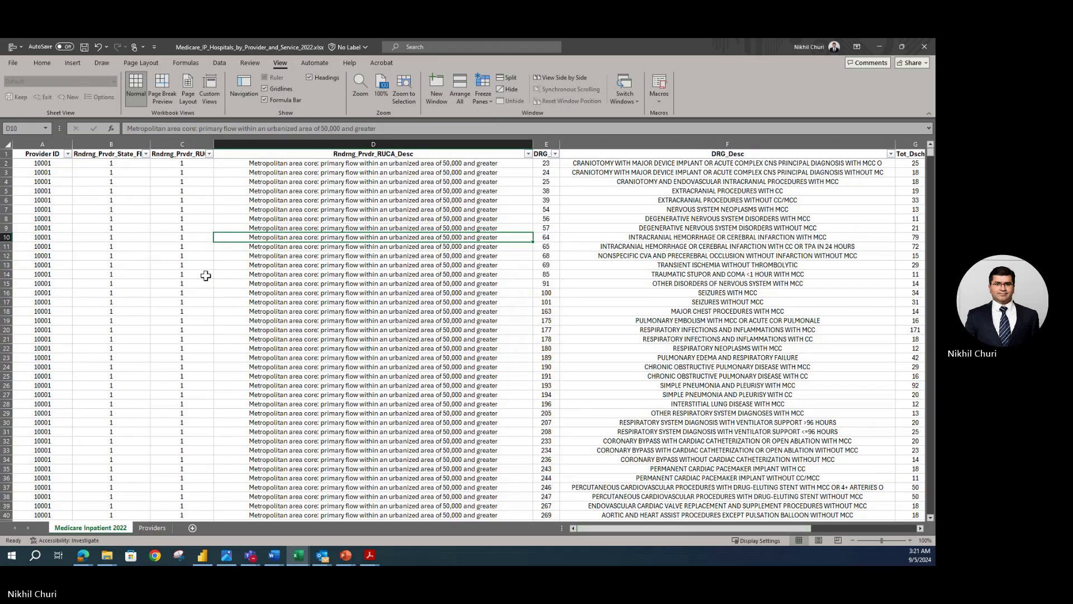
pyautogui.click(116, 156)
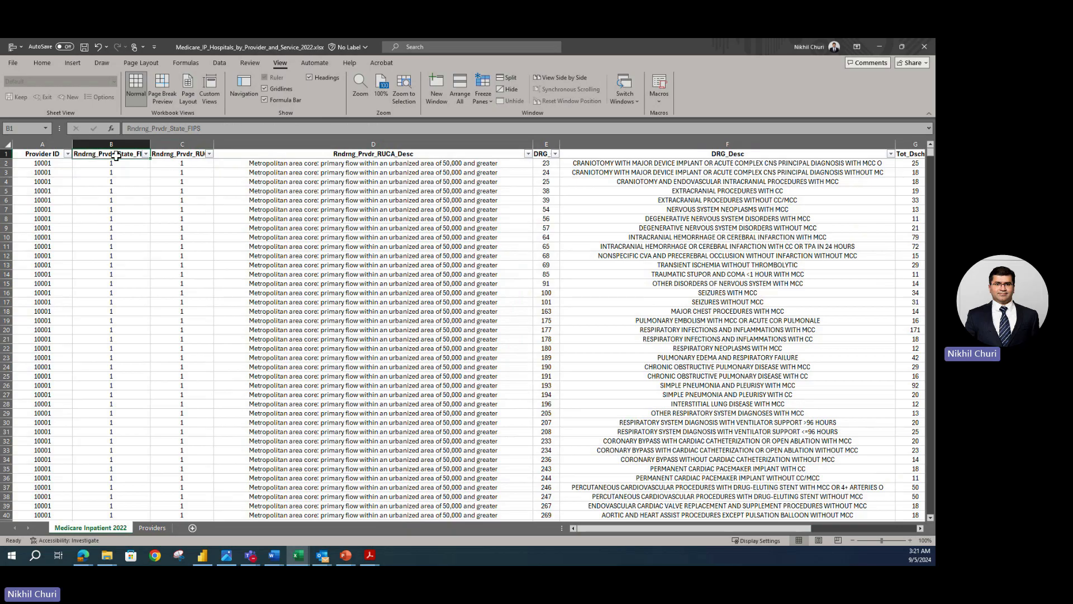
pyautogui.click(195, 156)
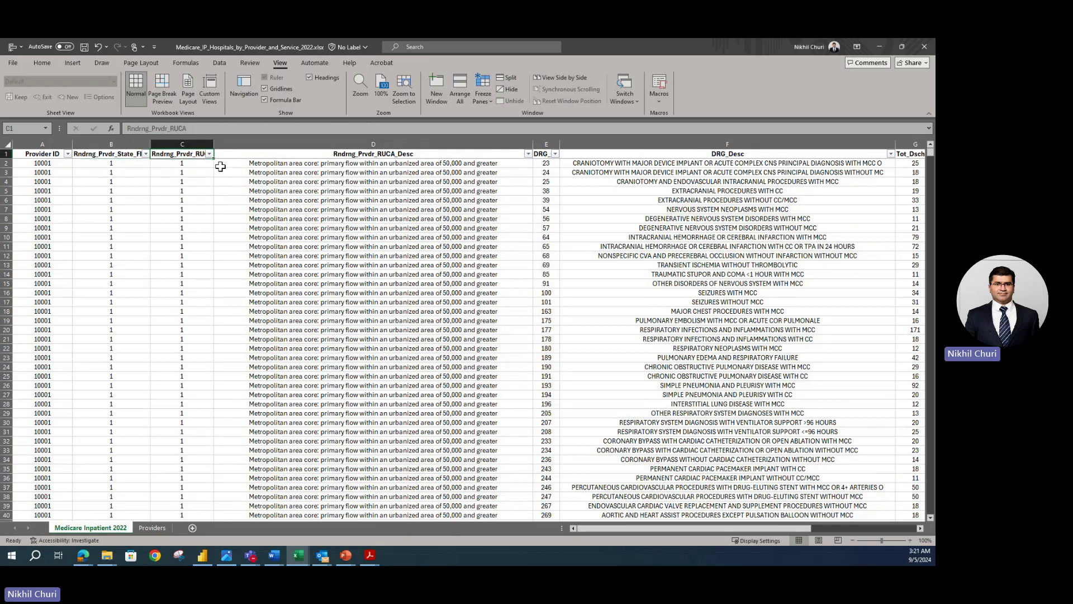
pyautogui.click(356, 221)
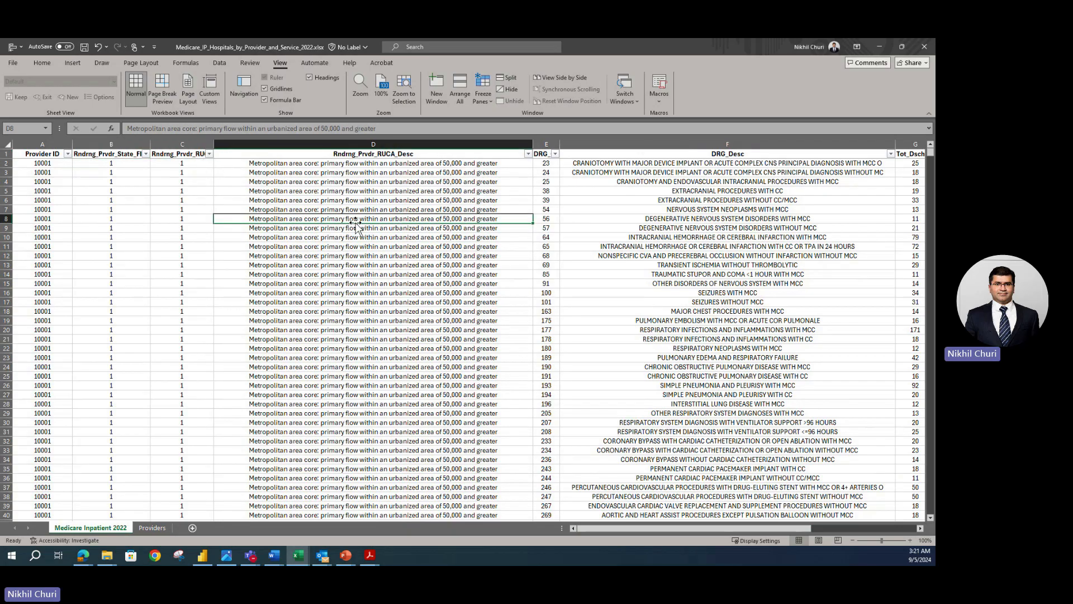
pyautogui.click(547, 190)
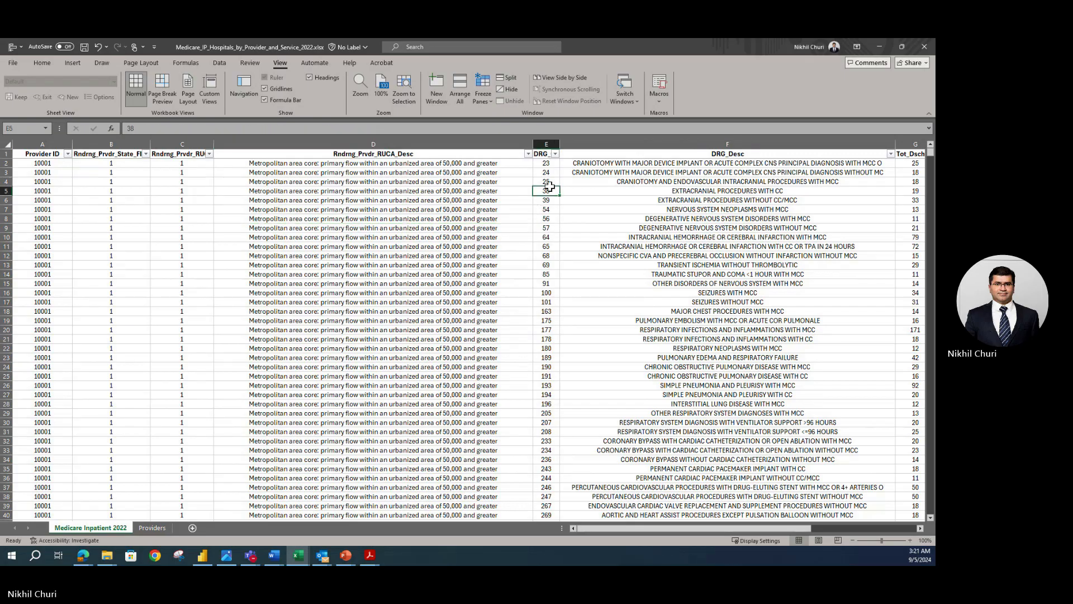
pyautogui.click(546, 155)
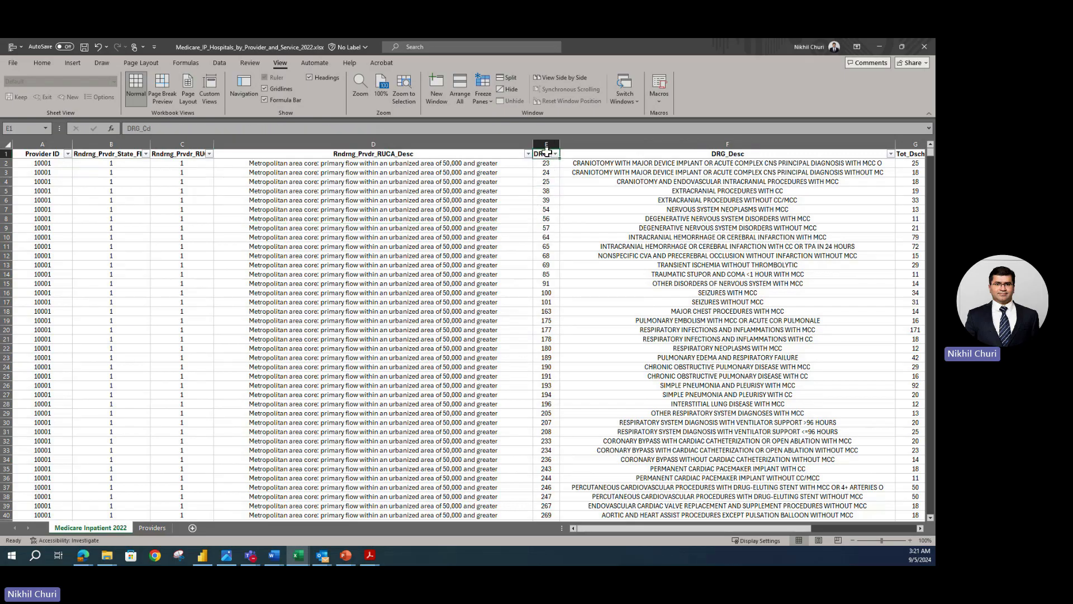
pyautogui.moveTo(695, 530); pyautogui.dragTo(766, 522)
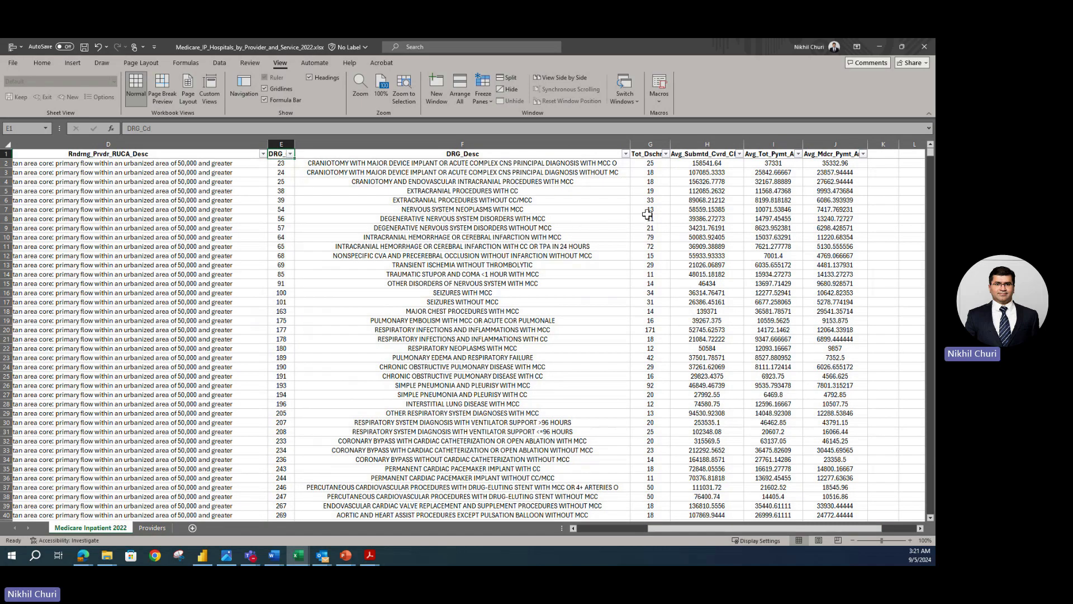
pyautogui.click(649, 200)
pyautogui.click(647, 157)
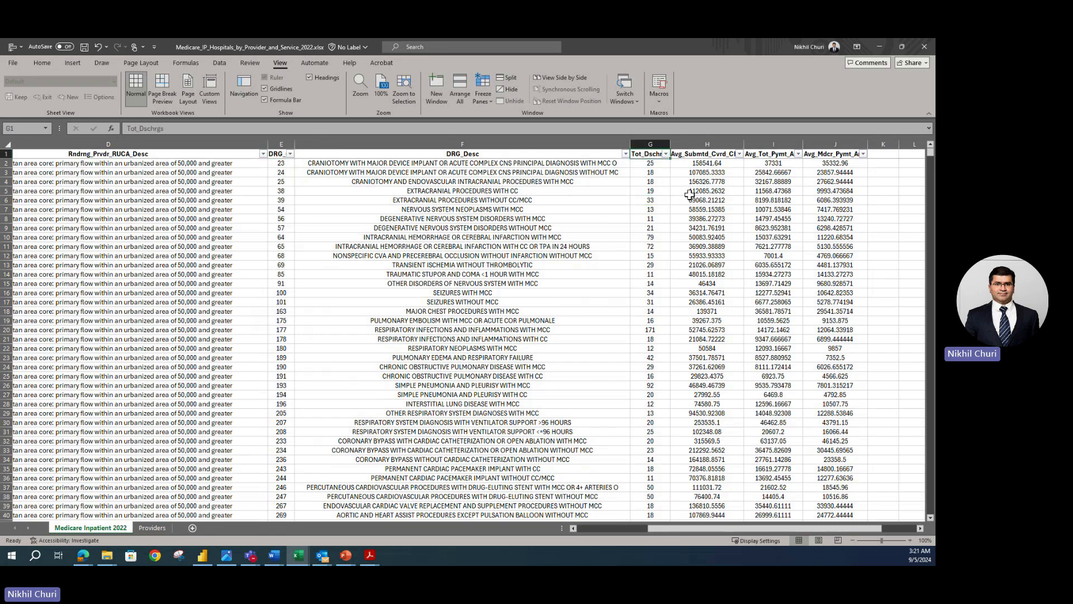
pyautogui.click(682, 155)
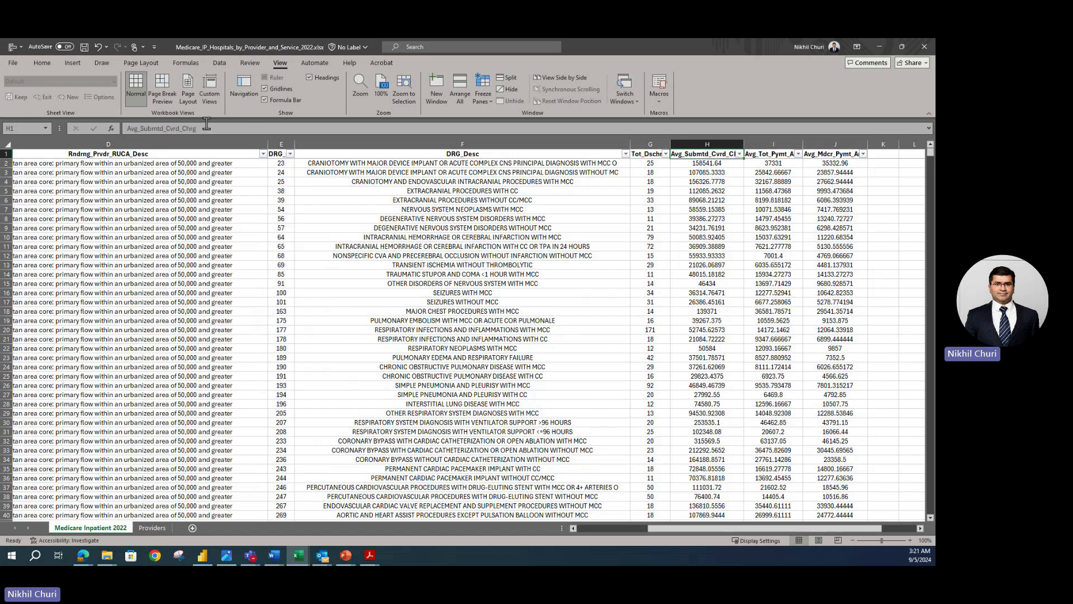
# Step: Examine the average total payment and average Medicare payment column headers and the DRG descriptions
pyautogui.click(775, 158)
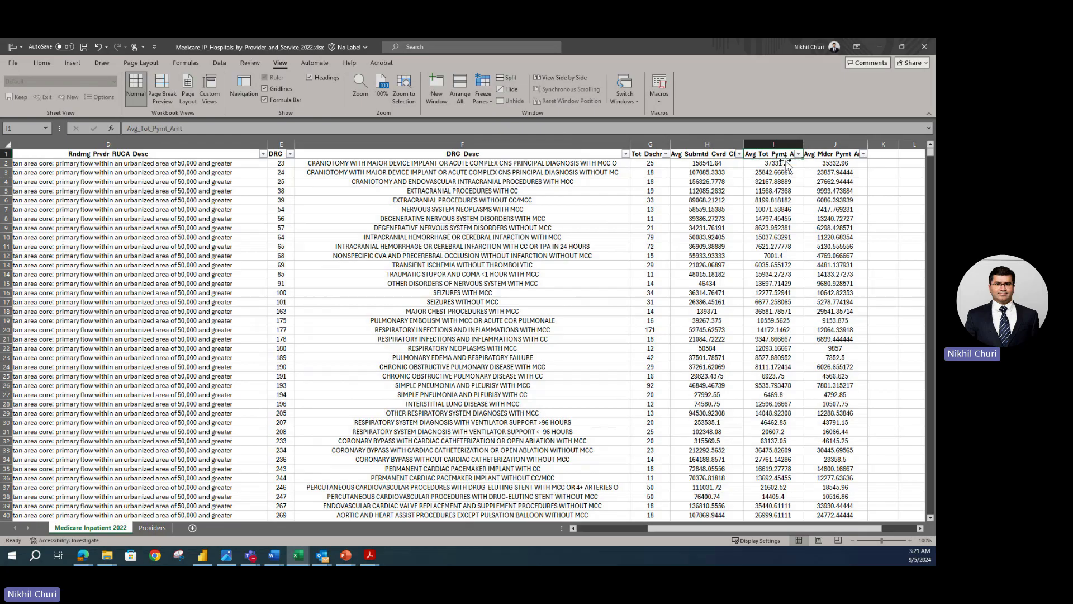
pyautogui.click(828, 152)
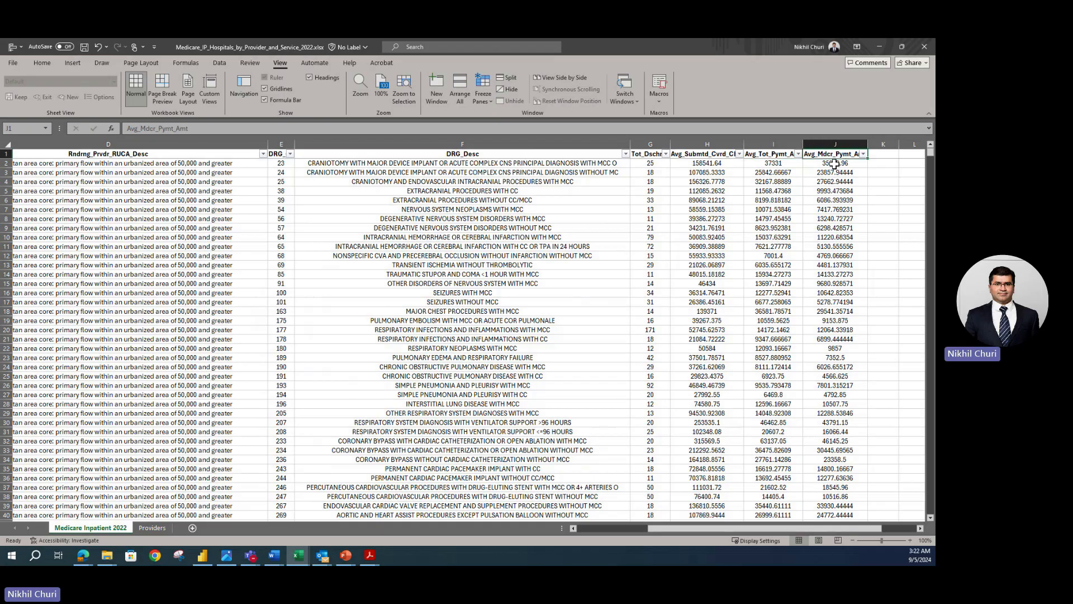
pyautogui.click(575, 255)
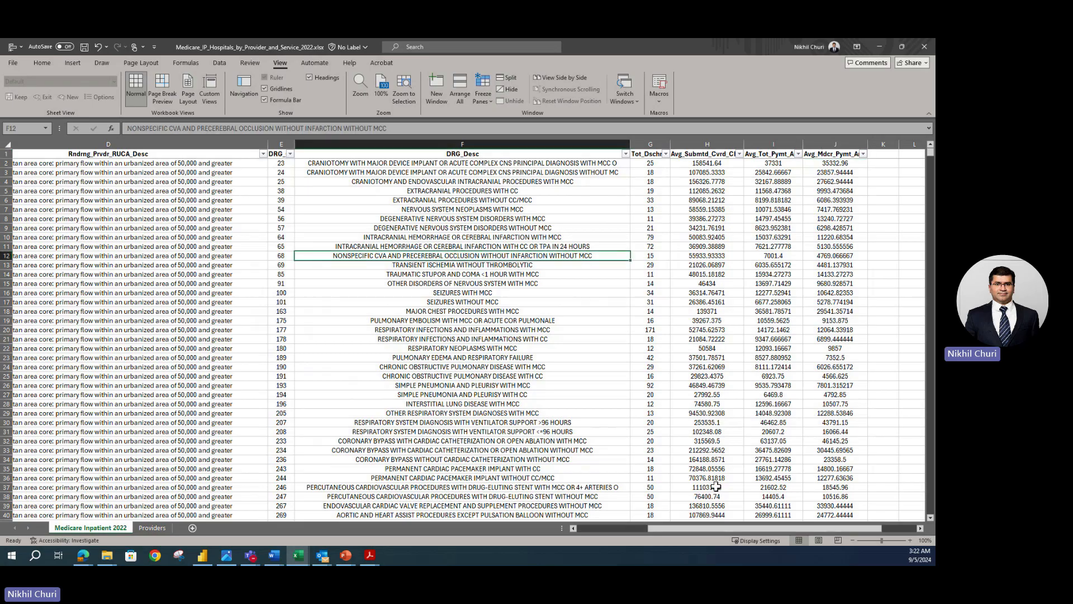
pyautogui.moveTo(711, 529); pyautogui.dragTo(642, 529)
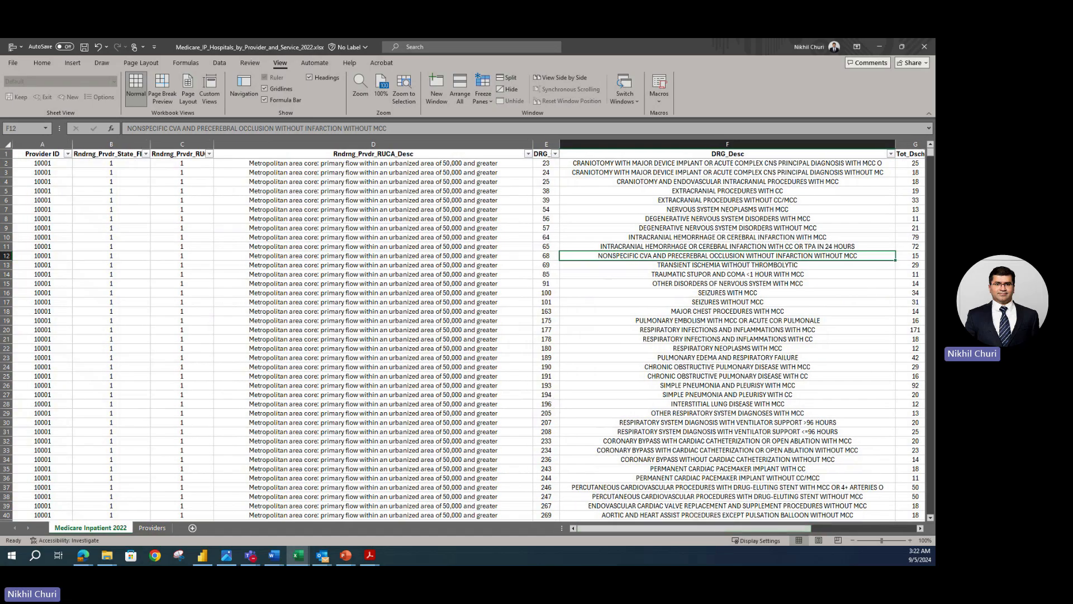
pyautogui.hotkey('alt', 'Tab')
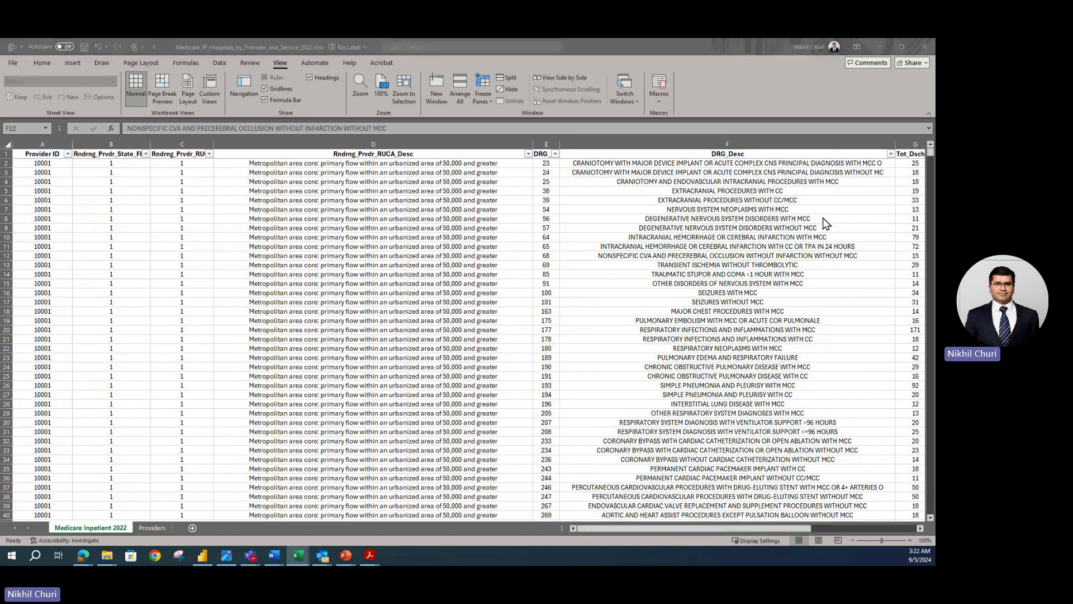
pyautogui.hotkey('alt', 'Tab')
# Step: Delete the provider state FIPS and RUCA code columns (B and C) from the Medicare Inpatient 2022 sheet
pyautogui.moveTo(103, 145); pyautogui.dragTo(166, 145)
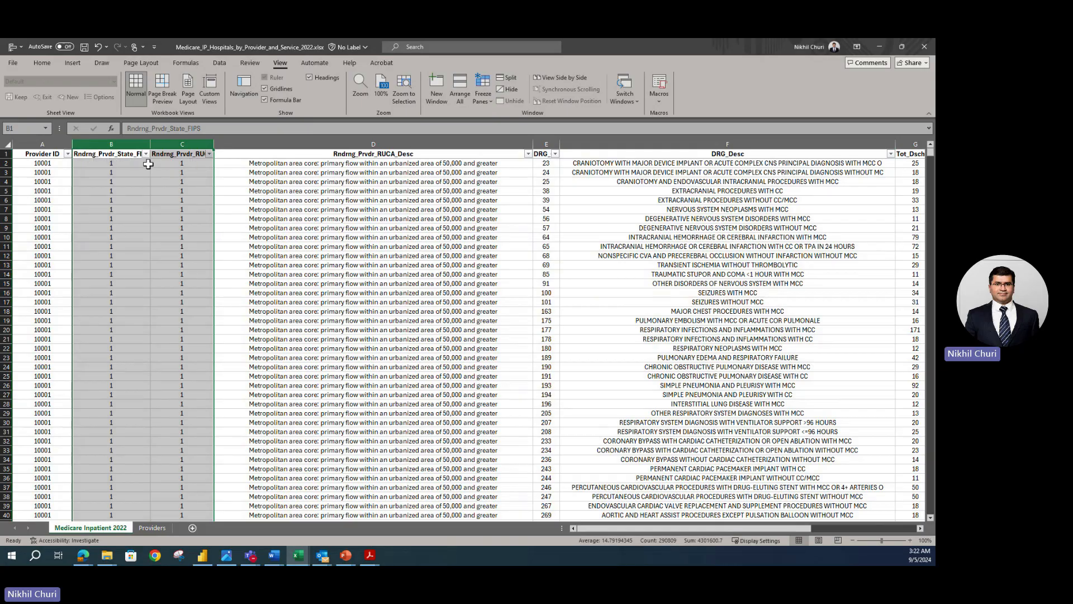
pyautogui.rightClick(124, 143)
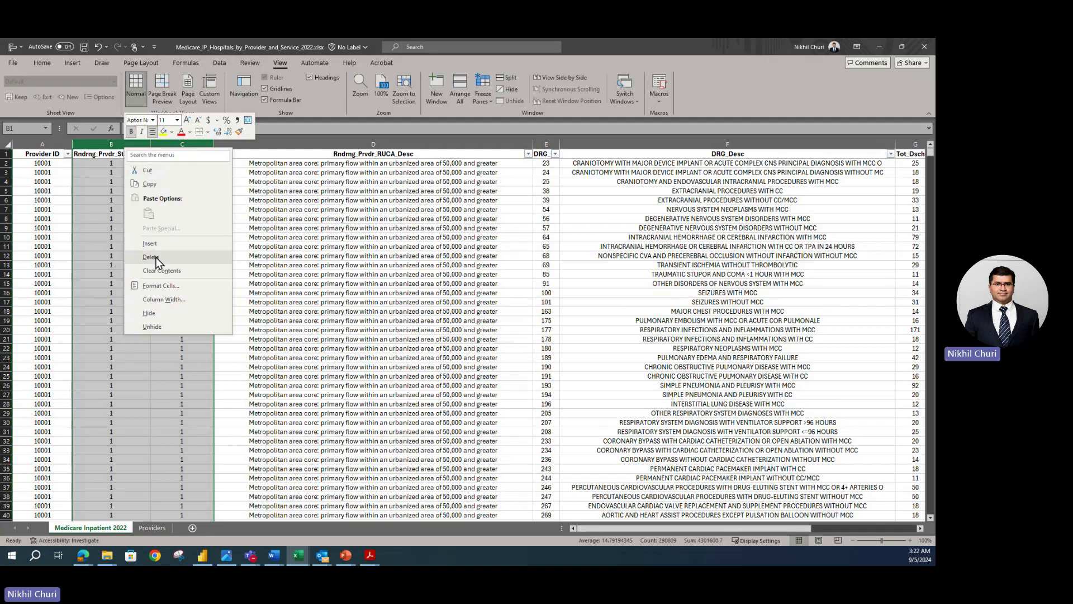
pyautogui.click(154, 256)
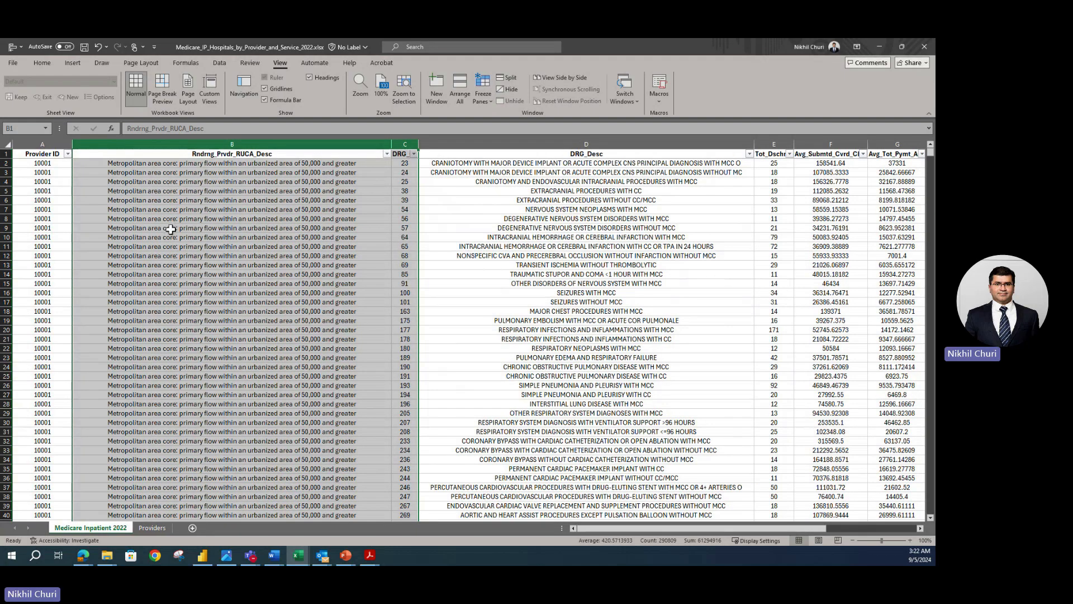
pyautogui.click(177, 228)
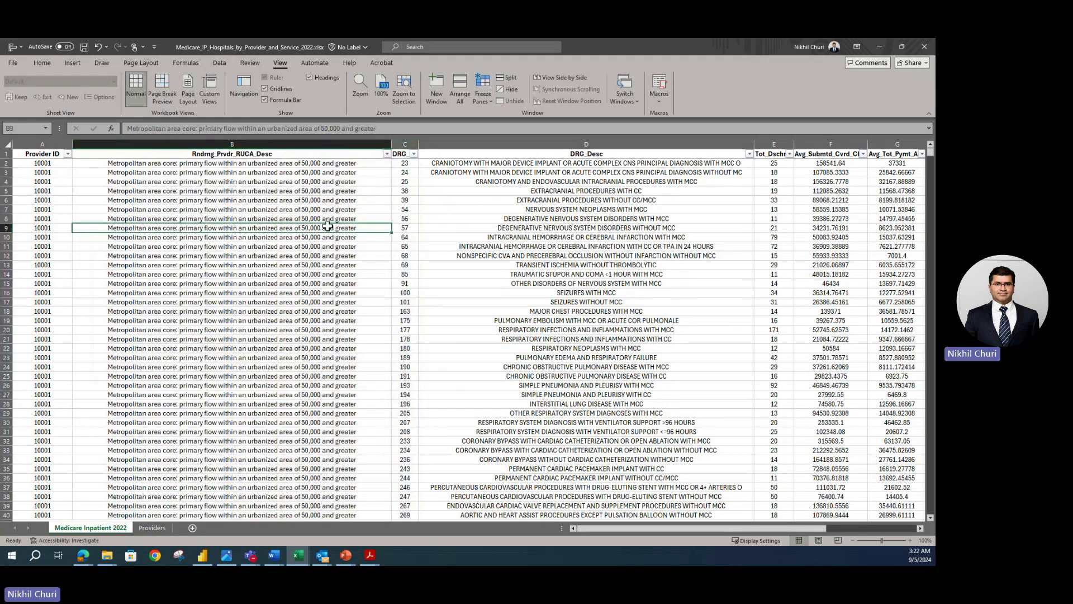
# Step: Delete the Rndrng_Prvdr_RUCA_Desc column from the Medicare Inpatient 2022 sheet
pyautogui.scroll(-7, 288, 292)
pyautogui.scroll(7, 288, 291)
pyautogui.click(192, 146)
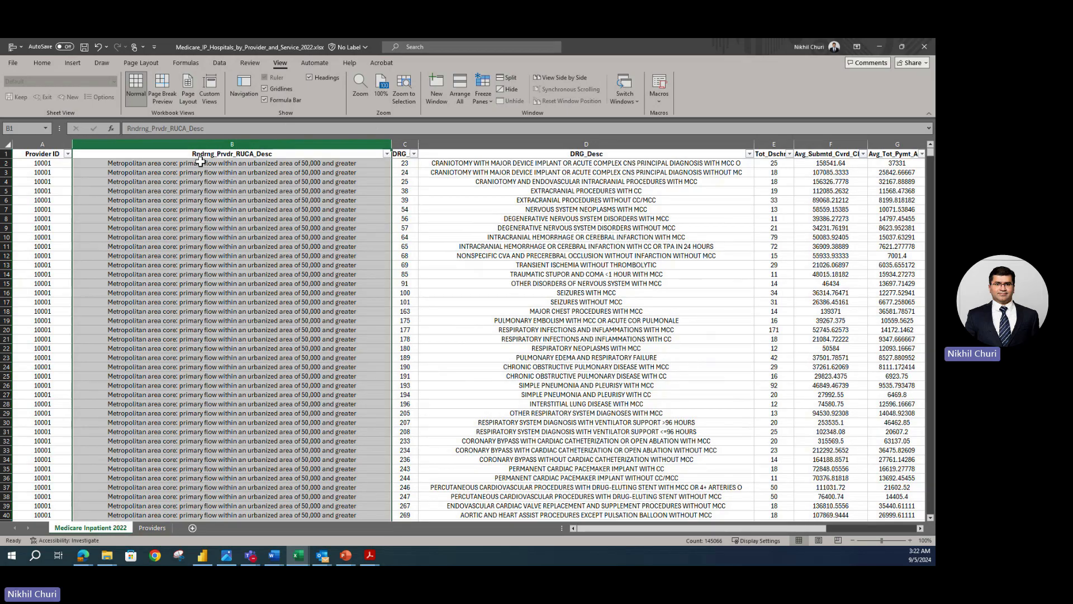
pyautogui.rightClick(268, 143)
pyautogui.click(308, 257)
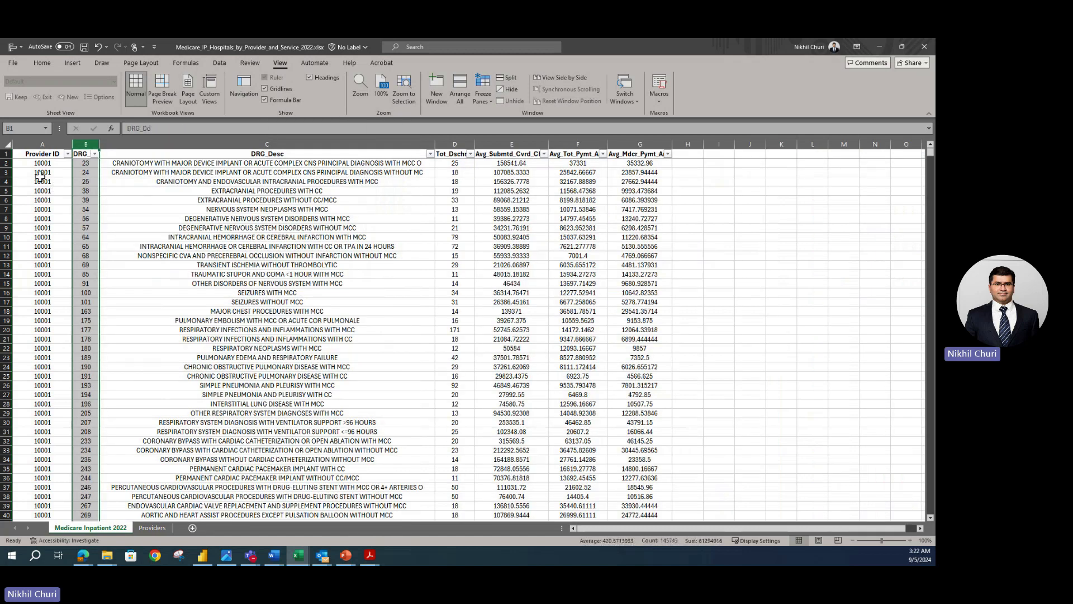
pyautogui.click(34, 172)
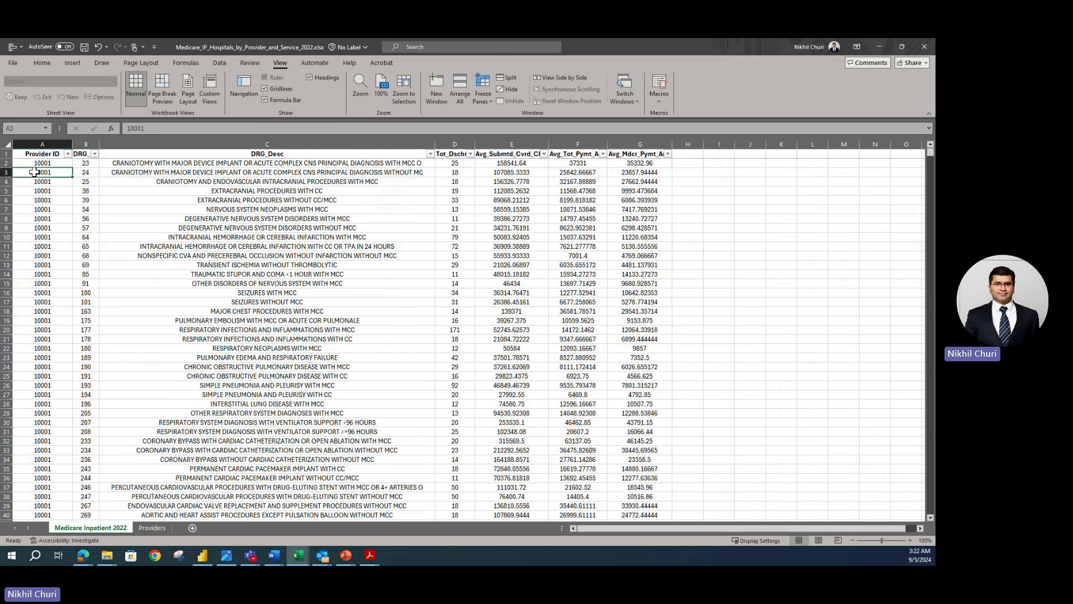
# Step: Examine the remaining Provider ID, DRG code, DRG description and total discharges columns
pyautogui.click(40, 154)
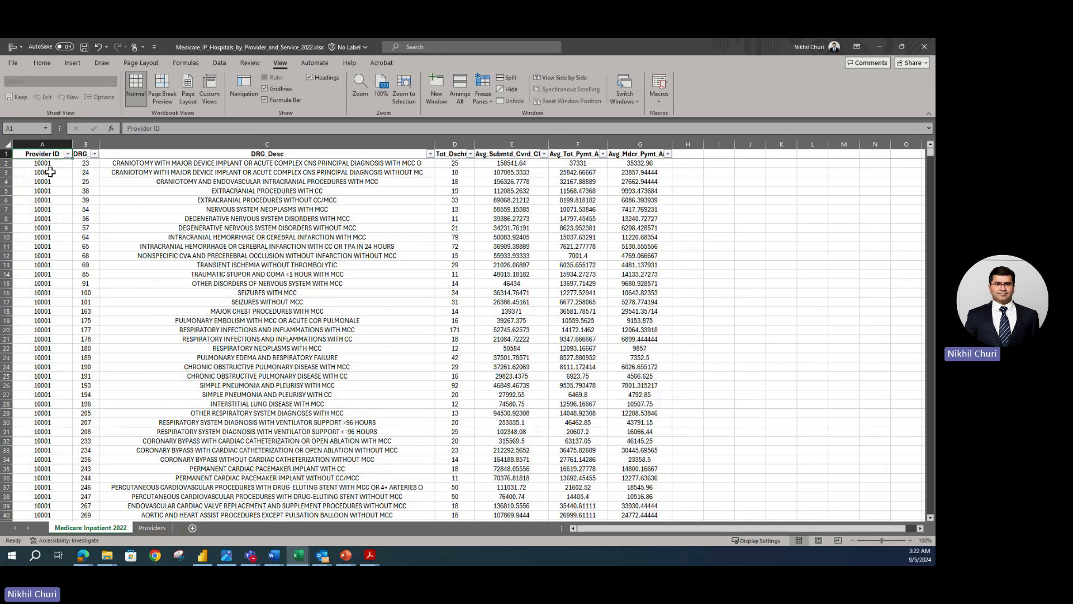
pyautogui.click(82, 153)
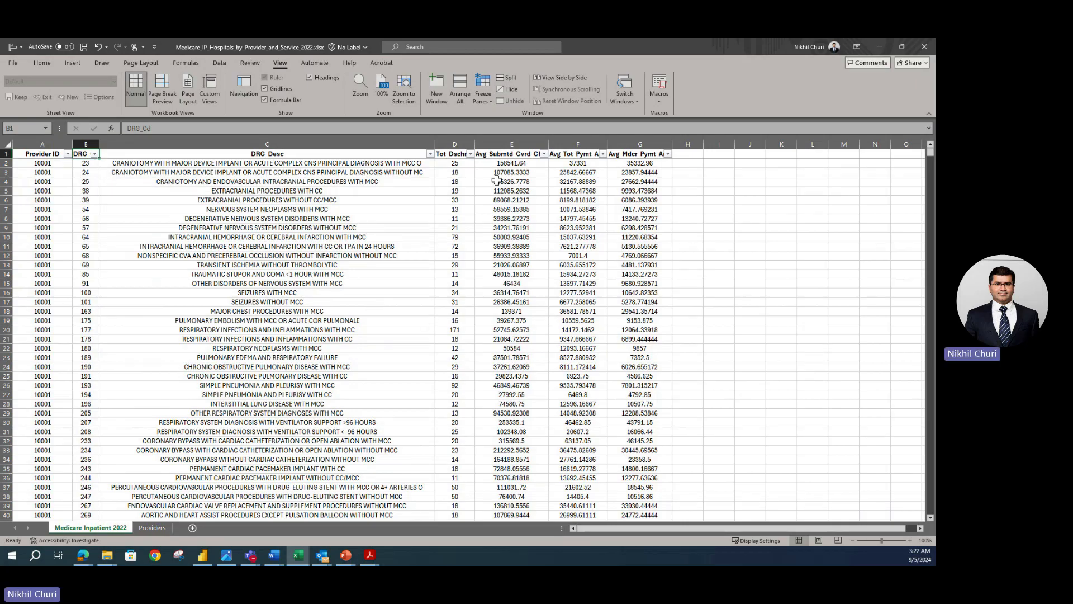
pyautogui.click(454, 156)
pyautogui.hotkey('ctrl', 'space')
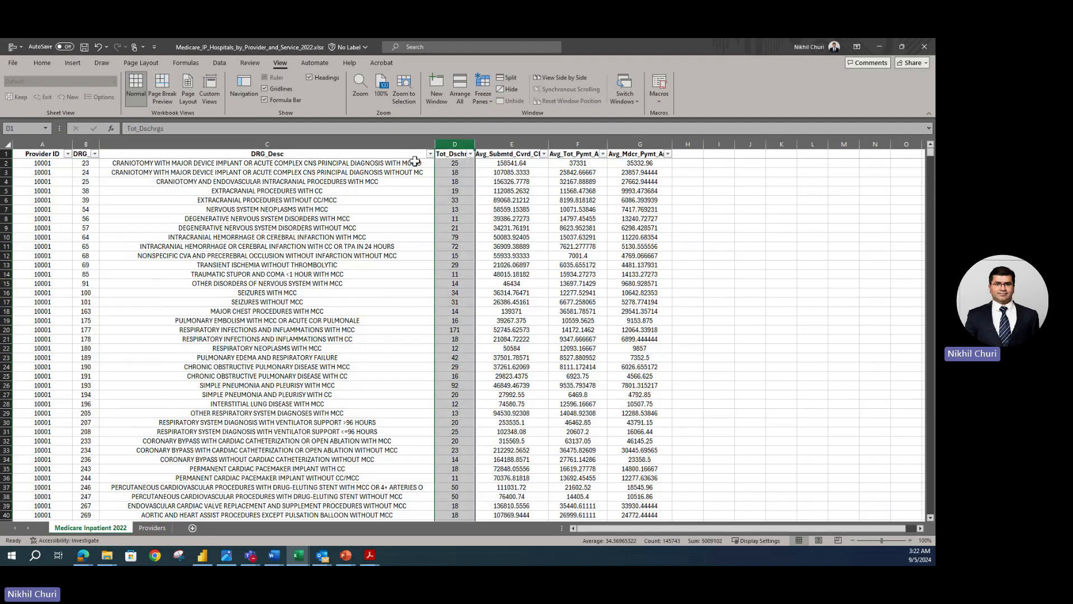
pyautogui.click(364, 194)
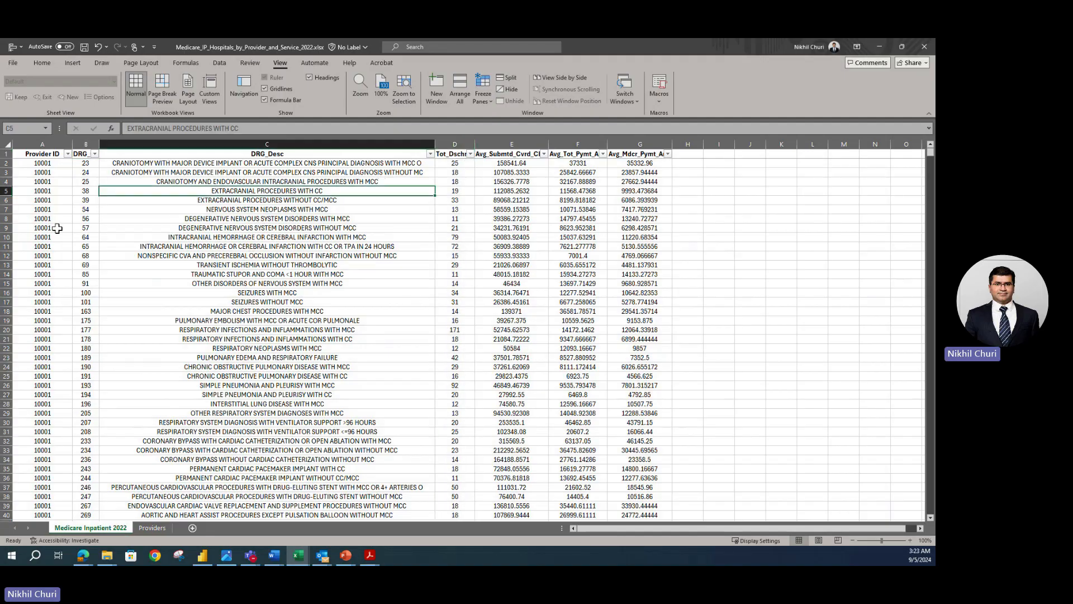
pyautogui.click(150, 143)
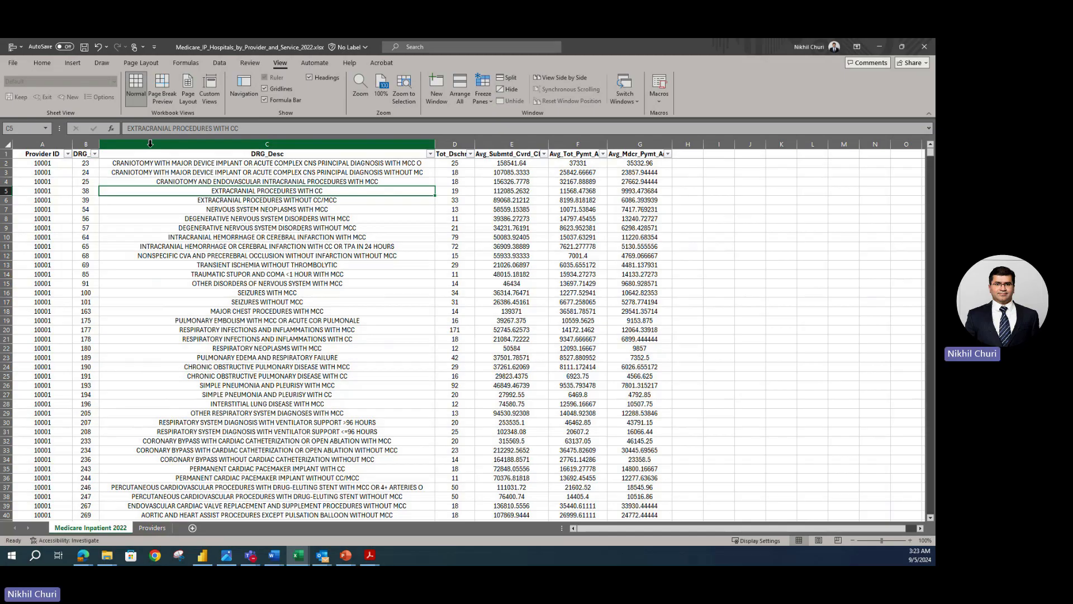
pyautogui.click(274, 275)
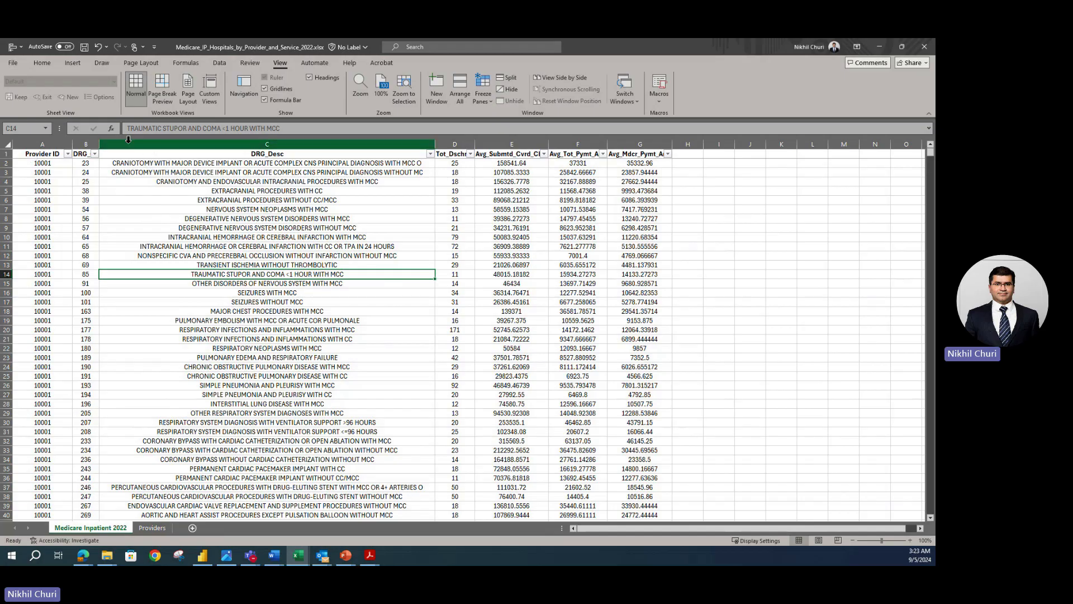
pyautogui.click(461, 181)
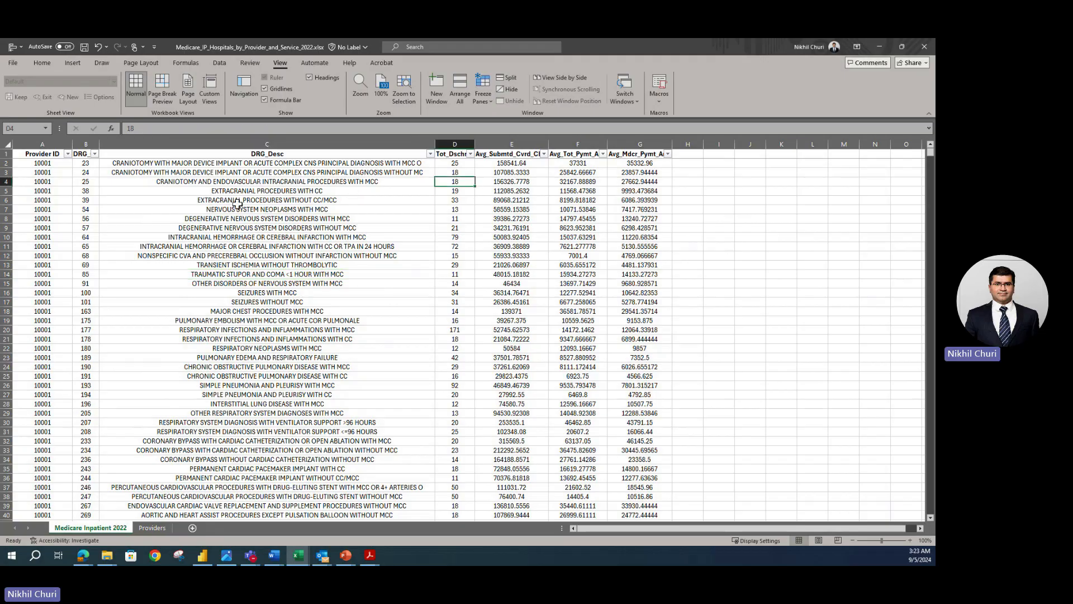
pyautogui.click(84, 154)
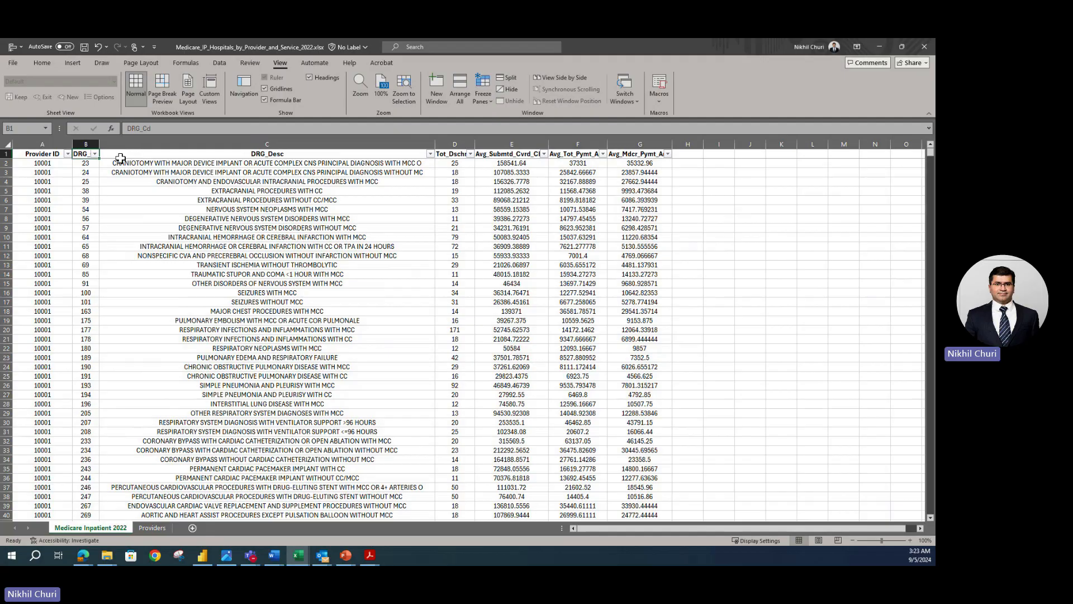
pyautogui.click(359, 152)
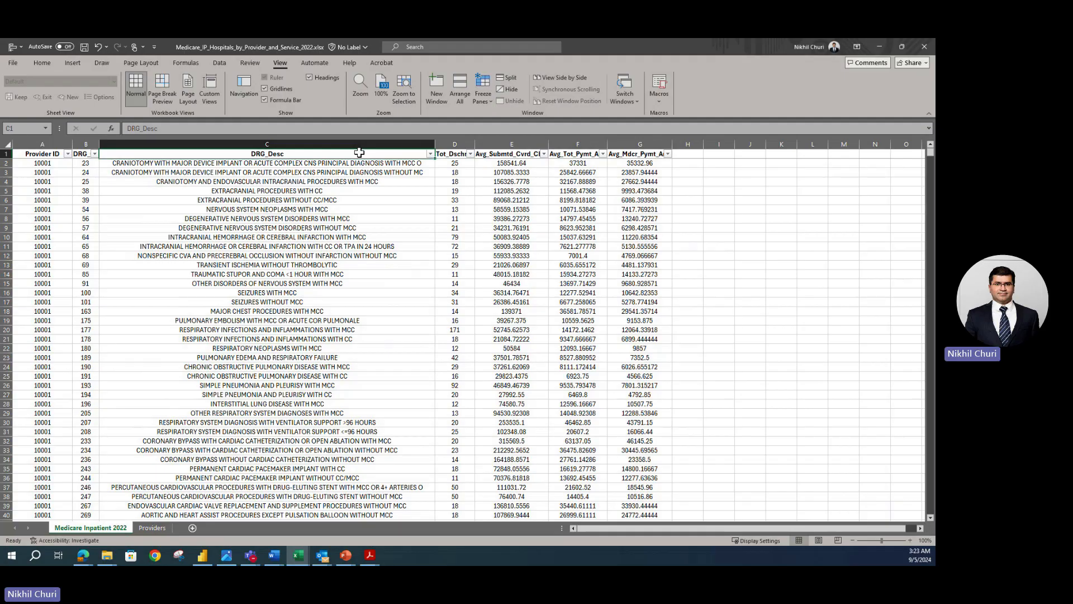
# Step: Rename the Tot_Dschrgs header in D1 as Total Discharges and fit the column width to it
pyautogui.click(455, 152)
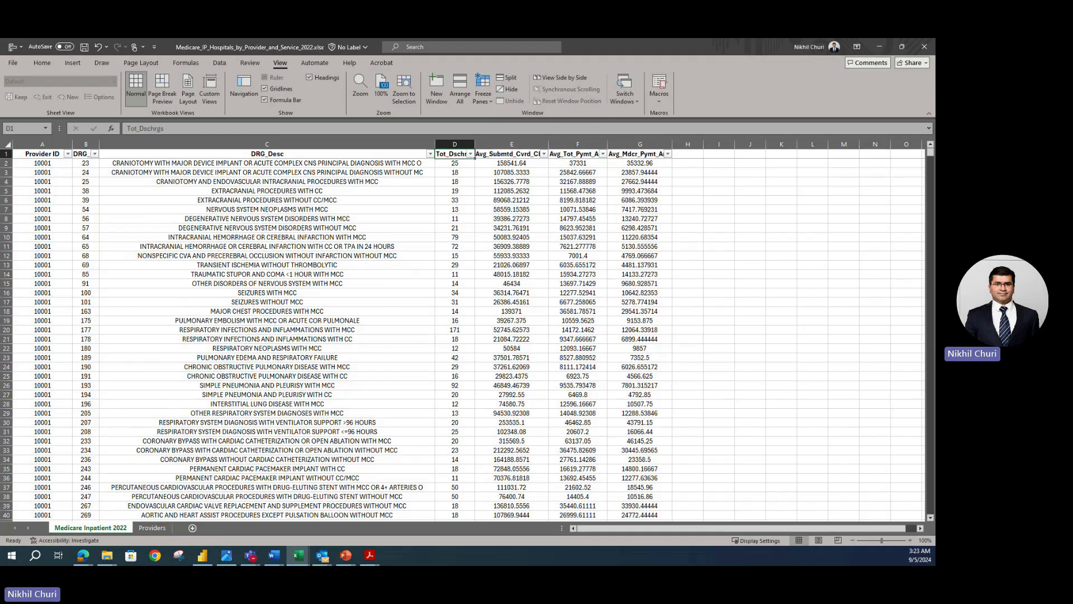
pyautogui.click(461, 158)
pyautogui.write('To')
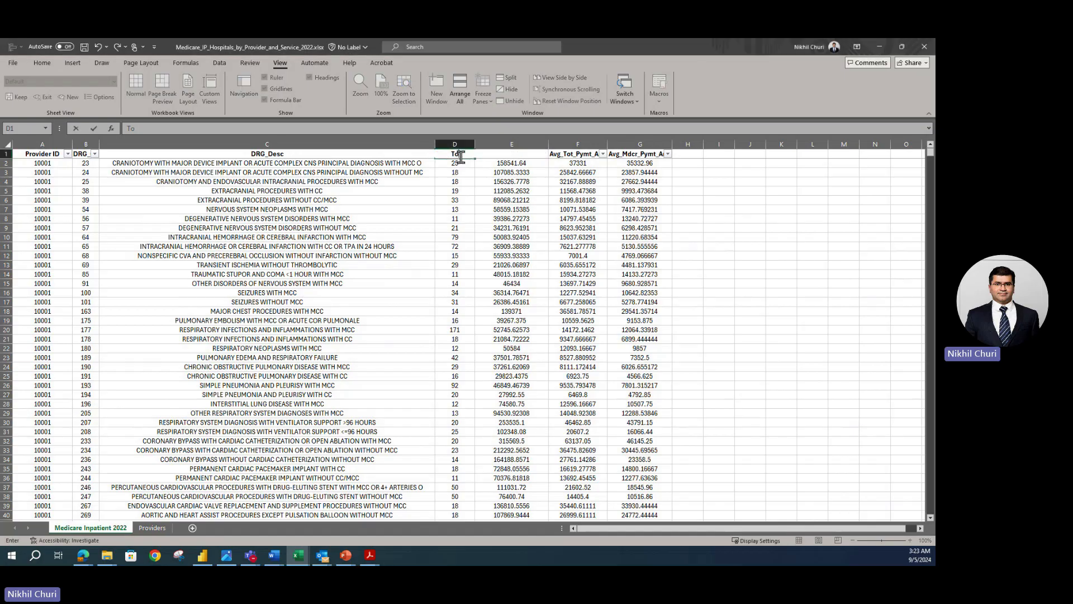
pyautogui.write('tal Discharges')
pyautogui.press('Return')
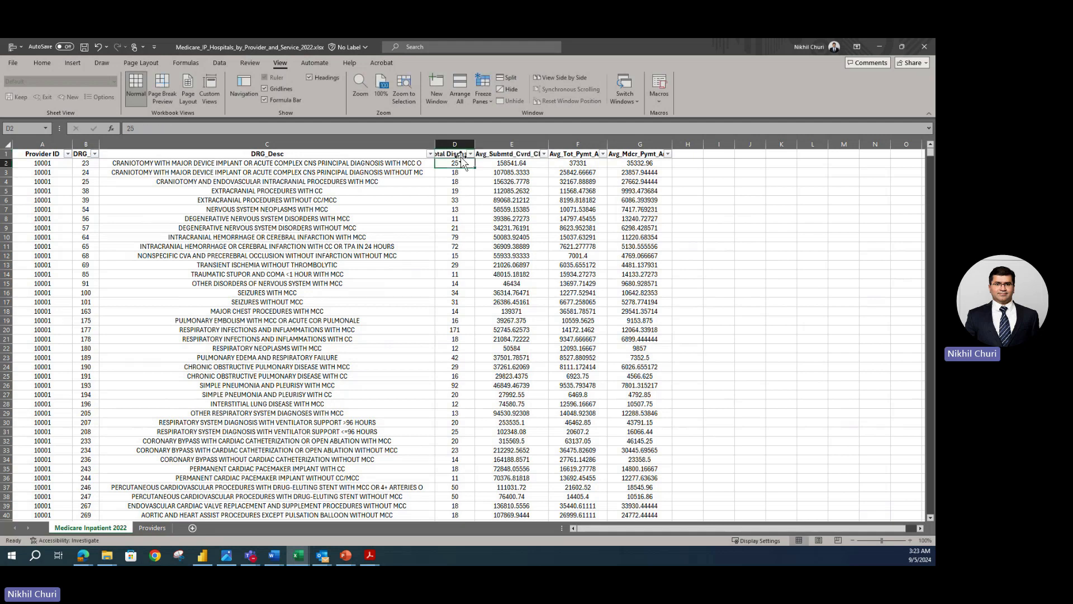
pyautogui.doubleClick(475, 144)
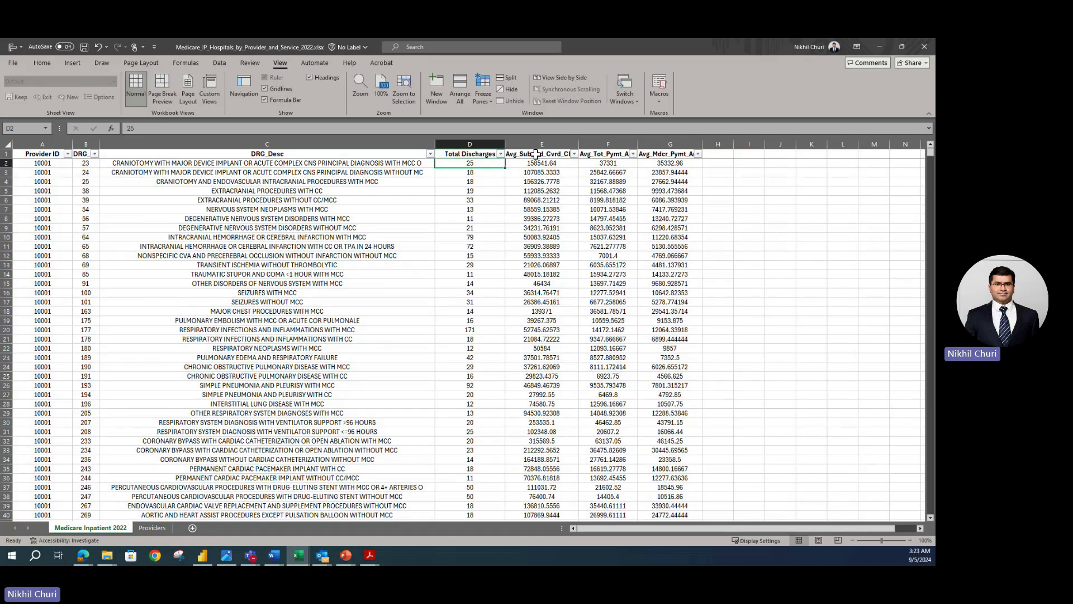
# Step: Rename the Avg_Submtd_Cvrd_Chrg header in E1 as Average Covered Charges and fit the column width to it
pyautogui.click(536, 154)
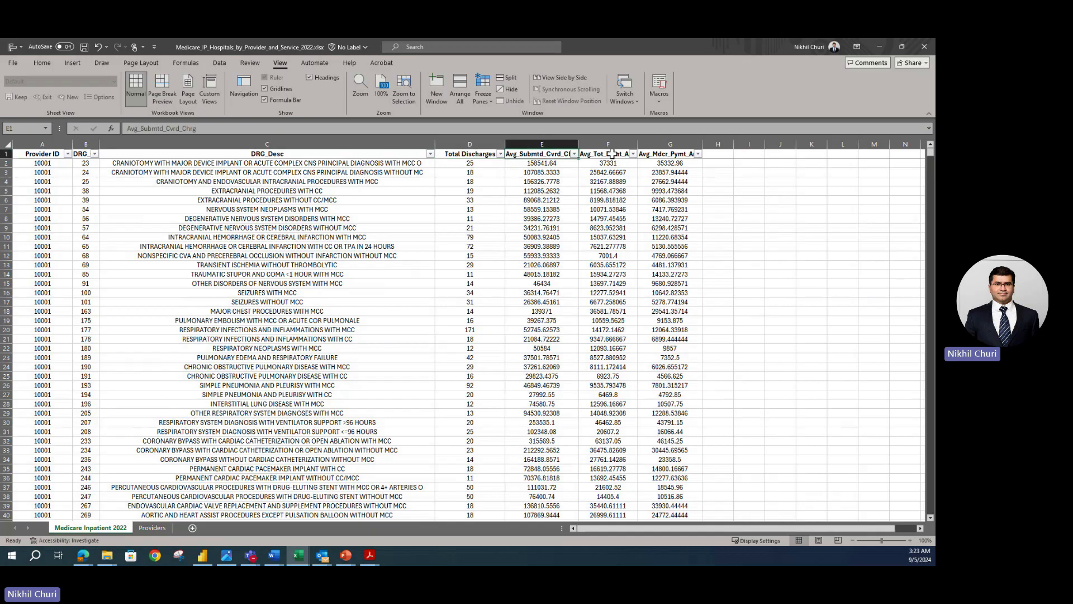
pyautogui.write('Average C')
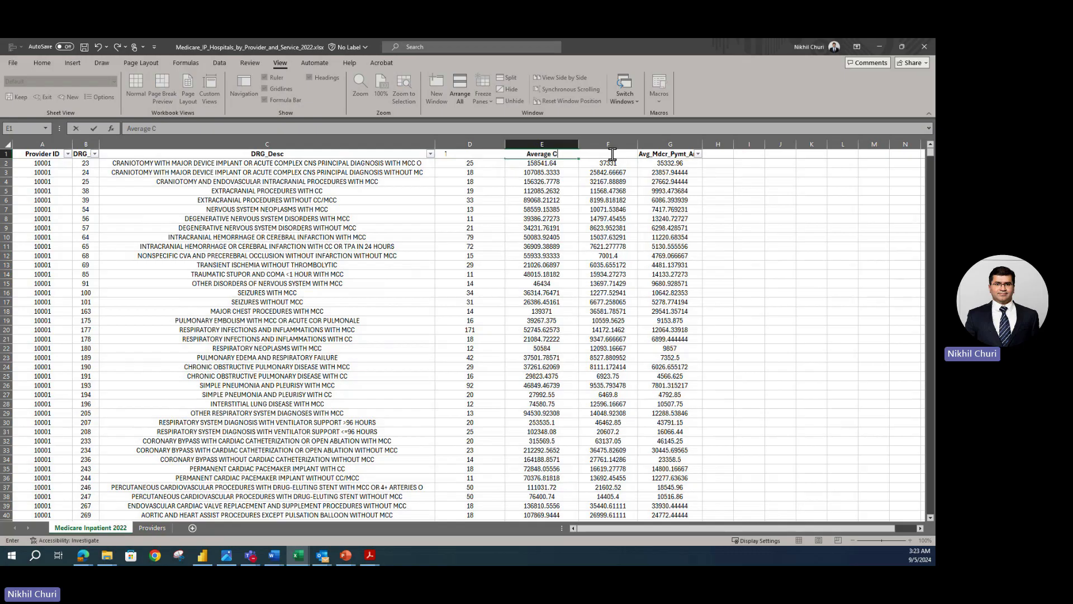
pyautogui.write('overed Charges')
pyautogui.press('Return')
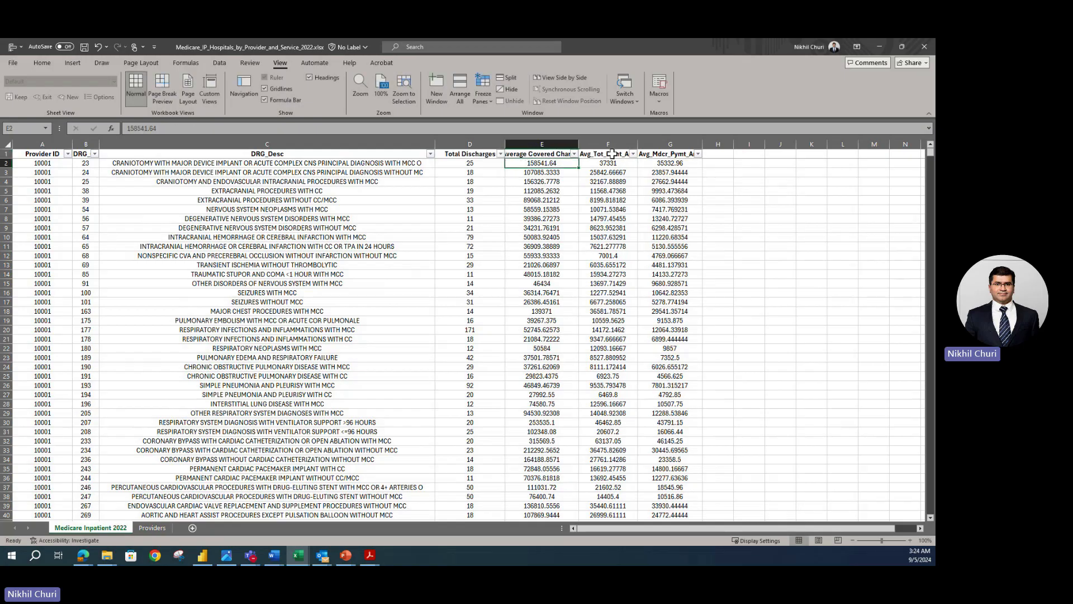
pyautogui.doubleClick(579, 144)
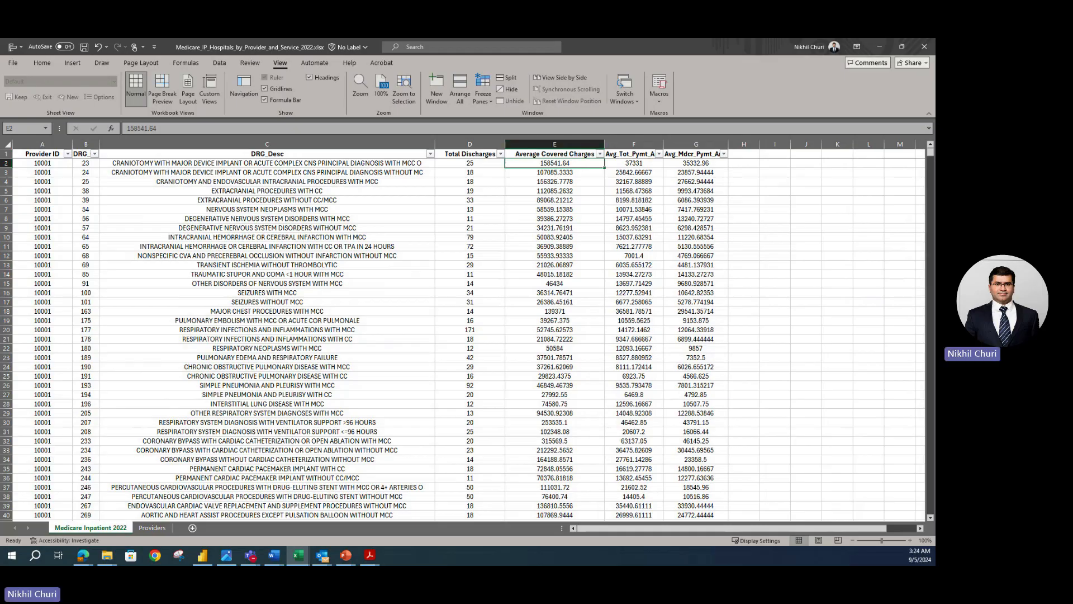
# Step: Rename the Avg_Tot_Pymt_Amt header in F1 as Average Total Payments and fit the column width to it
pyautogui.click(632, 154)
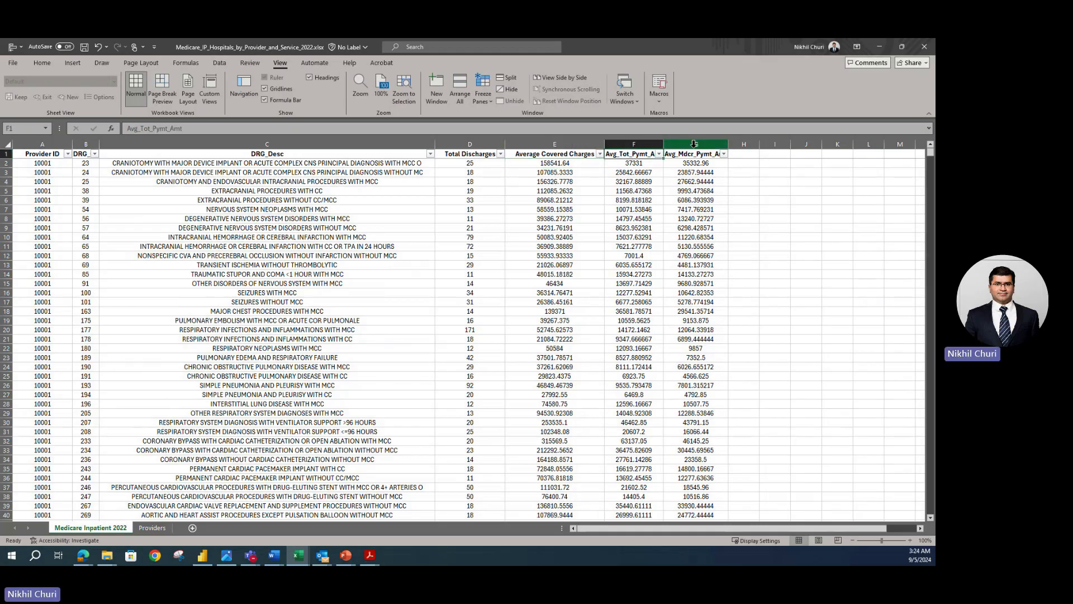
pyautogui.write('Average')
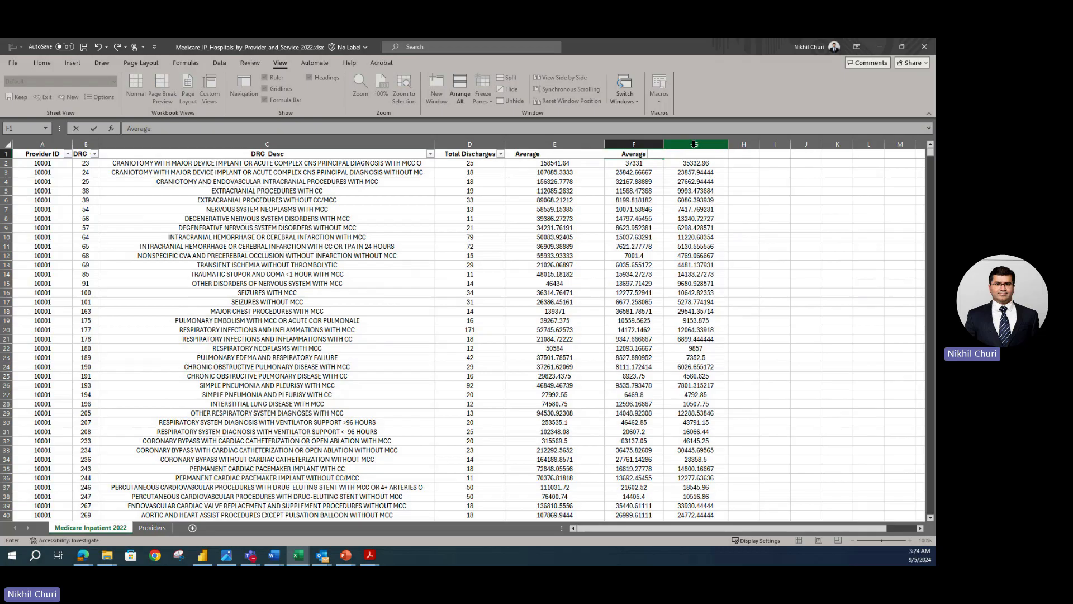
pyautogui.write(' Total Payments')
pyautogui.press('Return')
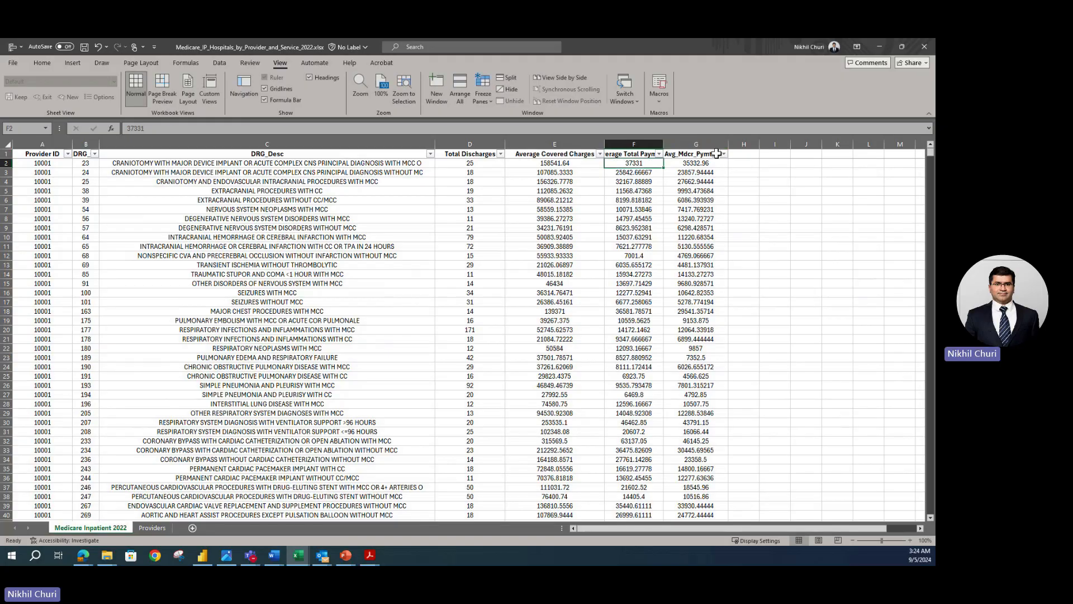
pyautogui.doubleClick(660, 144)
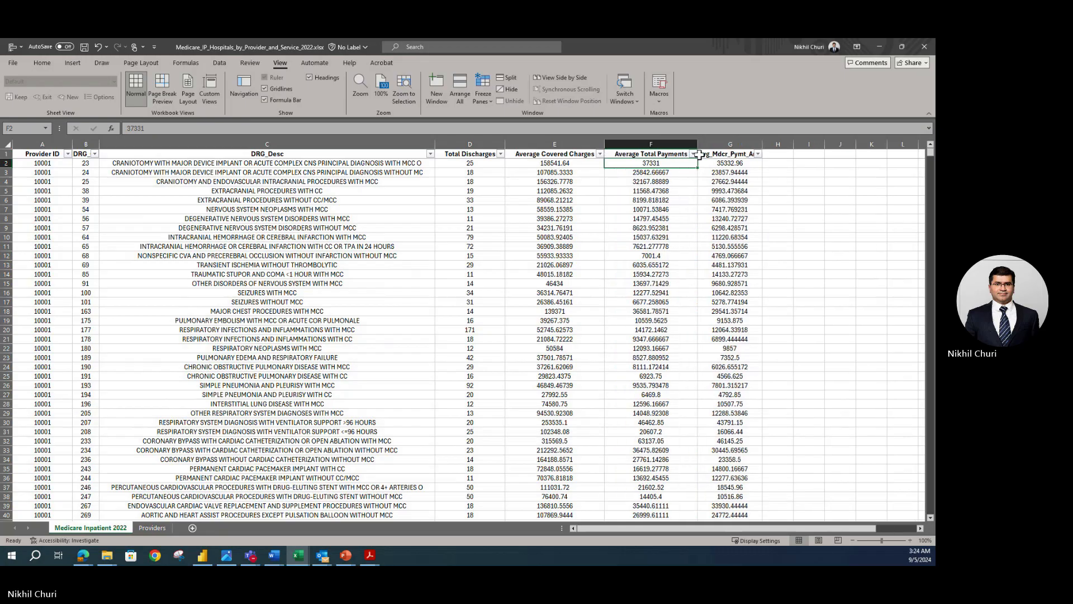
# Step: Rename the Avg_Mdcr_Pymt_Amt header in G1 as Average medicare Payments
pyautogui.click(707, 153)
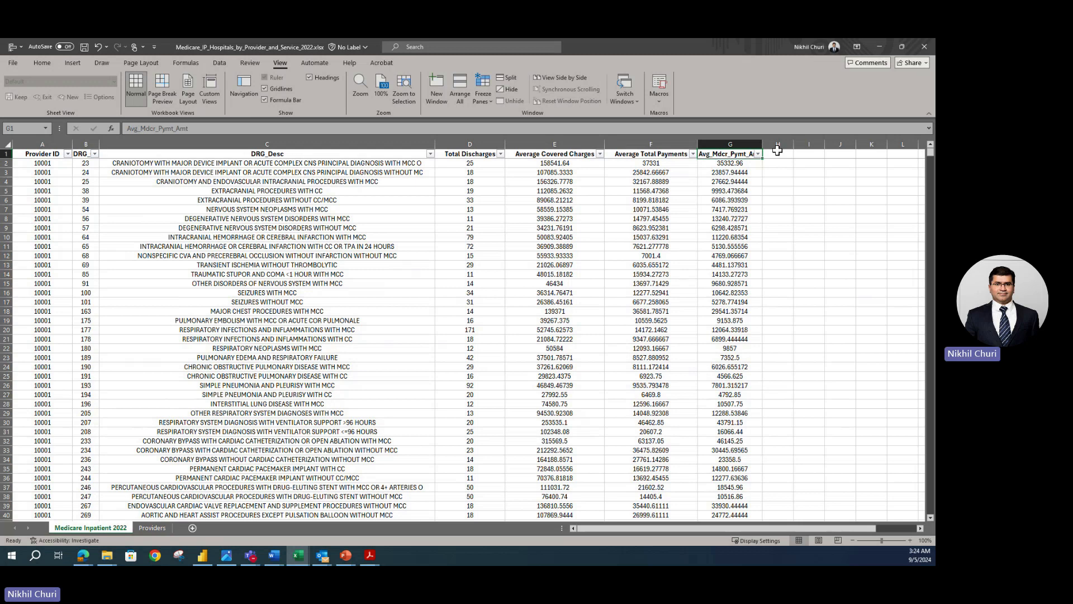
pyautogui.write('Average medicare Payments')
pyautogui.press('Return')
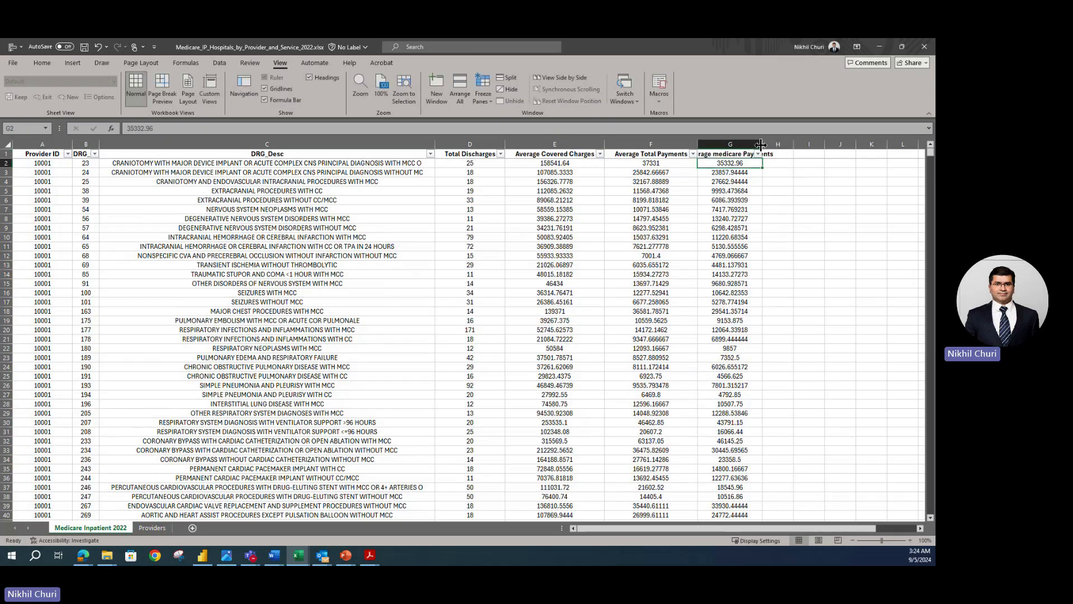
# Step: Fit column G's width to its header and correct the header in G1 to Average Medicare Payments
pyautogui.doubleClick(762, 144)
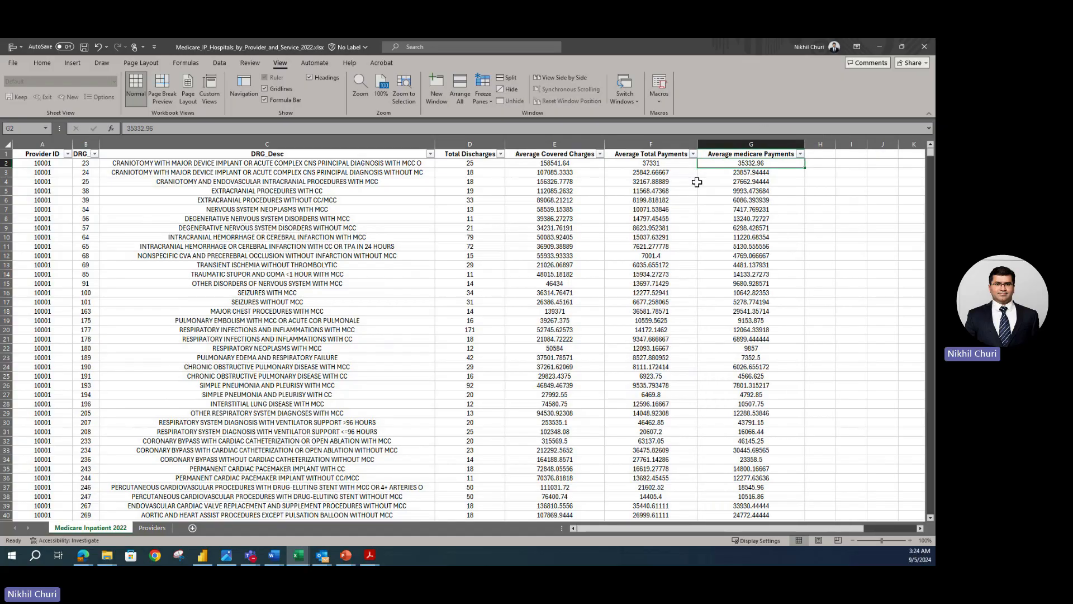
pyautogui.doubleClick(735, 154)
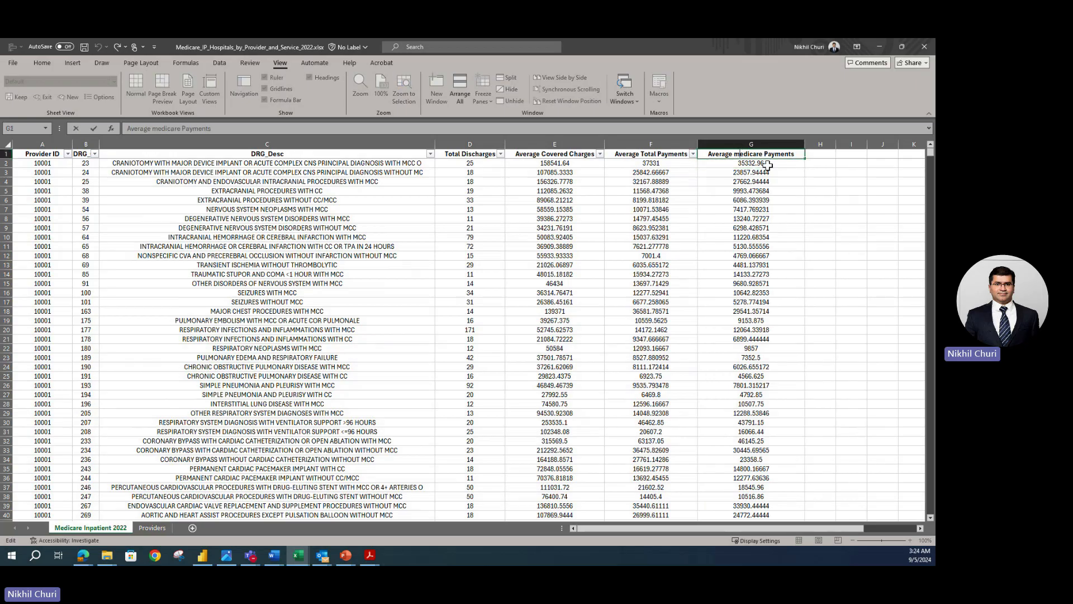
pyautogui.press('BackSpace')
pyautogui.write('M')
pyautogui.press('Return')
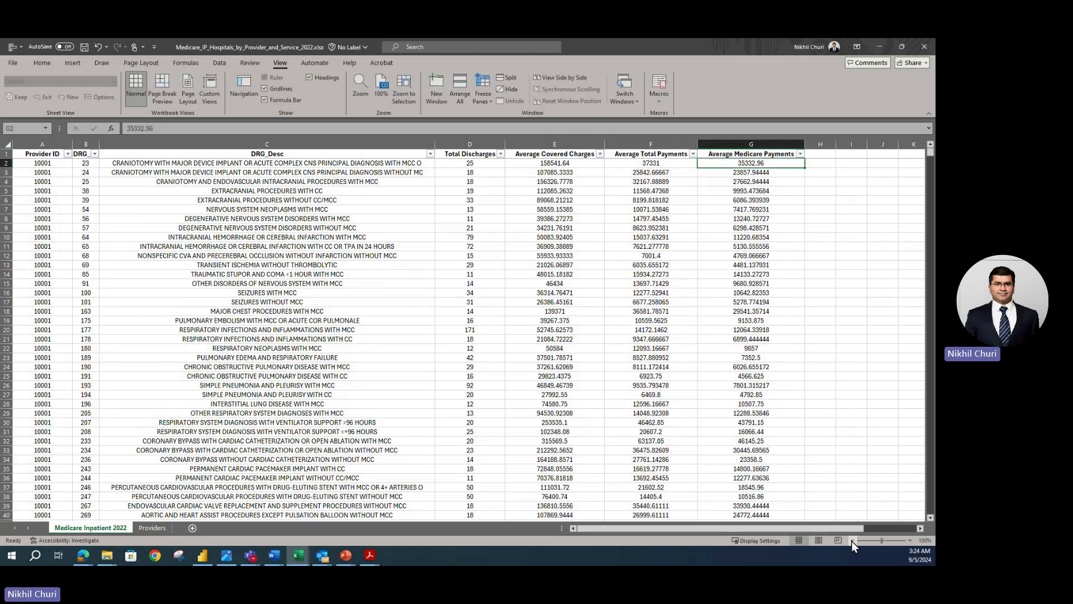
# Step: Examine the DRG codes and their matching descriptions in the DRG_Cd and DRG_Desc columns
pyautogui.moveTo(853, 532); pyautogui.dragTo(776, 531)
pyautogui.scroll(-5, 238, 367)
pyautogui.scroll(5, 238, 366)
pyautogui.click(234, 266)
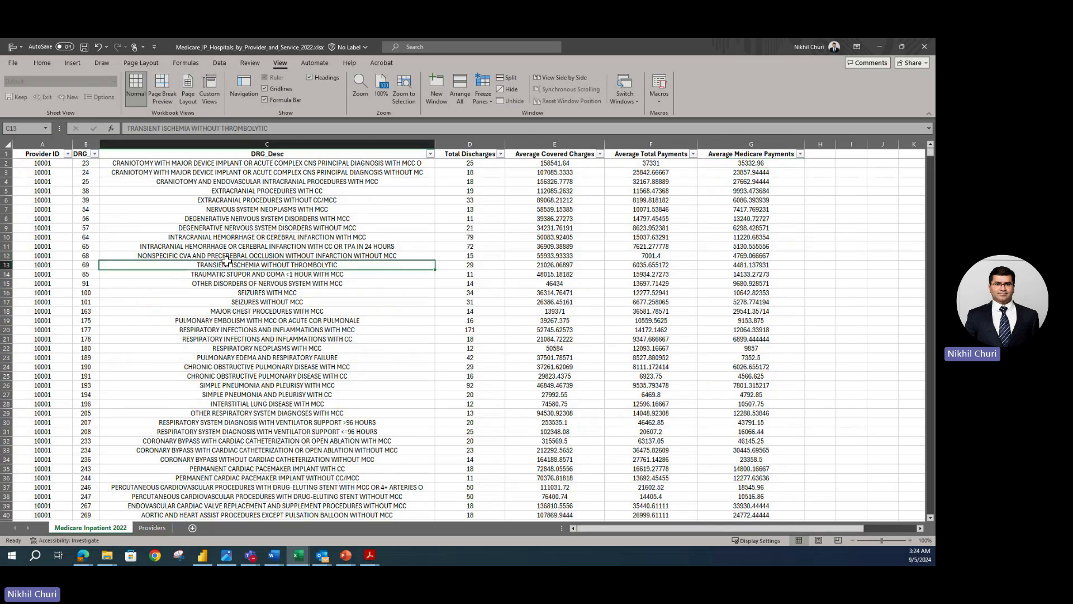
pyautogui.click(81, 154)
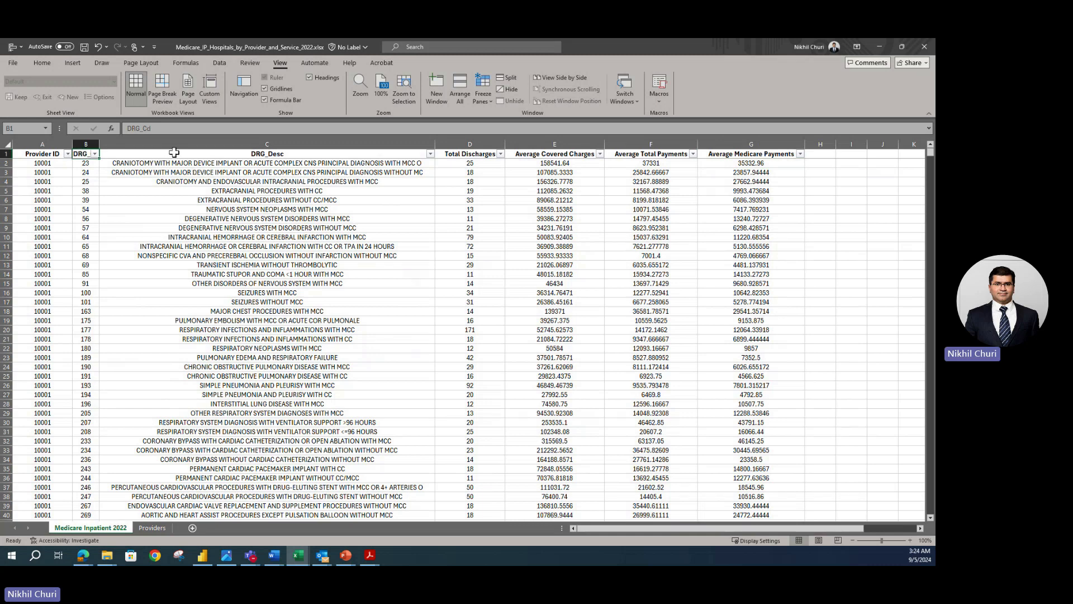
pyautogui.click(237, 165)
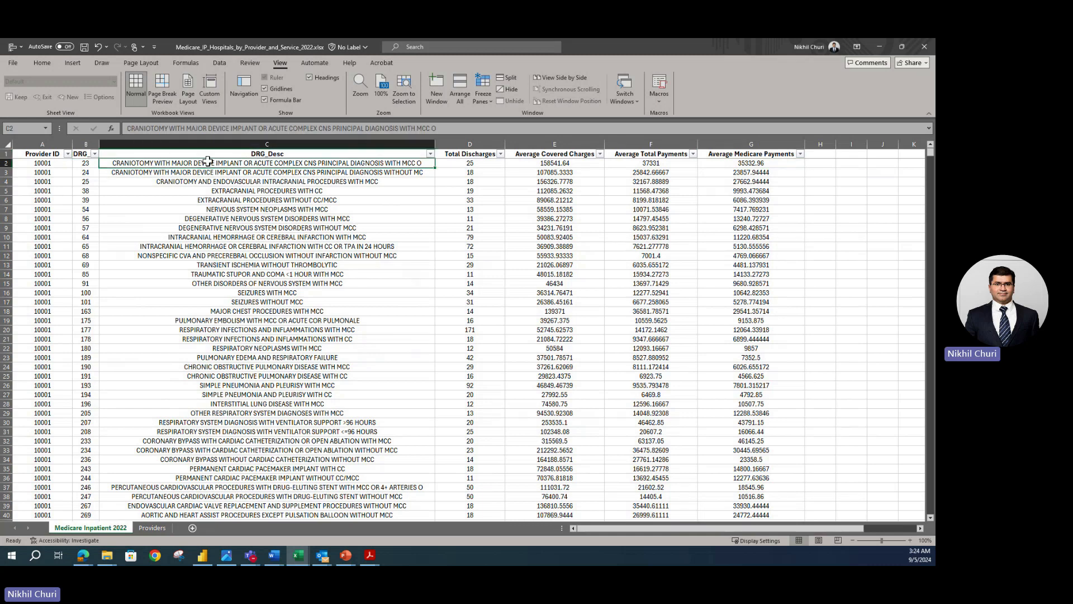
pyautogui.click(268, 182)
pyautogui.click(233, 208)
pyautogui.click(255, 246)
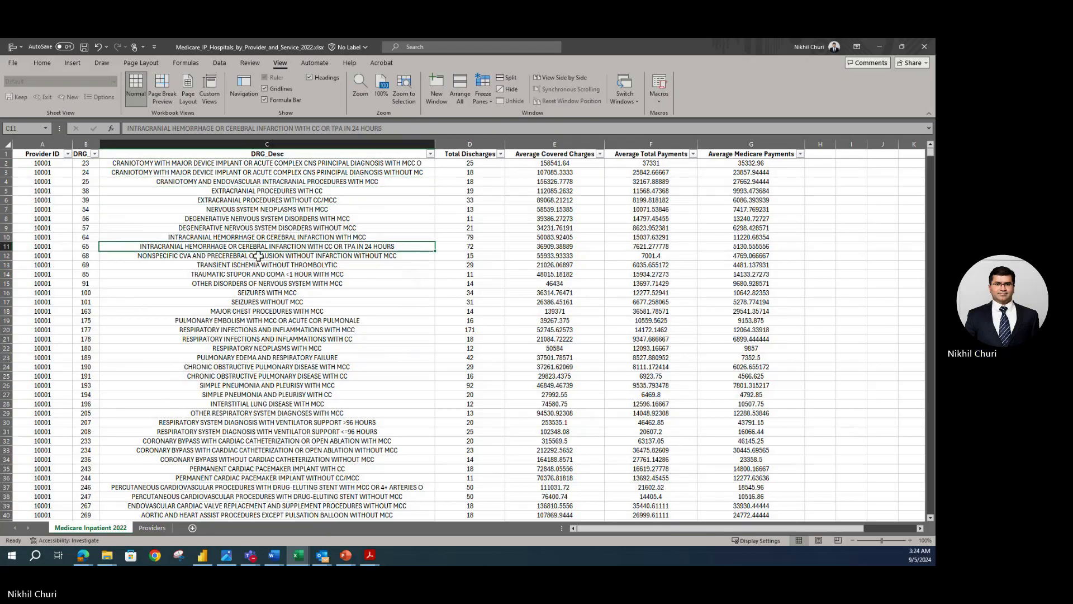
pyautogui.click(276, 284)
pyautogui.click(270, 293)
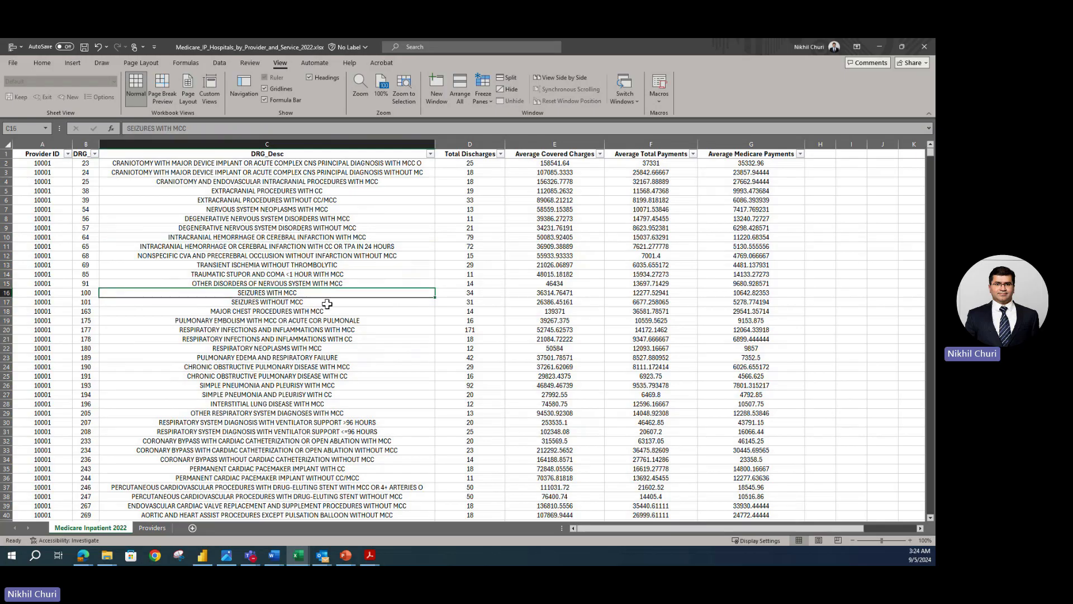
pyautogui.click(217, 312)
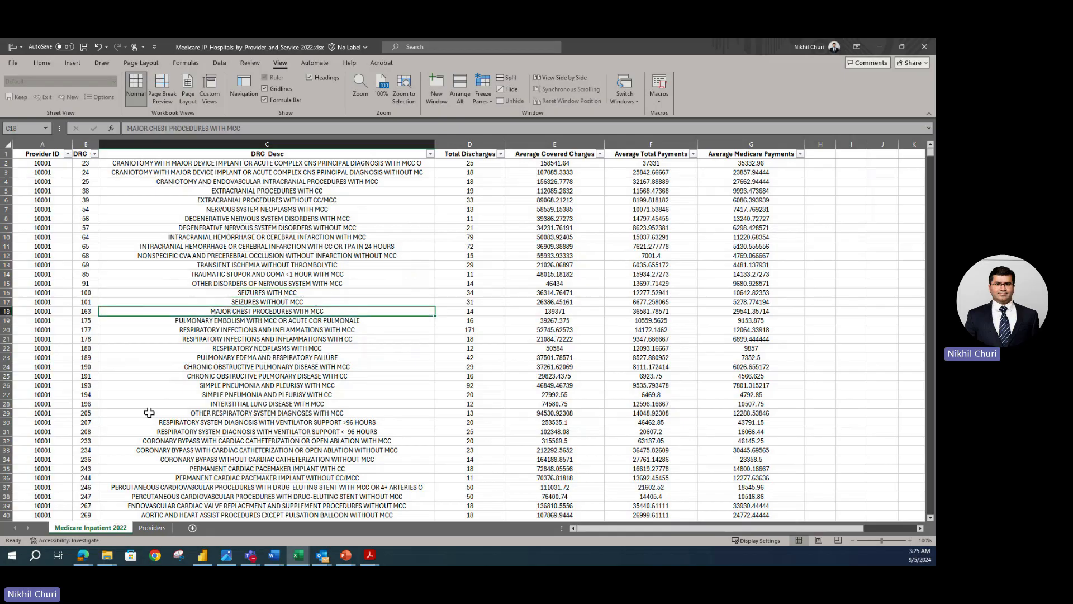
pyautogui.click(85, 322)
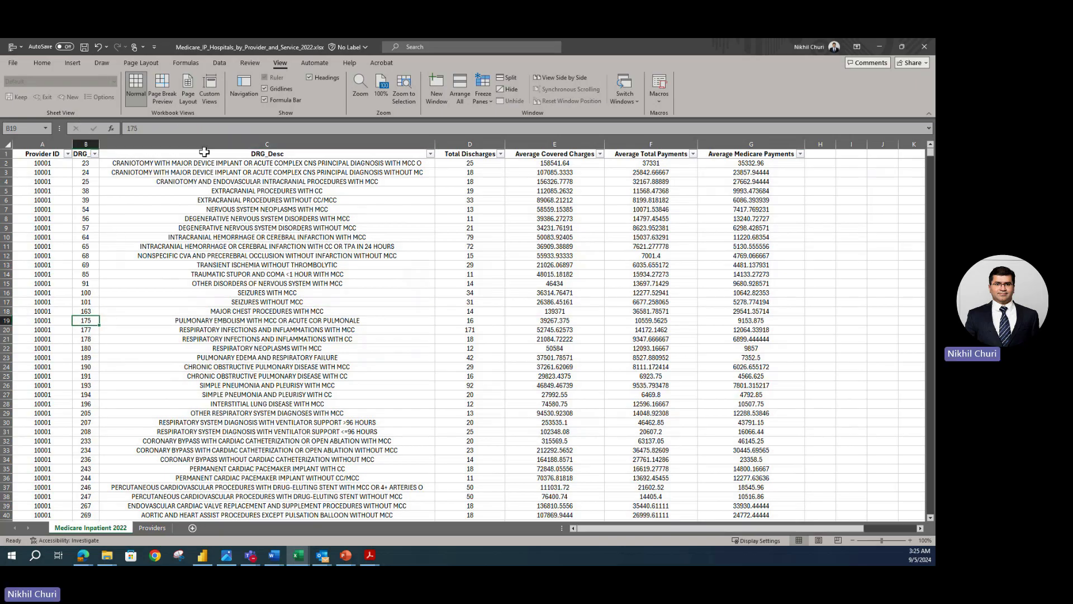
# Step: Insert a new column before Provider ID with the header DRG Definition and fit its width to the header
pyautogui.rightClick(42, 144)
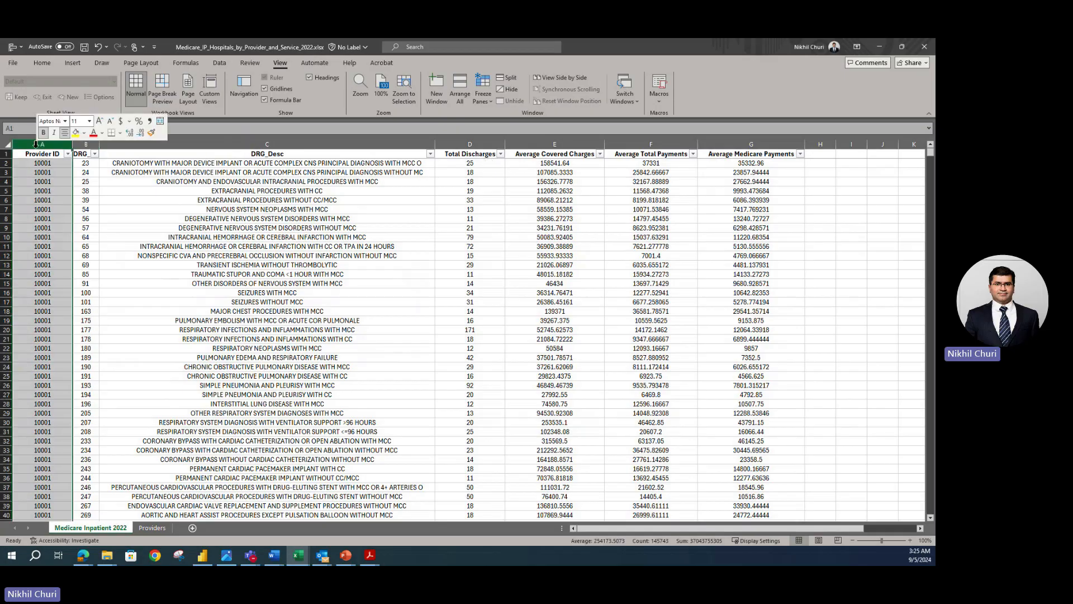
pyautogui.click(62, 244)
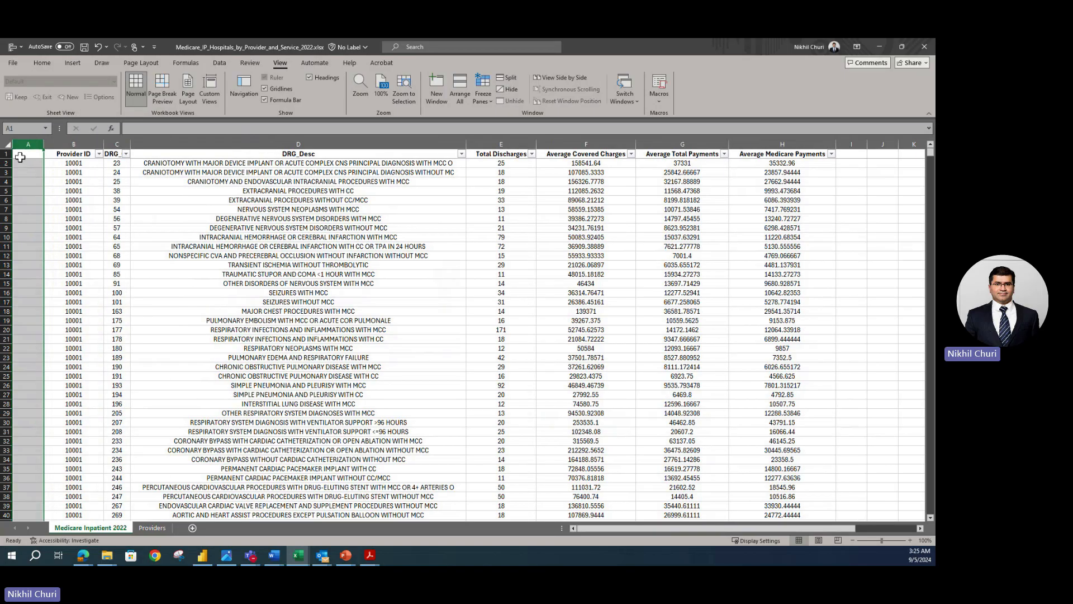
pyautogui.click(23, 156)
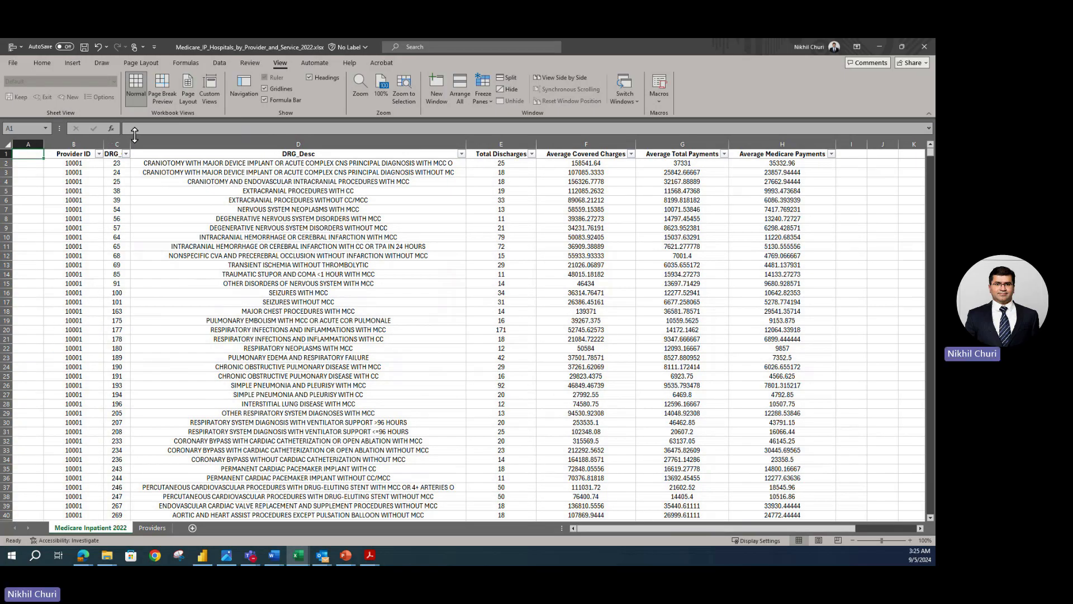
pyautogui.write('DRG')
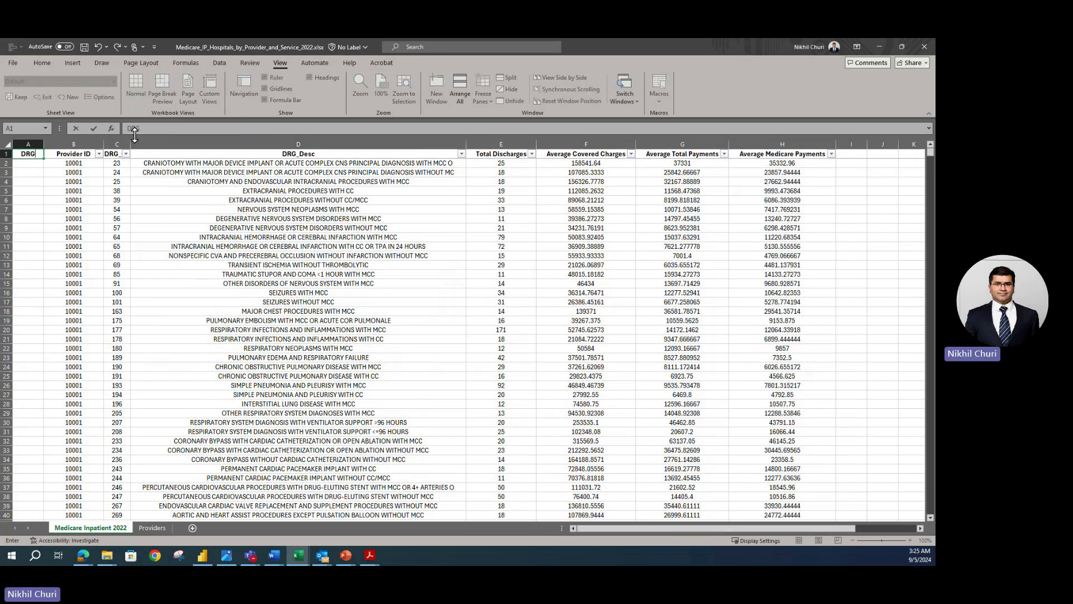
pyautogui.write(' Definition')
pyautogui.press('Return')
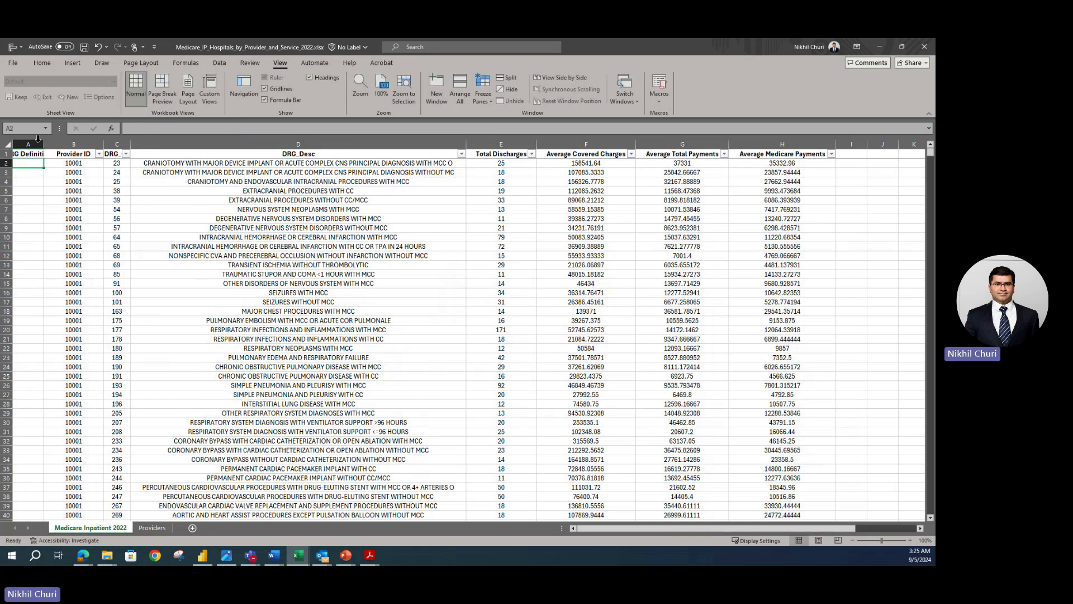
pyautogui.doubleClick(44, 144)
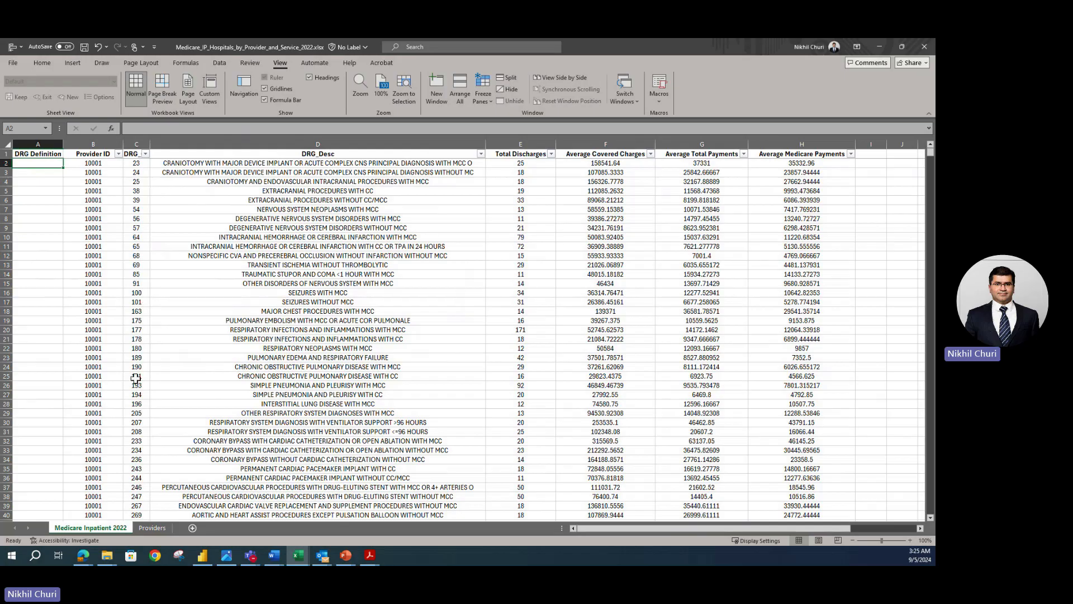
# Step: Check the DRG_Cd filter values without filtering and fit the DRG_Cd column's width to its header
pyautogui.click(146, 154)
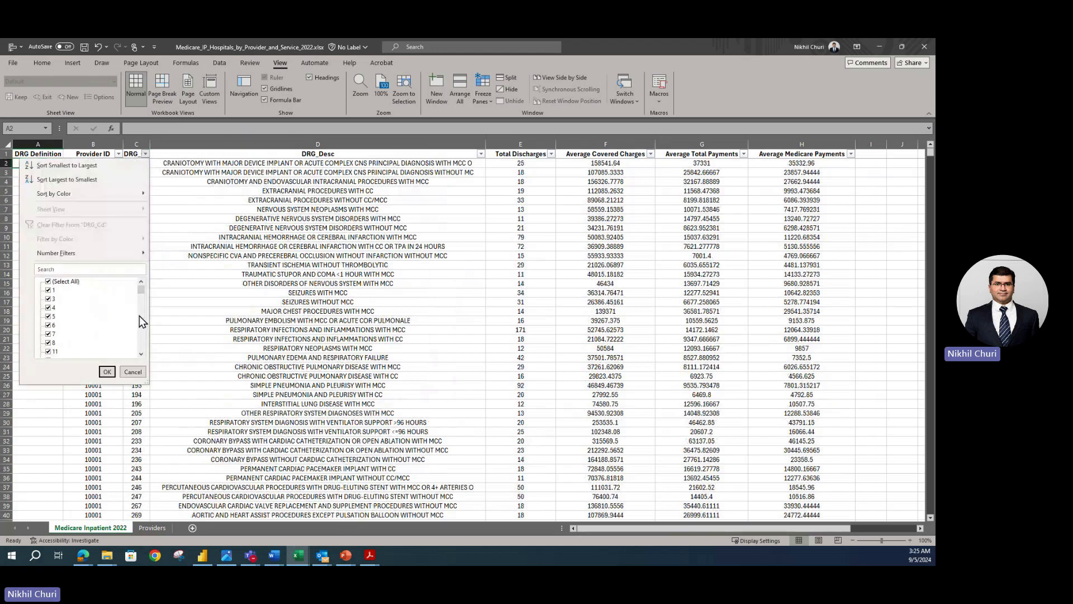
pyautogui.moveTo(143, 290)
pyautogui.mouseDown()
pyautogui.moveTo(142, 351)
pyautogui.moveTo(141, 287)
pyautogui.mouseUp()
pyautogui.click(107, 371)
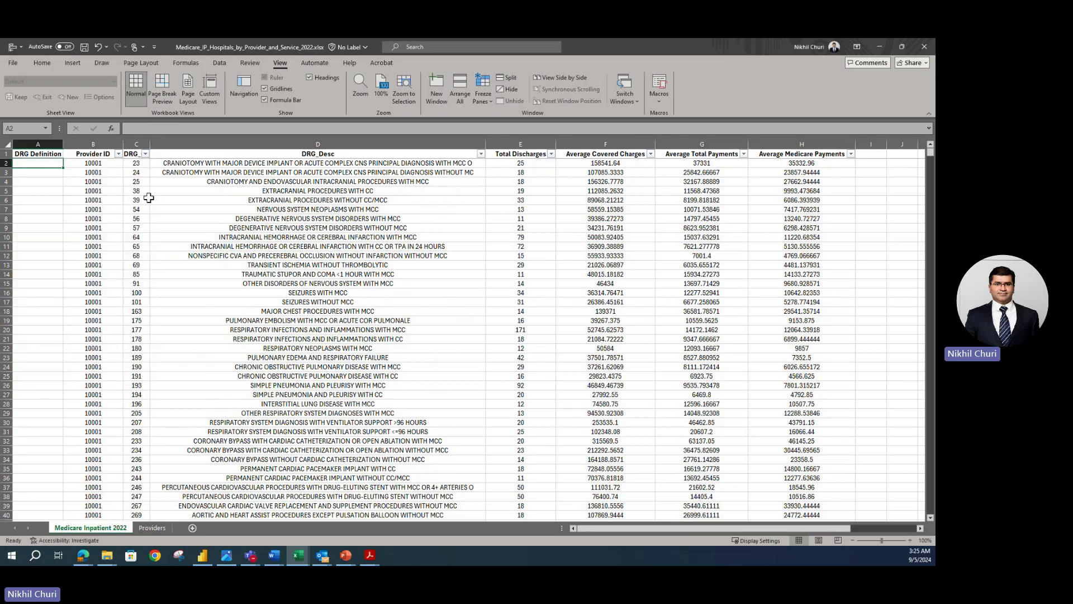
pyautogui.click(135, 144)
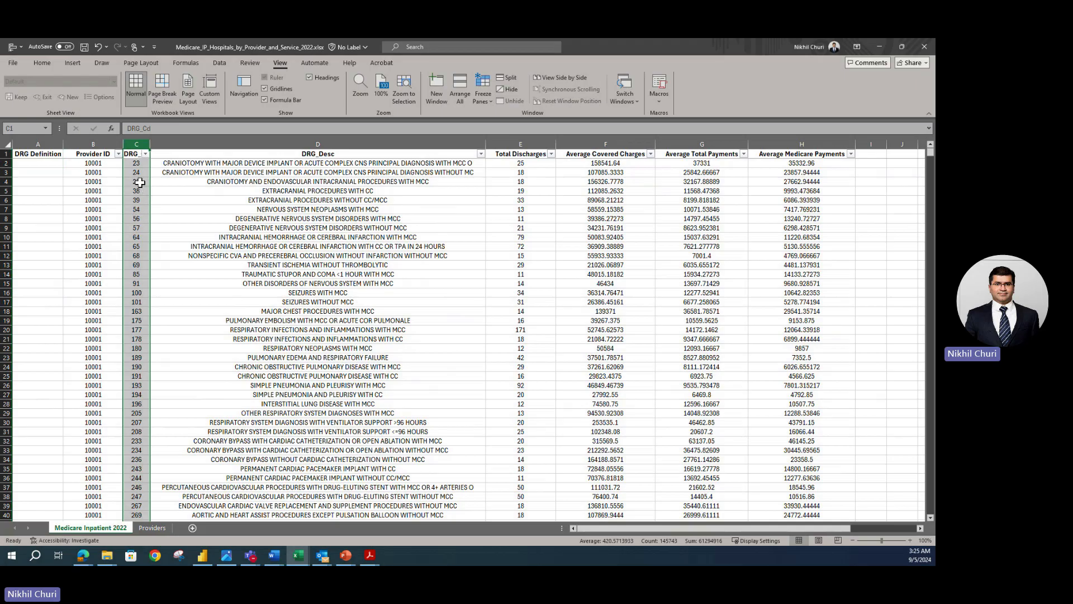
pyautogui.click(145, 153)
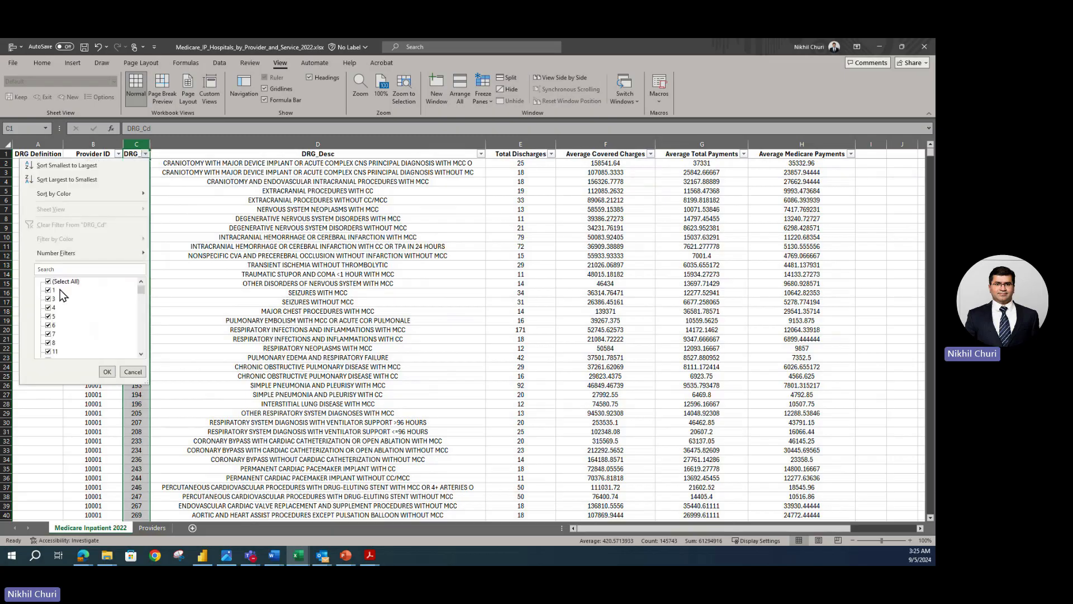
pyautogui.click(271, 286)
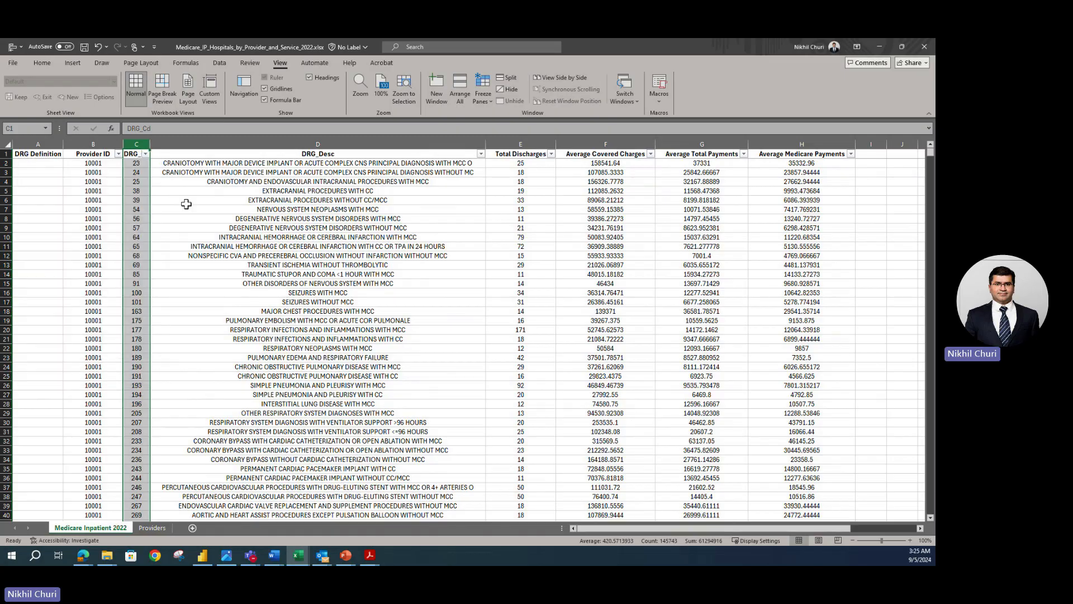
pyautogui.click(220, 246)
pyautogui.doubleClick(150, 144)
pyautogui.click(244, 218)
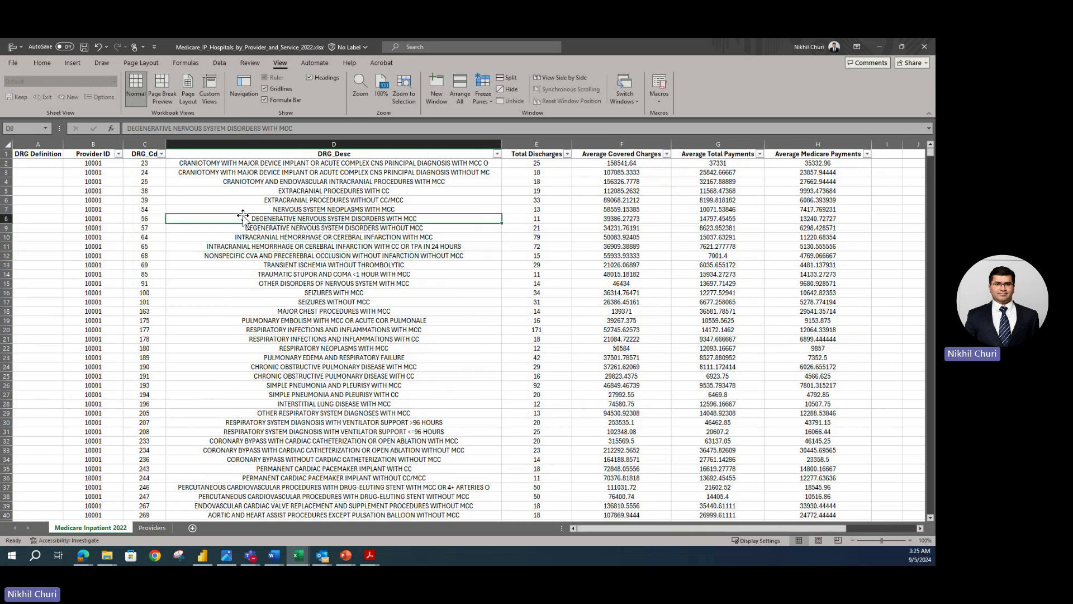
# Step: Apply the custom number format 000 to the whole DRG_Cd column so the codes have three digits
pyautogui.click(138, 142)
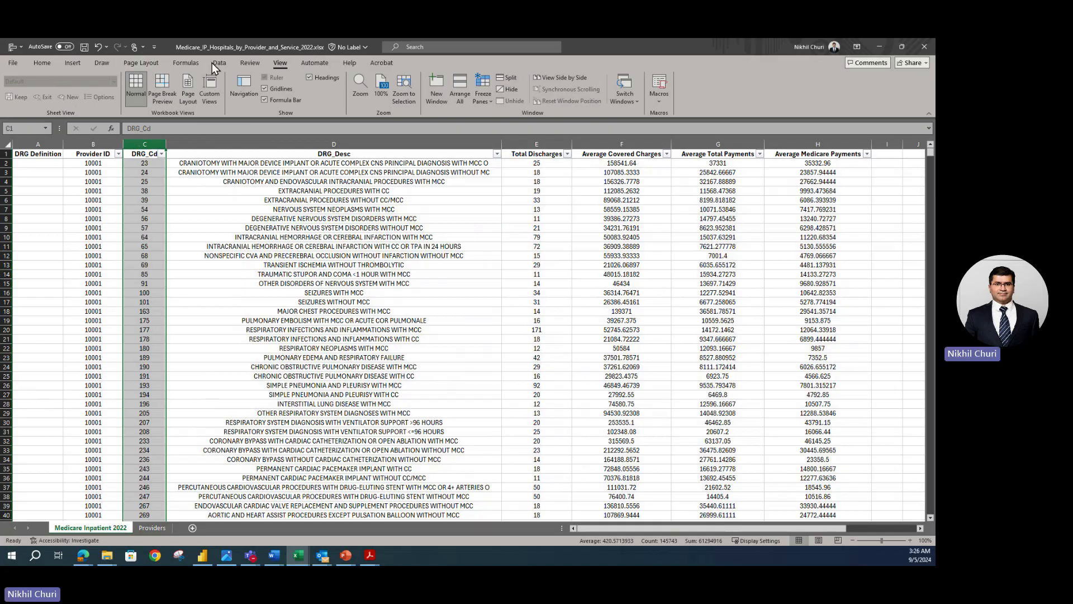
pyautogui.click(219, 63)
pyautogui.click(45, 65)
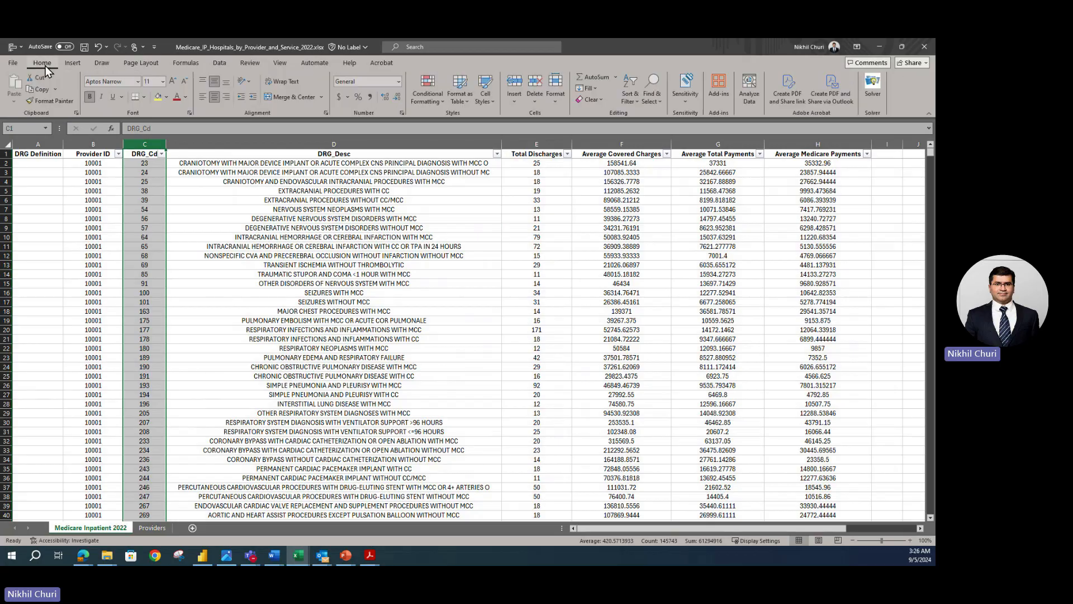
pyautogui.click(398, 82)
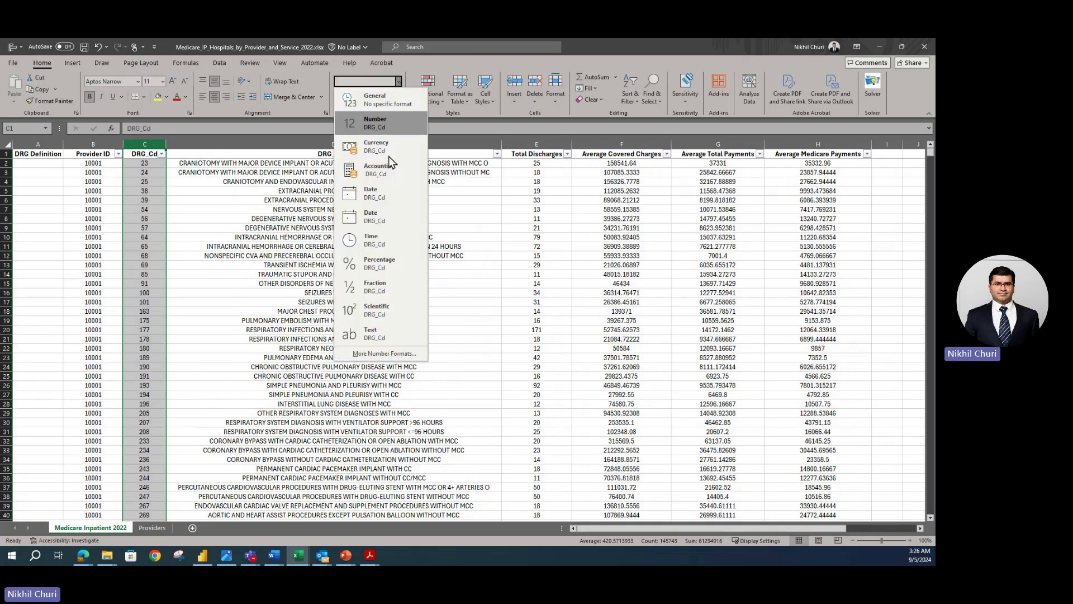
pyautogui.click(364, 354)
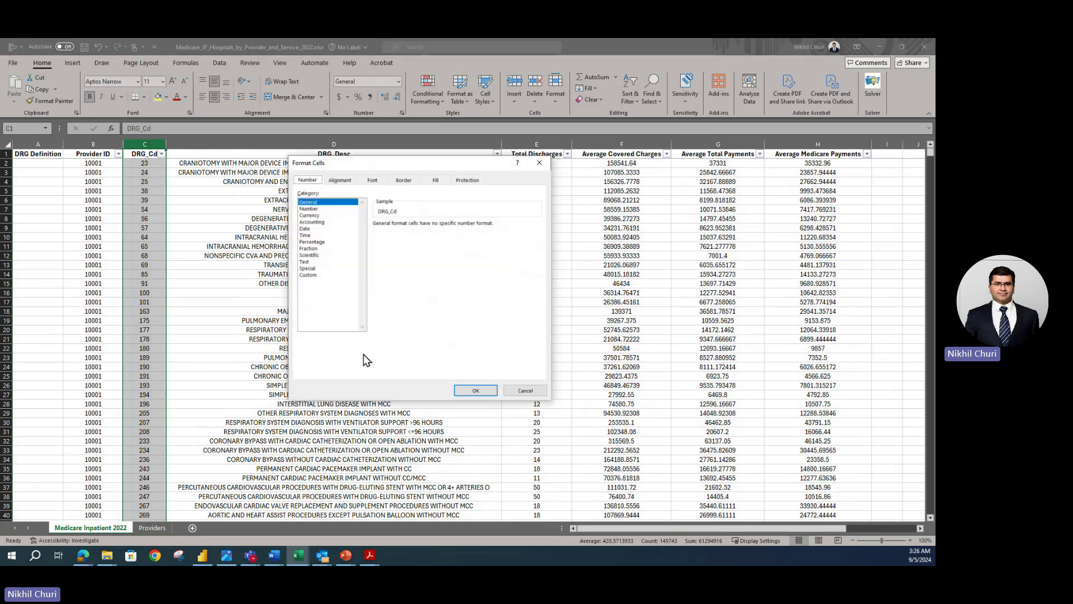
pyautogui.click(309, 209)
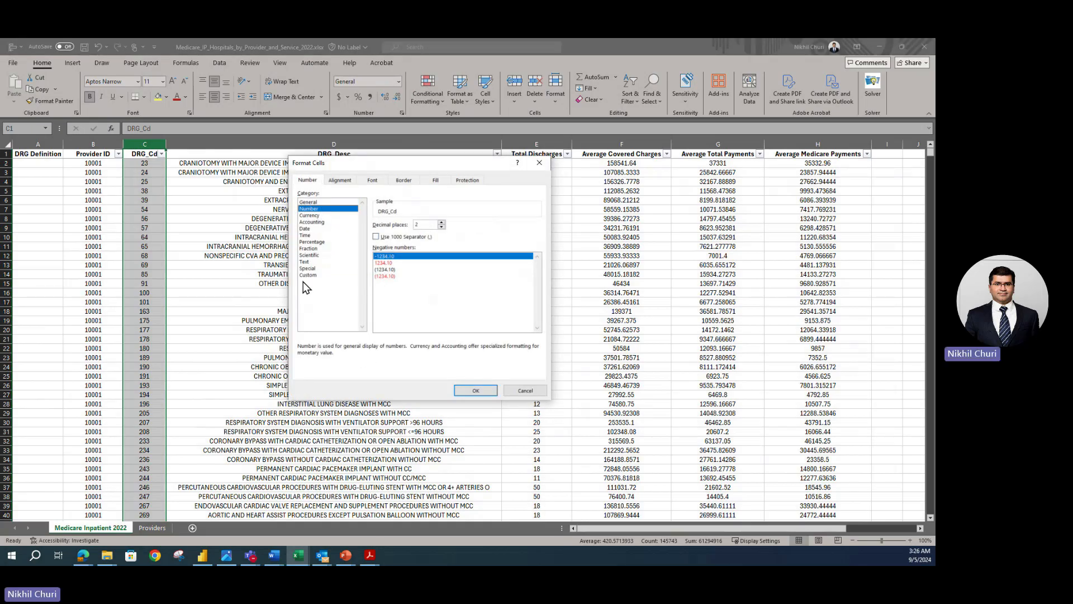
pyautogui.click(309, 275)
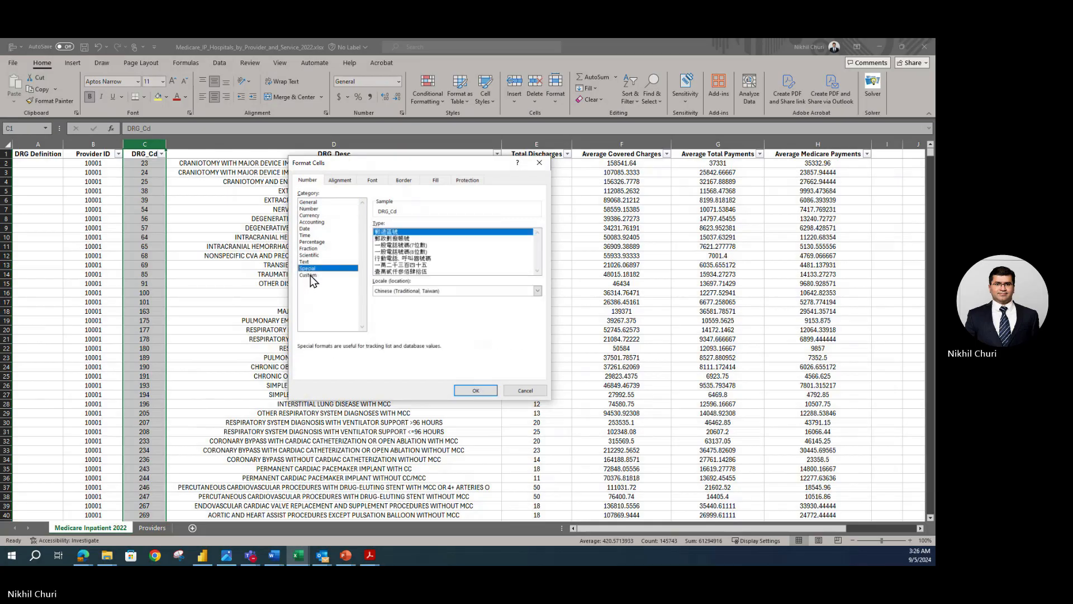
pyautogui.write('000')
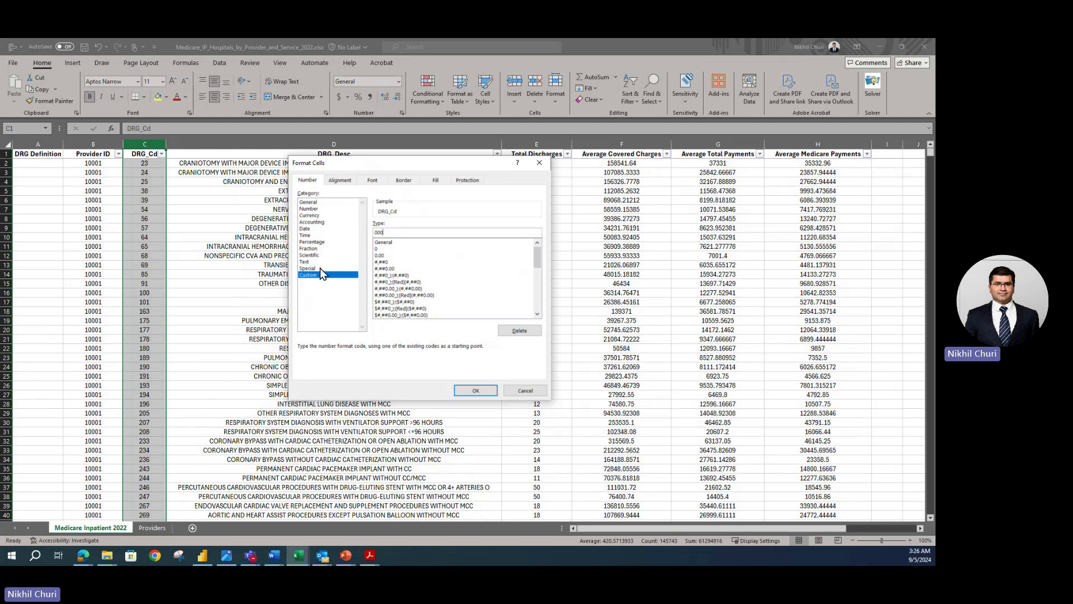
pyautogui.moveTo(424, 233); pyautogui.dragTo(339, 231)
pyautogui.write('000.')
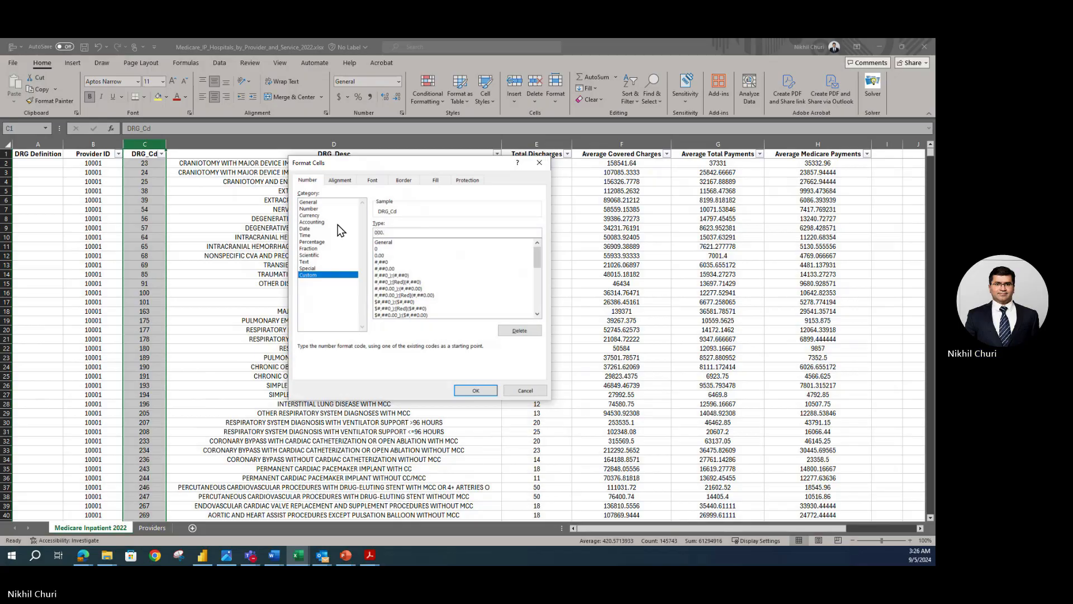
pyautogui.click(476, 390)
# Step: Check the three-digit codes in the DRG_Cd column and in its filter values
pyautogui.click(146, 219)
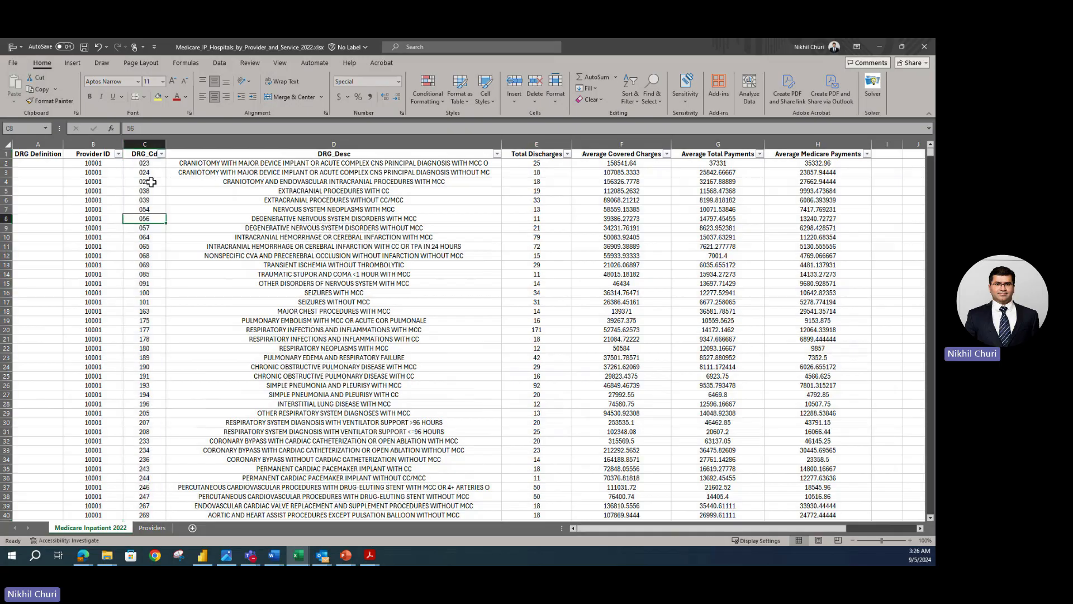
pyautogui.scroll(-1, 155, 198)
pyautogui.scroll(1, 145, 190)
pyautogui.click(161, 154)
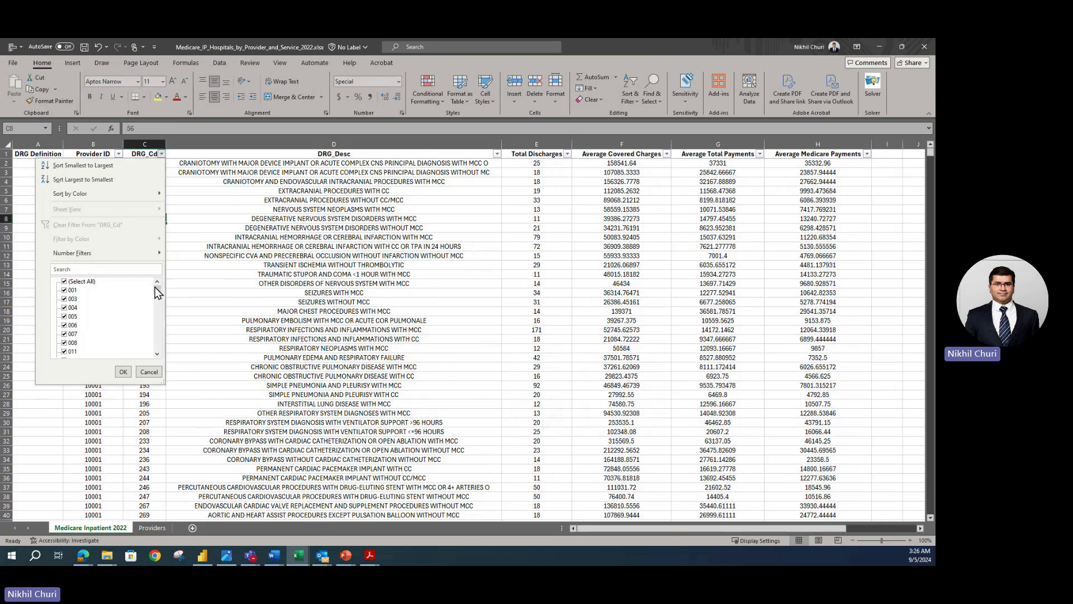
pyautogui.click(123, 372)
pyautogui.moveTo(147, 293); pyautogui.dragTo(144, 283)
# Step: Enter =CONCATENATE(C2," - ",D2) in cell A2 to join the DRG code and description
pyautogui.click(28, 163)
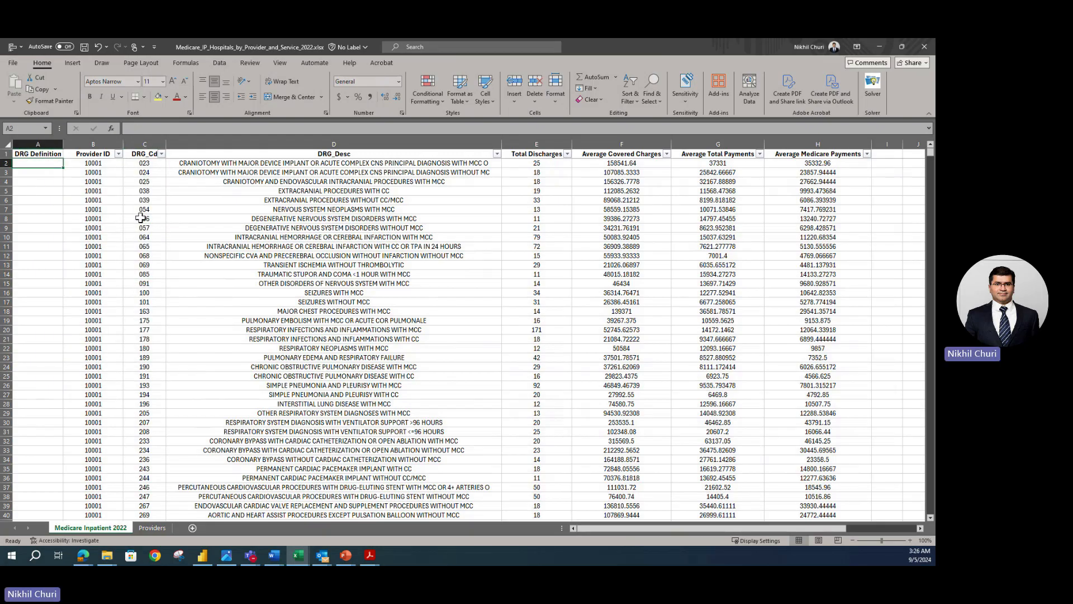
pyautogui.write('=concat')
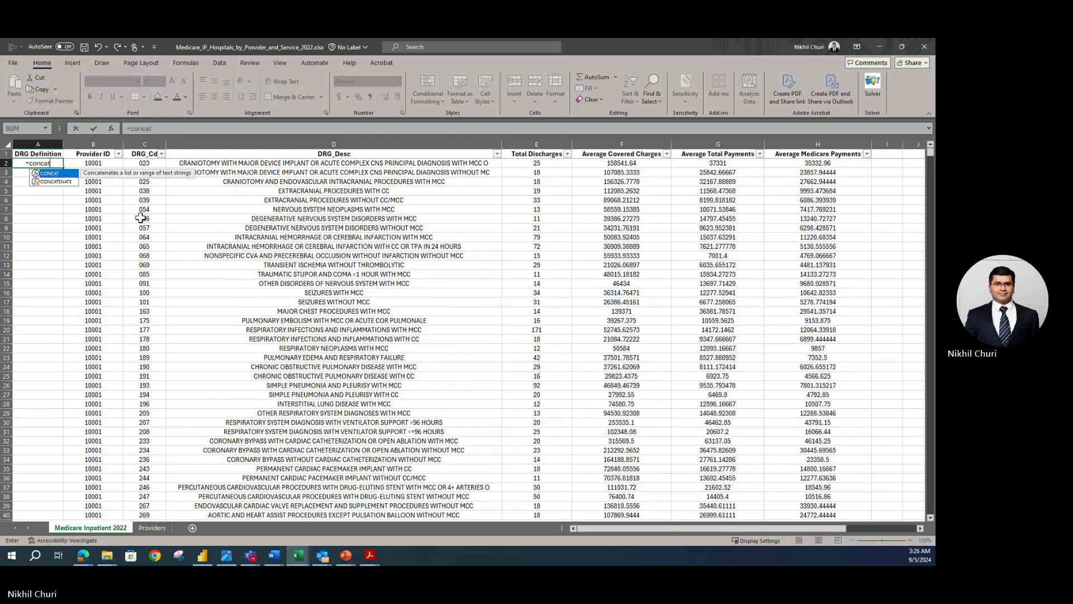
pyautogui.doubleClick(63, 183)
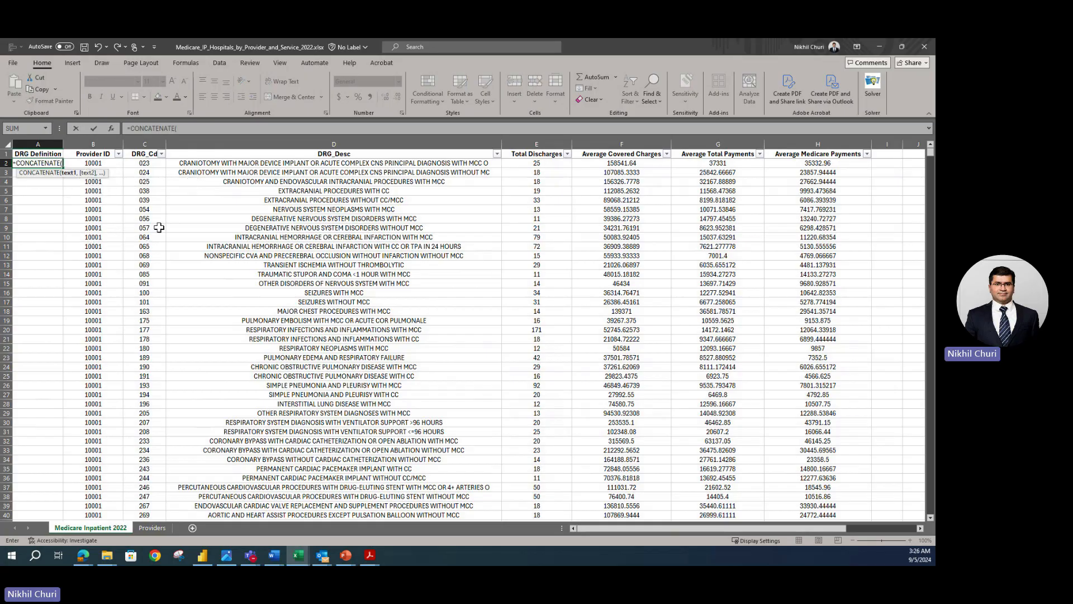
pyautogui.click(136, 162)
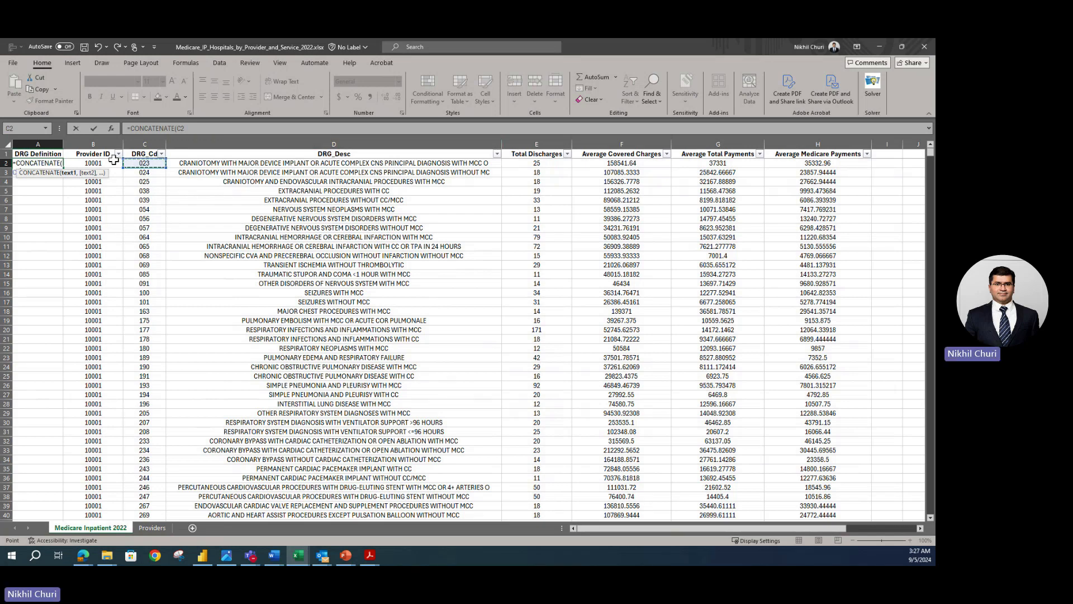
pyautogui.click(203, 129)
pyautogui.write(',')
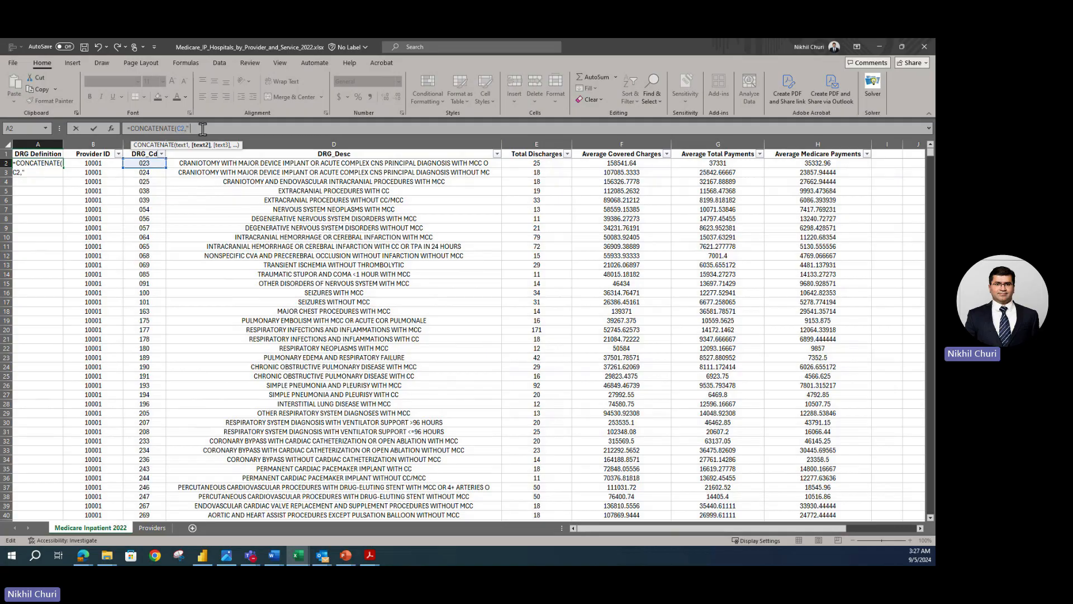
pyautogui.write('" -')
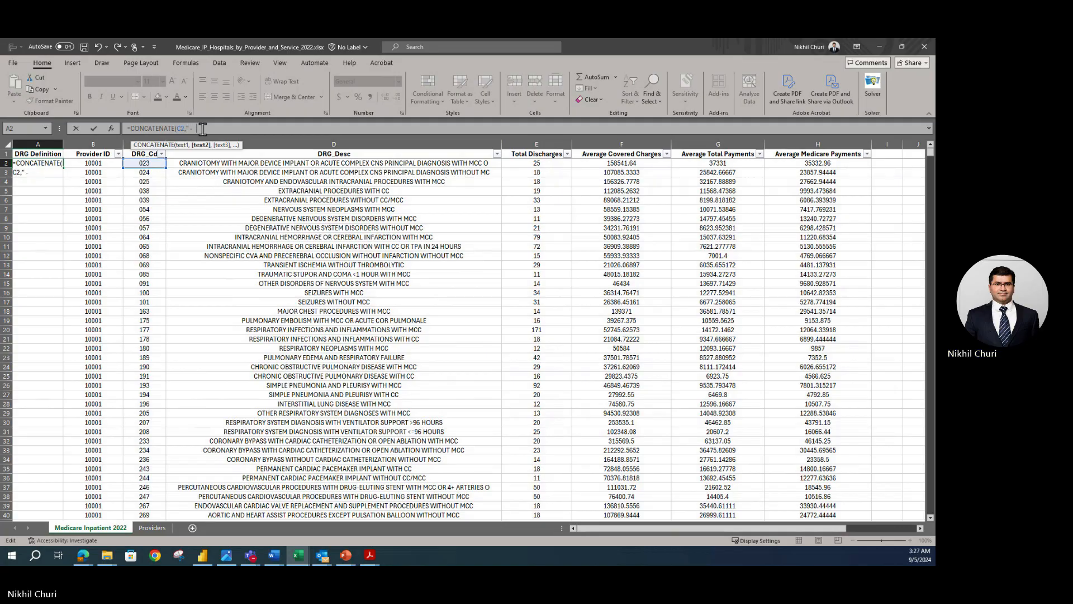
pyautogui.write(' ",')
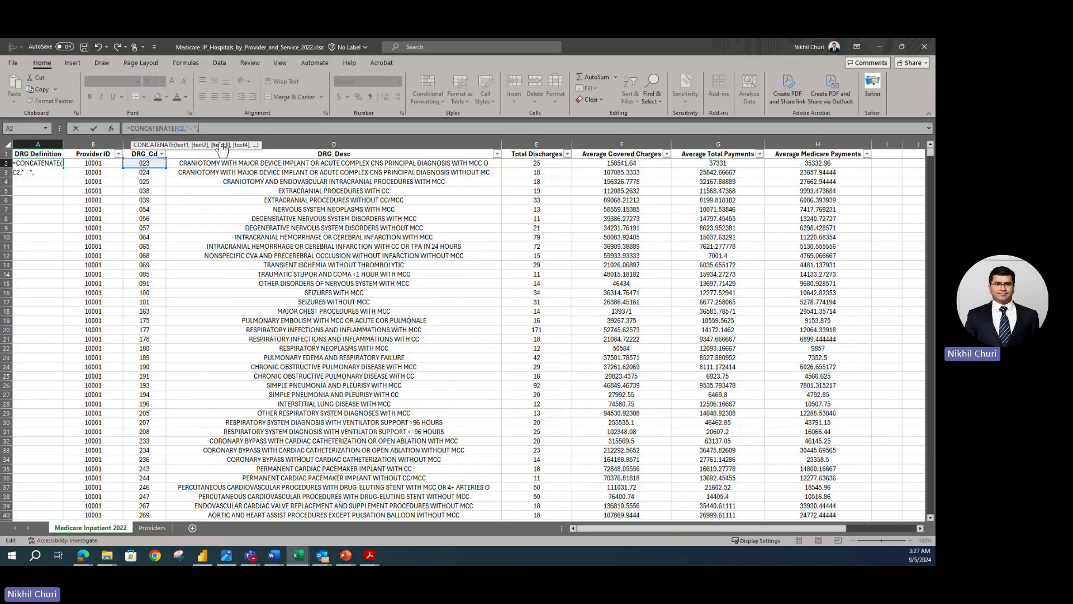
pyautogui.click(299, 140)
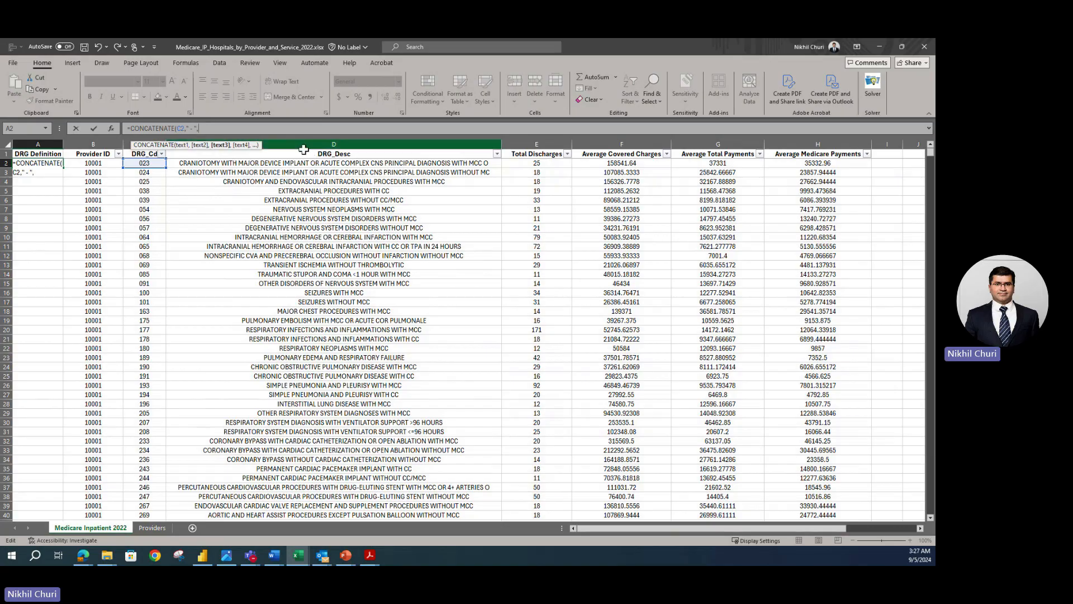
pyautogui.click(212, 164)
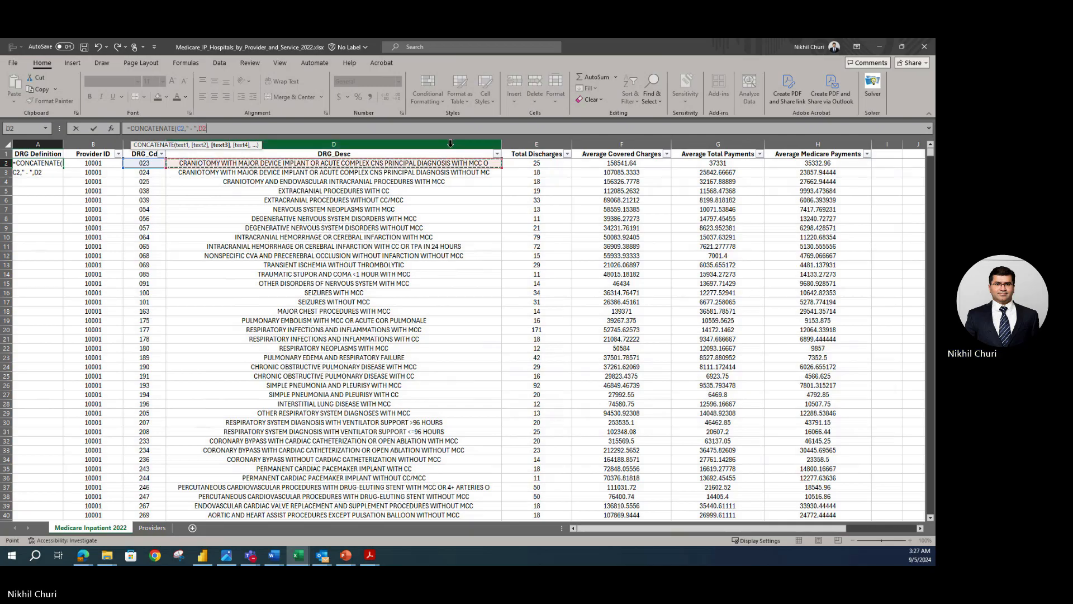
pyautogui.write(')')
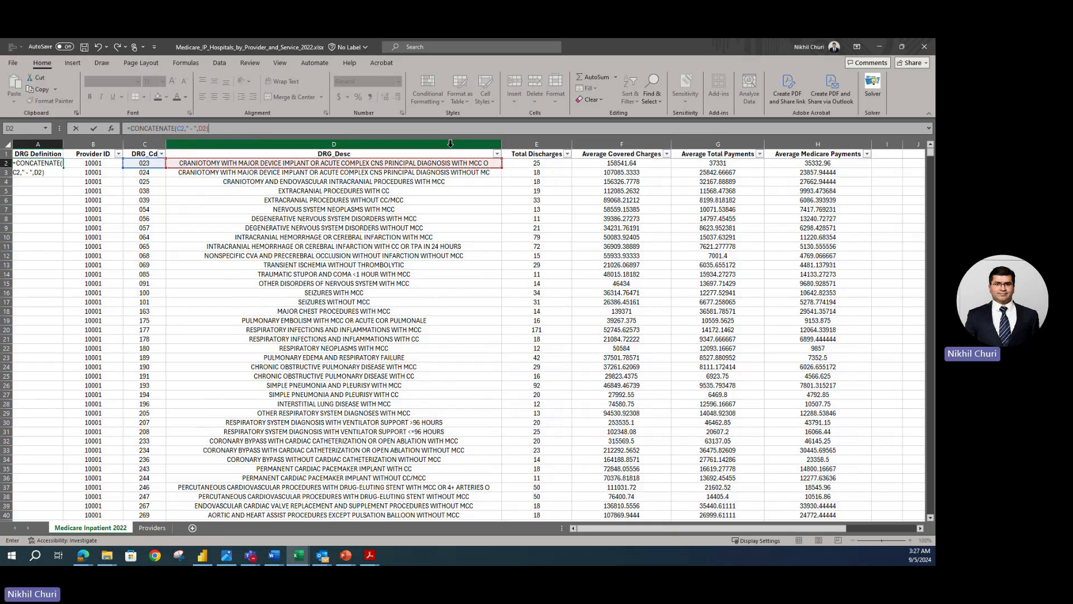
pyautogui.press('Return')
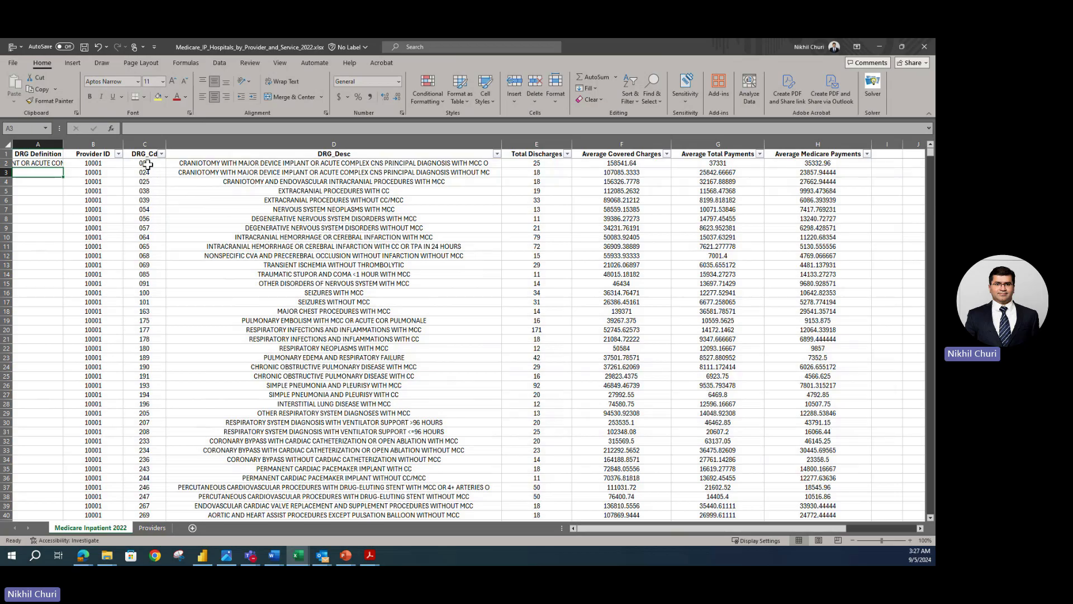
# Step: Fit the DRG Definition column's width to its content and fill the formula down to the last data row
pyautogui.doubleClick(64, 143)
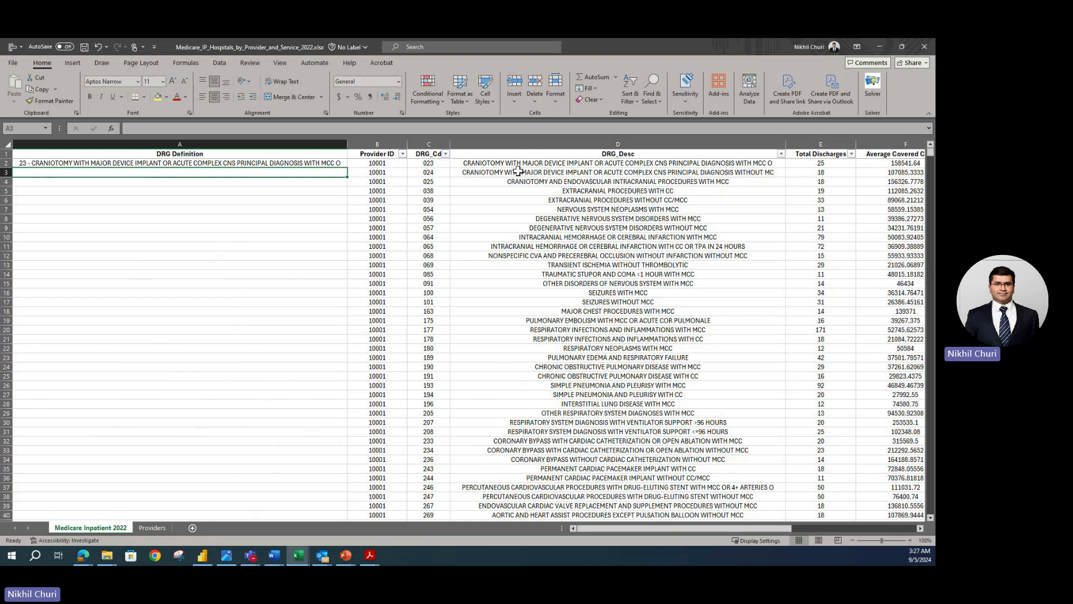
pyautogui.click(336, 162)
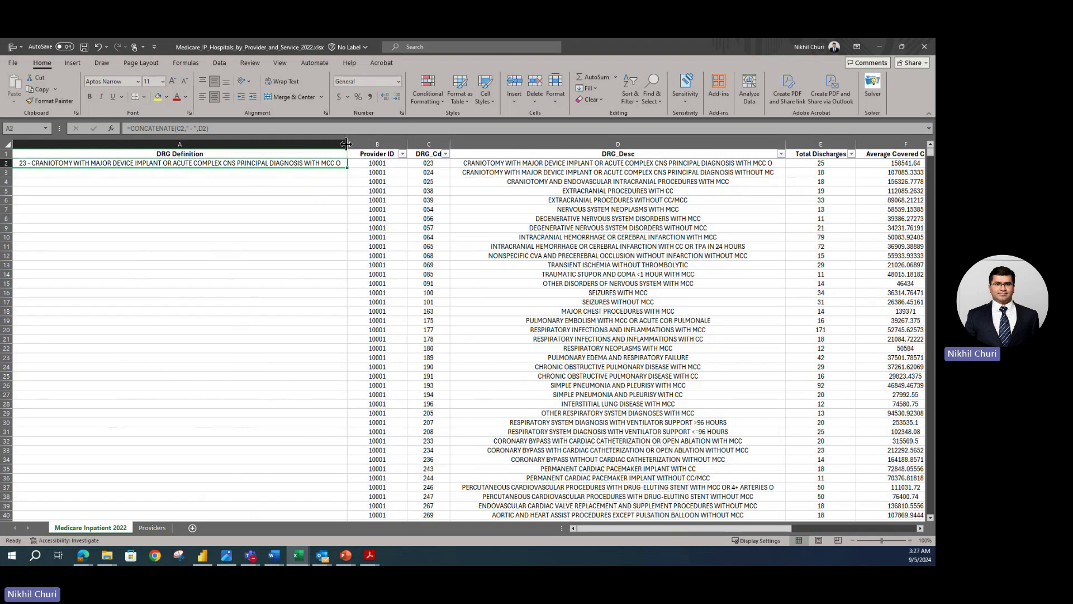
pyautogui.click(239, 235)
pyautogui.click(219, 162)
pyautogui.doubleClick(346, 166)
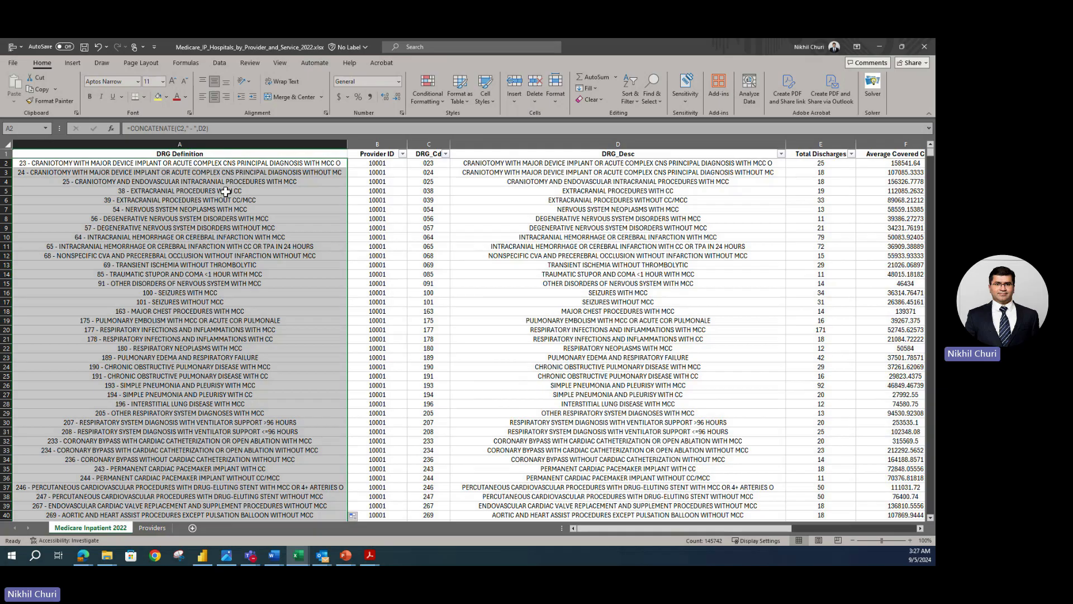
# Step: Left-align the DRG Definition entries and replace their formulas with plain values
pyautogui.click(203, 98)
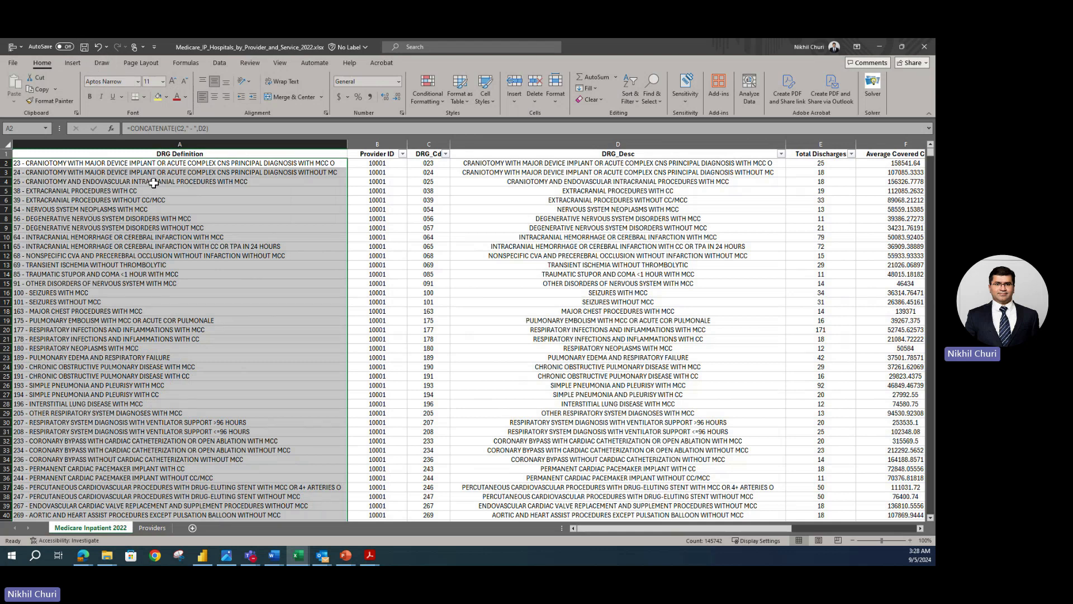
pyautogui.hotkey('ctrl', 'c')
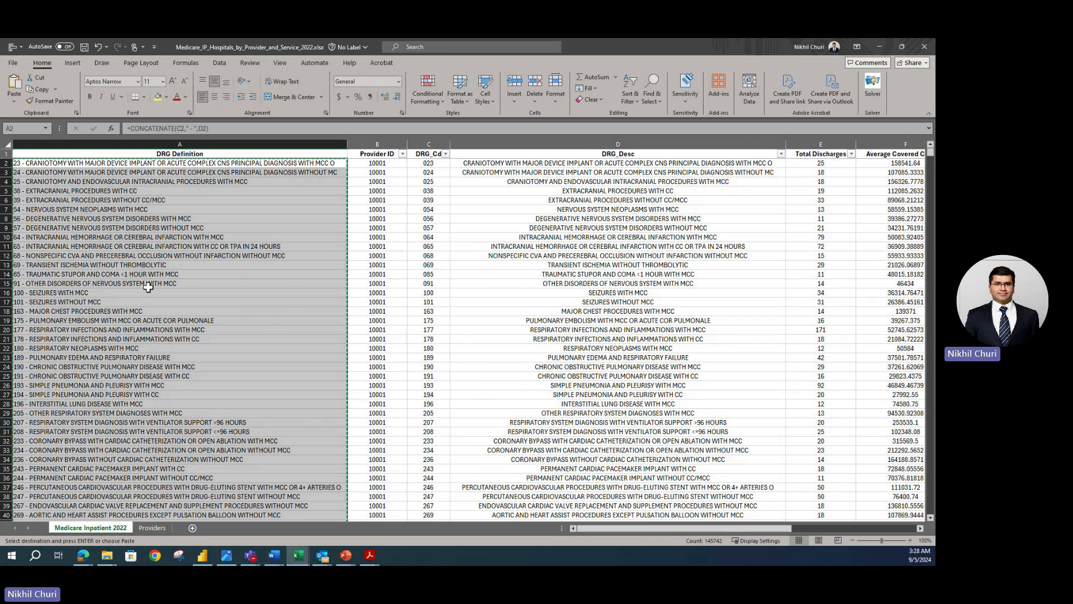
pyautogui.rightClick(137, 209)
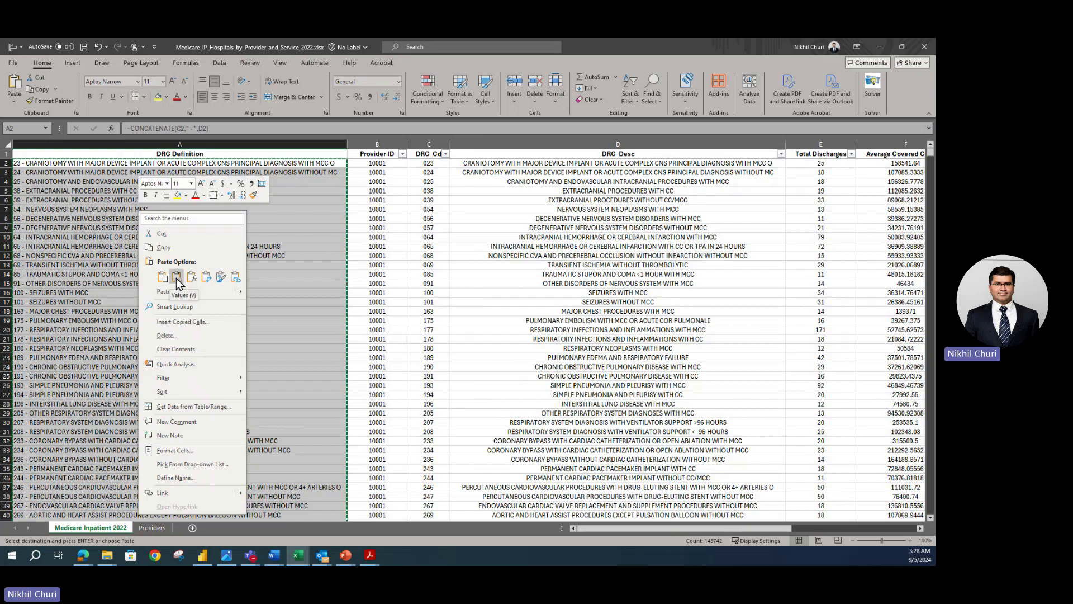
pyautogui.click(177, 280)
pyautogui.click(161, 218)
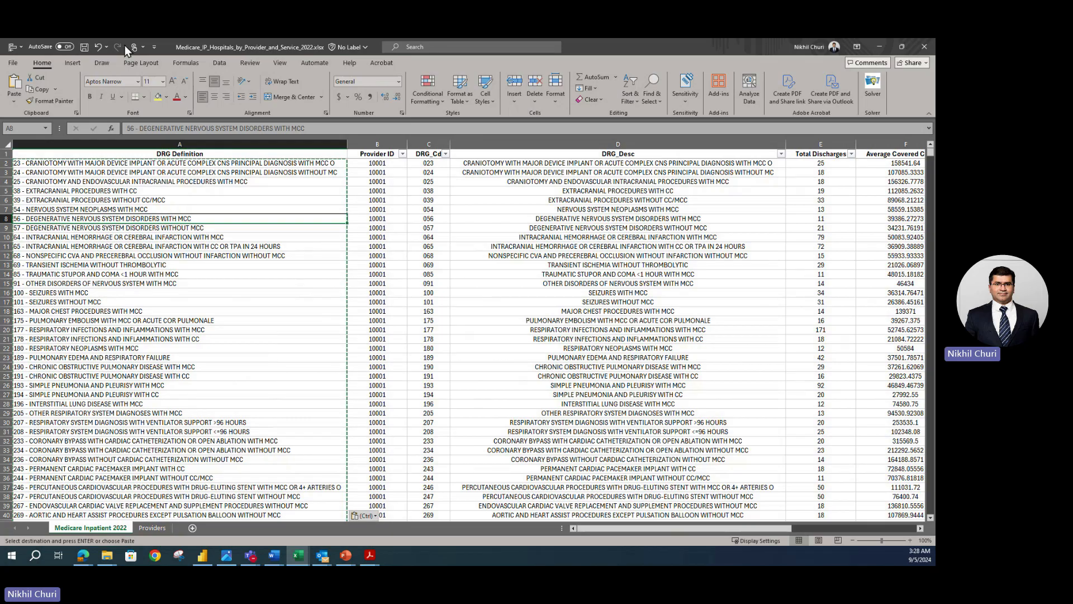
pyautogui.click(144, 276)
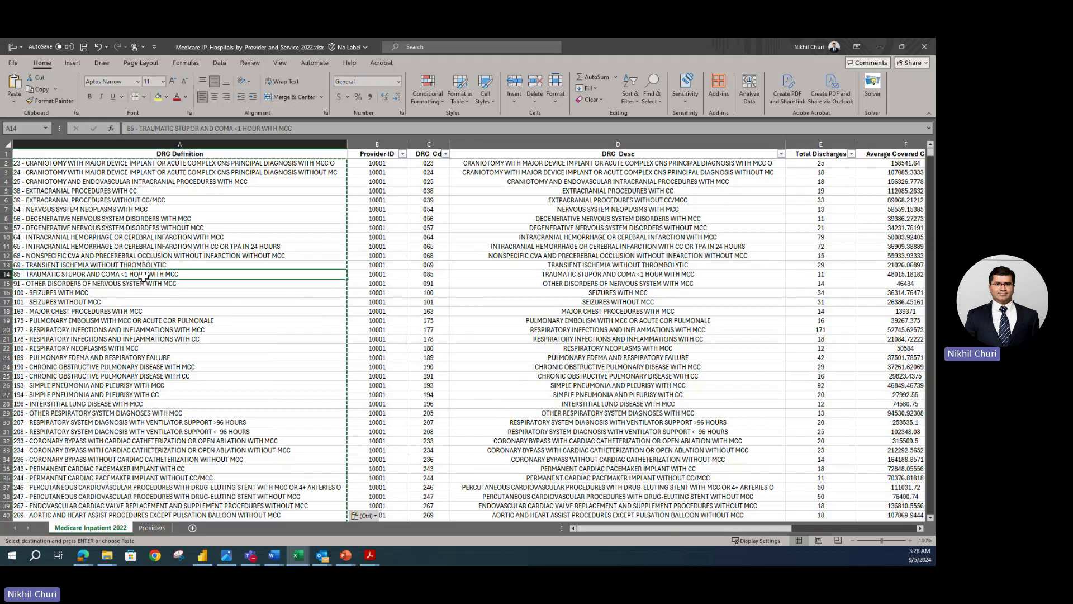
pyautogui.click(205, 237)
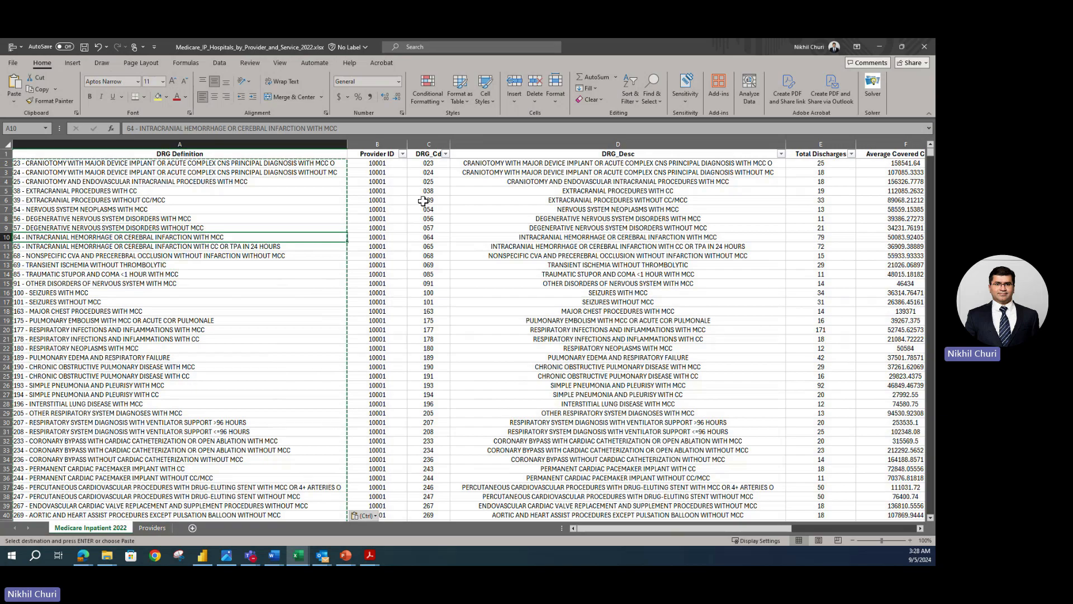
# Step: Delete the DRG_Cd and DRG_Desc columns and save the workbook
pyautogui.click(439, 181)
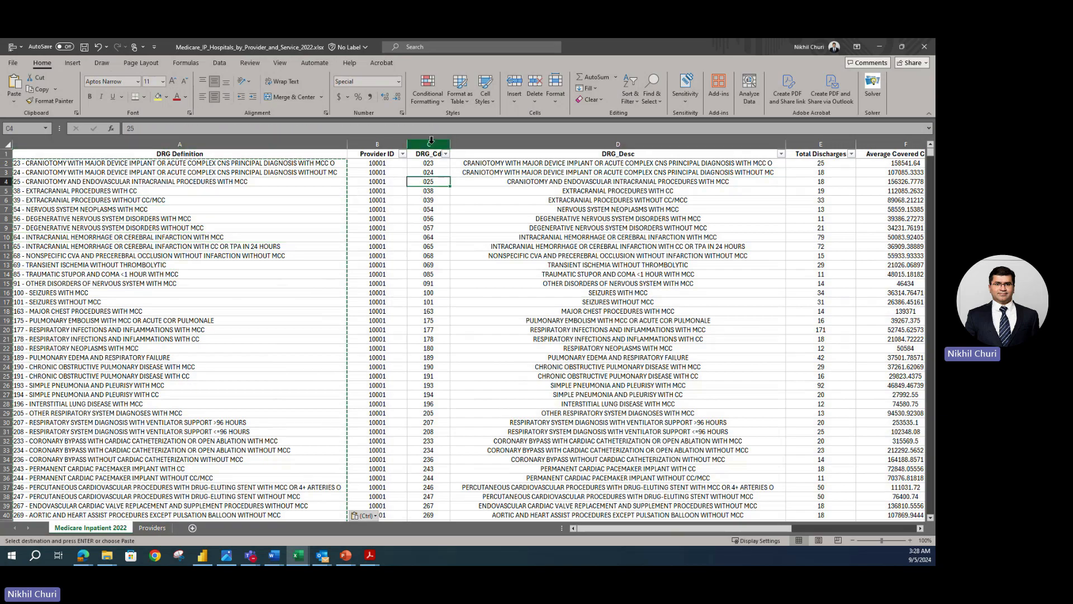
pyautogui.click(431, 141)
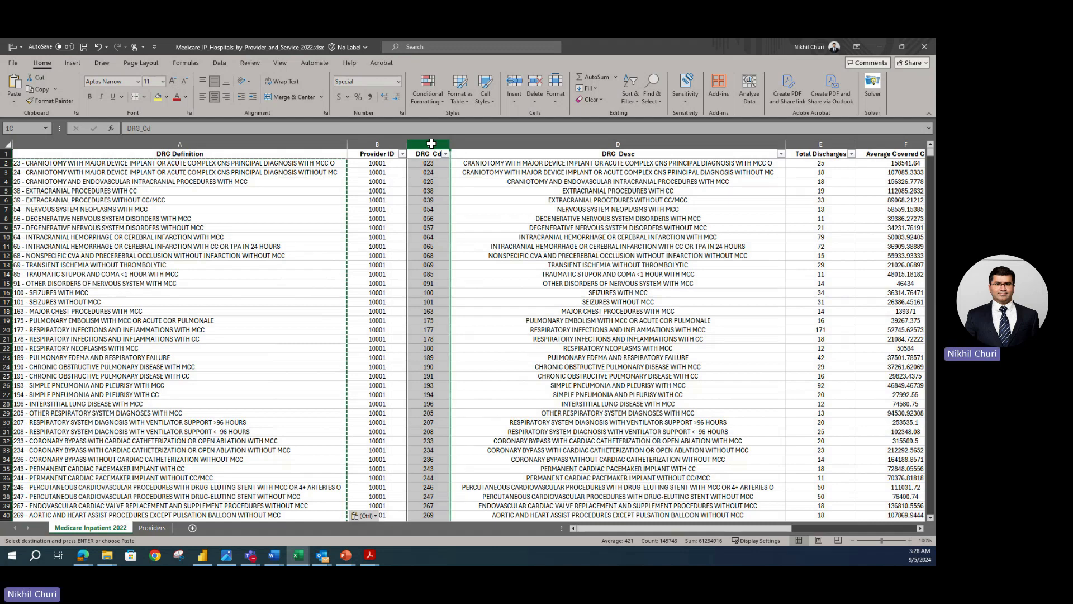
pyautogui.moveTo(431, 144); pyautogui.dragTo(519, 143)
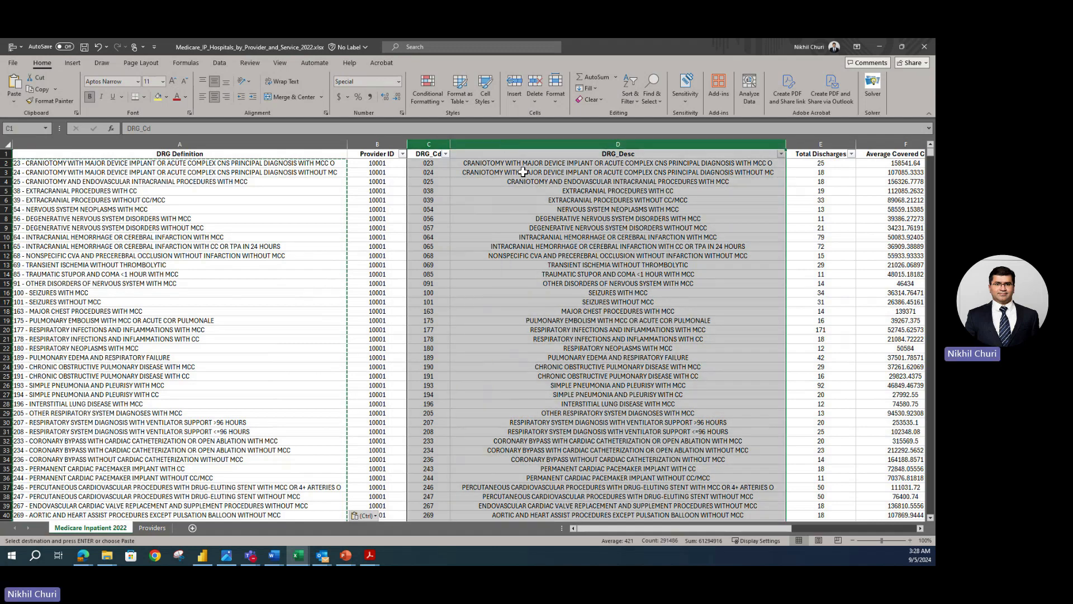
pyautogui.rightClick(519, 143)
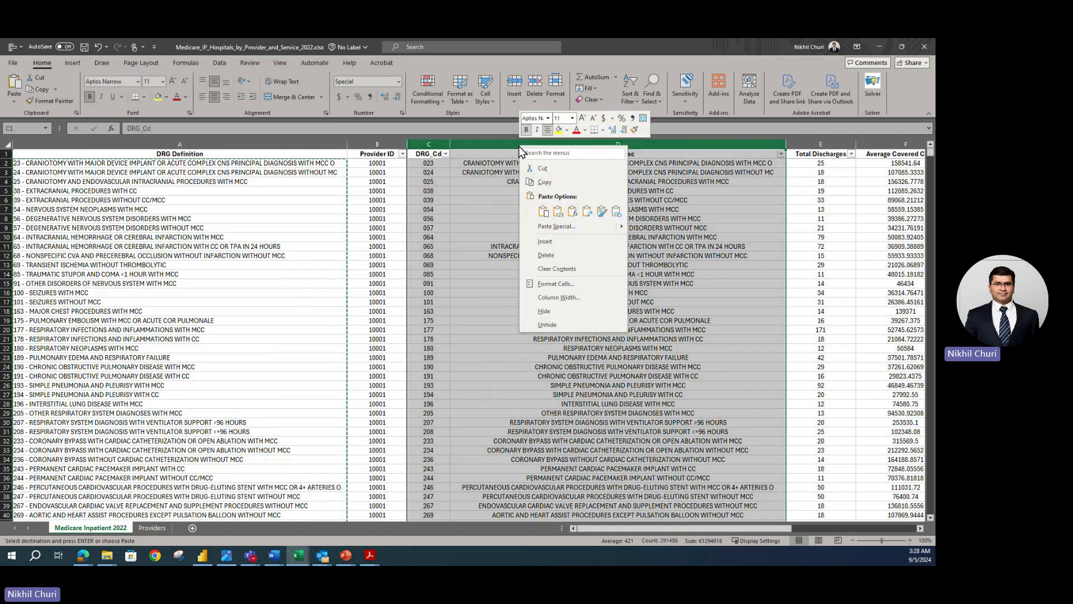
pyautogui.click(557, 253)
pyautogui.click(84, 47)
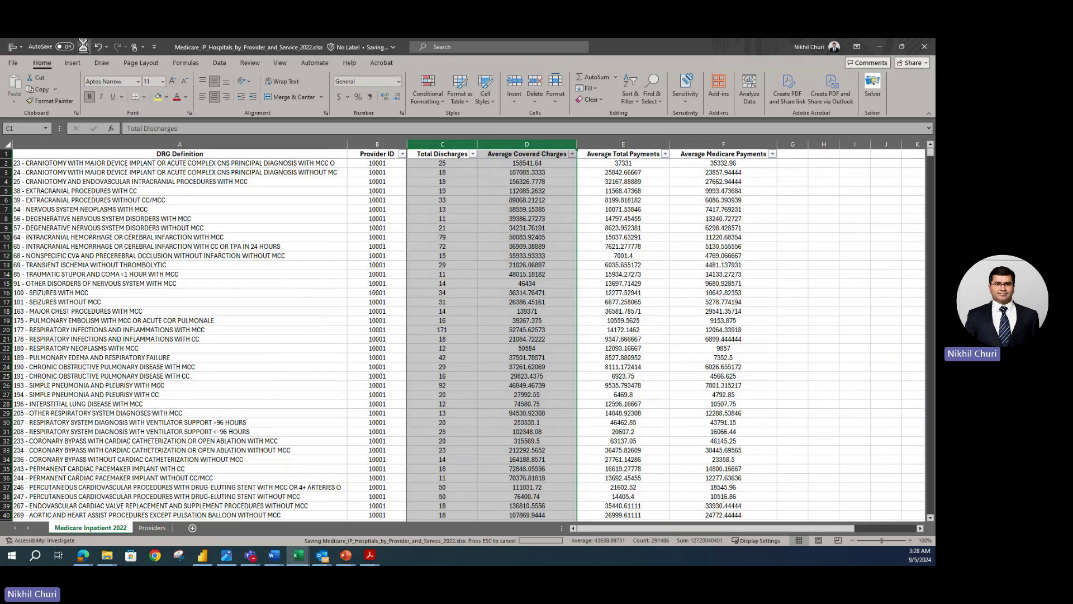
pyautogui.click(182, 283)
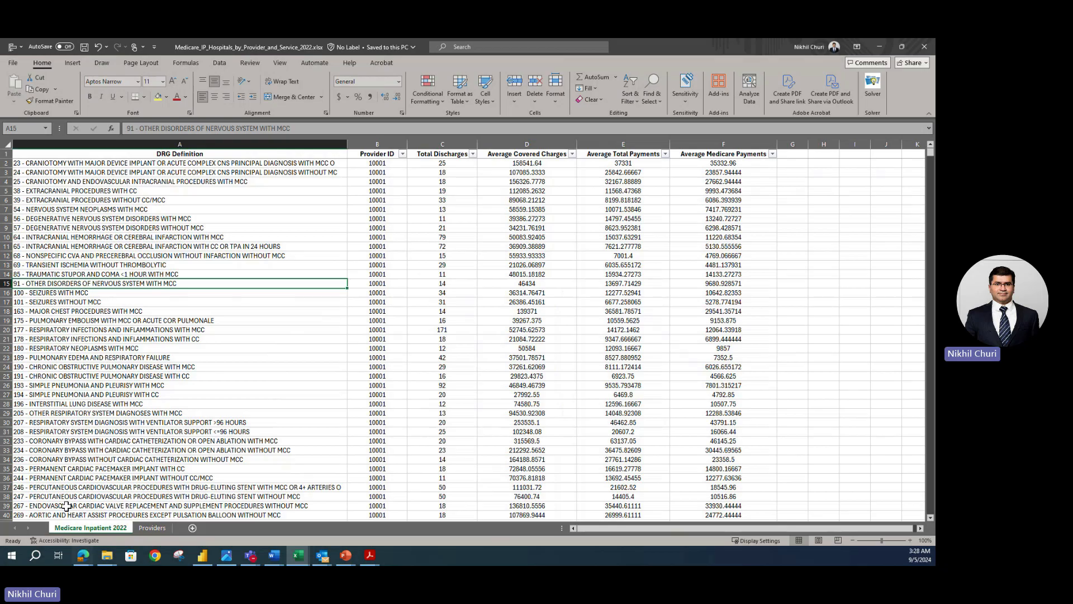
pyautogui.click(115, 403)
# Step: Select the whole table from the DRG Definition header through its last row to check its extent, and save the workbook
pyautogui.click(41, 155)
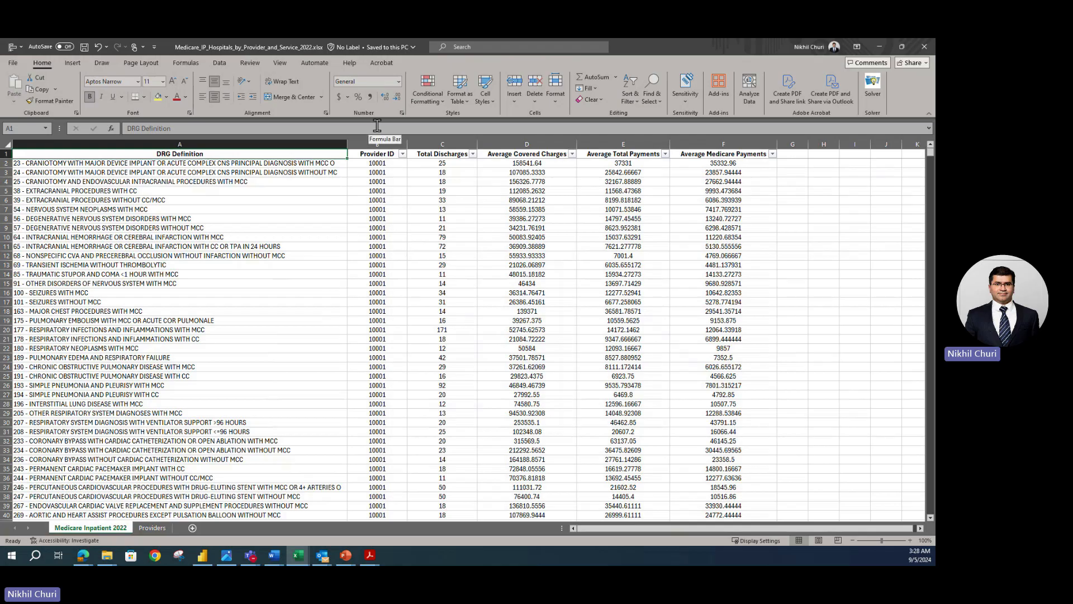
pyautogui.hotkey('ctrl', 'shift', 'Right')
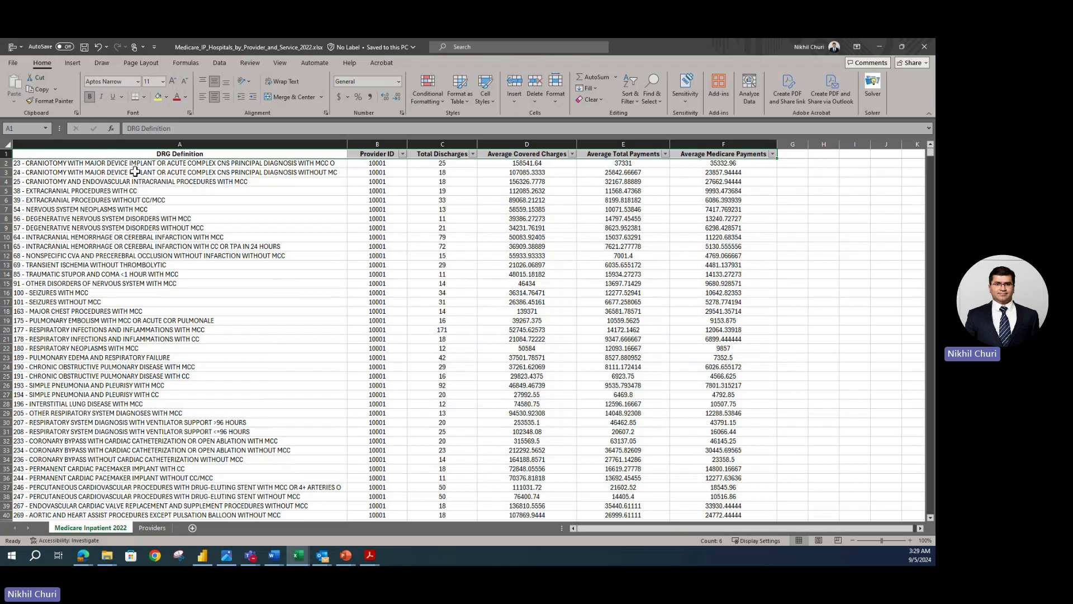
pyautogui.hotkey('ctrl', 'shift', 'Down')
pyautogui.scroll(-4, 271, 321)
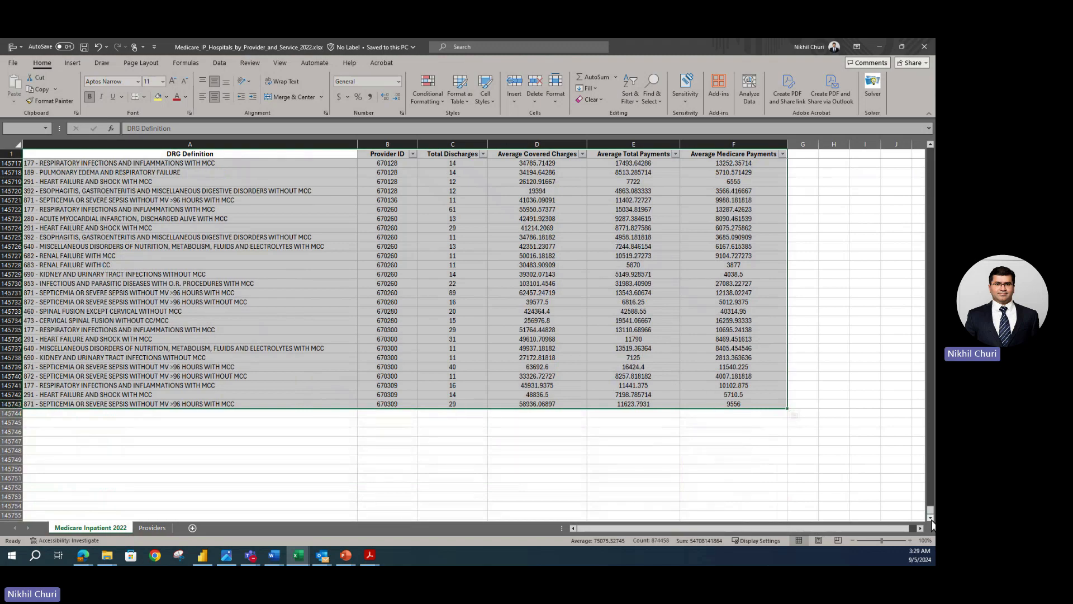
pyautogui.moveTo(929, 512); pyautogui.dragTo(929, 150)
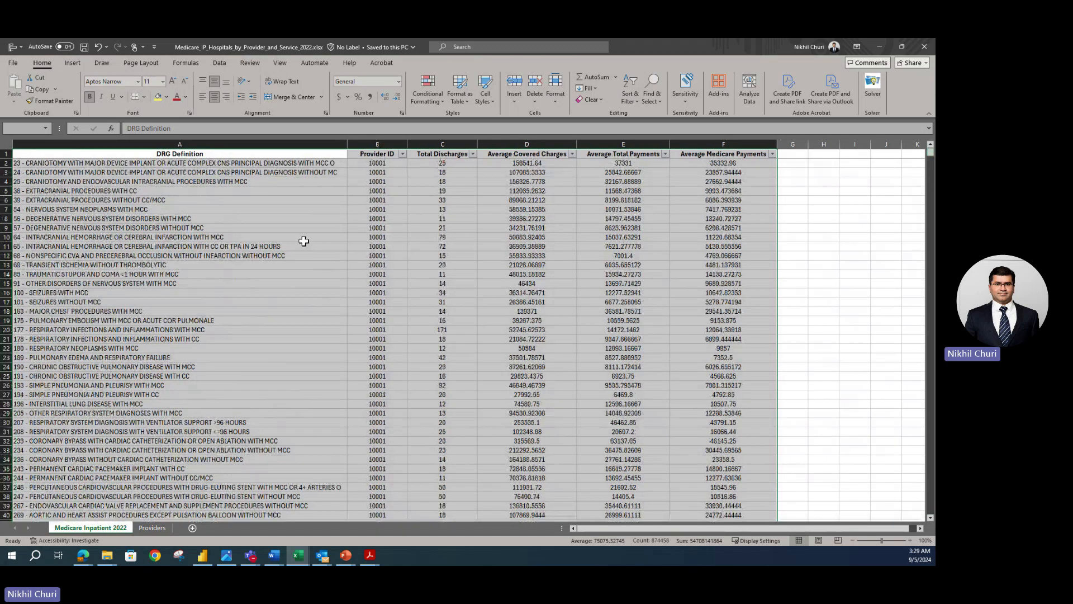
pyautogui.click(162, 321)
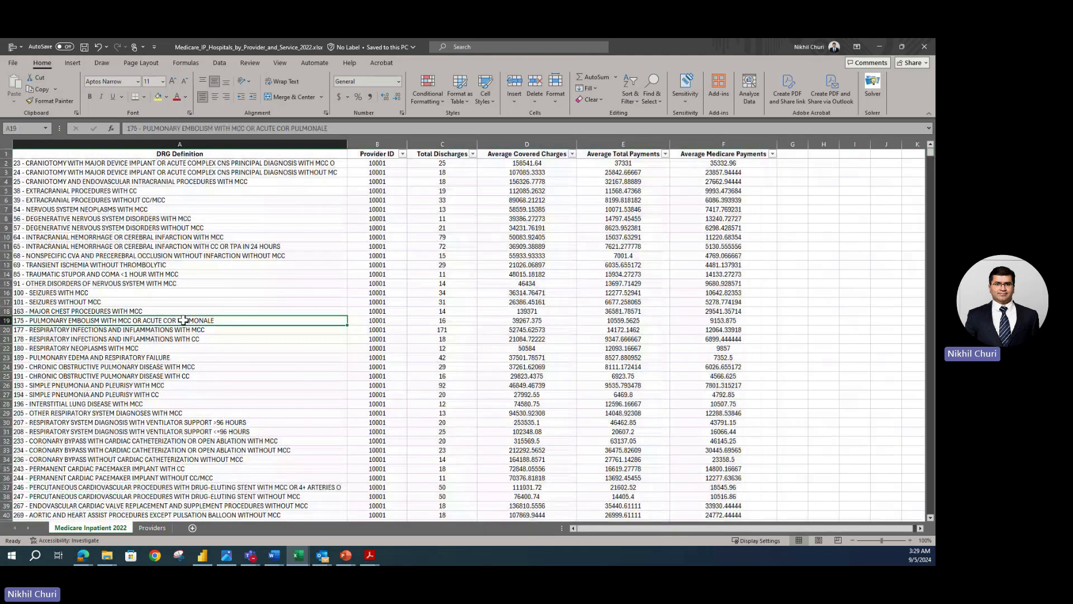
pyautogui.click(85, 46)
pyautogui.click(271, 235)
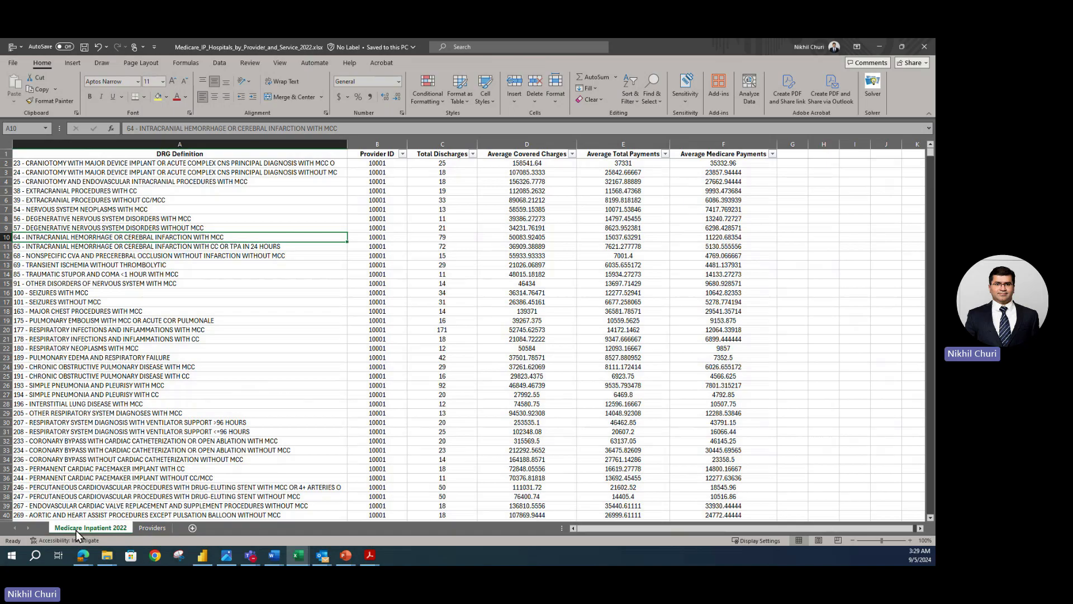
# Step: Compare the Provider ID columns on the Providers and Medicare Inpatient 2022 sheets
pyautogui.click(148, 529)
pyautogui.click(49, 204)
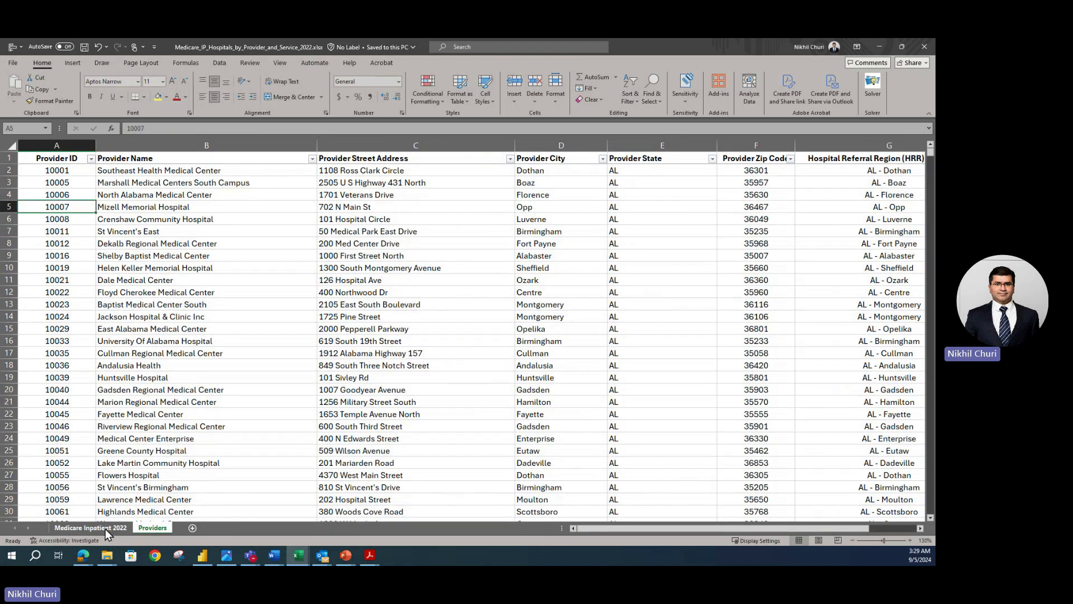
pyautogui.click(107, 530)
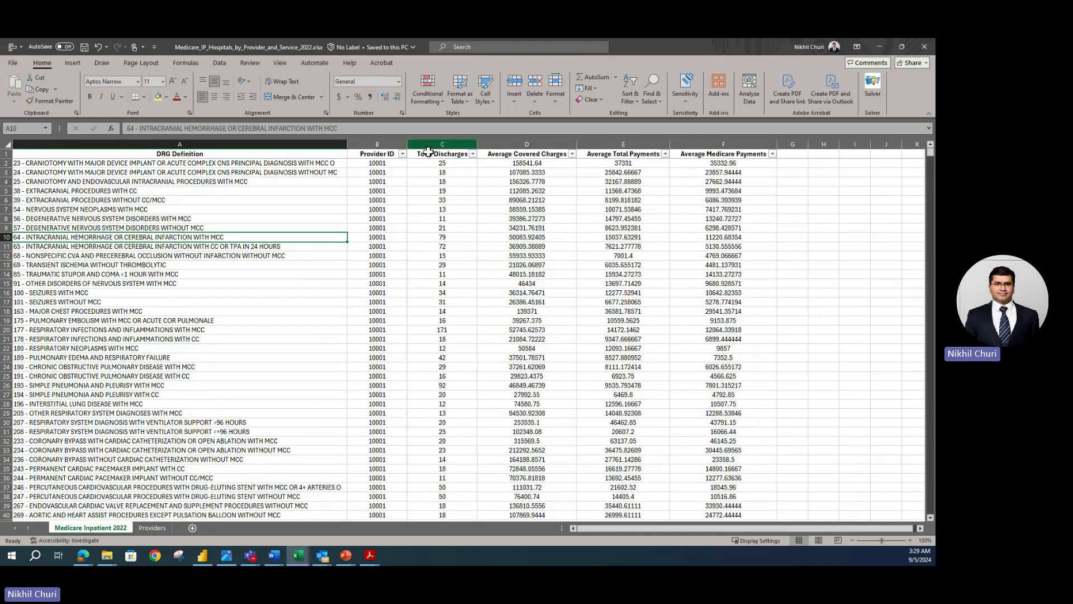
pyautogui.click(377, 171)
pyautogui.scroll(-10, 357, 229)
pyautogui.scroll(10, 403, 408)
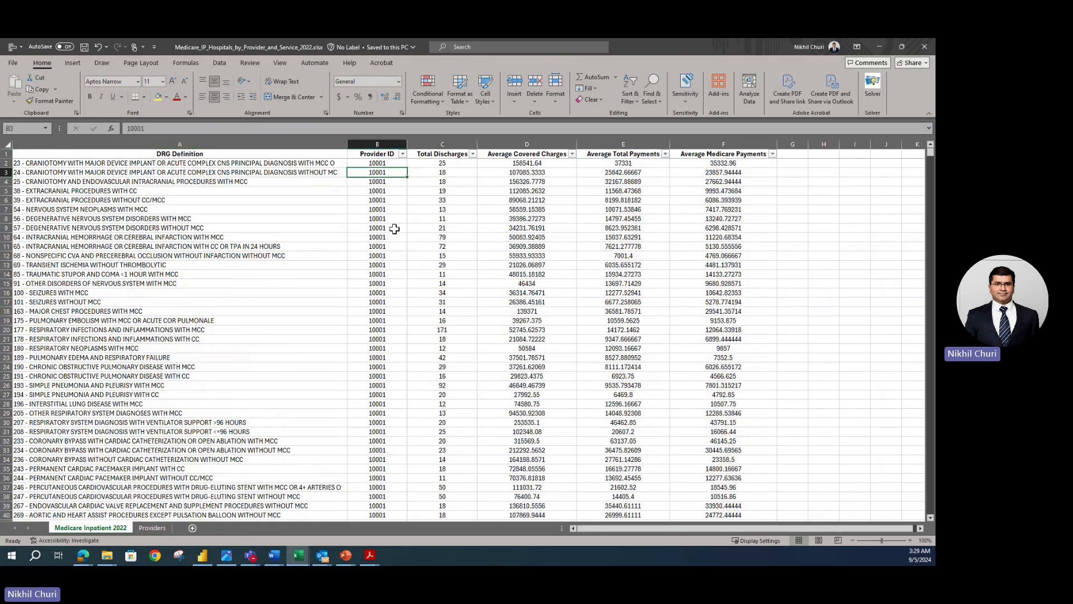
# Step: Review the Provider ID, discharge, charge and payment columns on the Medicare Inpatient 2022 sheet
pyautogui.click(152, 528)
pyautogui.click(118, 528)
pyautogui.click(364, 218)
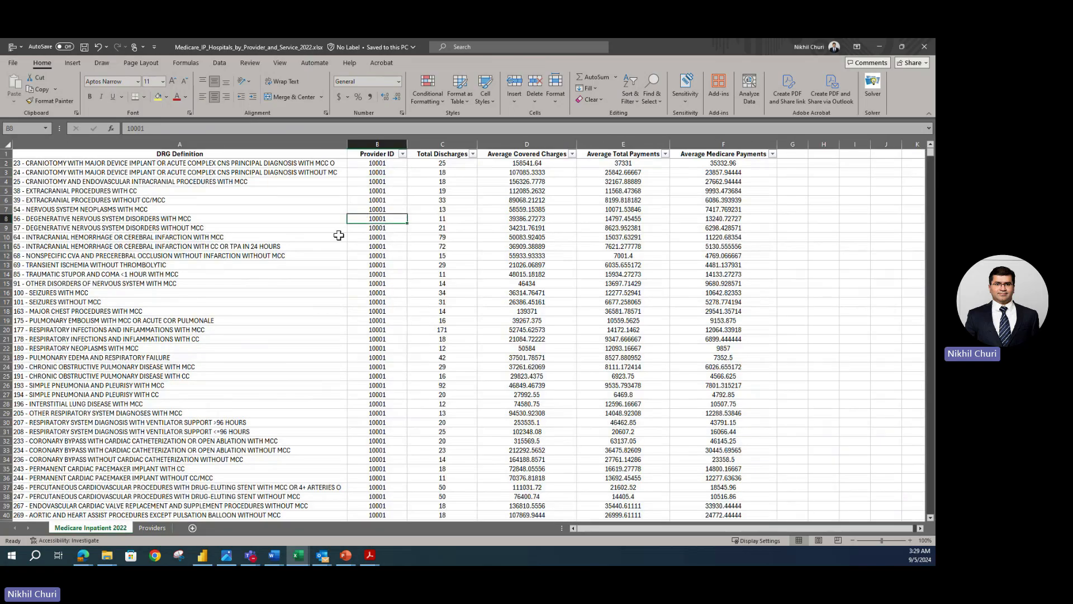
pyautogui.click(443, 228)
pyautogui.click(540, 230)
pyautogui.click(619, 230)
pyautogui.click(789, 237)
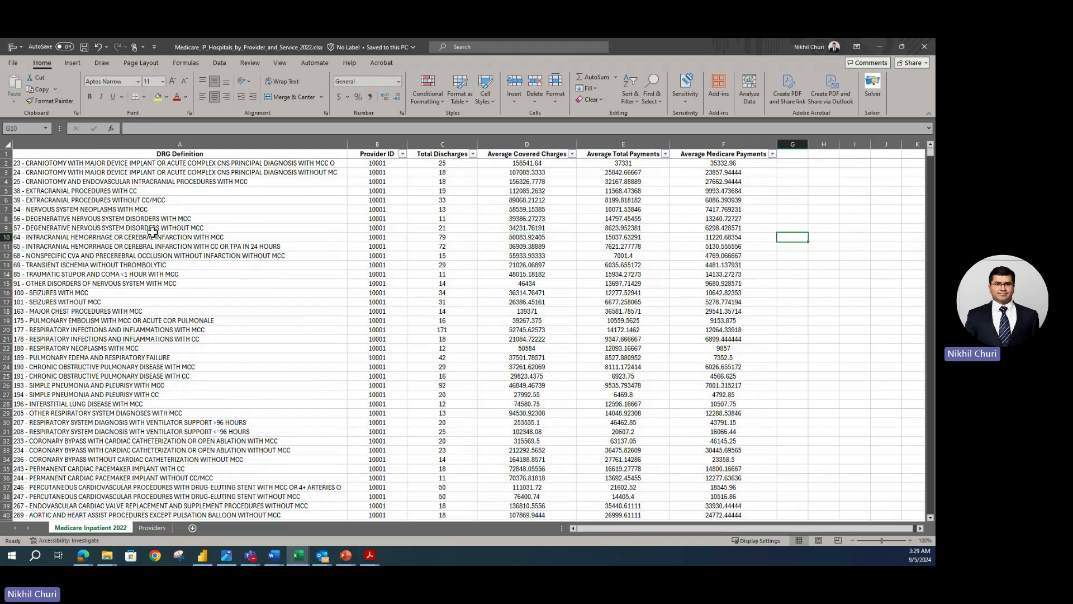
pyautogui.click(5, 255)
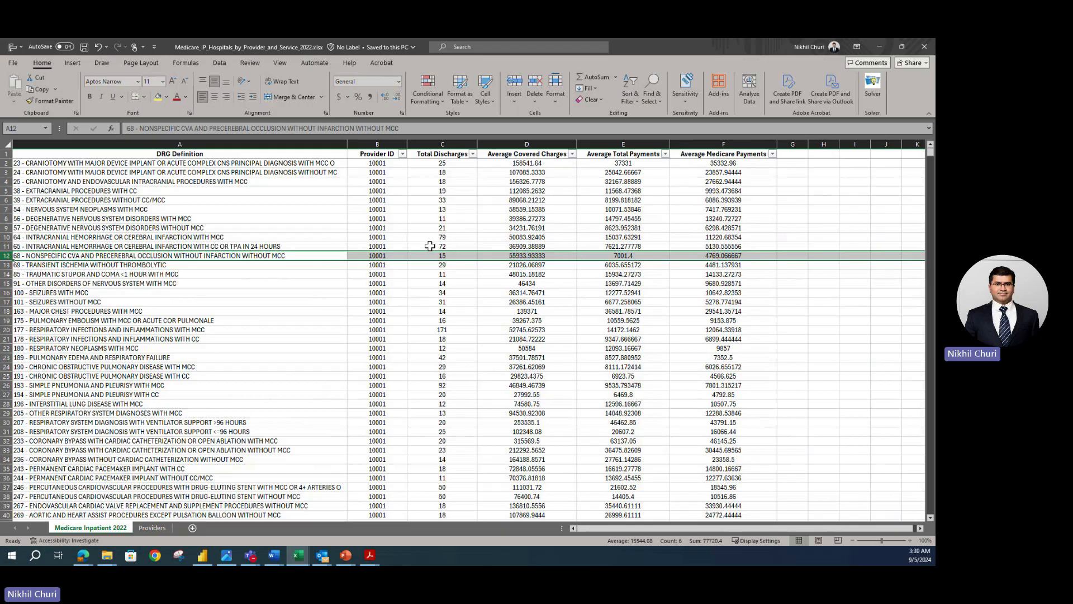
pyautogui.scroll(-6, 307, 283)
pyautogui.scroll(6, 291, 269)
# Step: Save the workbook with the Medicare Inpatient 2022 sheet open
pyautogui.moveTo(252, 228); pyautogui.dragTo(241, 220)
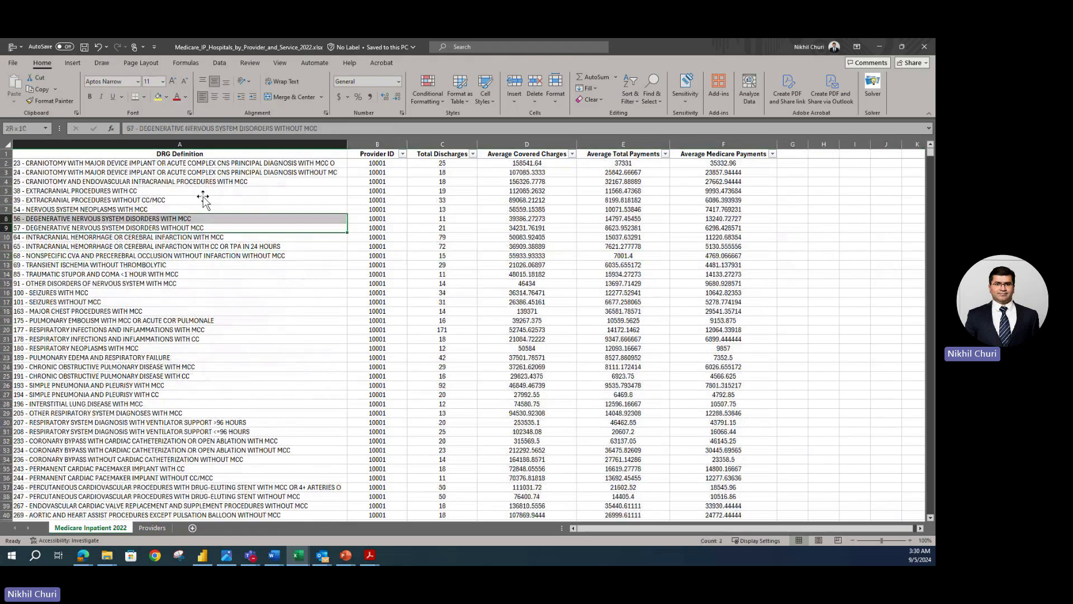
pyautogui.click(85, 49)
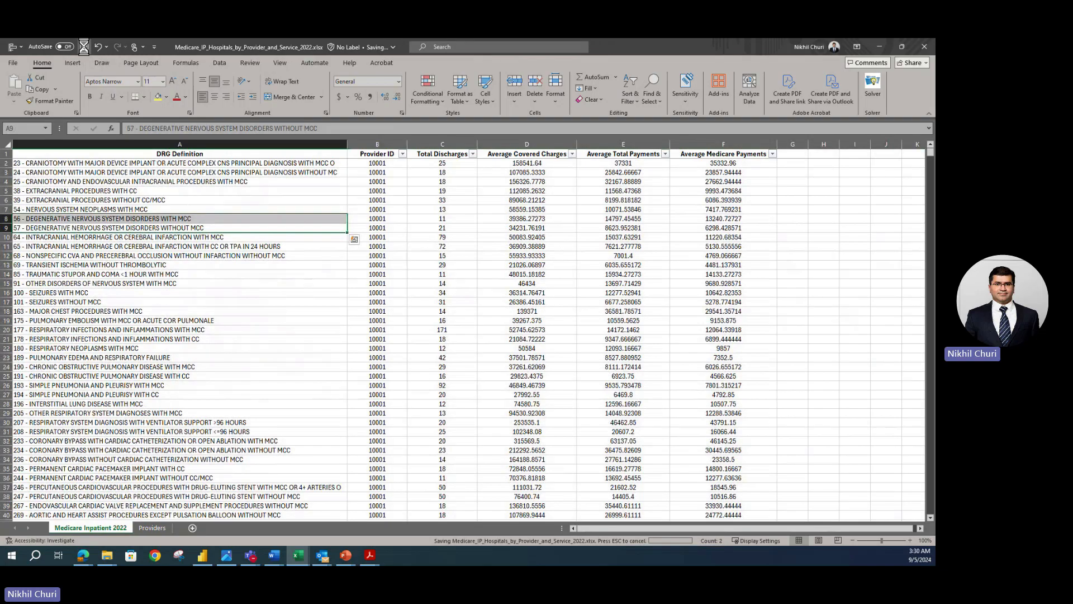
pyautogui.click(274, 181)
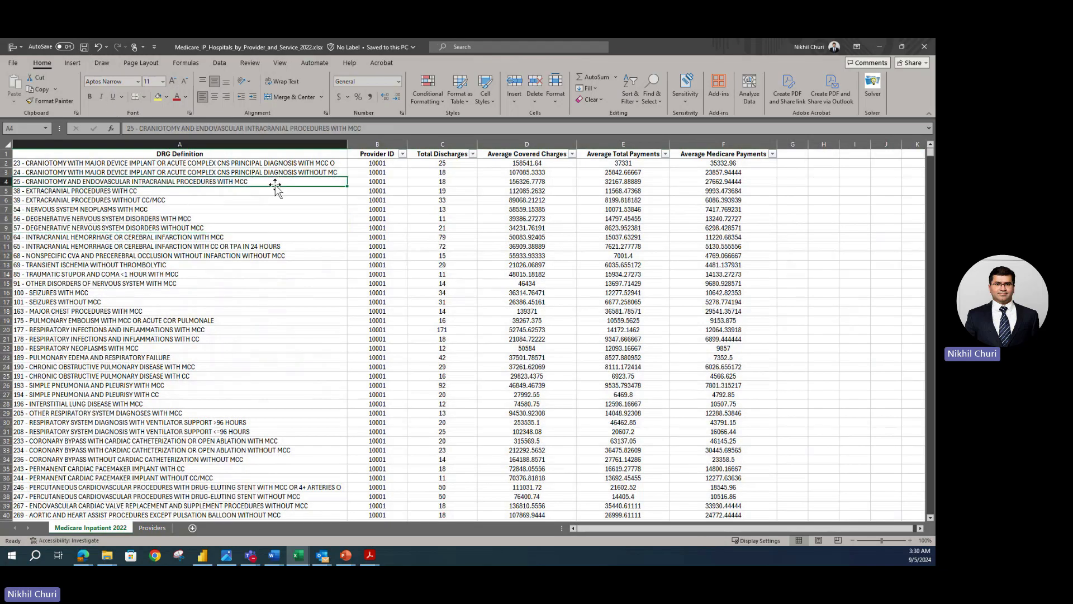
pyautogui.click(264, 294)
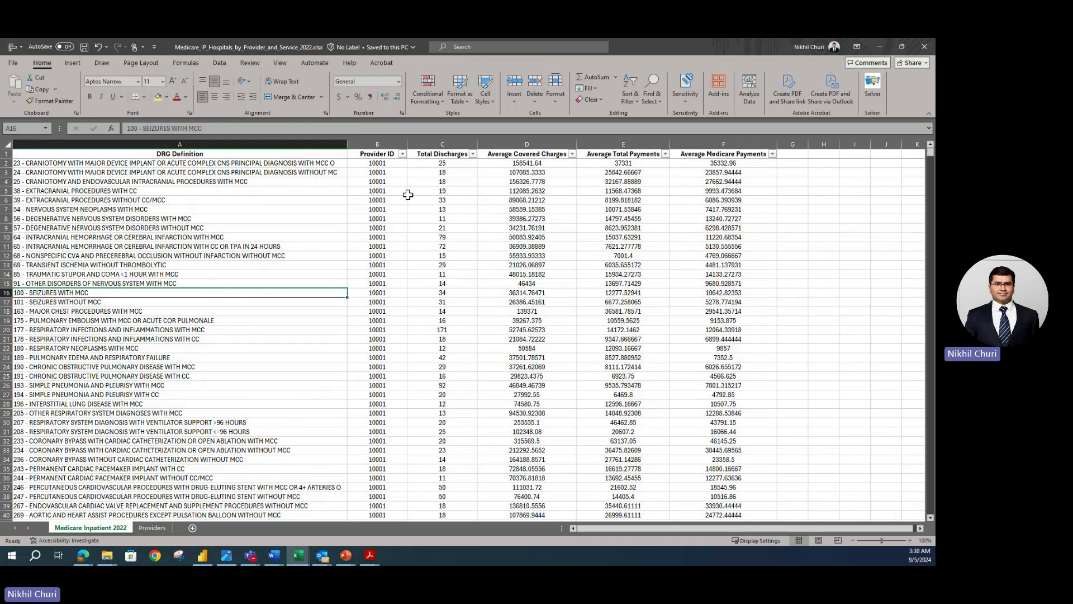
pyautogui.click(380, 328)
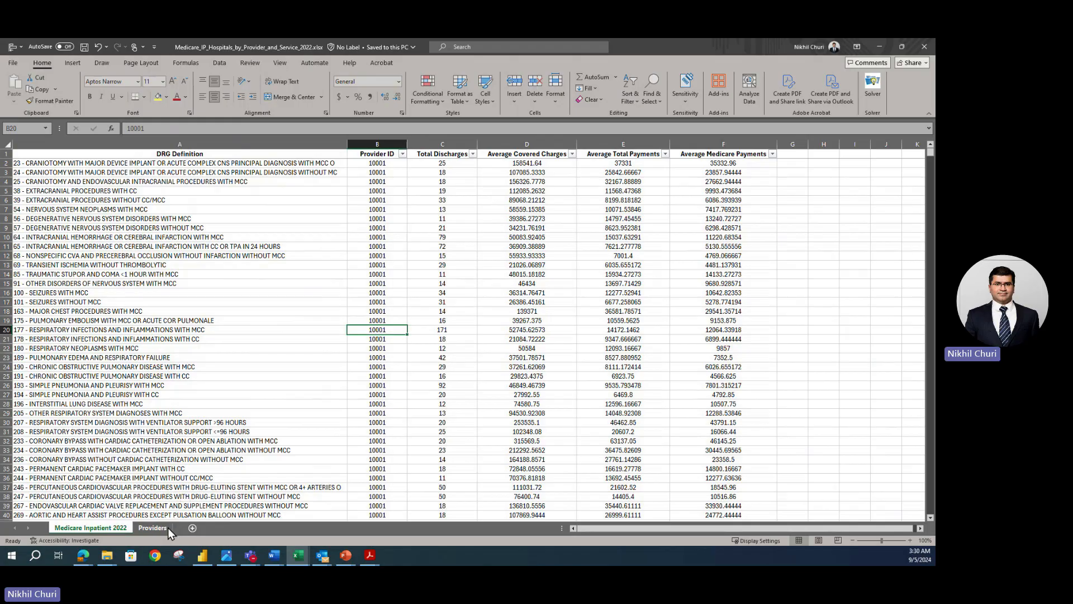
# Step: Switch between the Providers and Medicare Inpatient 2022 sheets to compare their contents, finishing on Providers
pyautogui.click(152, 528)
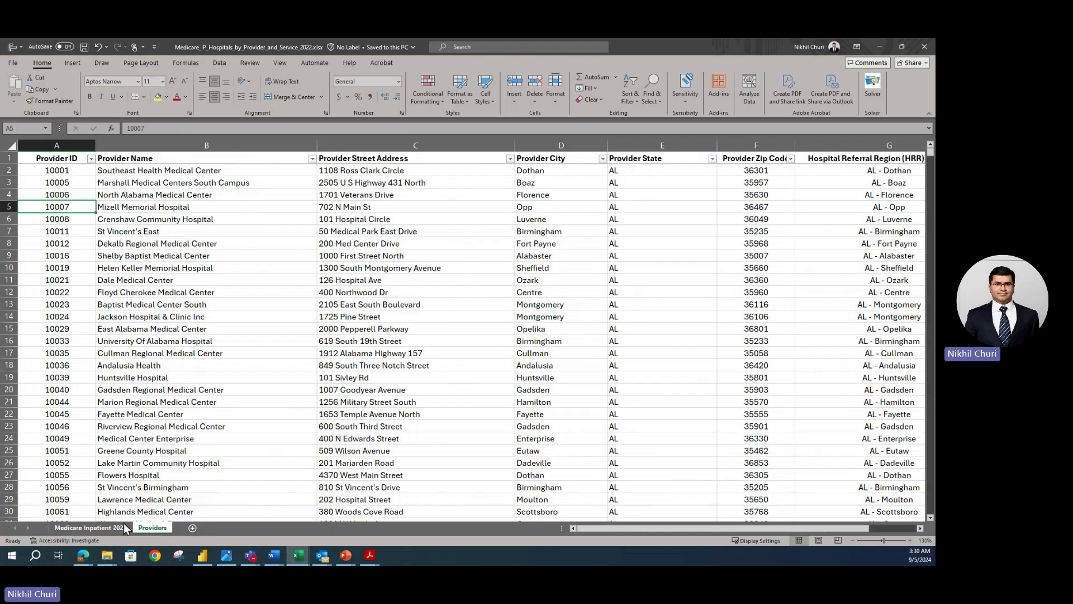
pyautogui.click(114, 528)
pyautogui.click(142, 528)
pyautogui.click(90, 528)
pyautogui.click(152, 528)
pyautogui.click(89, 255)
# Step: Select the Providers headers from Provider ID through Hospital Referral Region (HRR) Description to count the columns
pyautogui.click(34, 158)
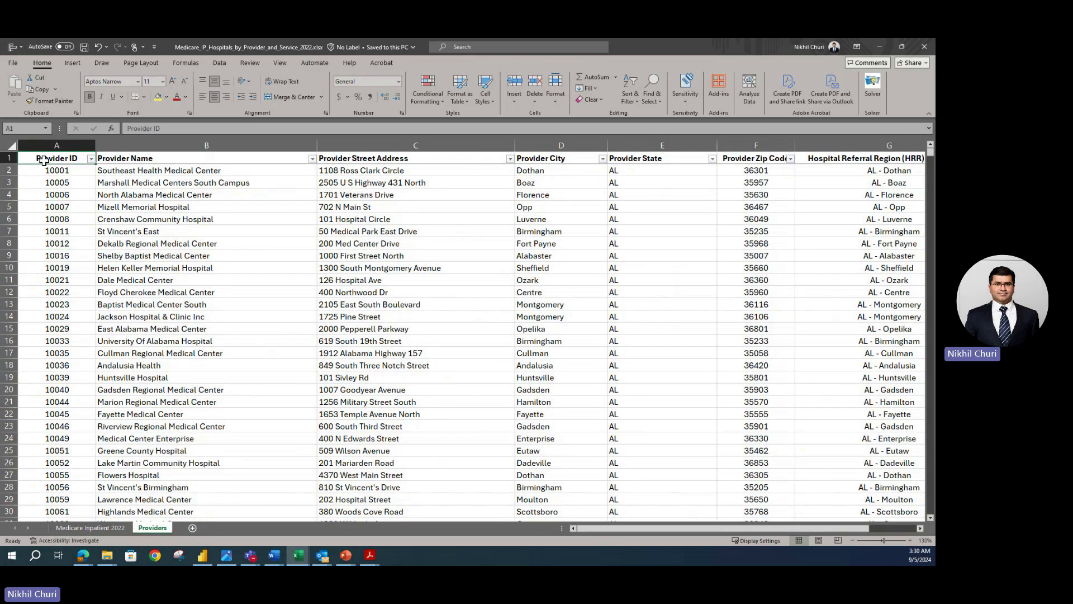
pyautogui.hscroll(1, 44, 160)
pyautogui.click(821, 144)
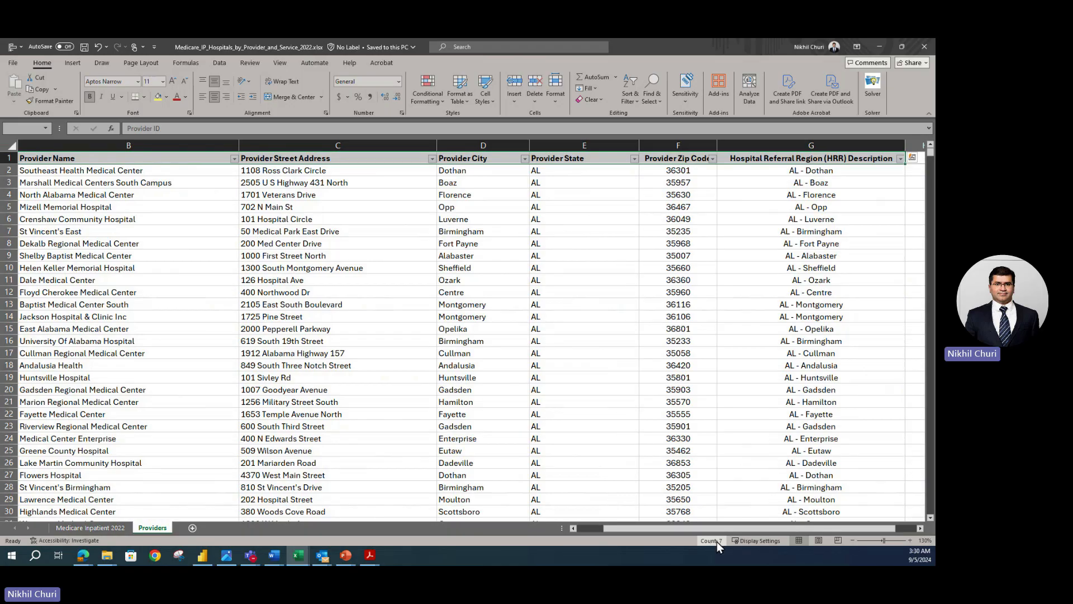
pyautogui.moveTo(723, 528); pyautogui.dragTo(604, 533)
pyautogui.click(74, 221)
pyautogui.click(63, 159)
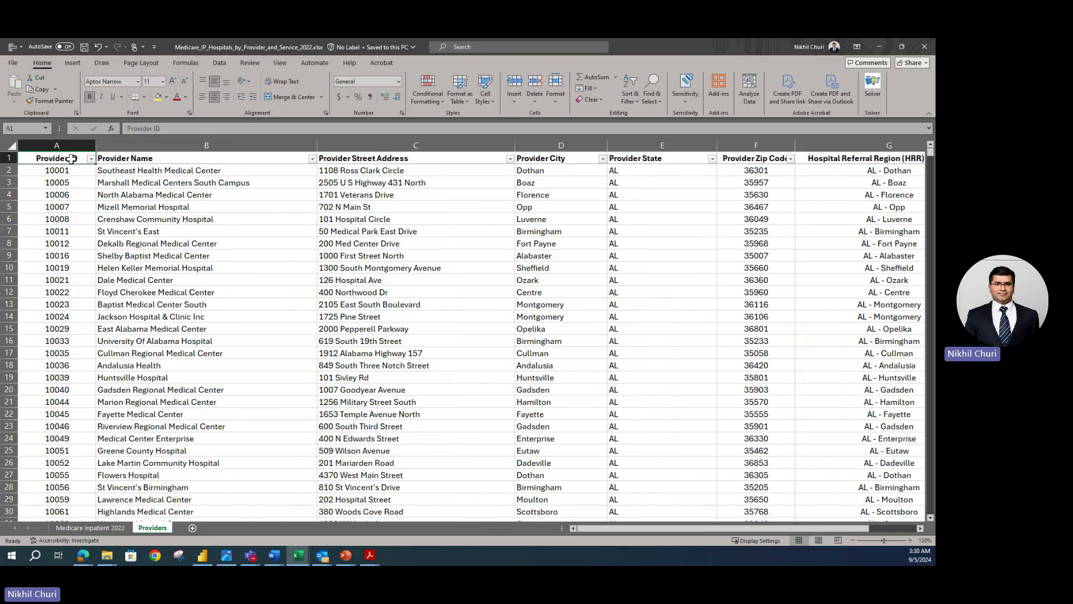
# Step: Filter the Provider ID column on the Providers sheet to show only blank entries
pyautogui.click(91, 158)
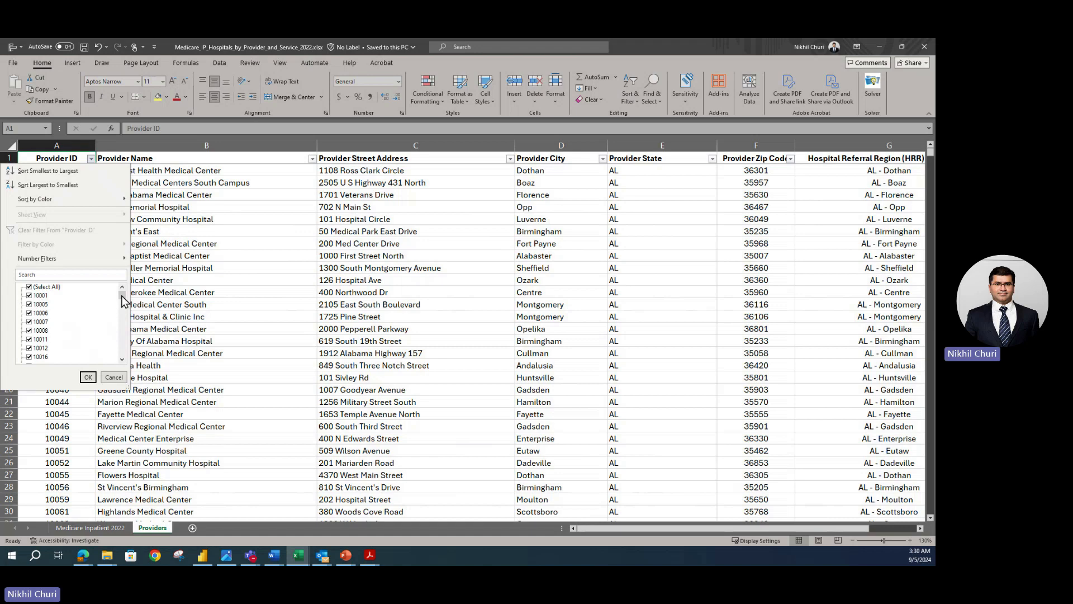
pyautogui.moveTo(122, 299); pyautogui.dragTo(123, 352)
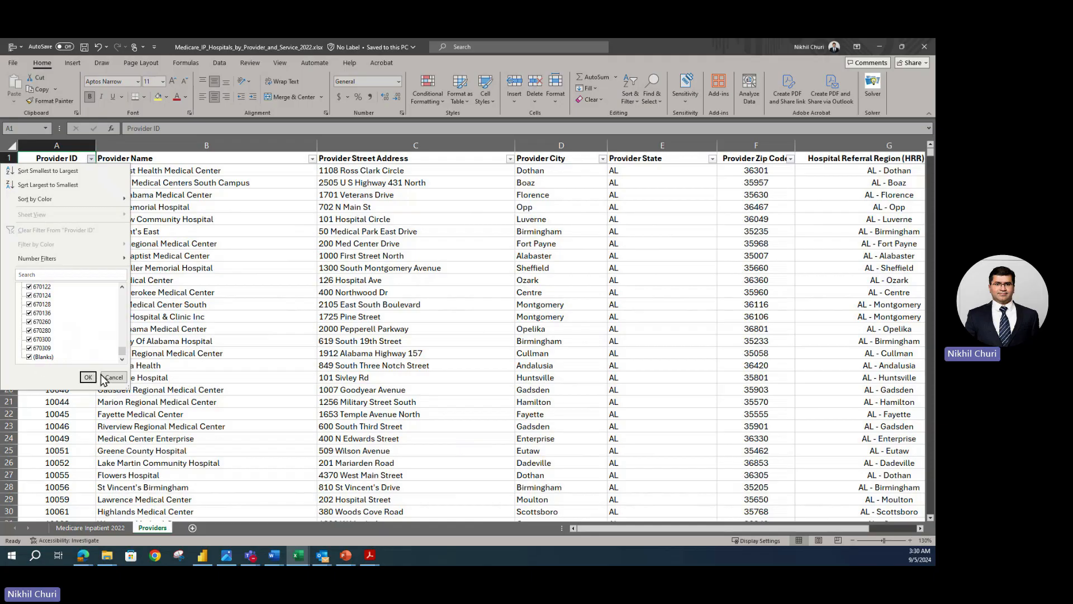
pyautogui.moveTo(123, 355); pyautogui.dragTo(122, 295)
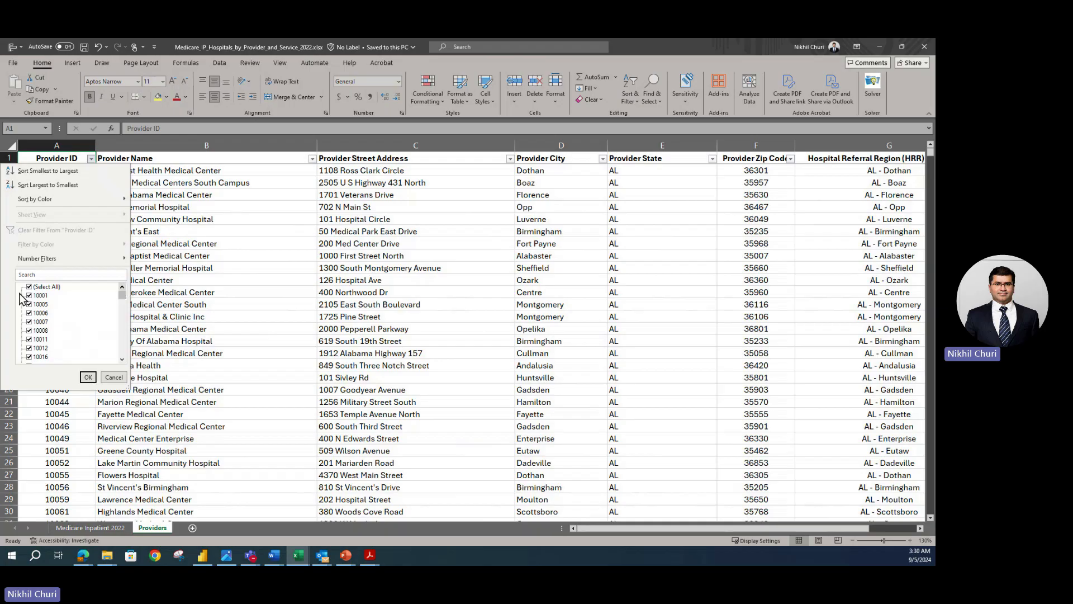
pyautogui.click(45, 287)
pyautogui.moveTo(124, 296); pyautogui.dragTo(121, 363)
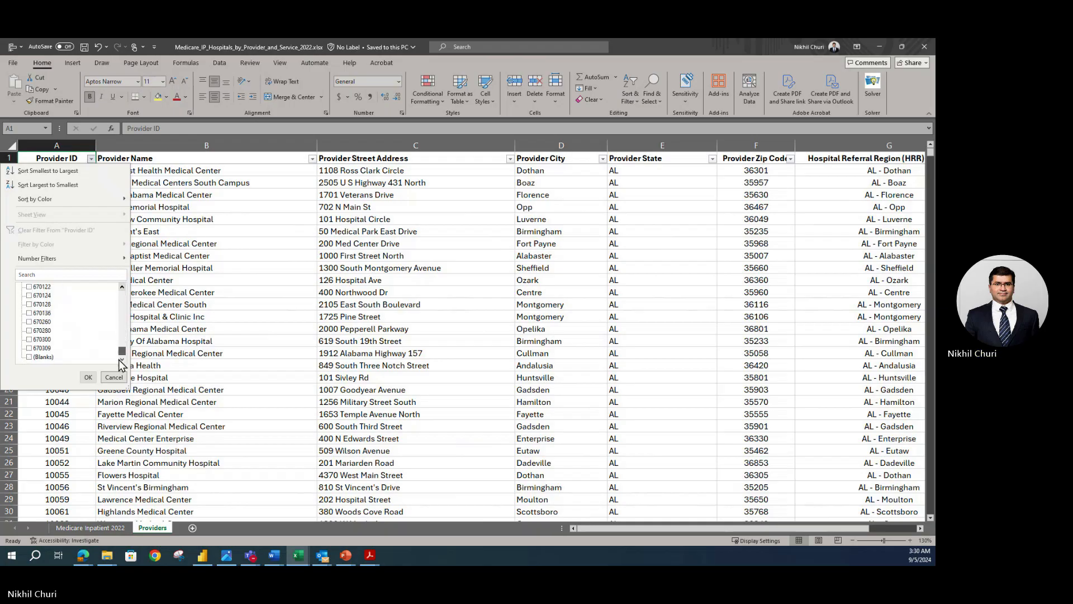
pyautogui.click(29, 357)
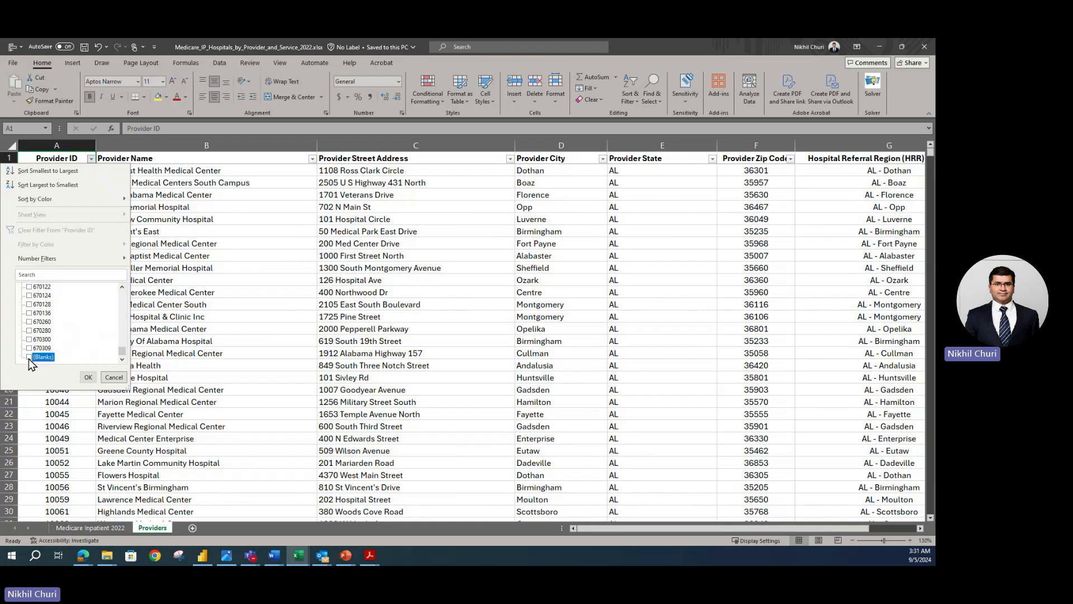
pyautogui.click(88, 377)
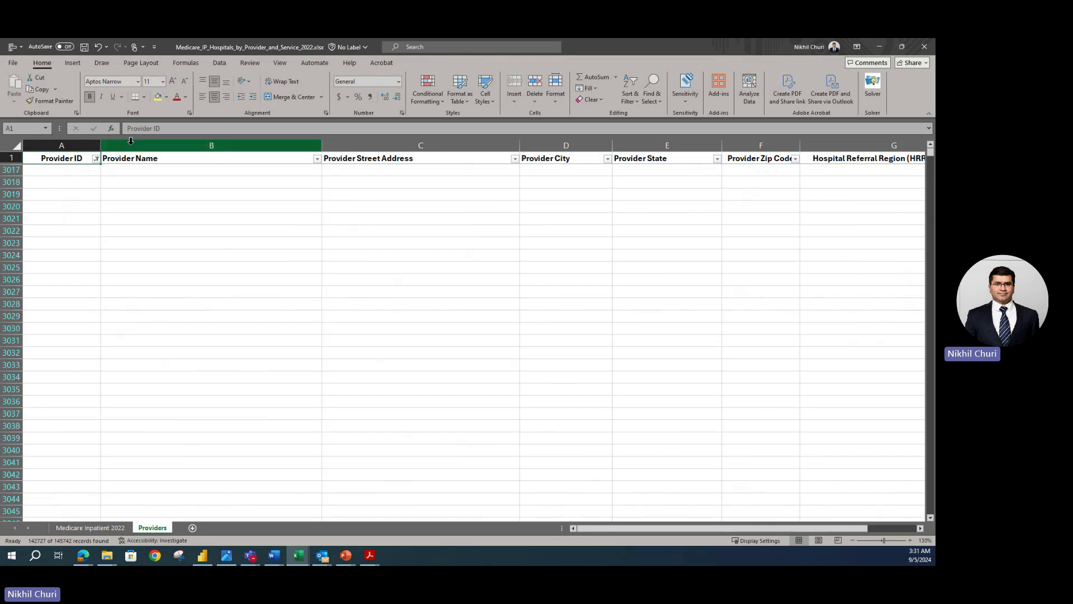
# Step: Deselect every value in the Provider ID filter and reapply it with only the blanks chosen
pyautogui.click(96, 159)
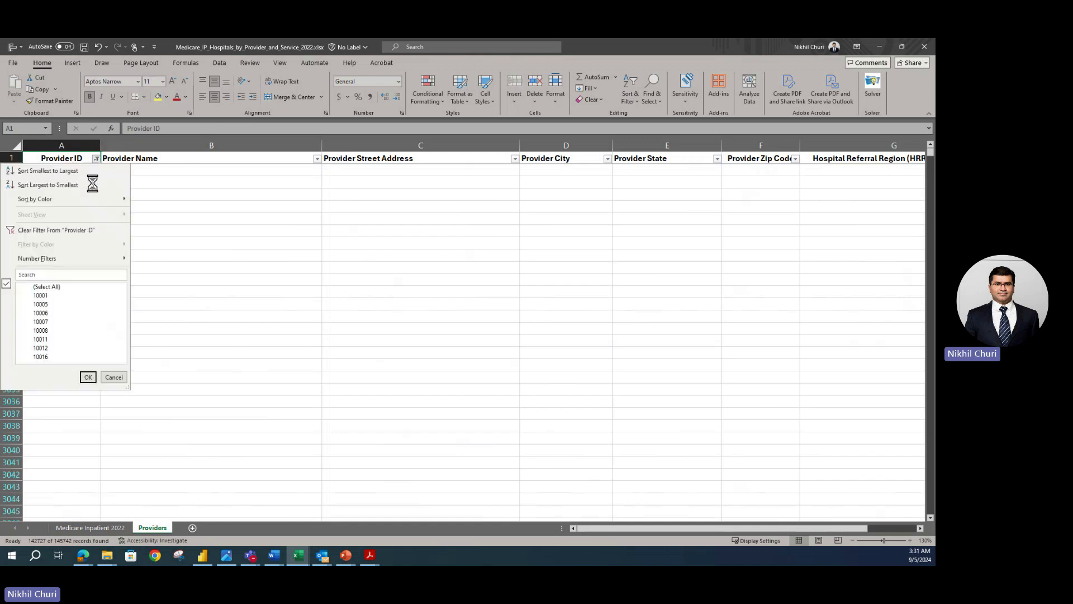
pyautogui.click(47, 288)
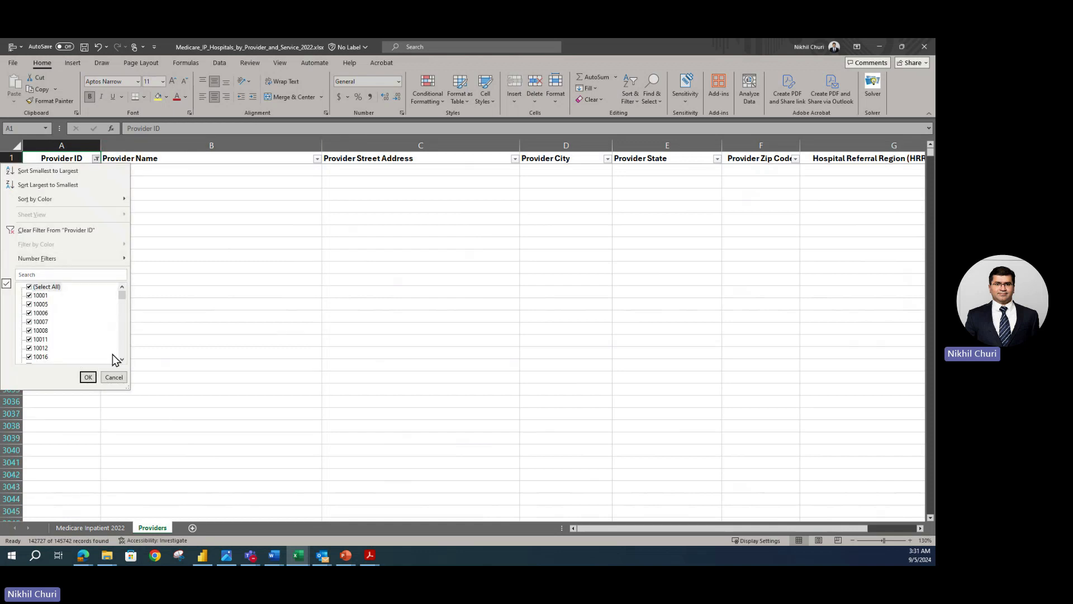
pyautogui.moveTo(122, 295)
pyautogui.mouseDown()
pyautogui.moveTo(120, 371)
pyautogui.moveTo(122, 295)
pyautogui.mouseUp()
pyautogui.click(29, 287)
pyautogui.click(29, 288)
pyautogui.click(29, 287)
pyautogui.moveTo(122, 295); pyautogui.dragTo(123, 349)
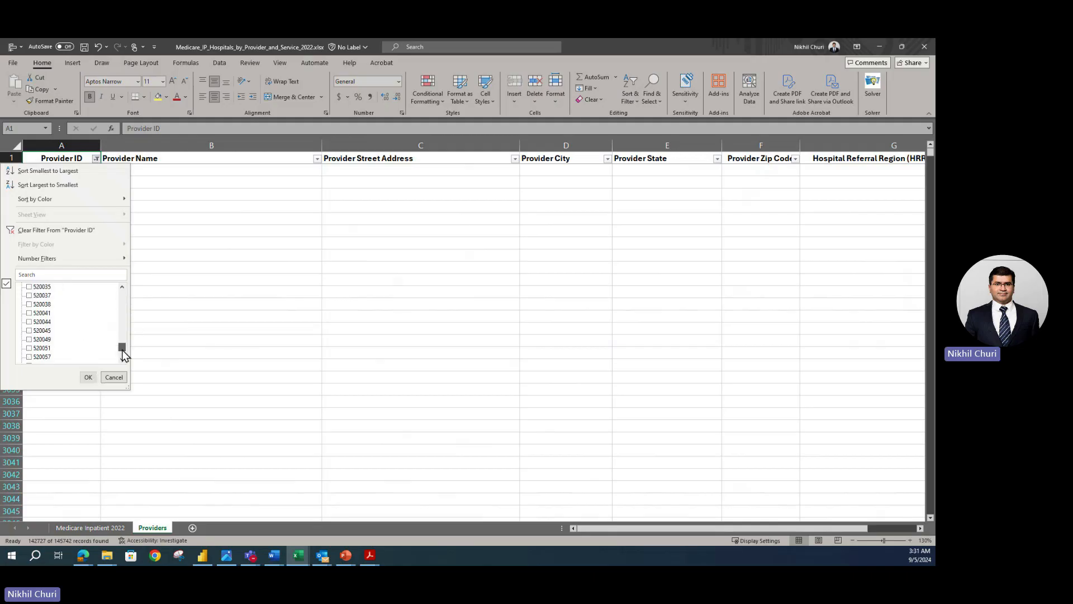
pyautogui.click(41, 358)
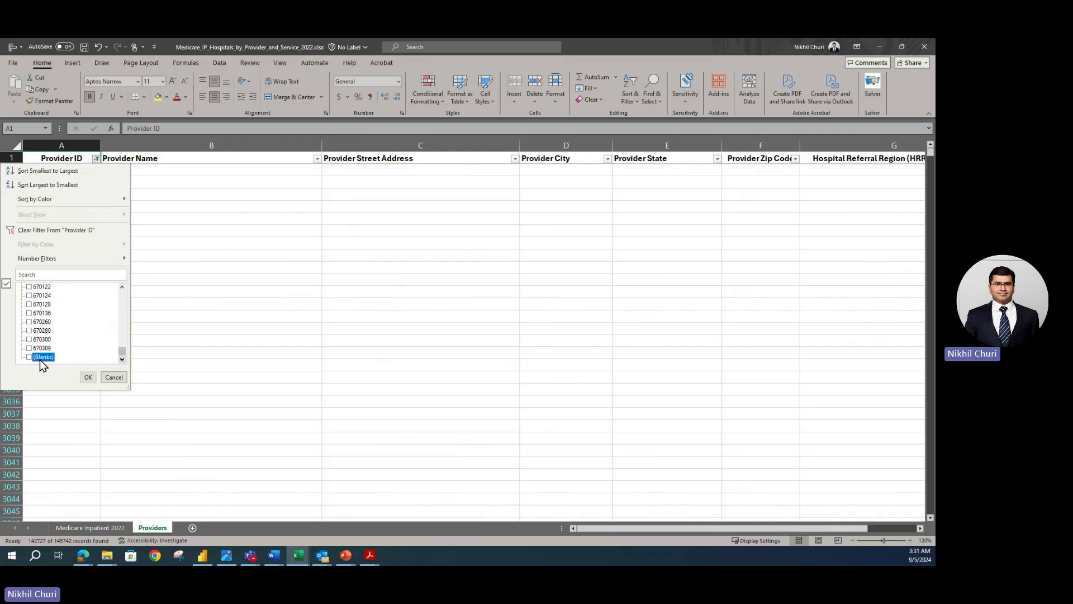
pyautogui.click(88, 376)
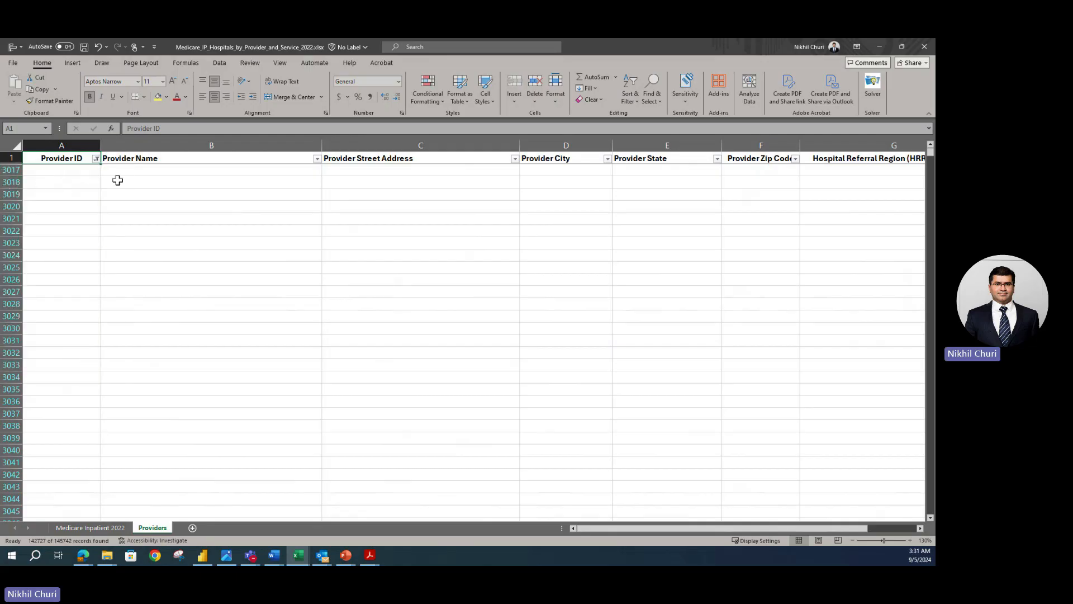
# Step: Select all values in the Provider ID filter to show every row again
pyautogui.click(96, 159)
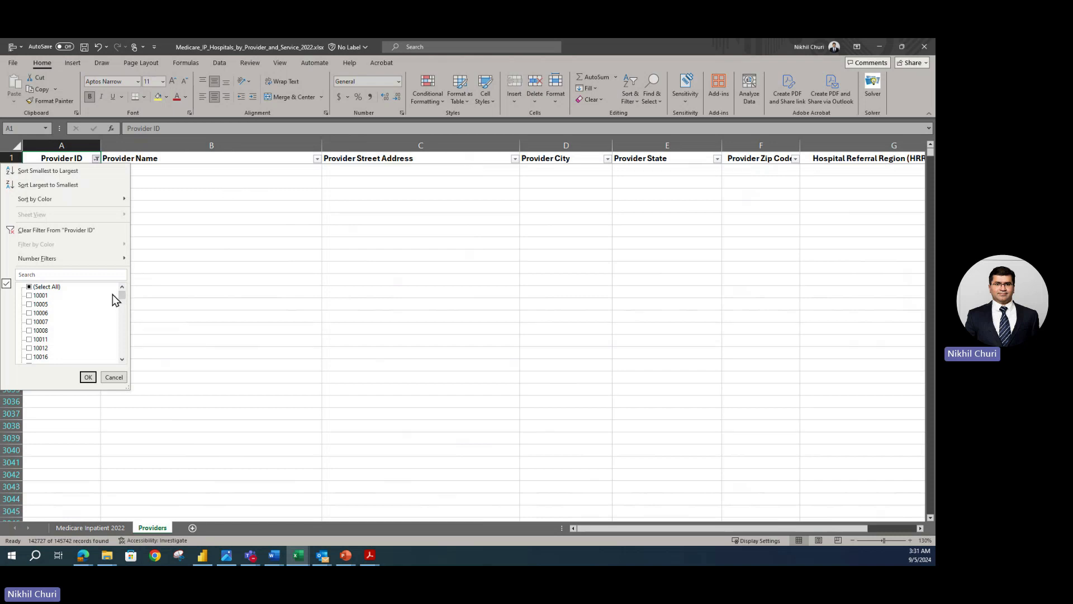
pyautogui.click(55, 287)
pyautogui.click(88, 377)
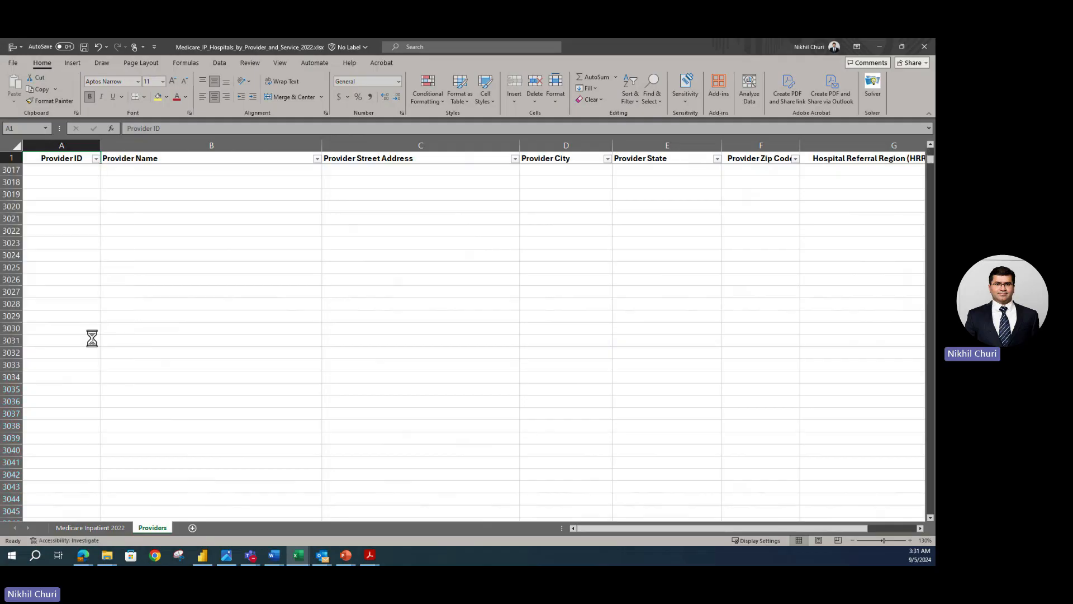
# Step: Delete the empty row 3017 directly below the last provider record on the Providers sheet
pyautogui.scroll(9, 91, 338)
pyautogui.scroll(-3, 84, 324)
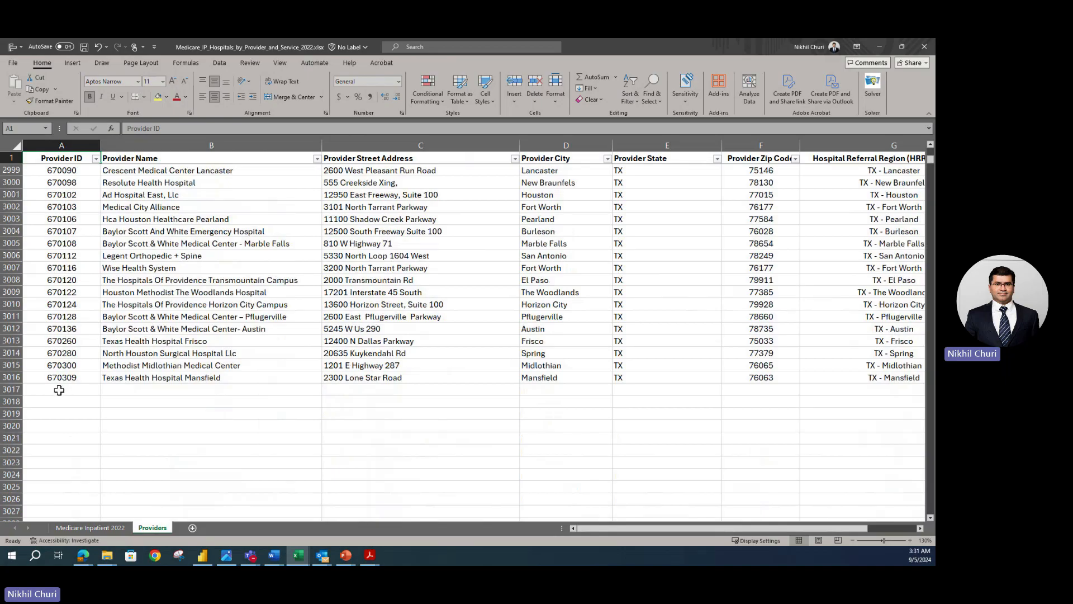
pyautogui.click(63, 390)
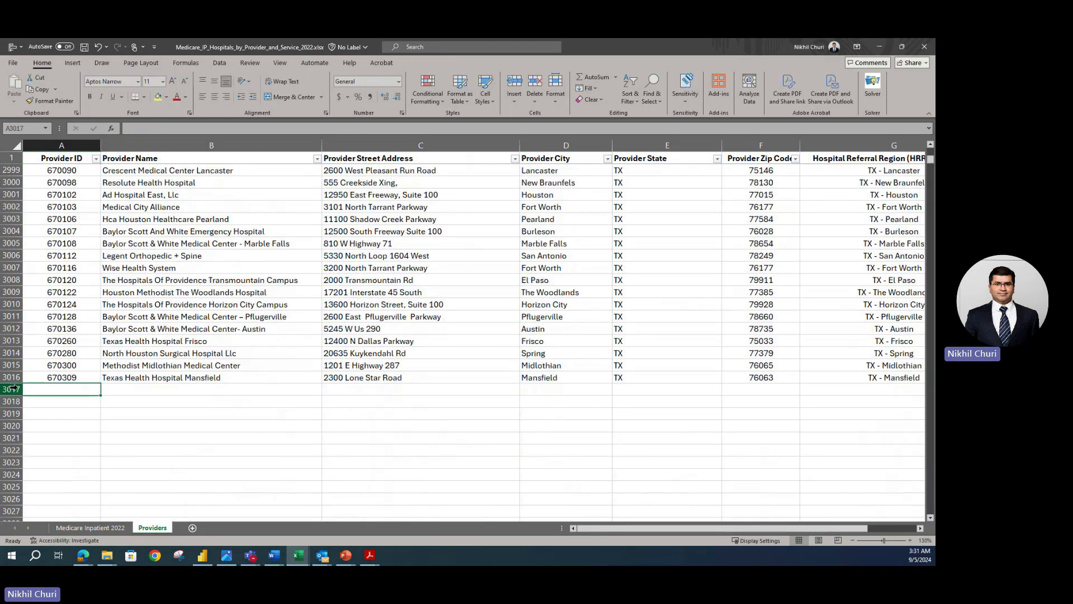
pyautogui.scroll(1, 16, 387)
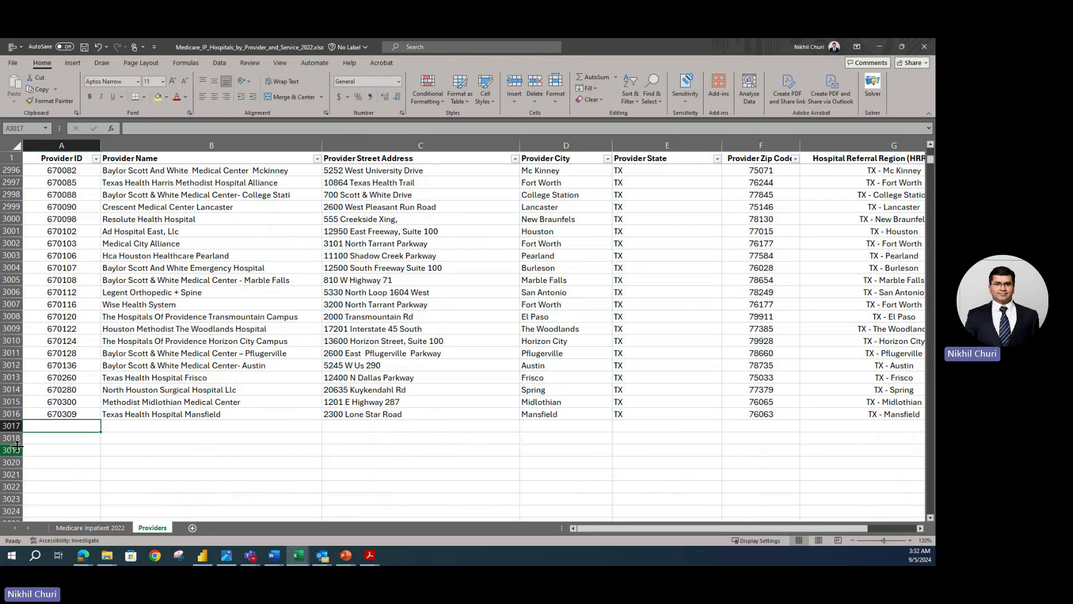
pyautogui.click(12, 426)
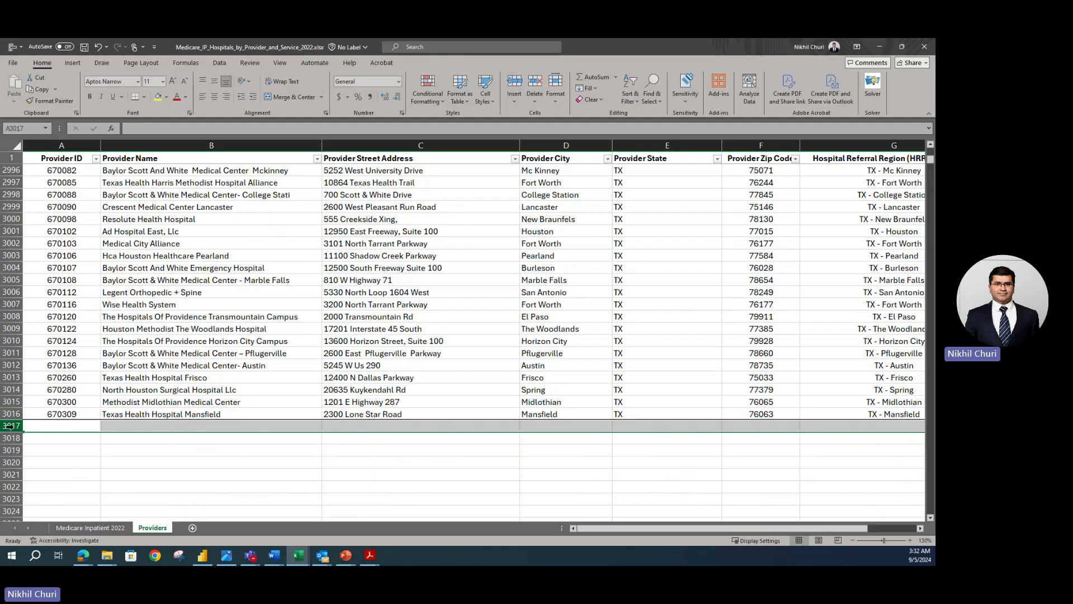
pyautogui.rightClick(10, 427)
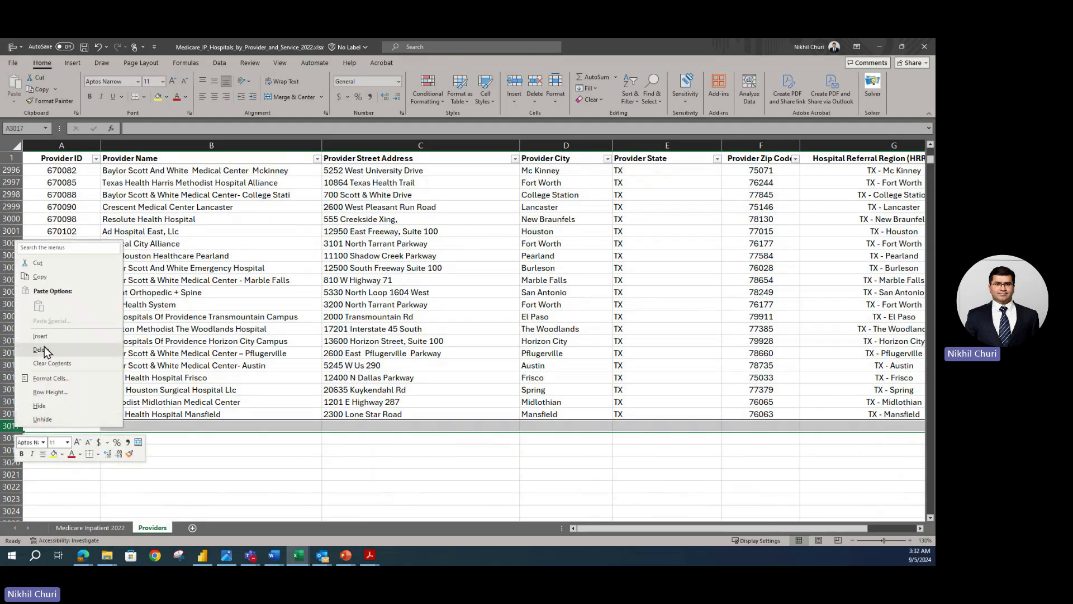
pyautogui.click(40, 350)
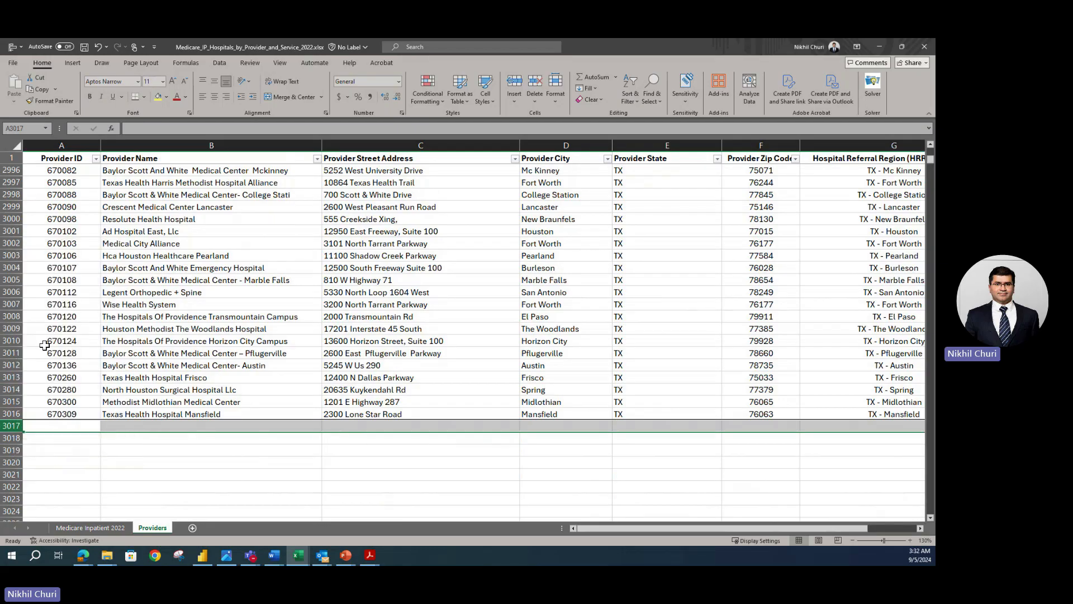
pyautogui.click(52, 340)
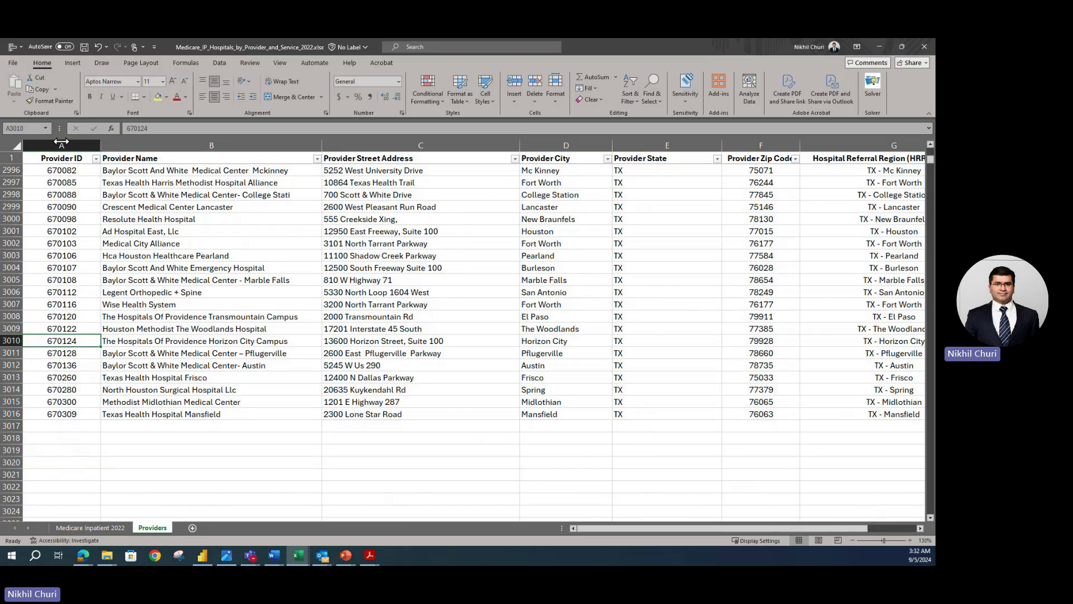
# Step: Filter the Provider ID column on the Providers sheet so that only the blank entries are shown
pyautogui.scroll(5, 81, 169)
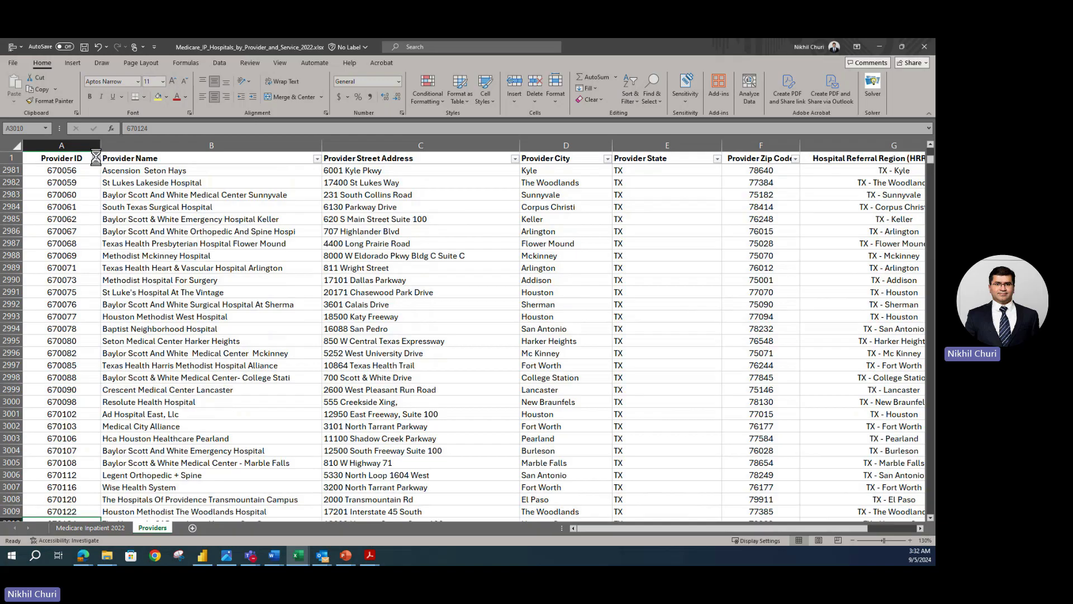
pyautogui.click(96, 159)
pyautogui.moveTo(122, 296); pyautogui.dragTo(128, 368)
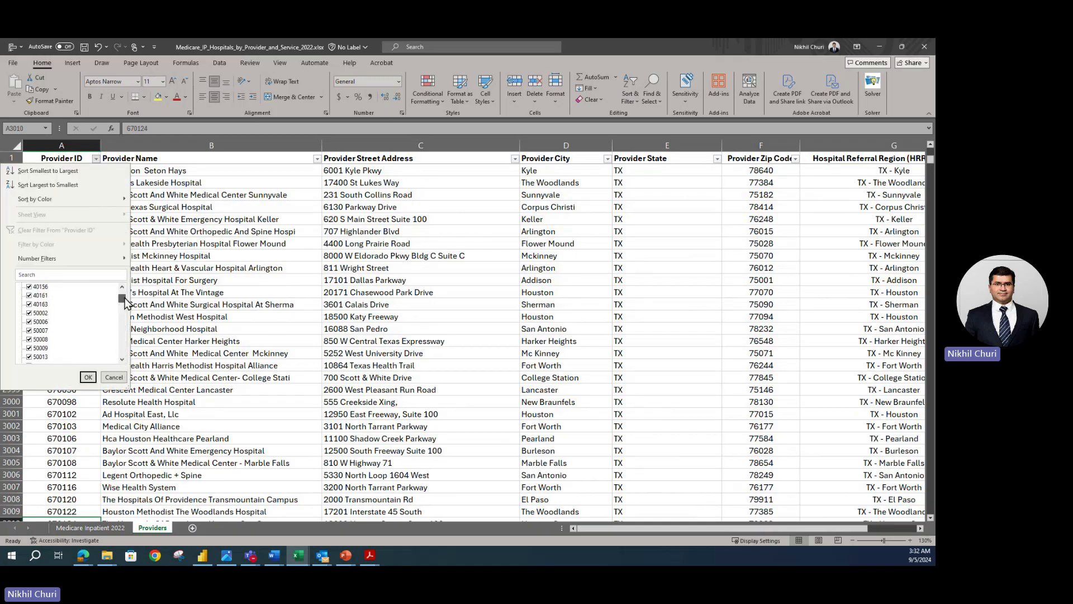
pyautogui.moveTo(122, 351); pyautogui.dragTo(128, 267)
pyautogui.click(30, 286)
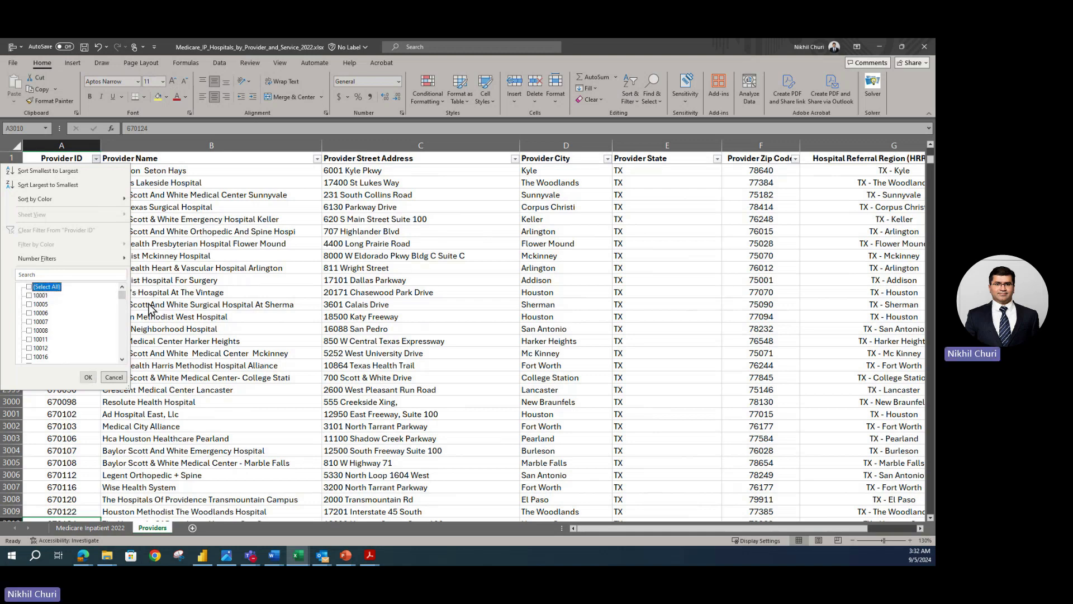
pyautogui.moveTo(124, 302); pyautogui.dragTo(122, 352)
pyautogui.click(45, 357)
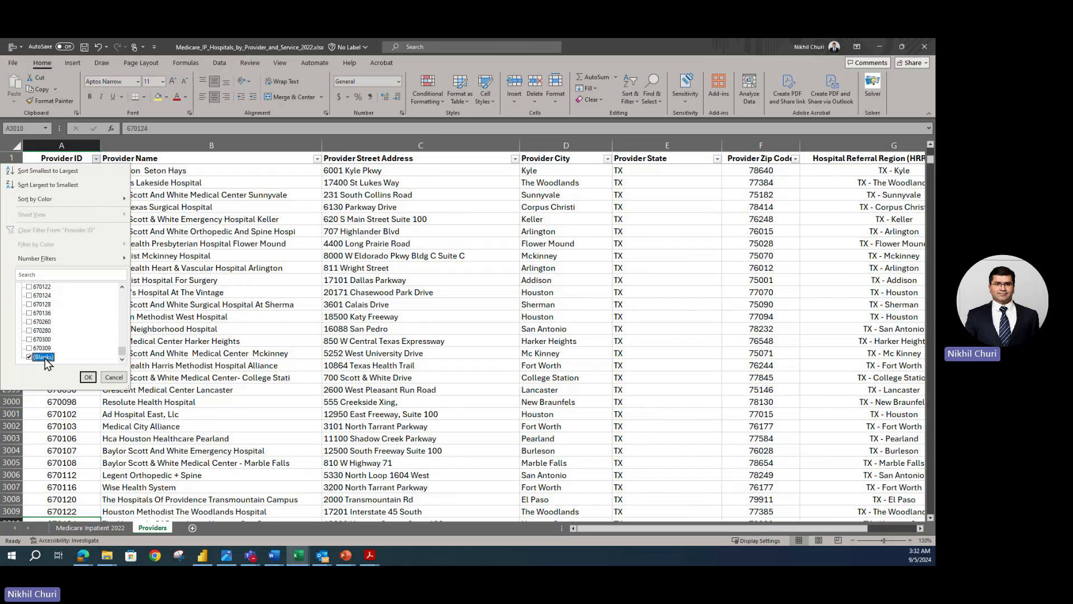
pyautogui.click(88, 377)
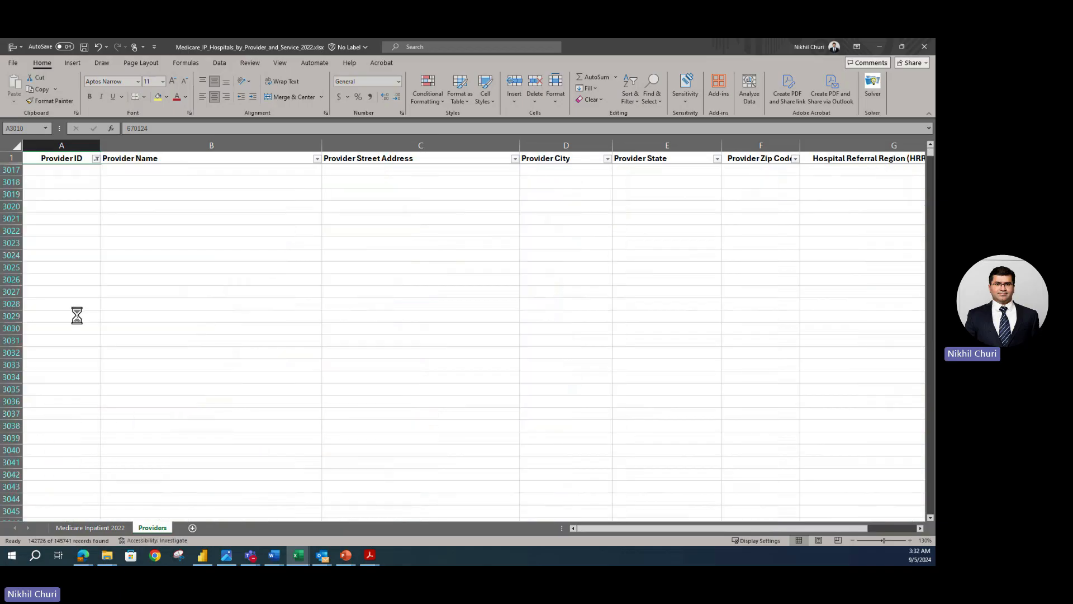
# Step: Try to select all blank rows from row 3017 down to the end of the sheet
pyautogui.click(10, 170)
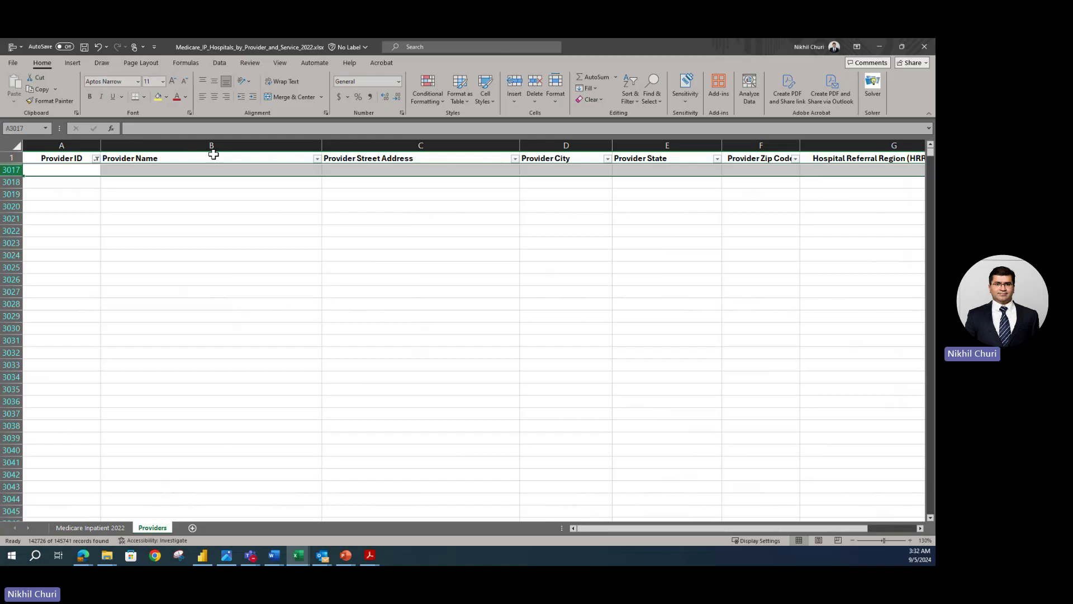
pyautogui.hotkey('ctrl', 'shift', 'Down')
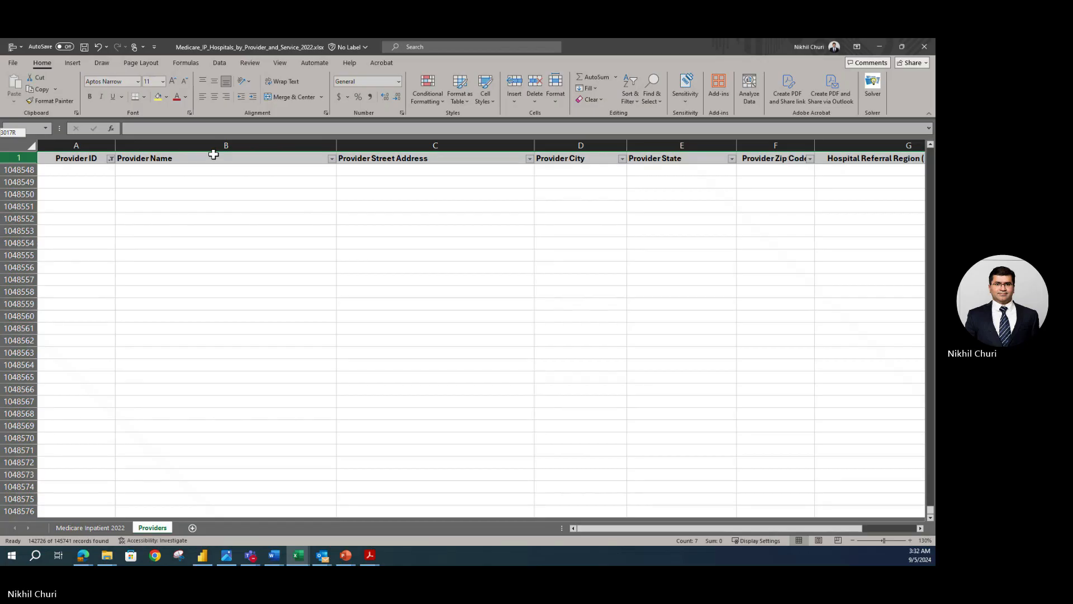
pyautogui.hotkey('ctrl', 'shift', 'Down')
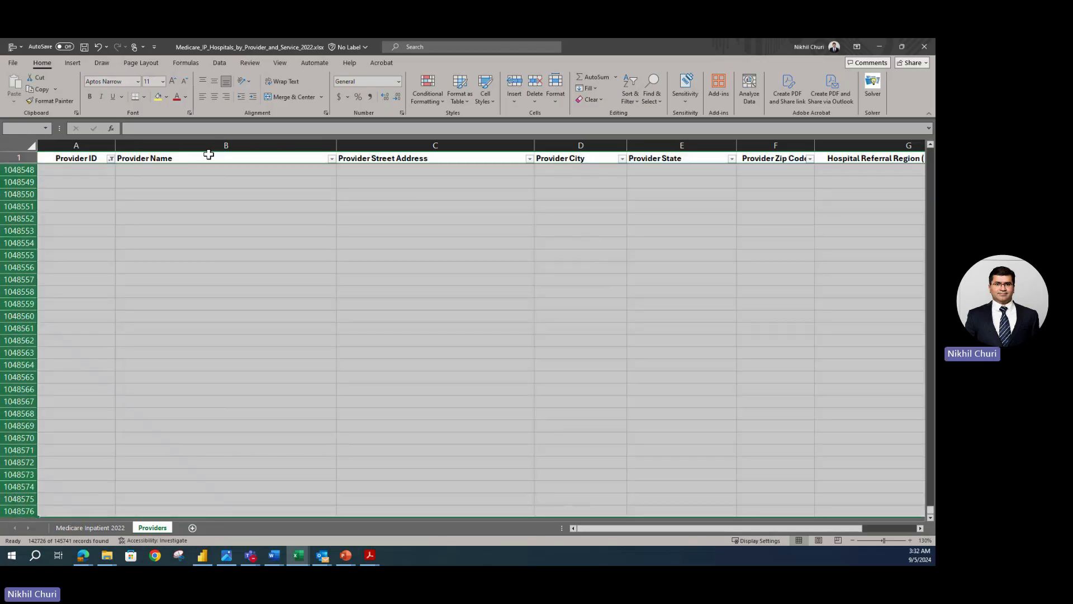
pyautogui.click(118, 339)
pyautogui.hotkey('ctrl', 'shift', 'Up')
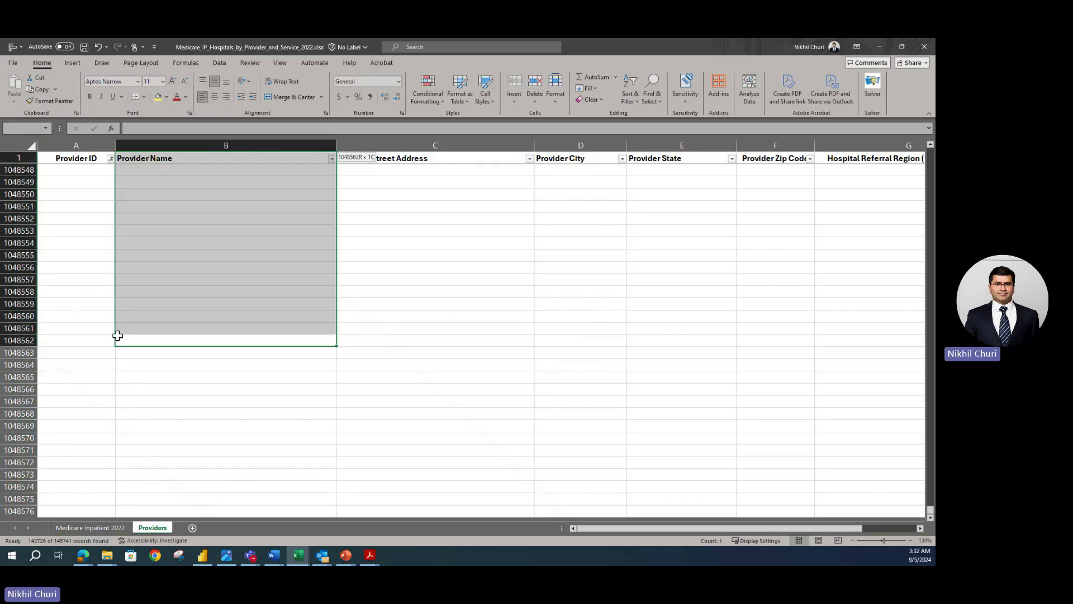
pyautogui.scroll(19, 119, 342)
pyautogui.click(86, 246)
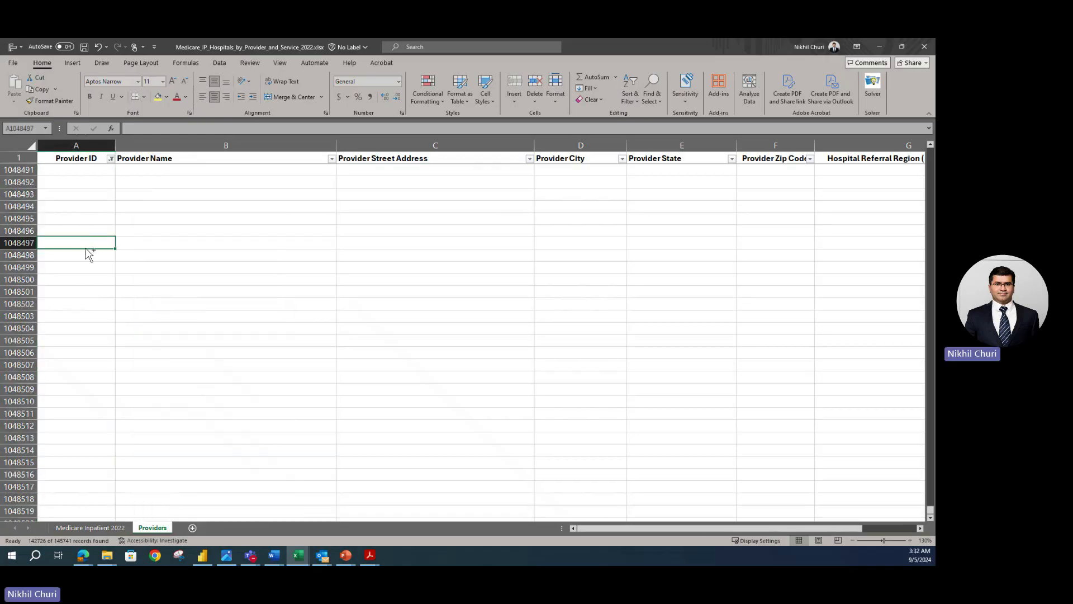
pyautogui.hotkey('ctrl', 'shift', 'Up')
pyautogui.hotkey('shift', 'Down')
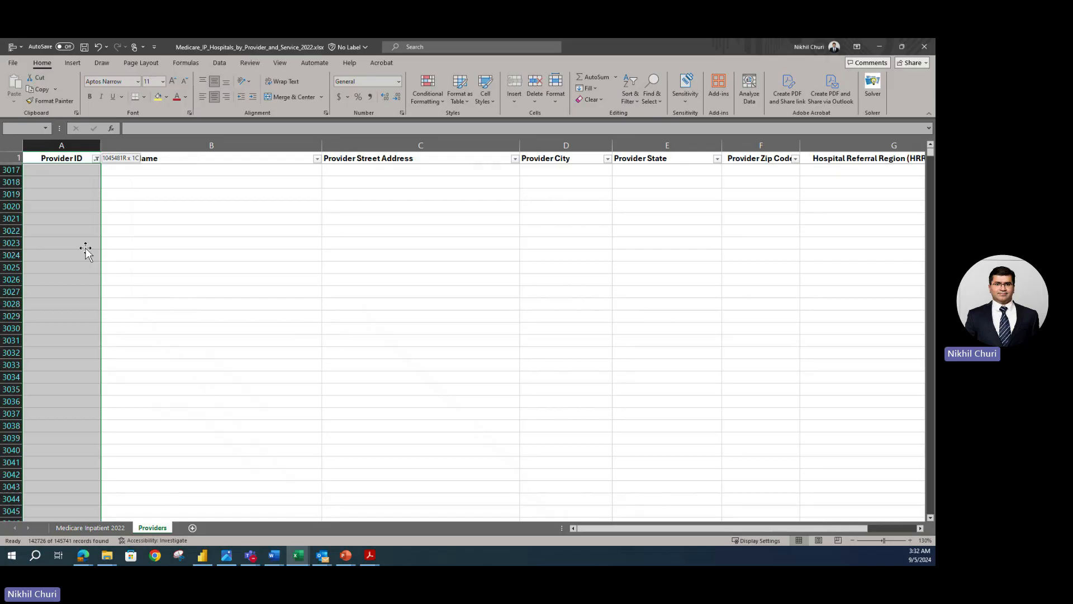
pyautogui.moveTo(21, 250); pyautogui.dragTo(22, 246)
pyautogui.click(19, 176)
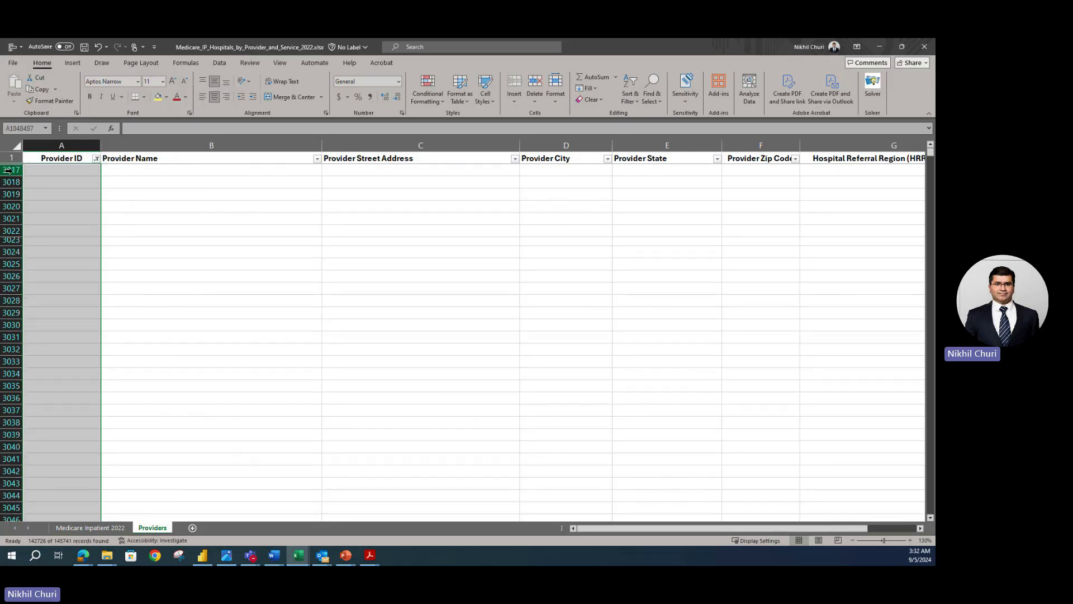
# Step: Delete the filtered blank rows 3017 to 3021 on the Providers sheet
pyautogui.click(10, 170)
pyautogui.moveTo(11, 170); pyautogui.dragTo(28, 217)
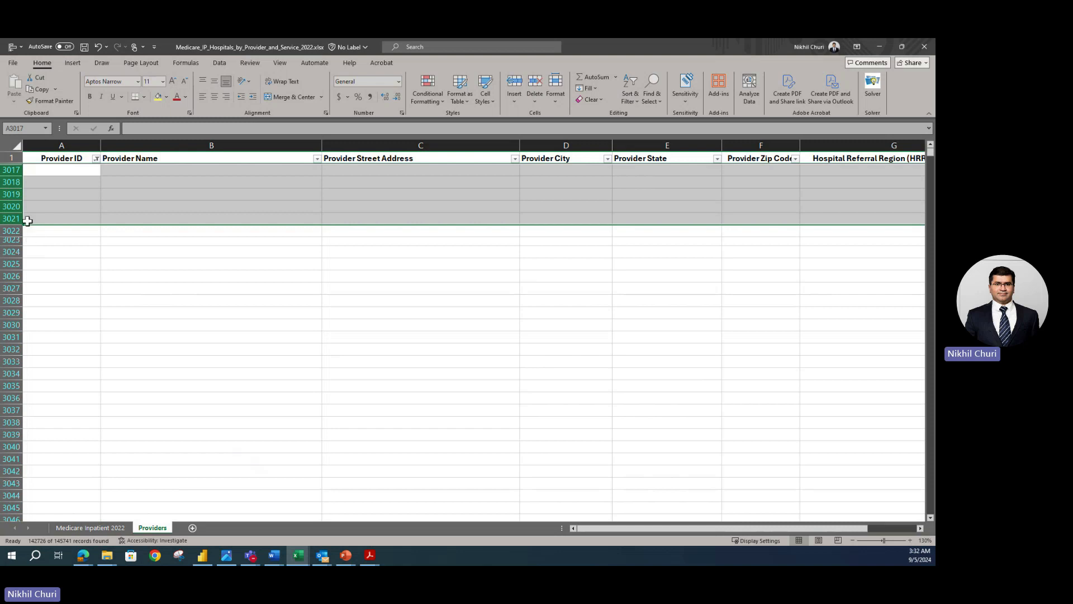
pyautogui.rightClick(12, 194)
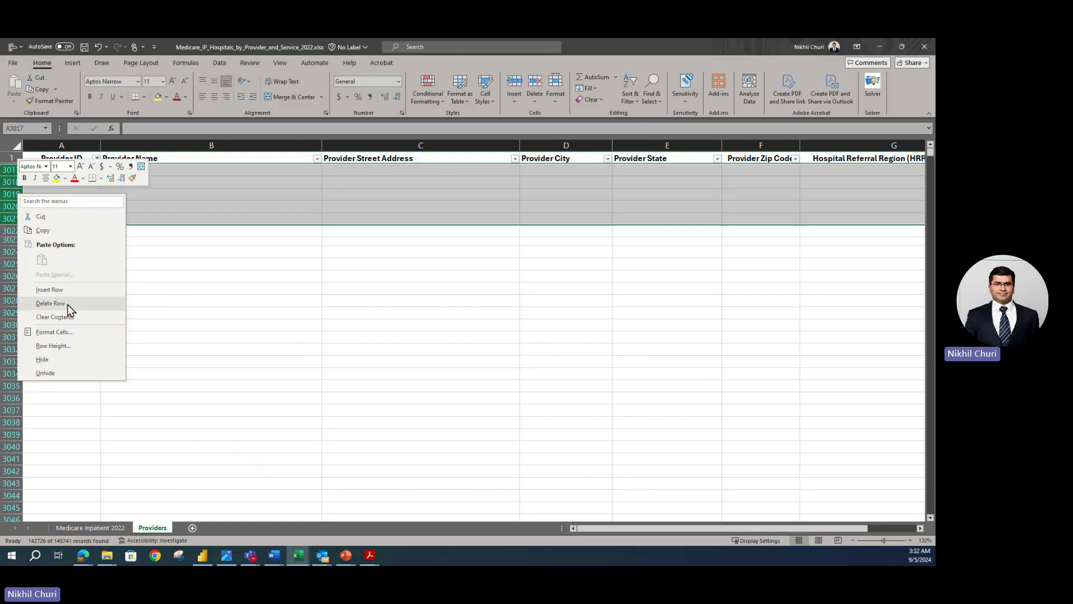
pyautogui.click(68, 305)
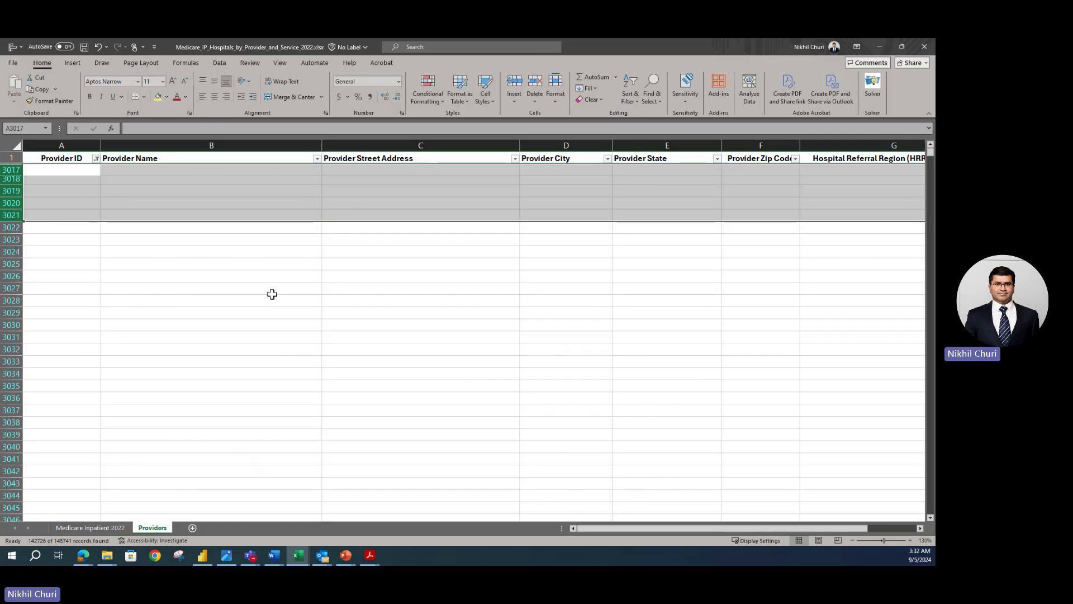
pyautogui.click(49, 189)
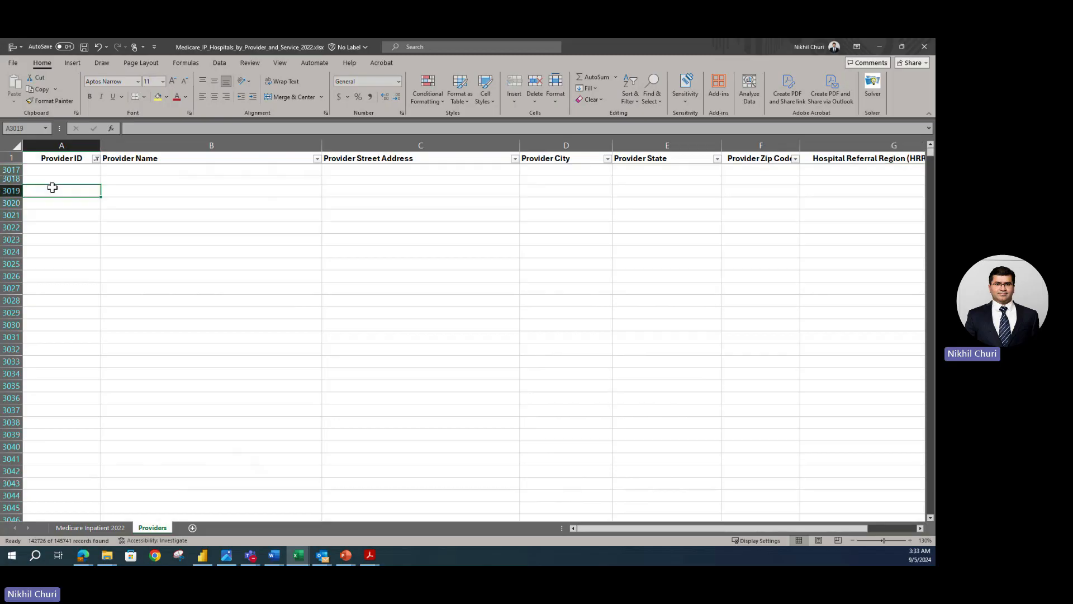
# Step: Select all values in the Provider ID filter to show every row again, and check its value list
pyautogui.click(97, 160)
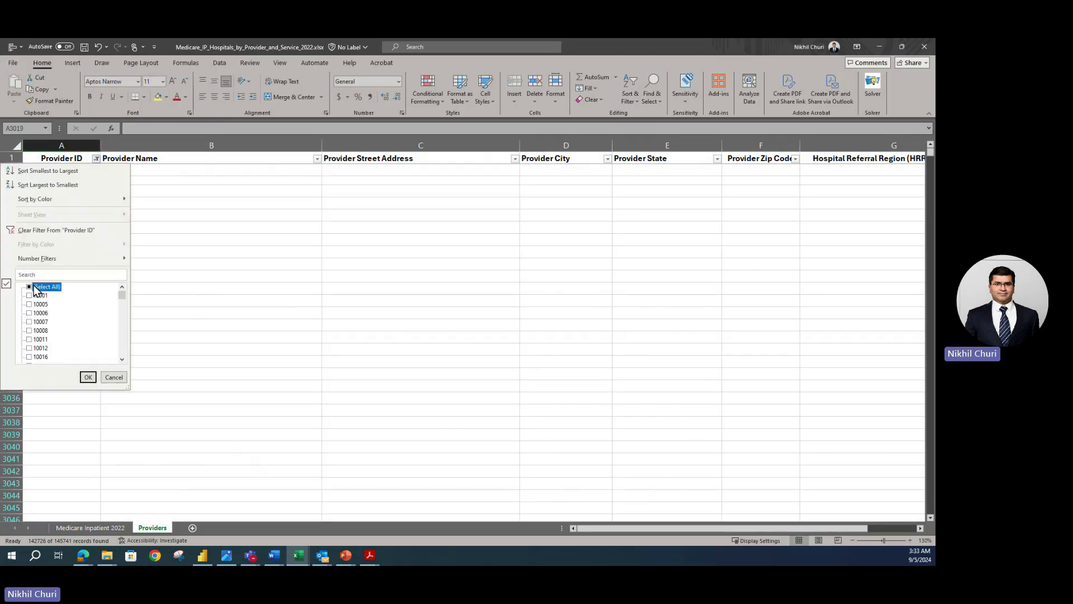
pyautogui.click(88, 377)
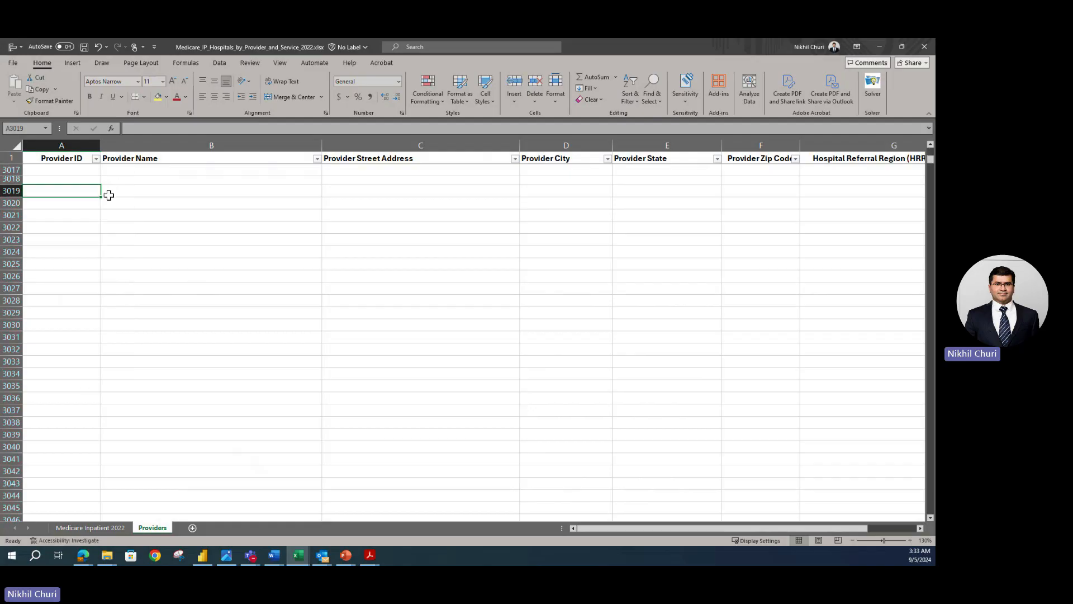
pyautogui.click(96, 159)
pyautogui.moveTo(119, 297)
pyautogui.mouseDown()
pyautogui.moveTo(127, 377)
pyautogui.moveTo(121, 298)
pyautogui.mouseUp()
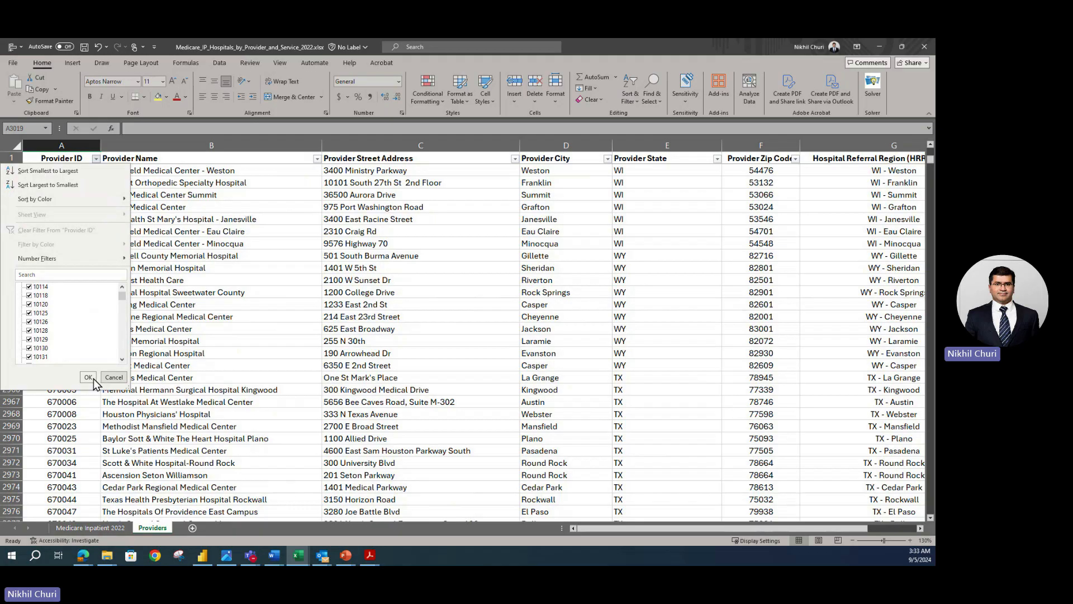
pyautogui.click(92, 378)
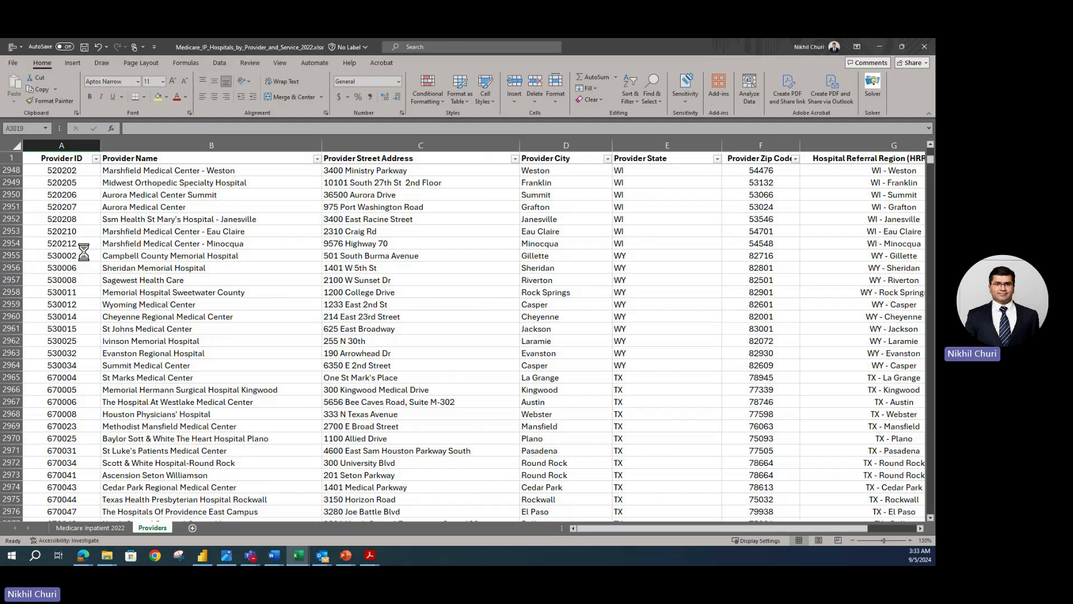
# Step: Select the Provider ID values from cell A2 down to the last record to check where the data ends
pyautogui.click(149, 288)
pyautogui.scroll(20, 548, 200)
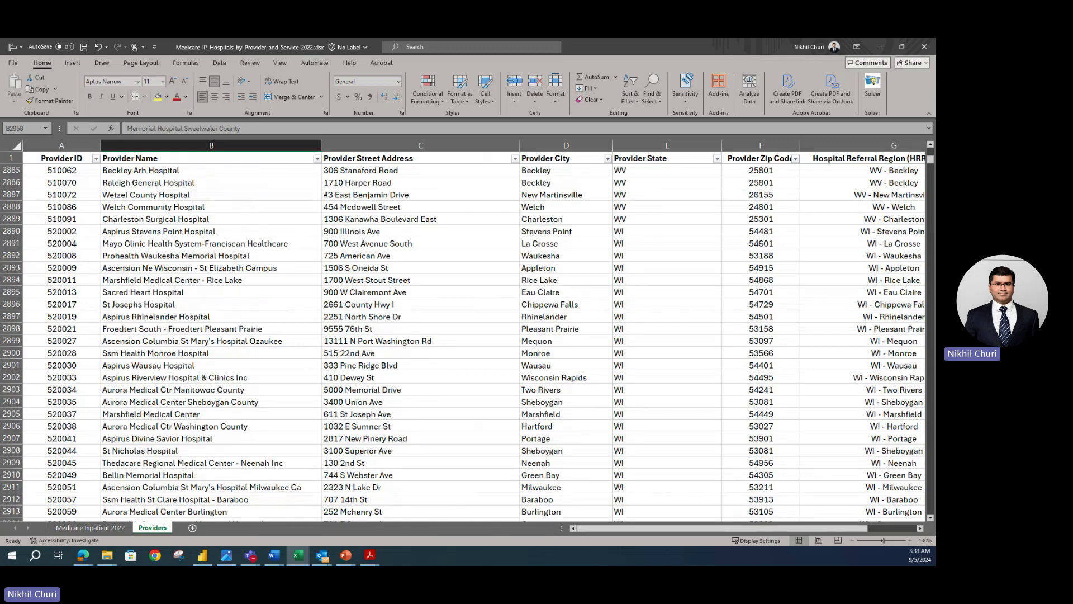
pyautogui.scroll(6, 42, 249)
pyautogui.scroll(20, 43, 249)
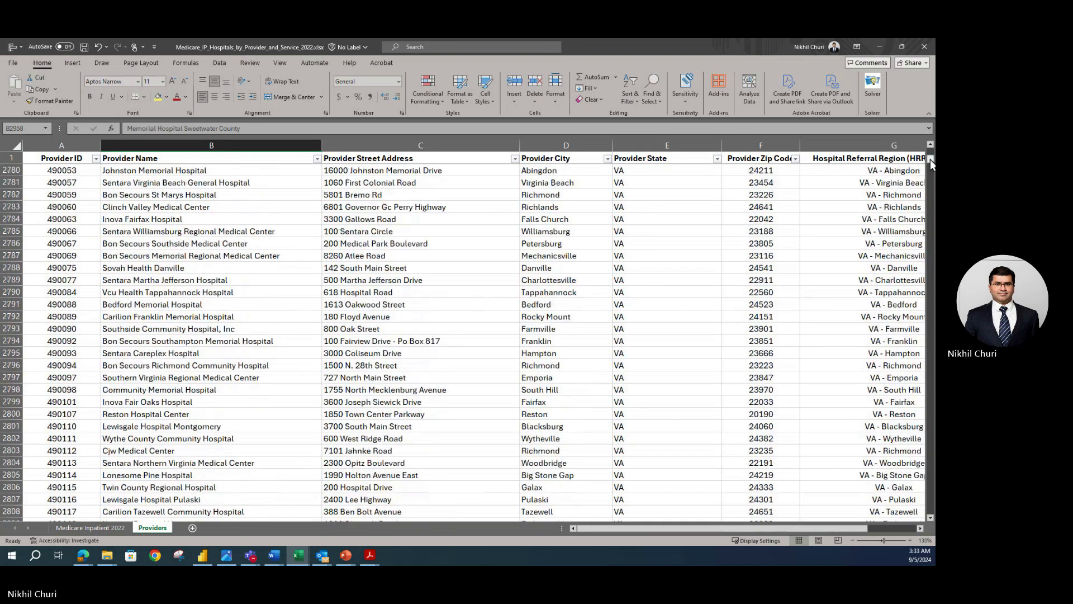
pyautogui.moveTo(931, 160); pyautogui.dragTo(930, 150)
pyautogui.click(78, 173)
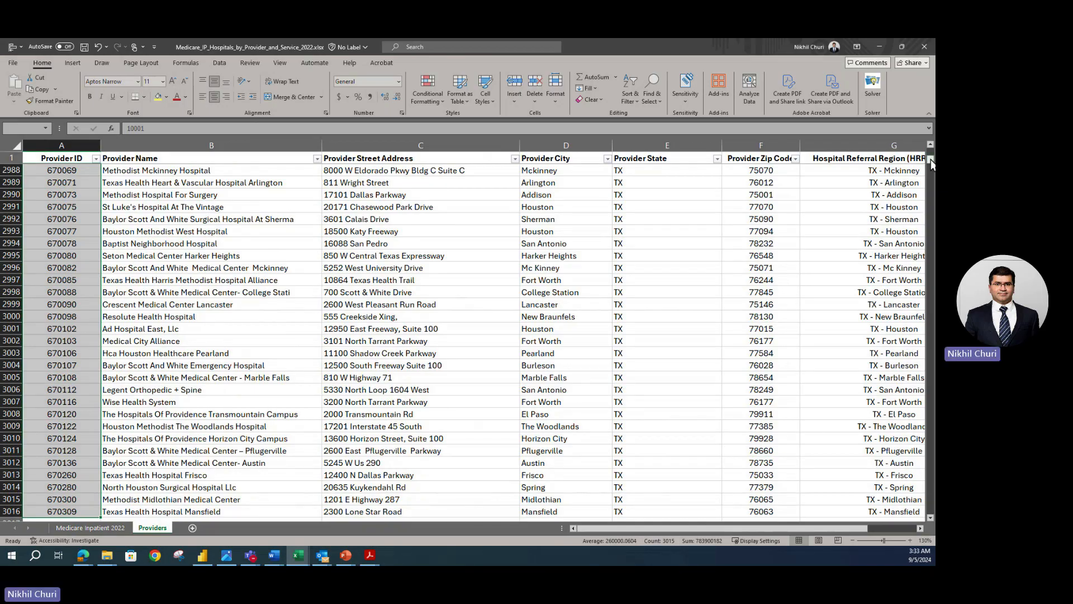
pyautogui.moveTo(931, 161); pyautogui.dragTo(931, 149)
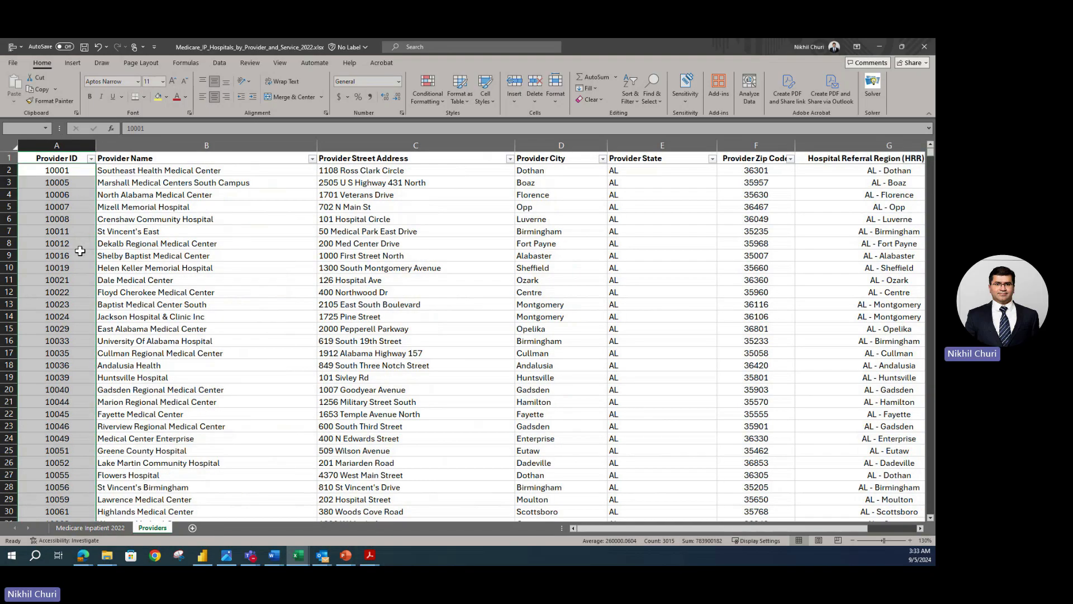
pyautogui.click(80, 252)
# Step: Inspect the Provider Name filter's value list for blank entries, widening the list to read the full hospital names
pyautogui.click(229, 160)
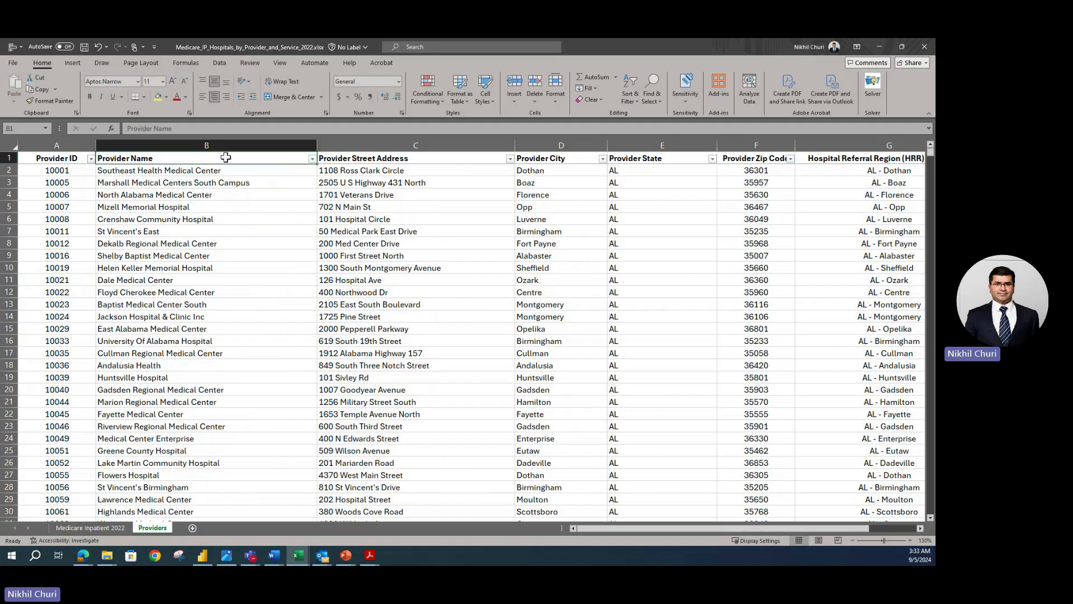
pyautogui.click(312, 159)
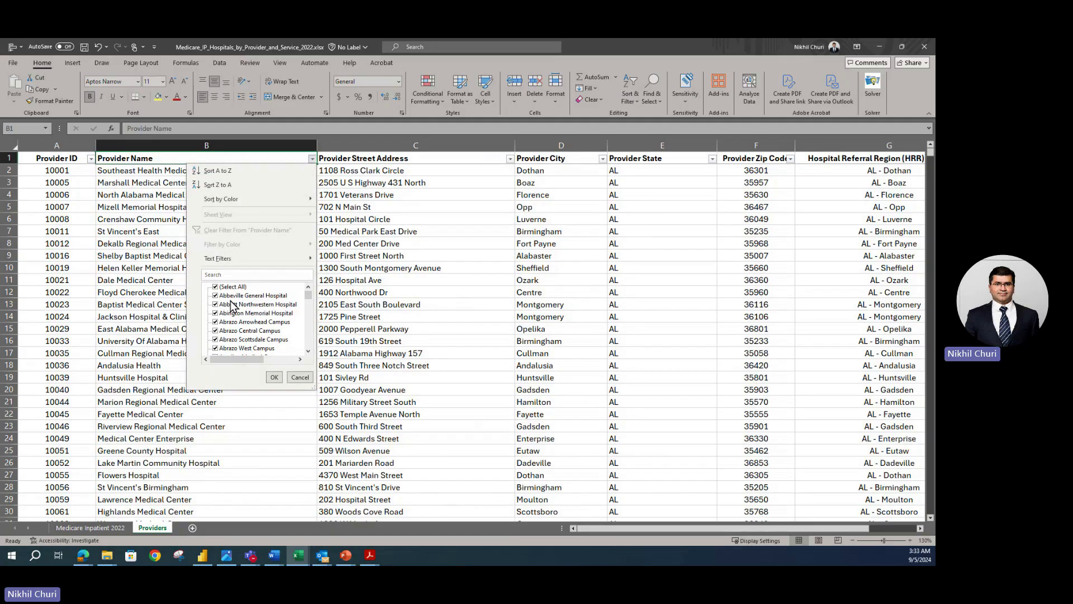
pyautogui.moveTo(308, 300); pyautogui.dragTo(314, 351)
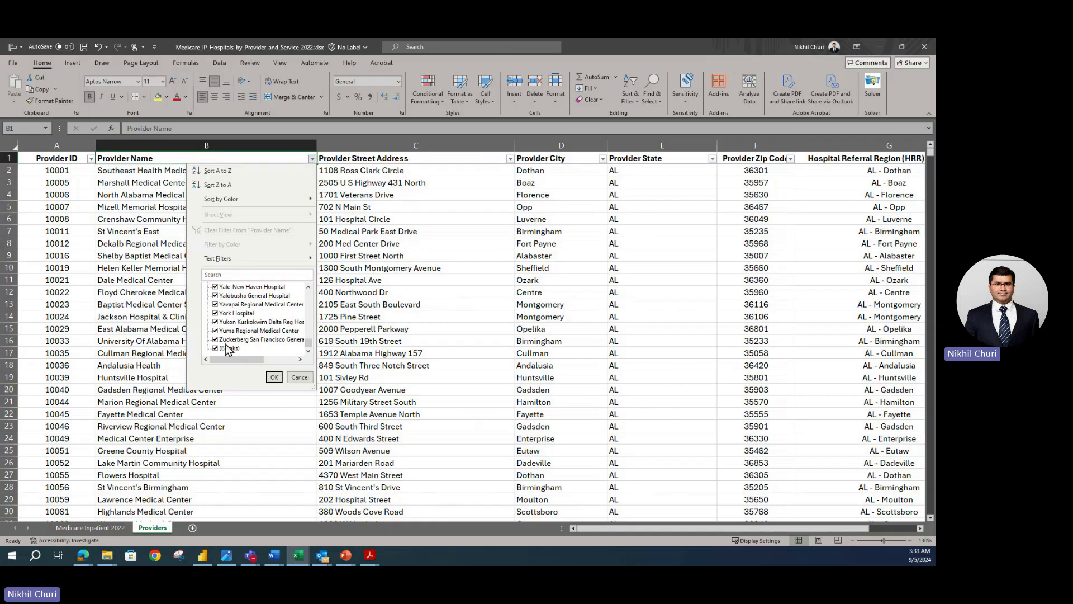
pyautogui.moveTo(314, 387); pyautogui.dragTo(500, 409)
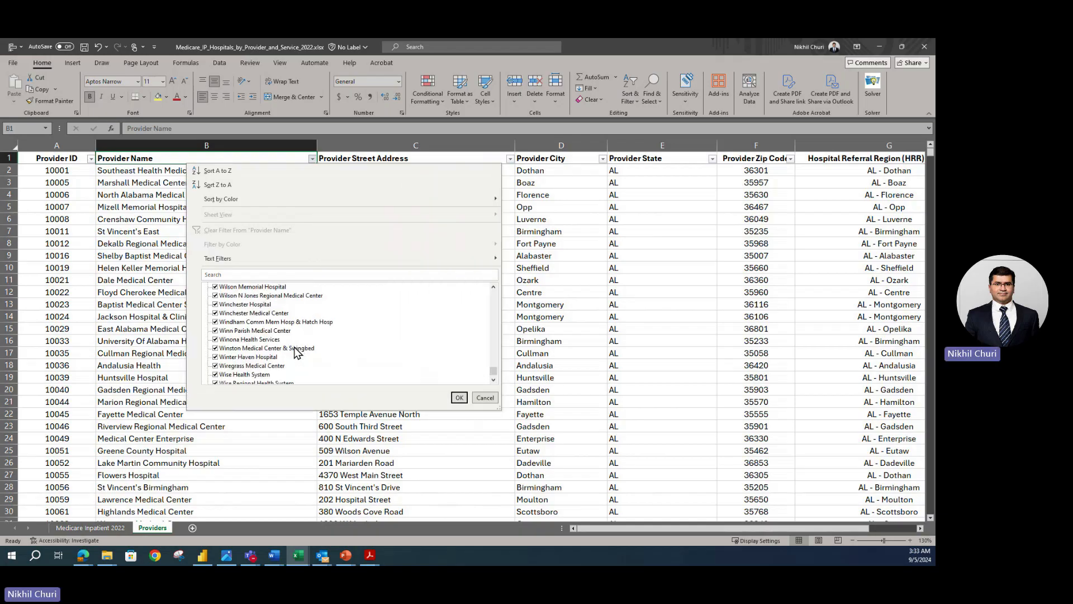
pyautogui.scroll(10, 292, 351)
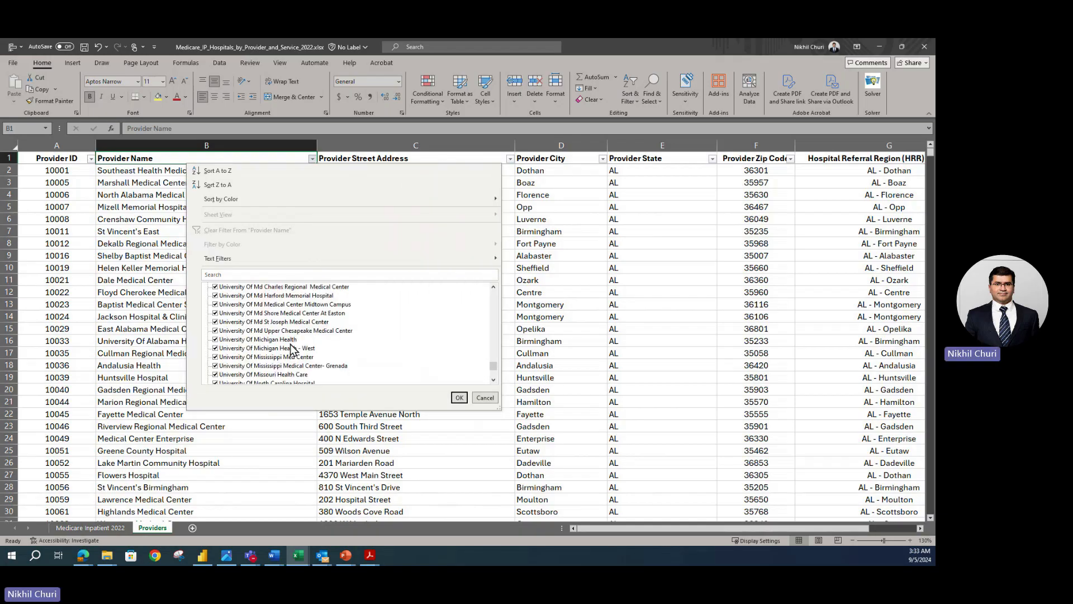
pyautogui.scroll(10, 241, 330)
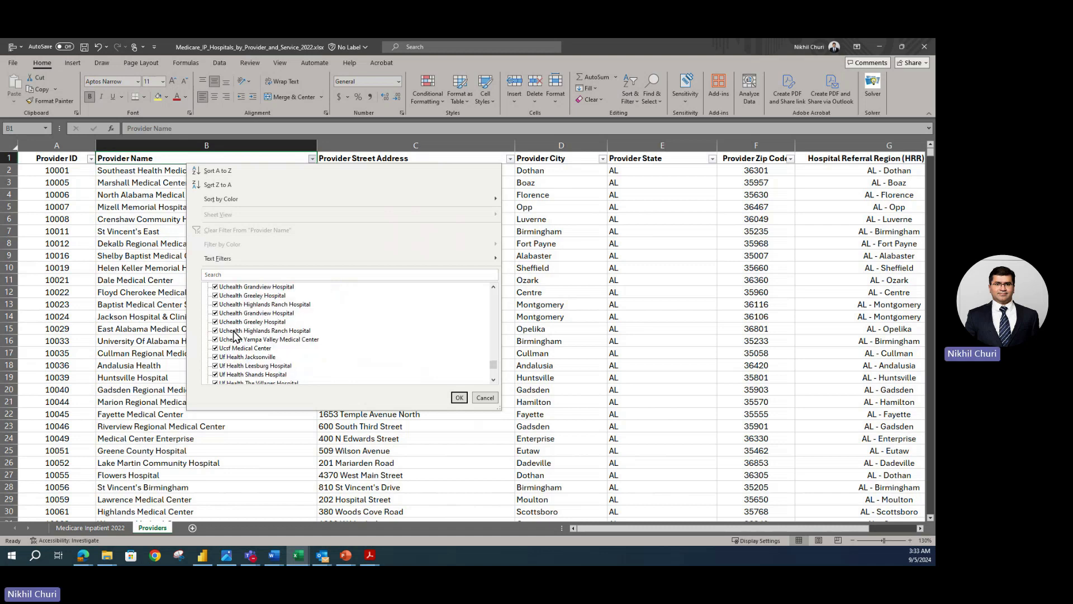
pyautogui.click(459, 398)
pyautogui.click(196, 292)
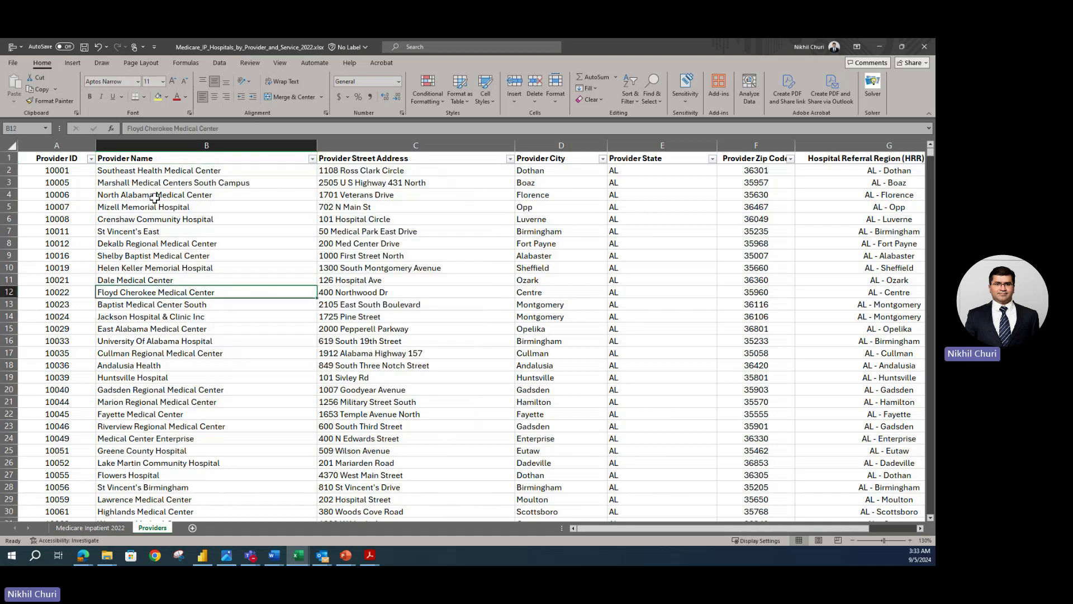
# Step: Check the end of the Provider Street Address filter's value list for blank entries, leaving all values selected
pyautogui.click(510, 159)
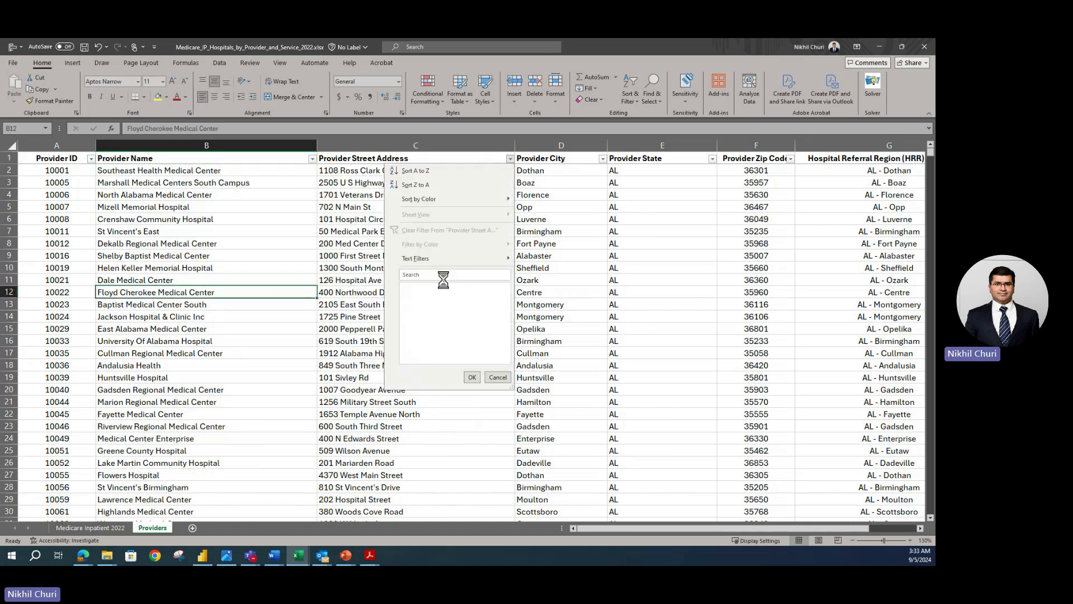
pyautogui.moveTo(506, 295); pyautogui.dragTo(509, 363)
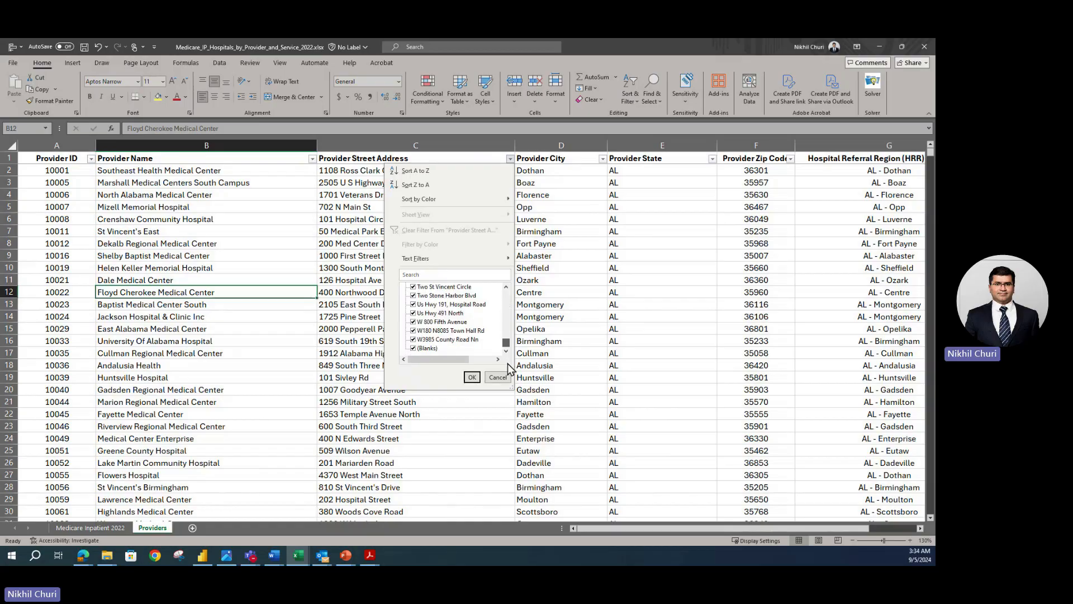
pyautogui.click(472, 377)
pyautogui.click(533, 218)
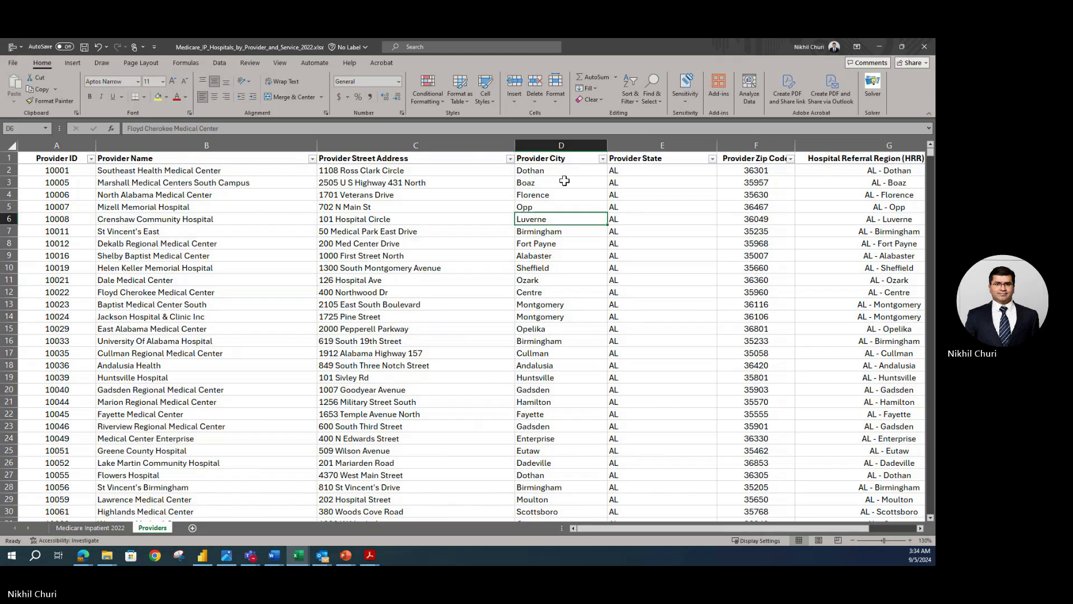
# Step: Check the ends of the Provider City and Provider State filter value lists for blank entries, leaving all values selected
pyautogui.click(603, 159)
pyautogui.moveTo(599, 292); pyautogui.dragTo(600, 366)
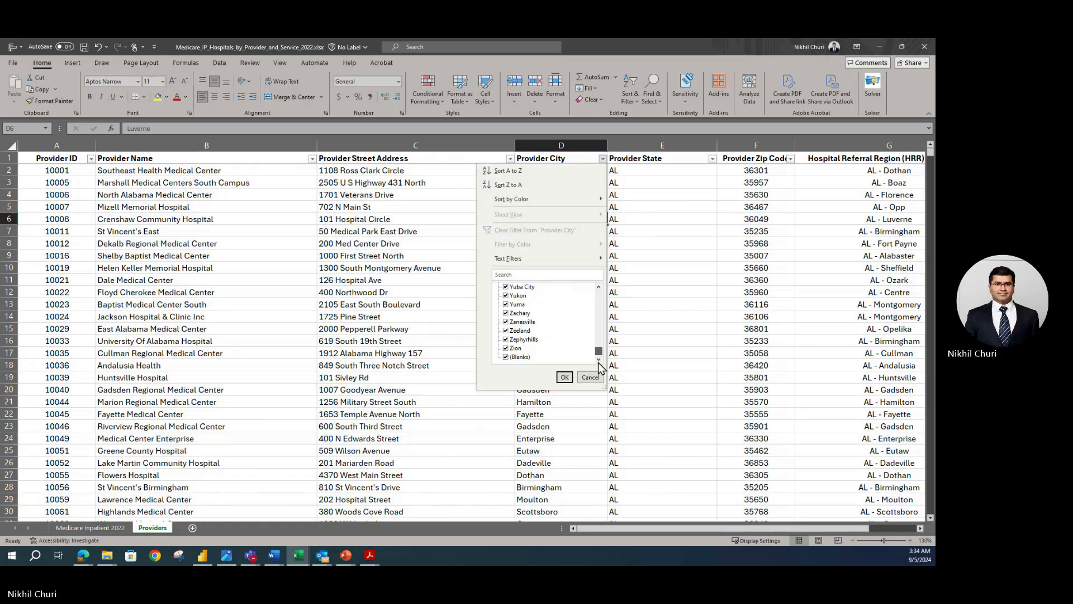
pyautogui.click(565, 377)
pyautogui.click(629, 224)
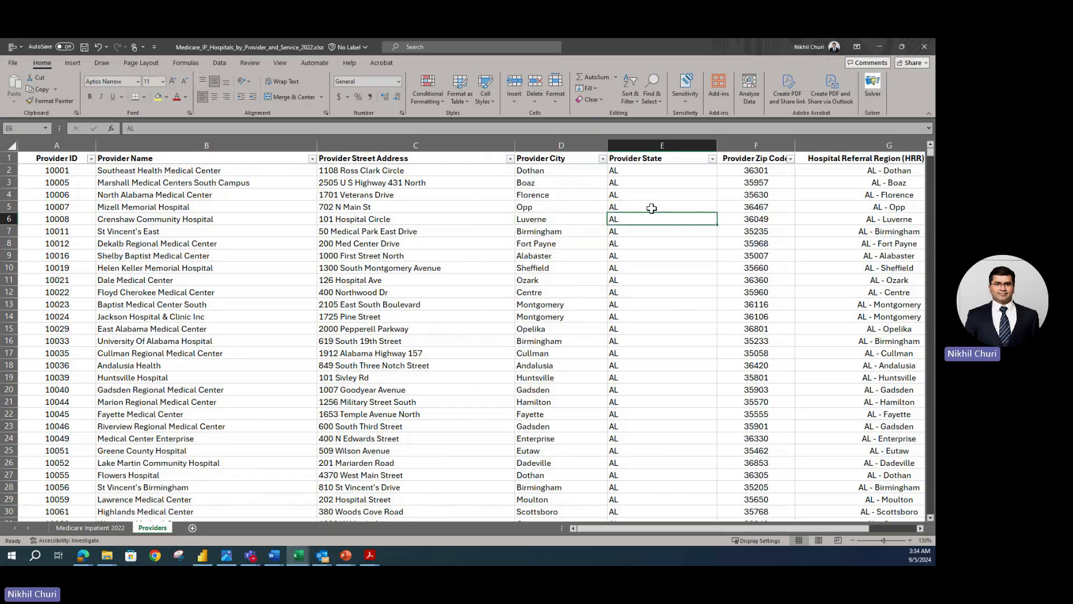
pyautogui.click(712, 159)
pyautogui.moveTo(707, 294); pyautogui.dragTo(716, 370)
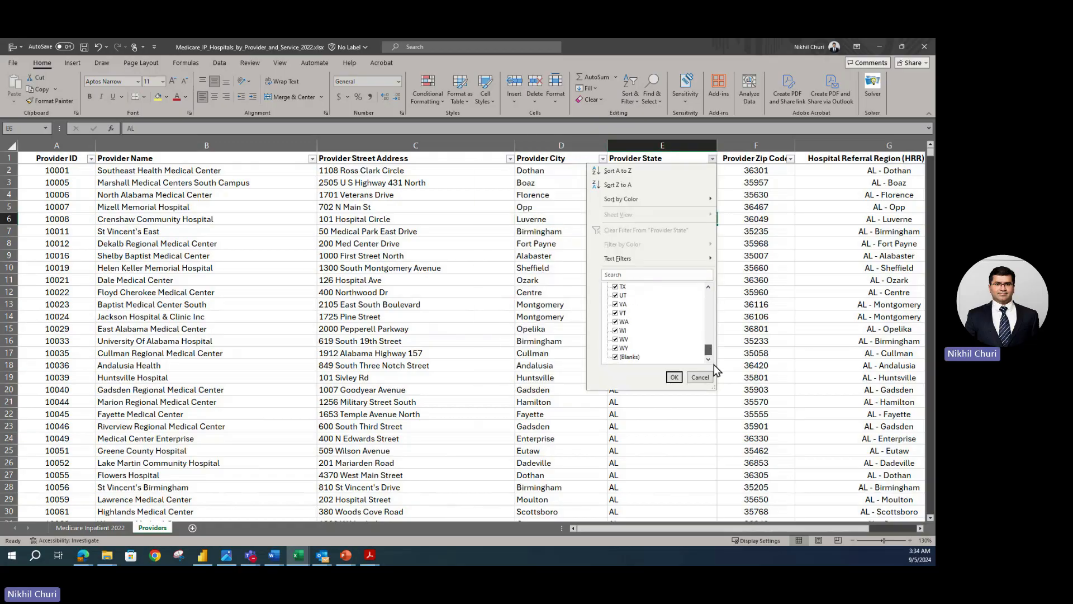
pyautogui.click(674, 377)
# Step: Inspect the Provider Zip Code filter's value list, leaving all values selected
pyautogui.click(790, 159)
pyautogui.moveTo(784, 295); pyautogui.dragTo(801, 275)
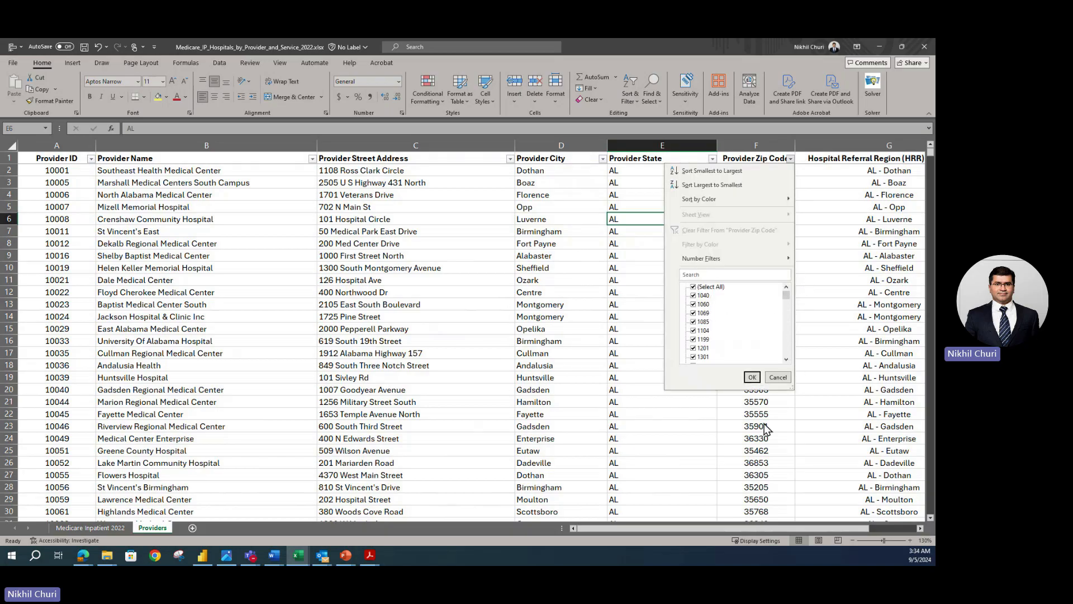
pyautogui.click(752, 377)
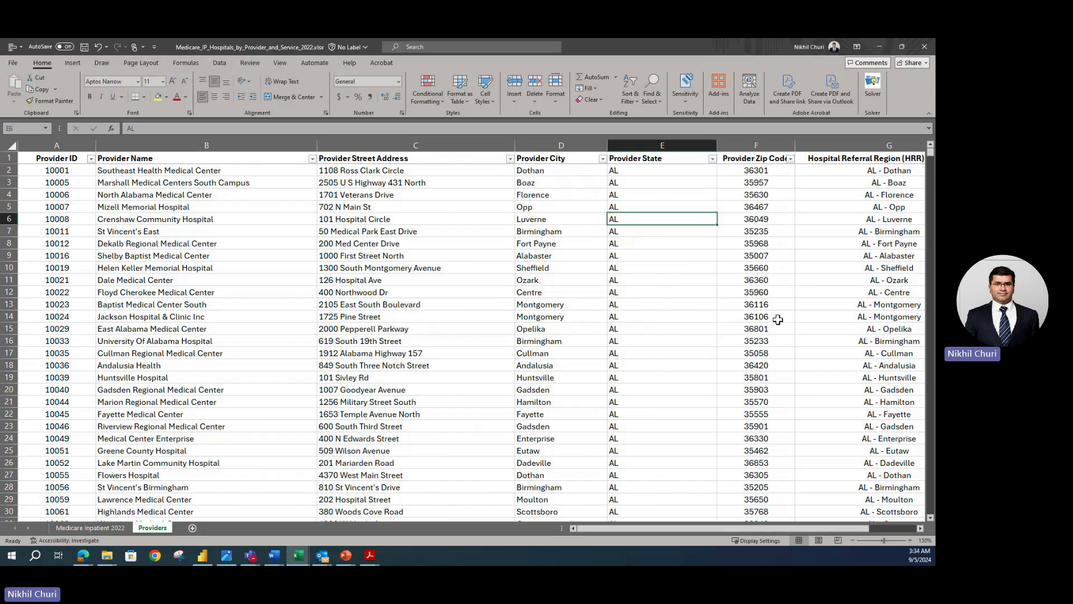
# Step: Append the stray text "yufutd" to the zip code in cell F14 as an example of an inconsistent entry
pyautogui.doubleClick(778, 320)
pyautogui.write('yufutd')
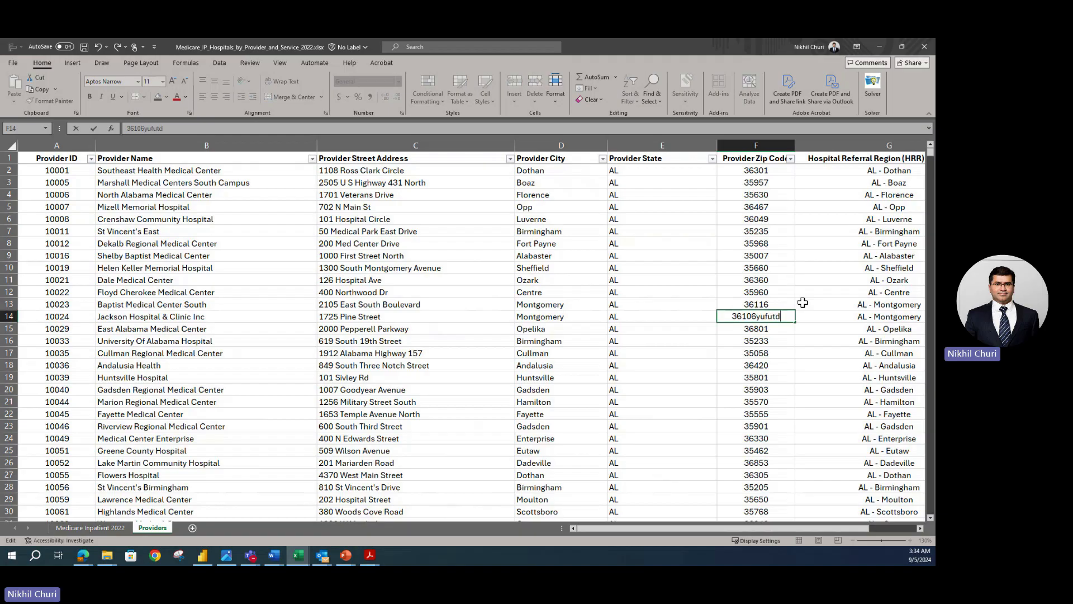
pyautogui.press('Return')
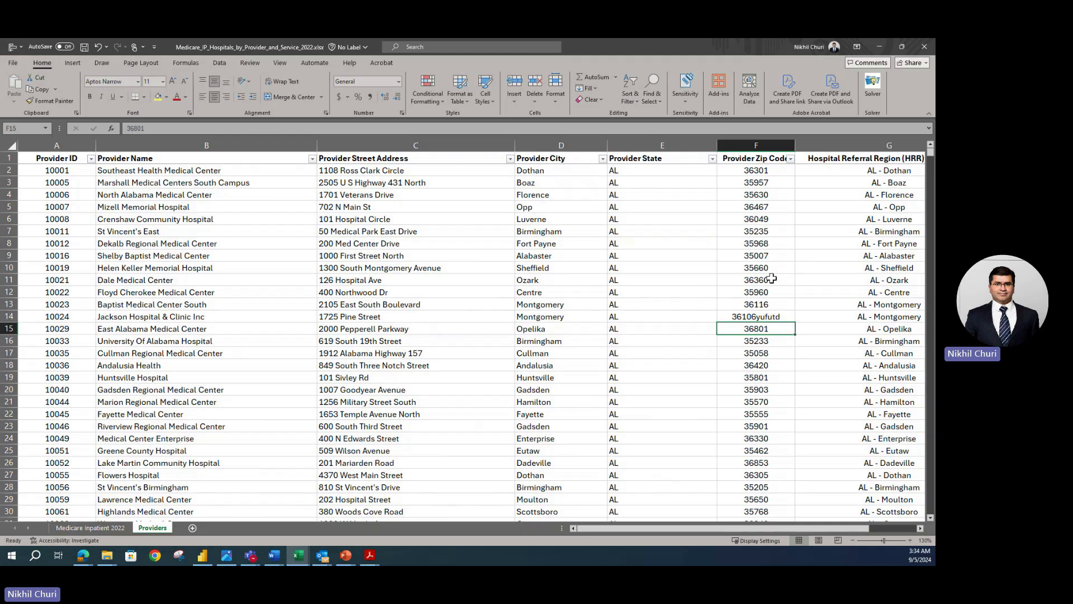
pyautogui.moveTo(726, 232); pyautogui.dragTo(727, 244)
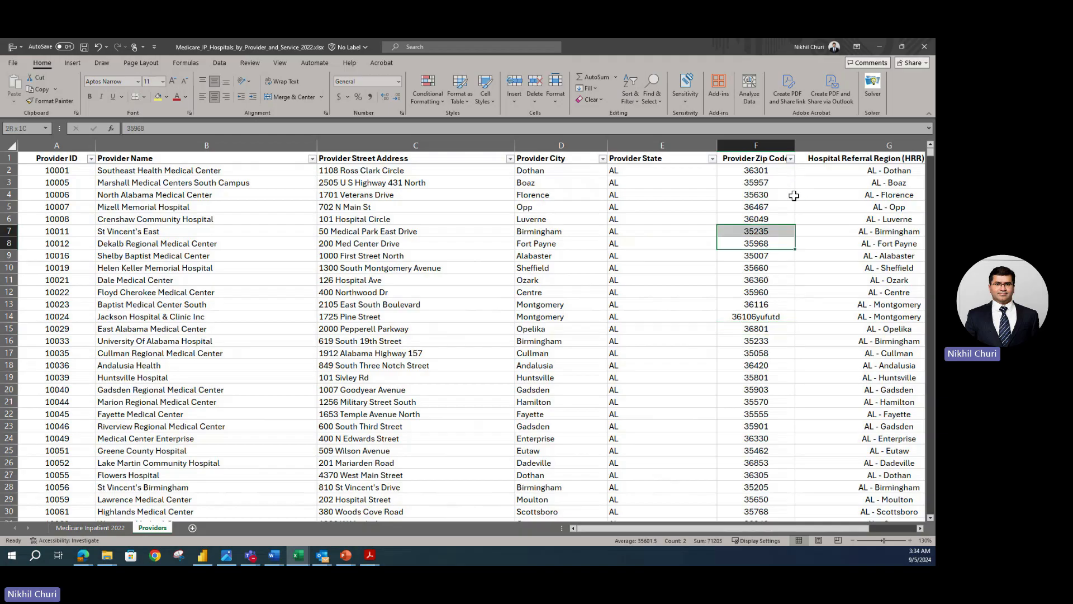
# Step: Look through the Provider Zip Code filter's value list for non-numeric entries and filter the column to only 36106yufutd
pyautogui.click(791, 159)
pyautogui.scroll(-10, 730, 306)
pyautogui.scroll(-10, 731, 307)
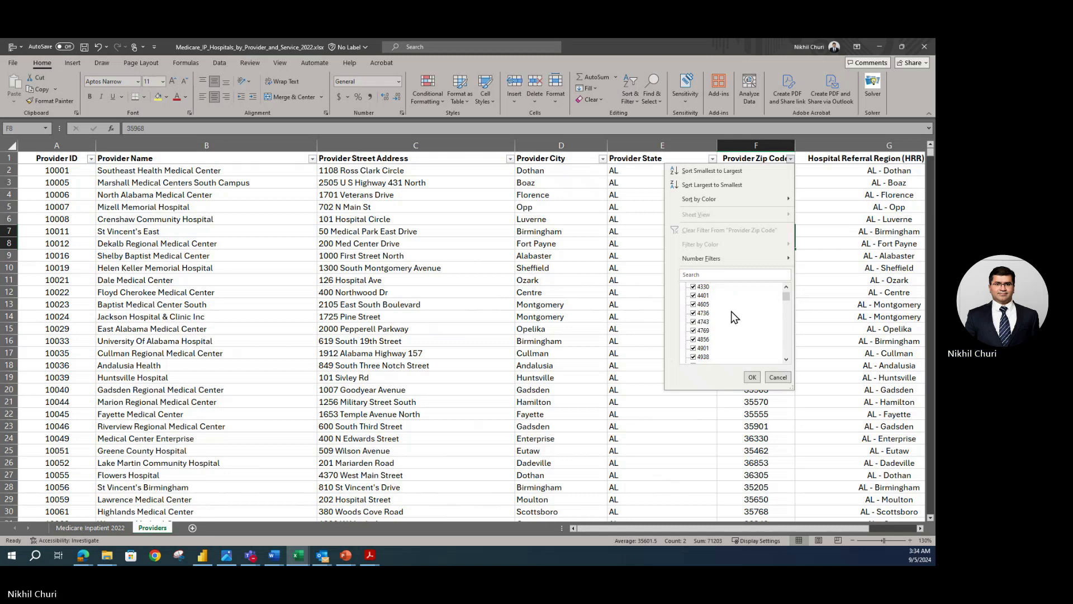
pyautogui.moveTo(787, 297); pyautogui.dragTo(784, 361)
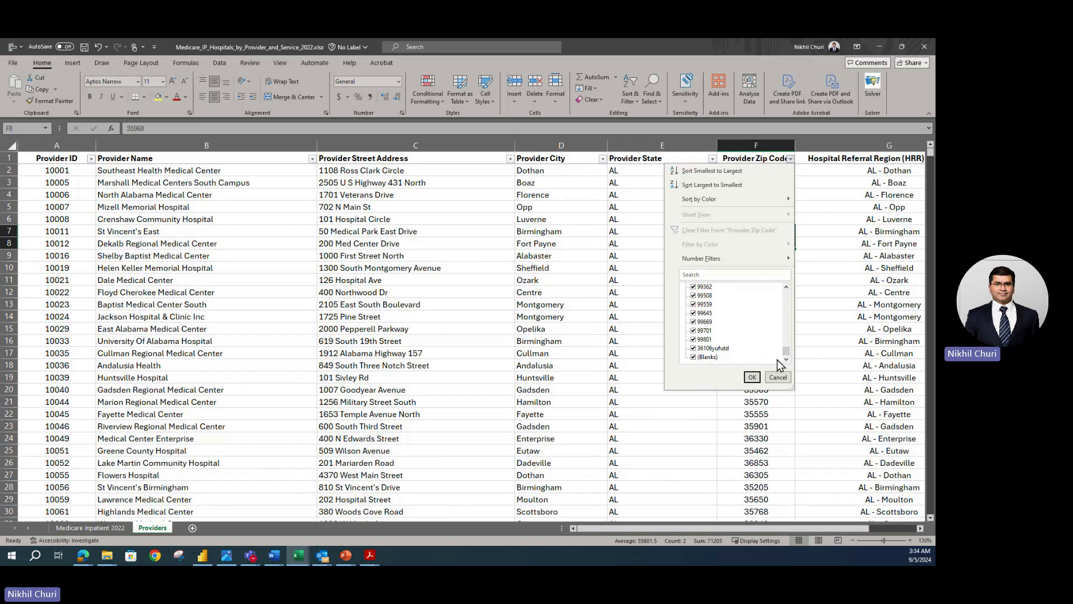
pyautogui.moveTo(789, 353); pyautogui.dragTo(791, 259)
pyautogui.click(704, 288)
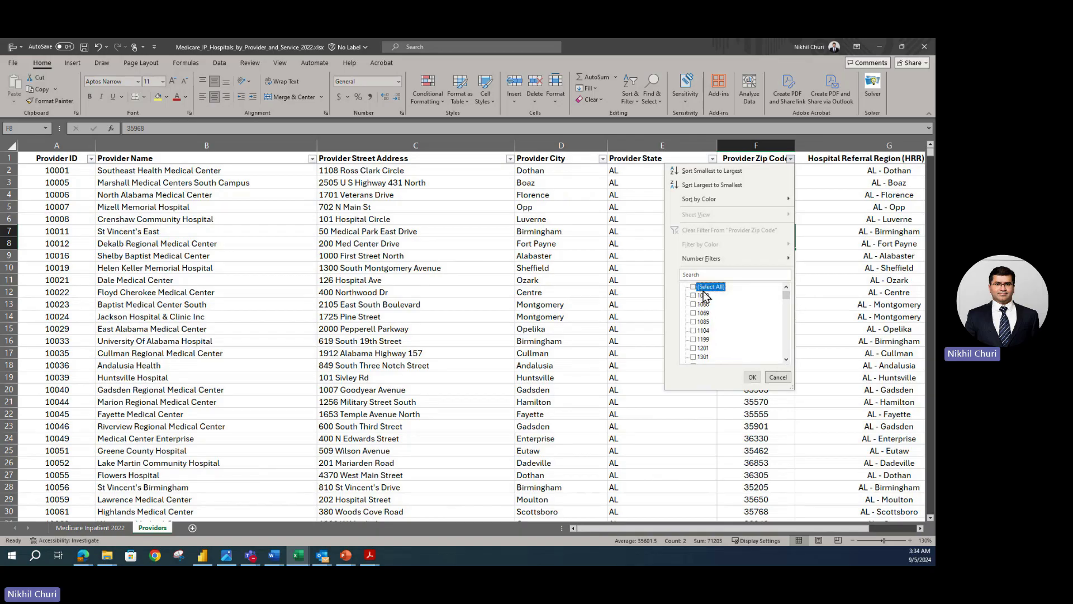
pyautogui.moveTo(789, 303); pyautogui.dragTo(788, 355)
pyautogui.click(694, 348)
pyautogui.click(751, 377)
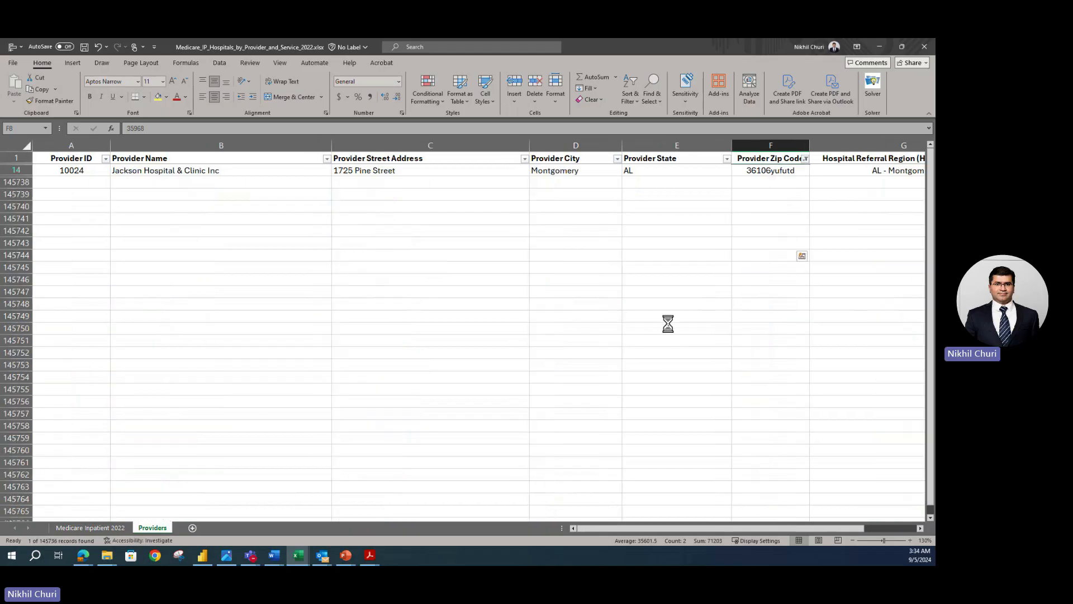
# Step: Correct the filtered zip code to 36106 and clear the Provider Zip Code filter to show every row again
pyautogui.doubleClick(798, 170)
pyautogui.moveTo(799, 170); pyautogui.dragTo(763, 171)
pyautogui.press('BackSpace')
pyautogui.press('Return')
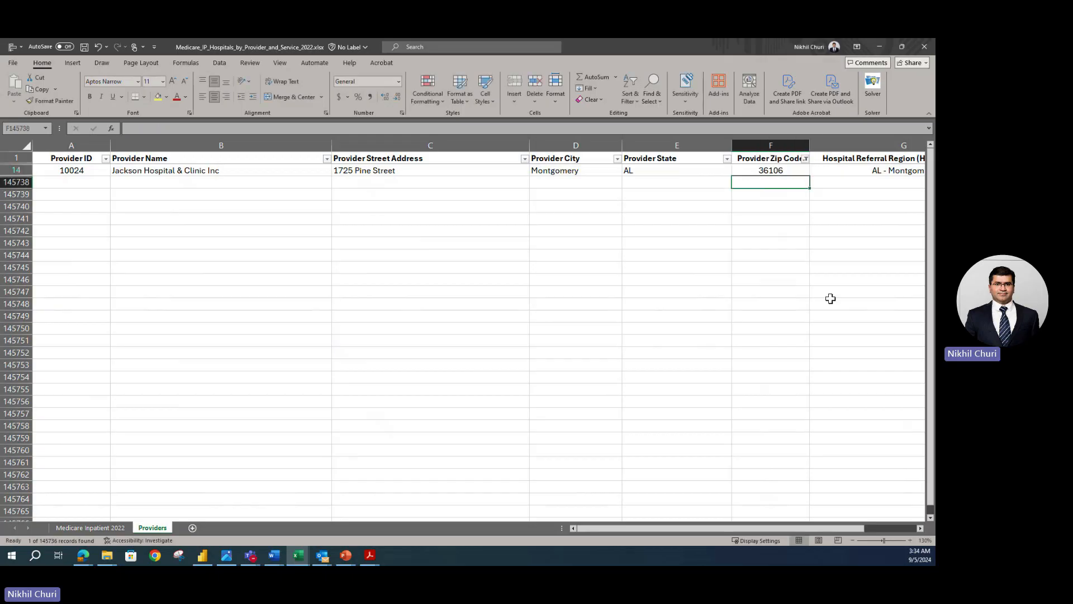
pyautogui.click(806, 158)
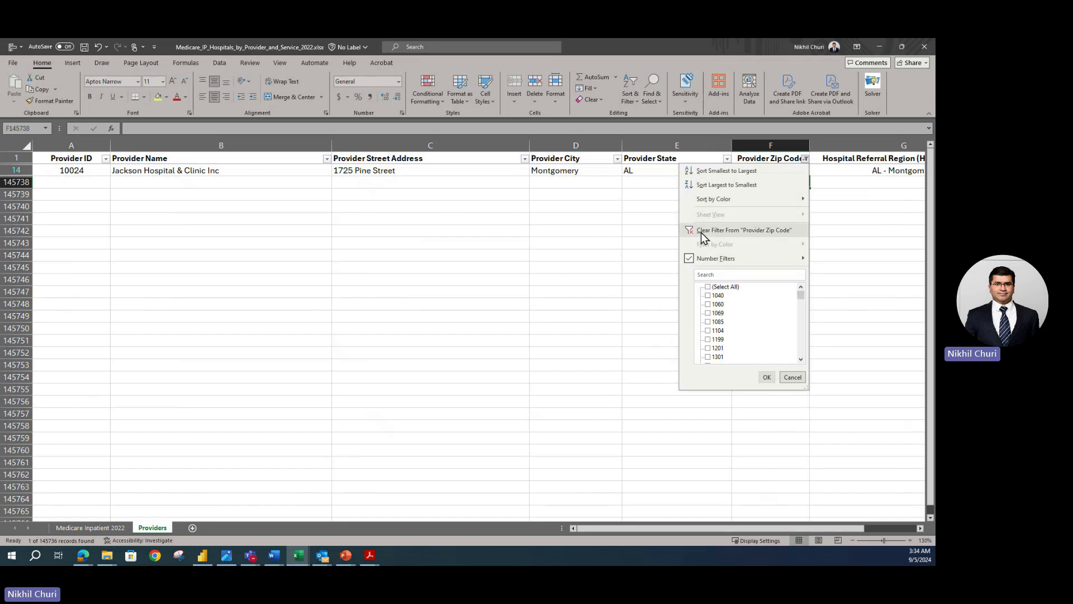
pyautogui.click(726, 230)
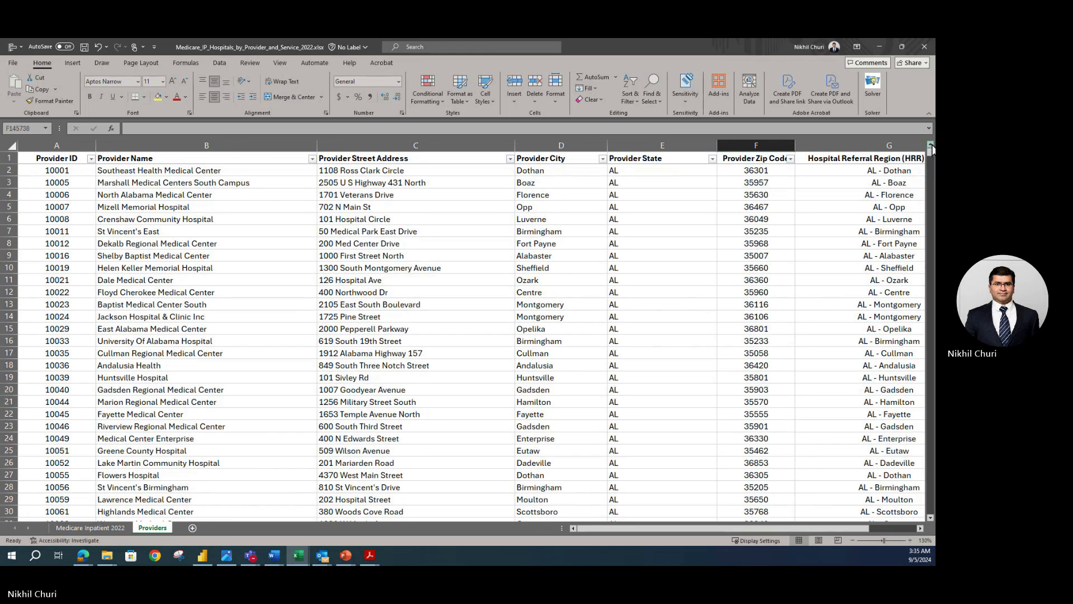
# Step: Recheck the end of the Provider Zip Code filter's value list for remaining text entries, leaving all values selected
pyautogui.click(790, 158)
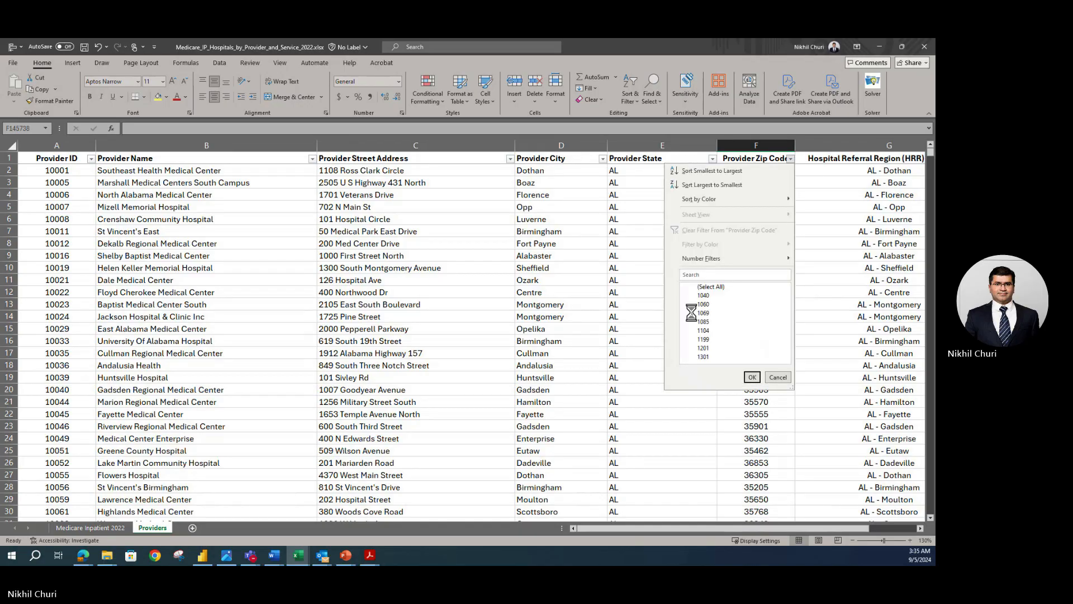
pyautogui.moveTo(787, 293); pyautogui.dragTo(787, 353)
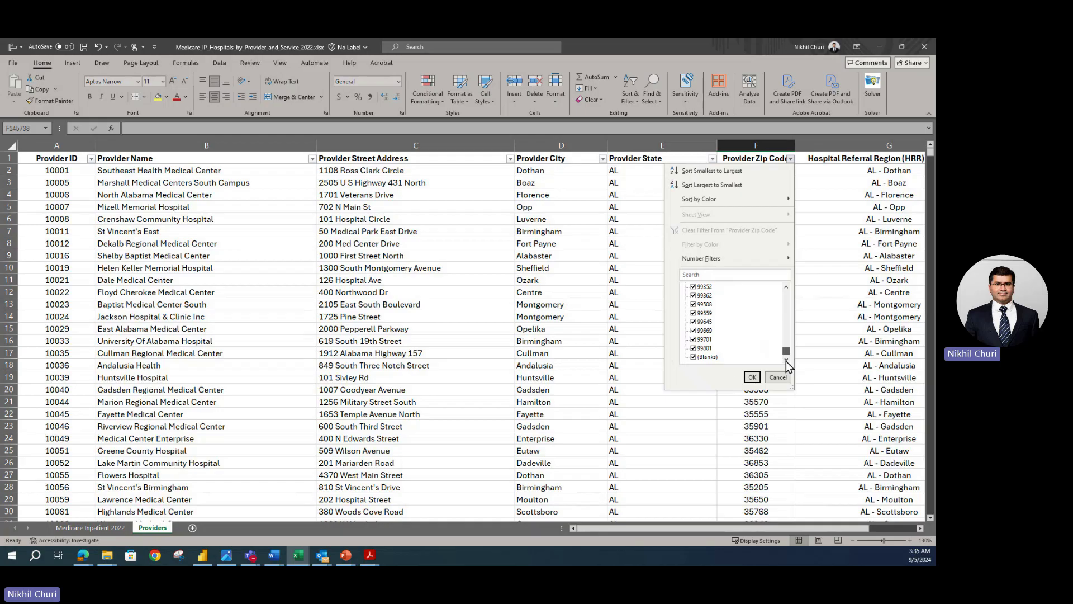
pyautogui.click(753, 379)
# Step: Check the Hospital Referral Region (HRR) Description filter's value list for inconsistent entries, leaving all values selected
pyautogui.moveTo(817, 529); pyautogui.dragTo(867, 528)
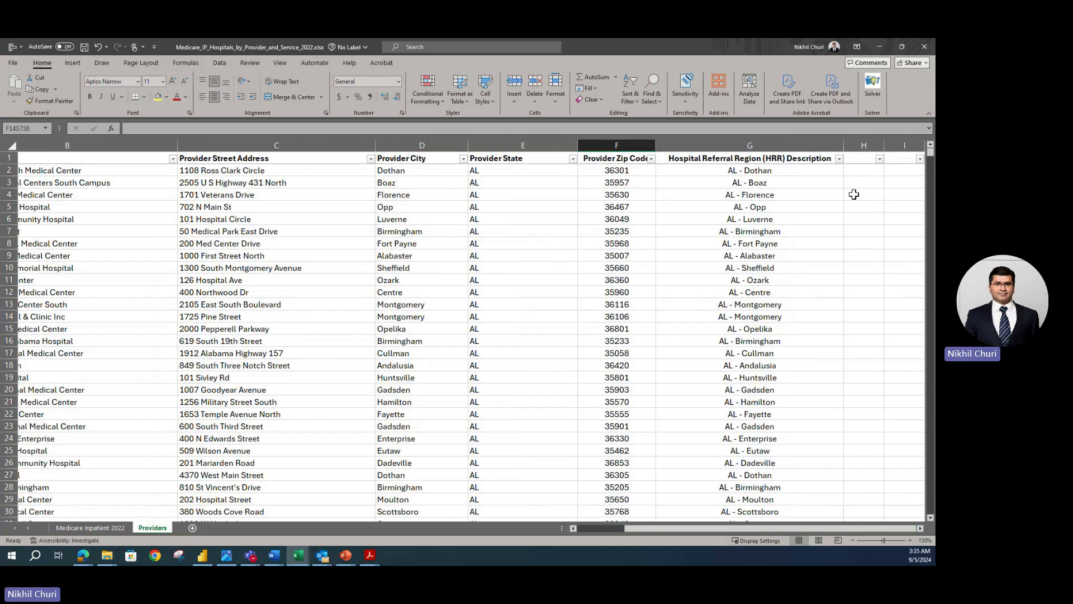
pyautogui.click(839, 159)
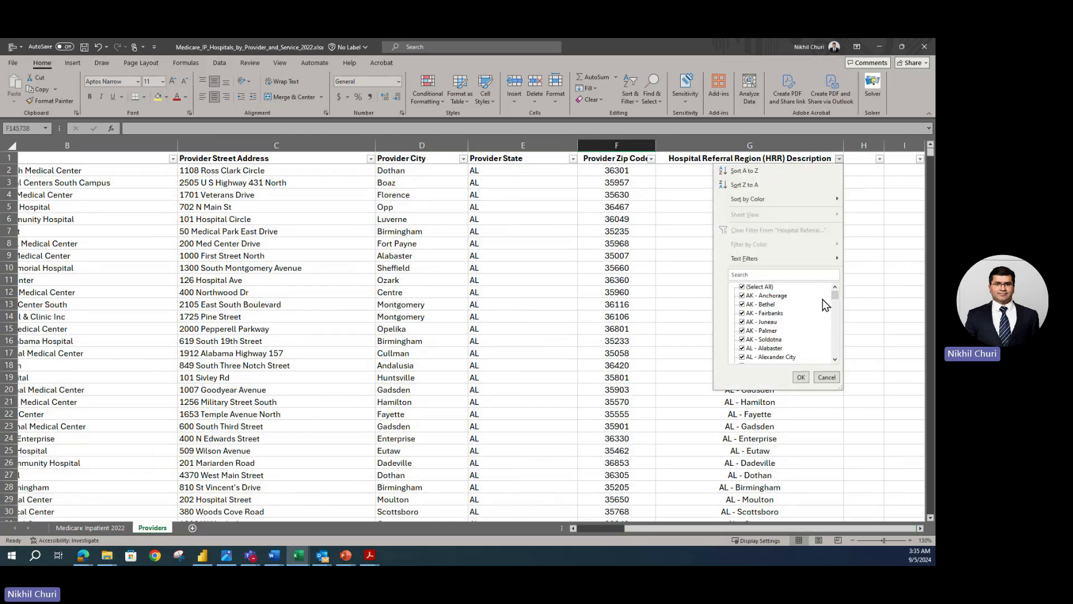
pyautogui.moveTo(835, 297); pyautogui.dragTo(836, 341)
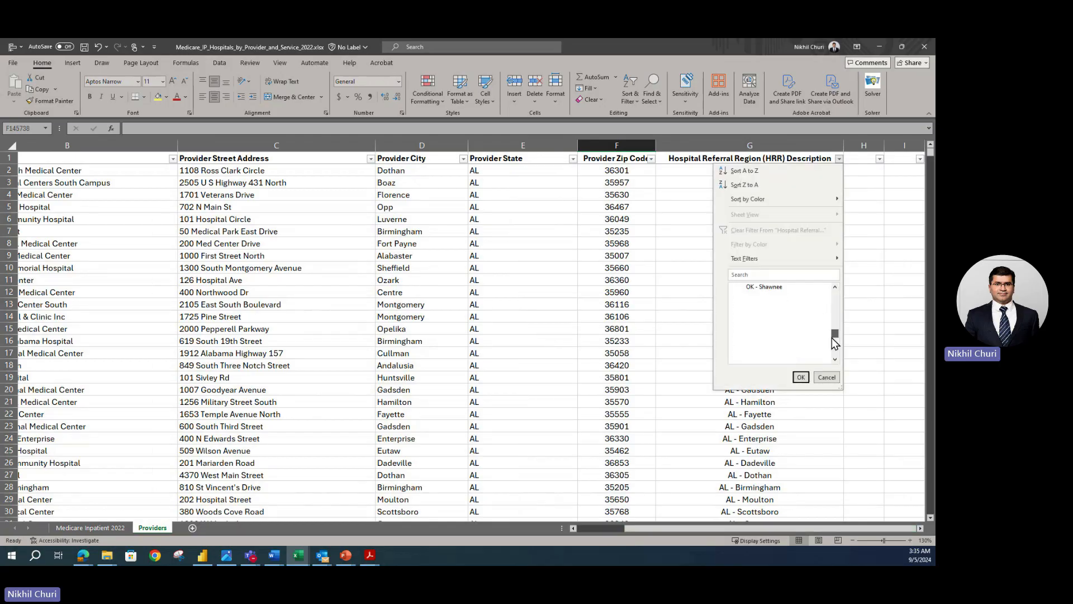
pyautogui.click(800, 376)
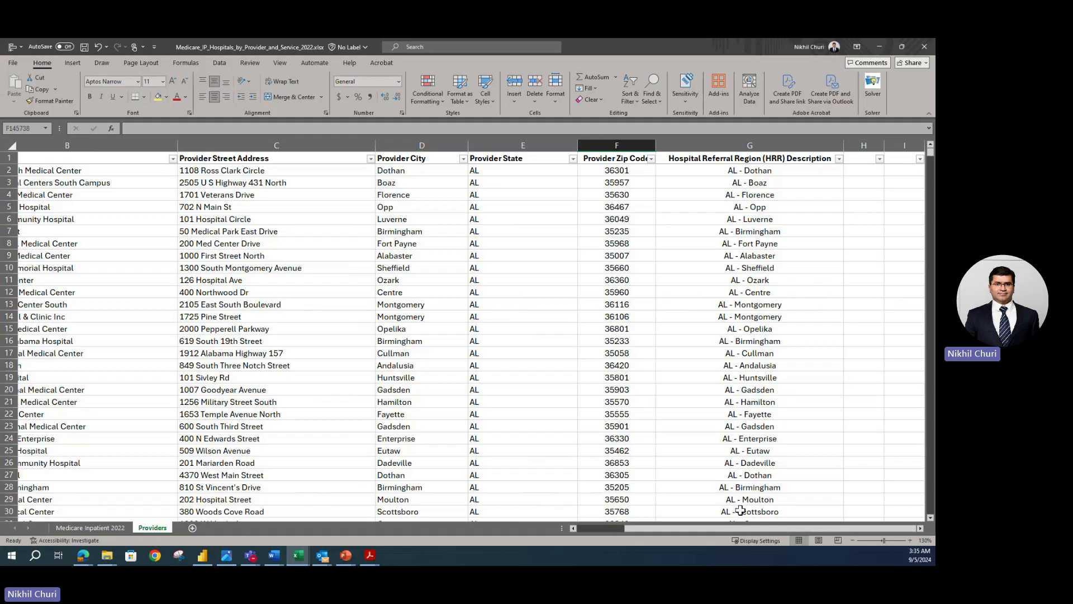
# Step: Review the Providers columns from Provider ID across to Hospital Referral Region using sample cells in the first few rows
pyautogui.hscroll(-2, 737, 530)
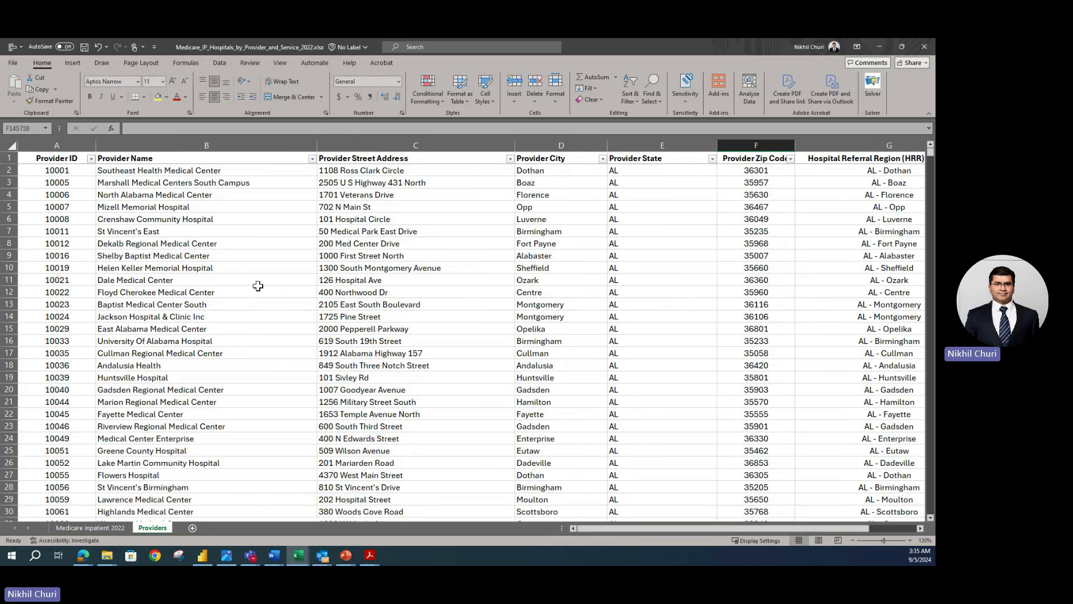
pyautogui.click(69, 181)
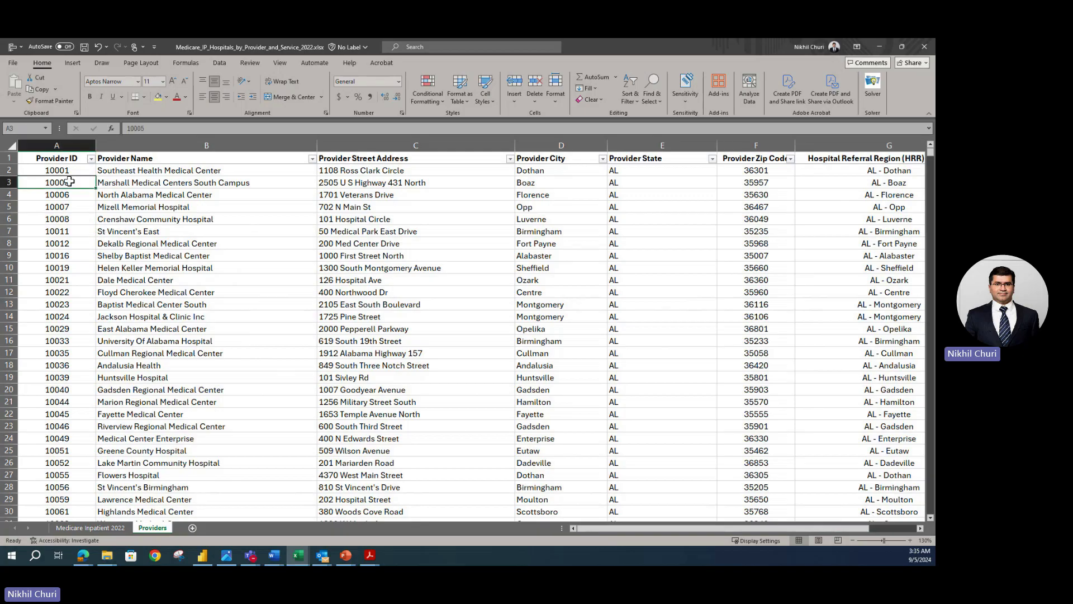
pyautogui.click(137, 182)
pyautogui.moveTo(333, 204); pyautogui.dragTo(626, 206)
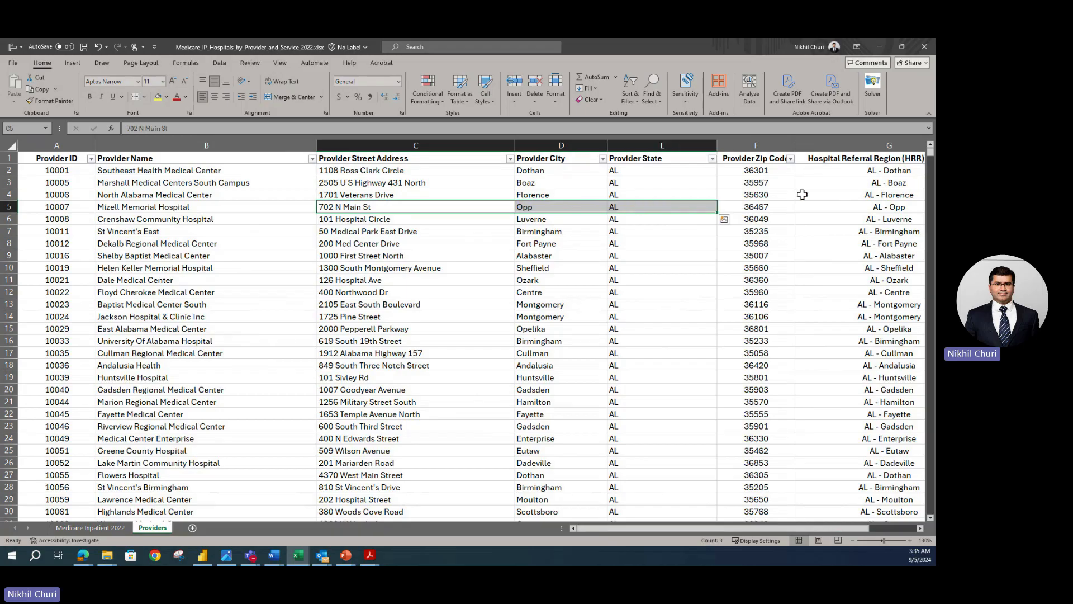
pyautogui.click(814, 193)
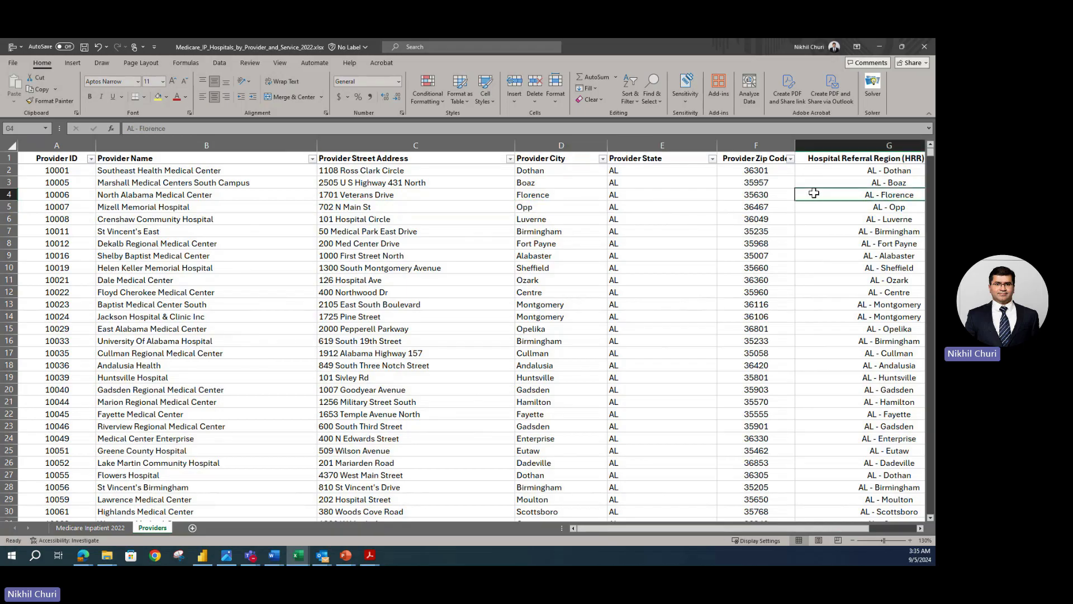
# Step: Open the Medicare Inpatient 2022 sheet and select its header row from DRG Definition to Average Medicare Payments
pyautogui.click(85, 529)
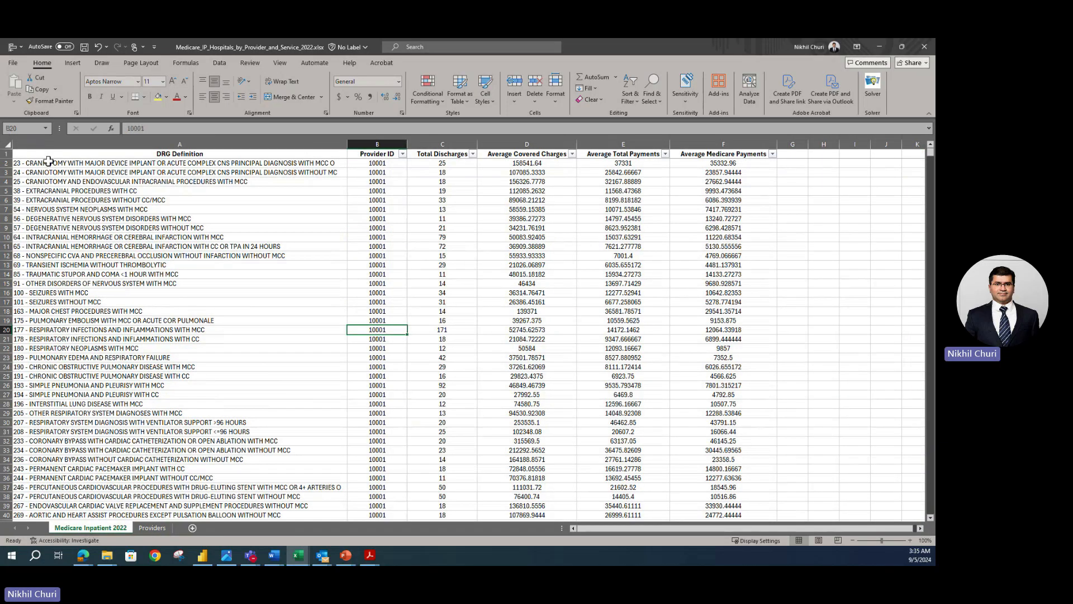
pyautogui.click(23, 153)
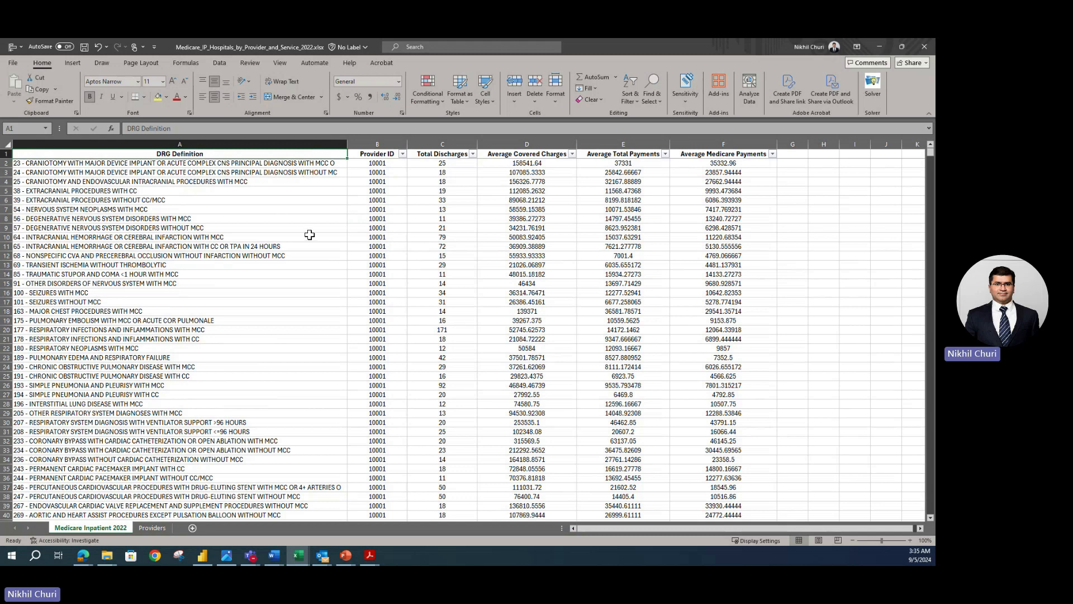
pyautogui.hotkey('ctrl', 'shift', 'Right')
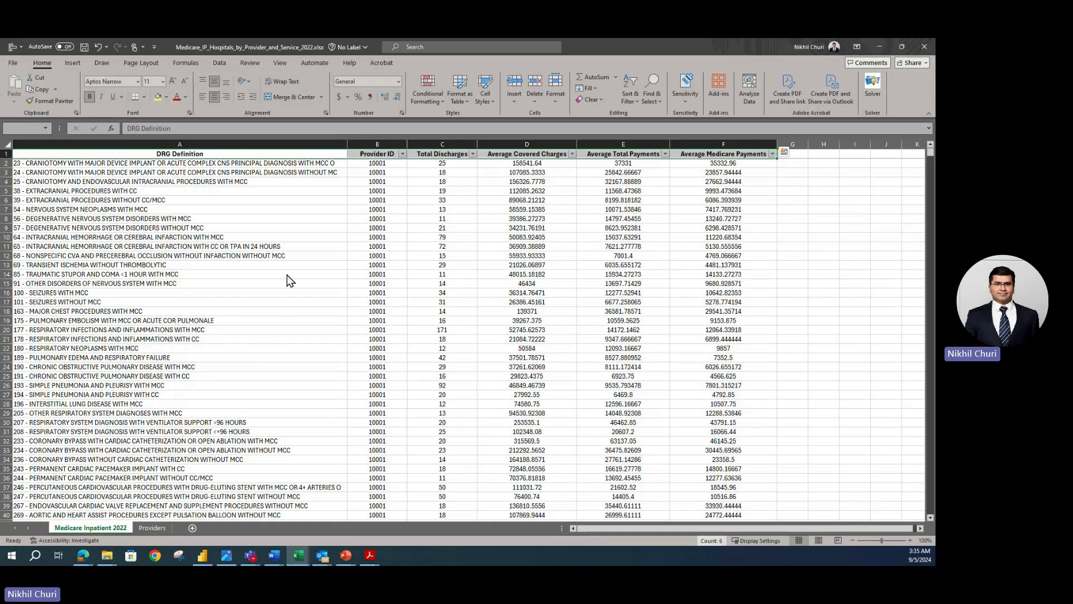
# Step: Select the DRG Definition values from cell A2 down to the last record to check where the data ends
pyautogui.click(58, 163)
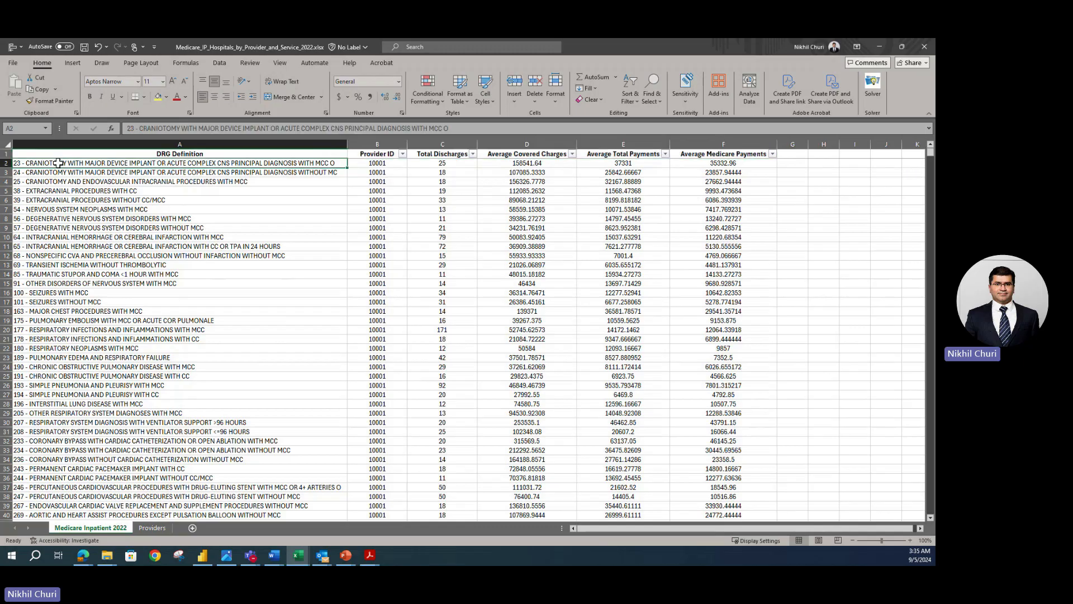
pyautogui.hotkey('ctrl', 'shift', 'Down')
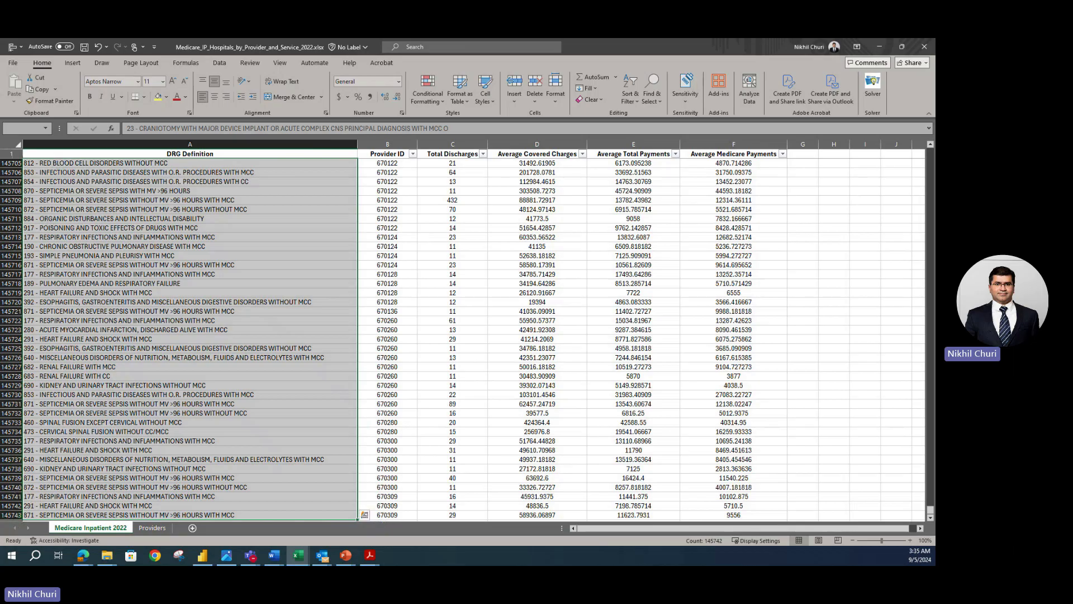
pyautogui.moveTo(930, 510); pyautogui.dragTo(931, 149)
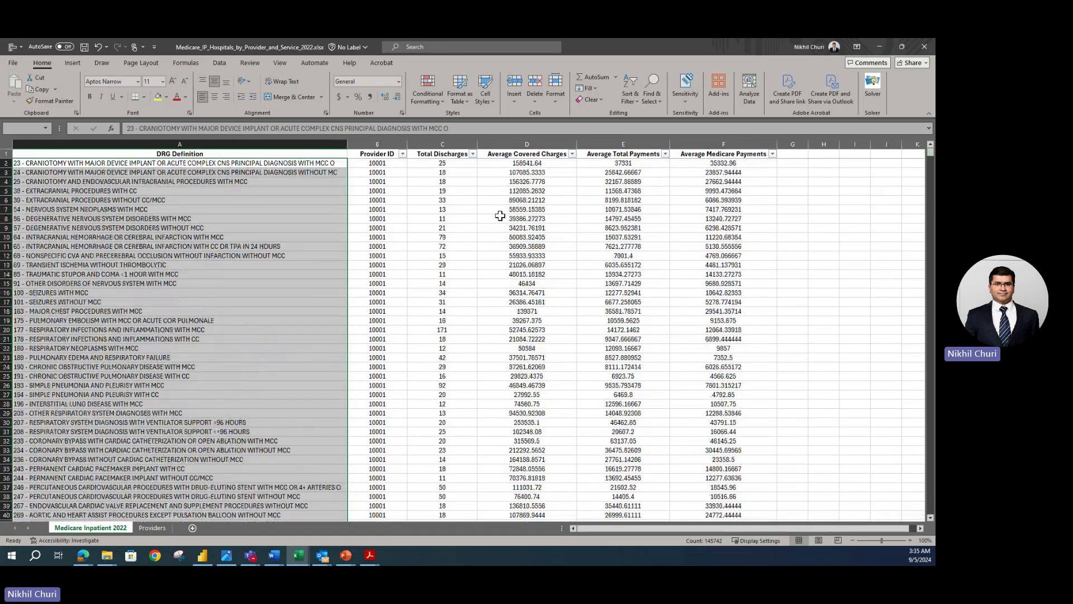
pyautogui.click(266, 274)
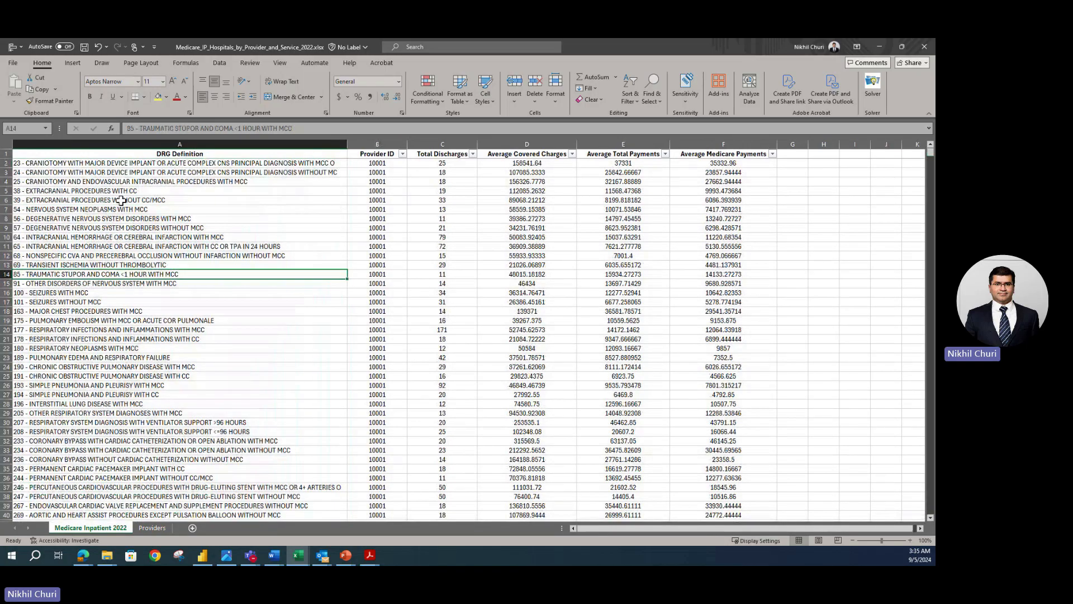
# Step: Reapply the filter to row 1 so that the DRG Definition column is included as well
pyautogui.click(7, 155)
pyautogui.click(220, 62)
pyautogui.click(481, 84)
pyautogui.click(482, 80)
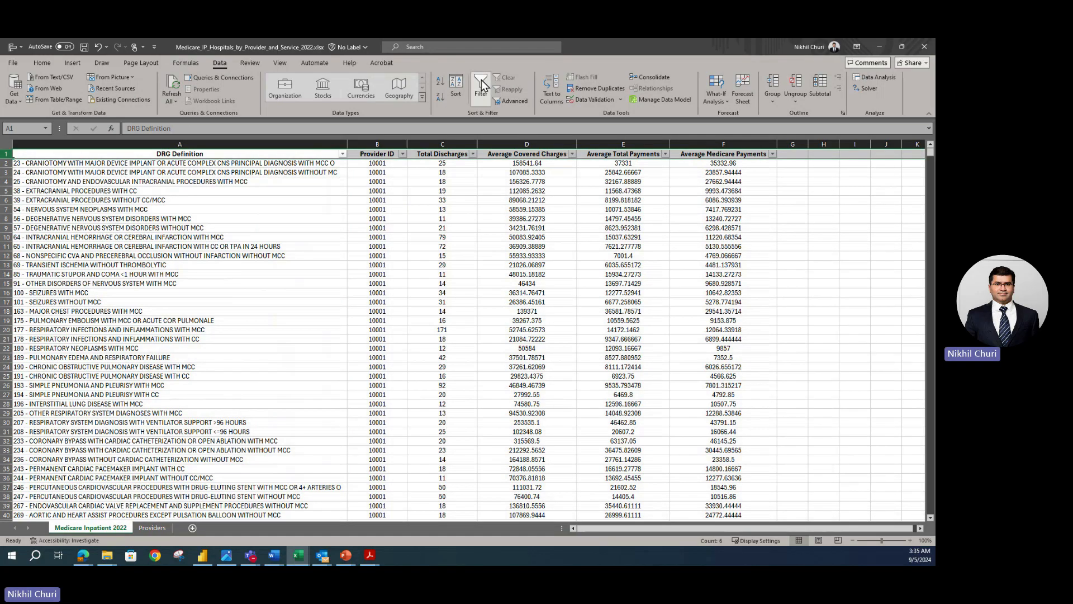
# Step: Check the DRG Definition filter values from first to last for blank or inconsistent entries, enlarging the list to read the full names
pyautogui.click(297, 254)
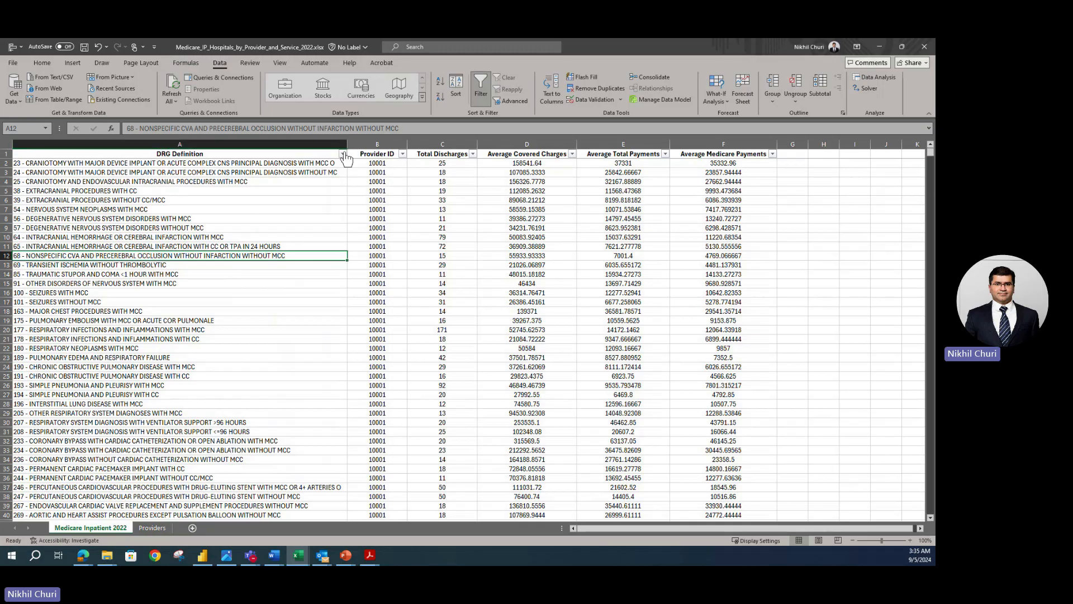
pyautogui.click(344, 155)
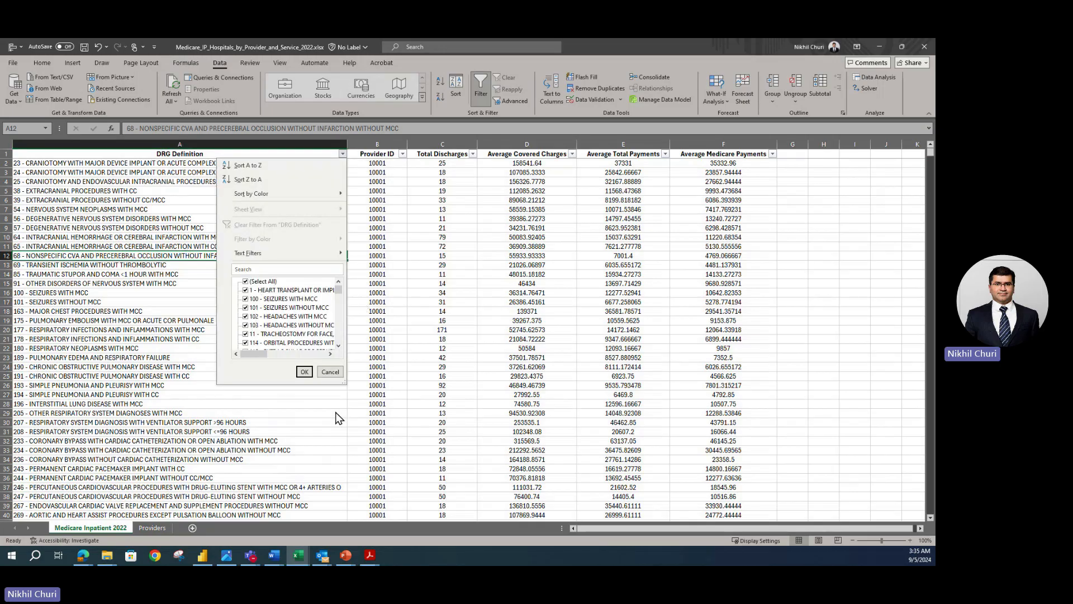
pyautogui.moveTo(347, 382); pyautogui.dragTo(755, 499)
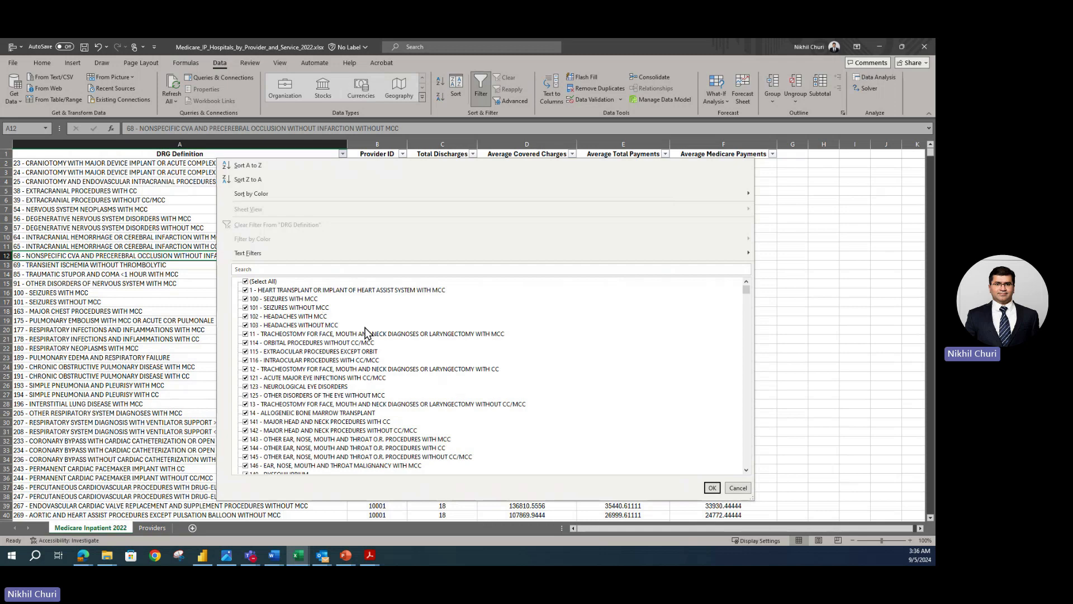
pyautogui.click(738, 488)
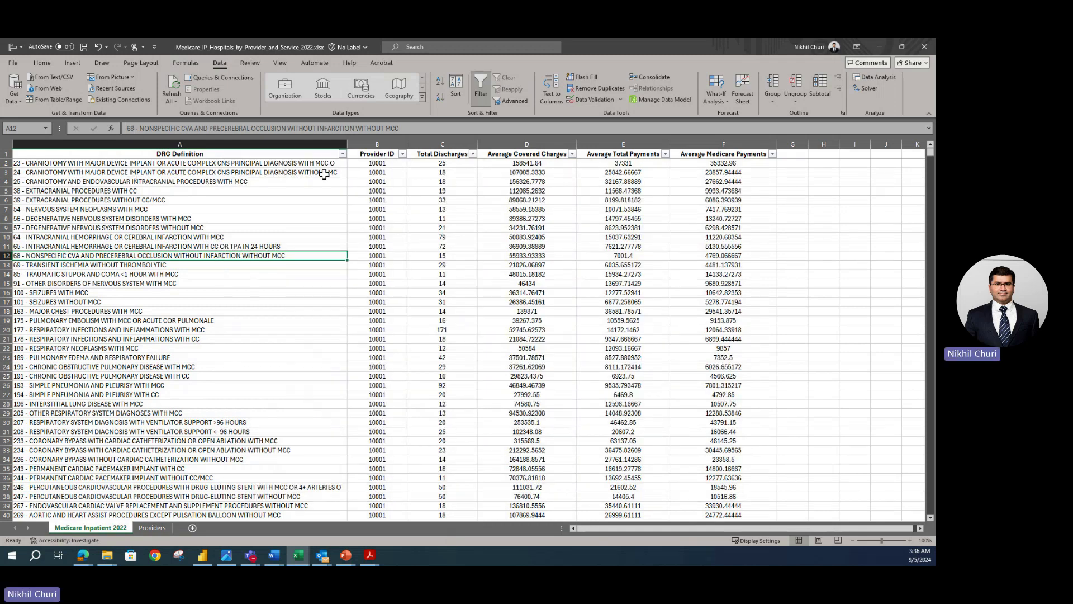
pyautogui.click(342, 155)
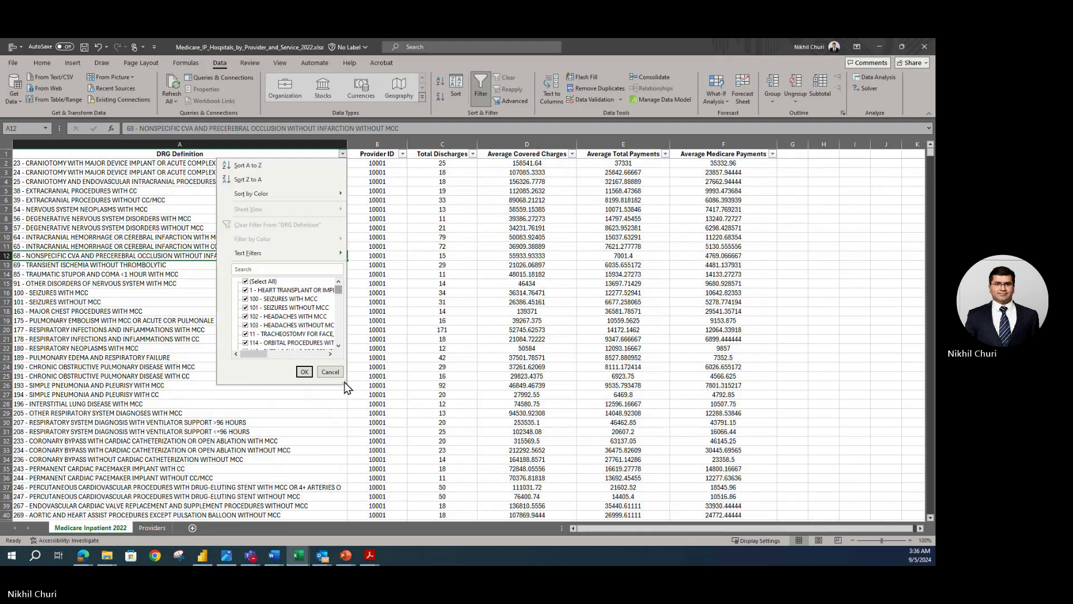
pyautogui.moveTo(343, 383); pyautogui.dragTo(614, 489)
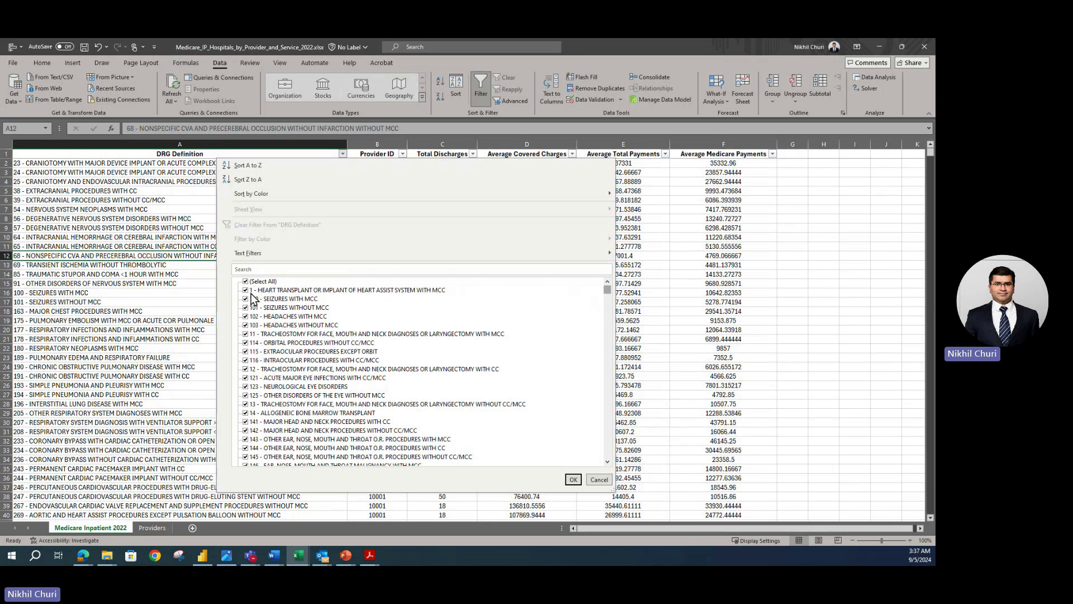
pyautogui.moveTo(607, 290); pyautogui.dragTo(615, 467)
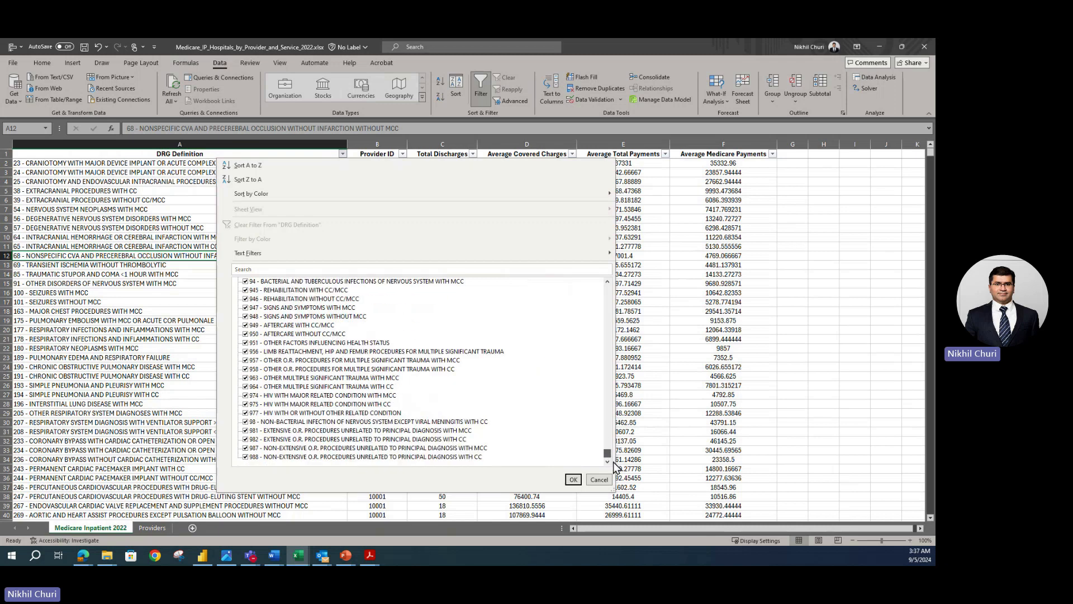
pyautogui.click(599, 480)
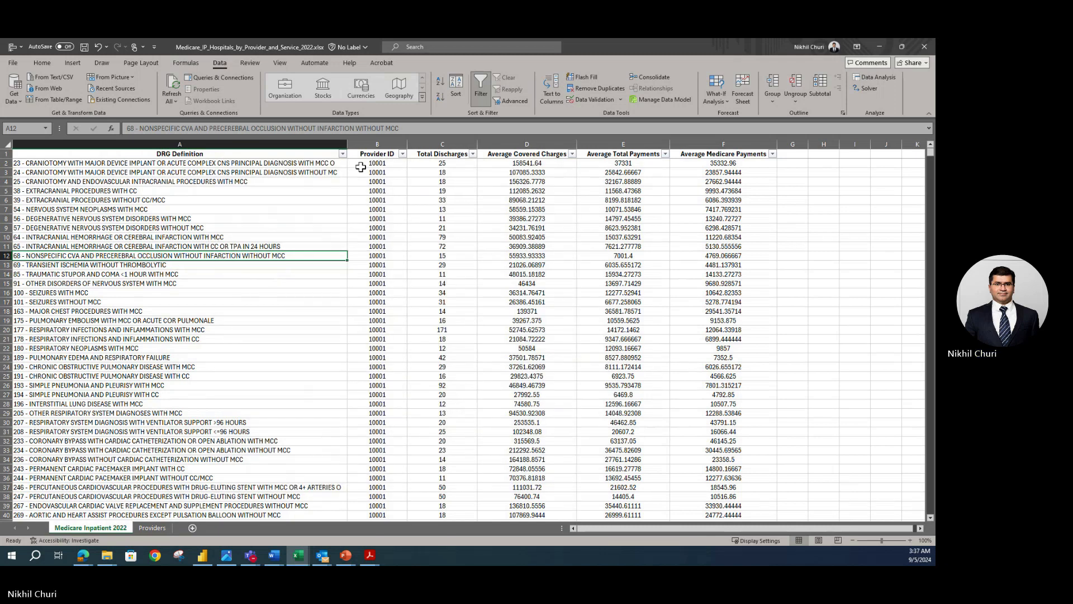
# Step: Check the Provider ID filter values through to the end of the list for blanks, leaving all values selected
pyautogui.moveTo(313, 274); pyautogui.dragTo(313, 265)
pyautogui.click(403, 154)
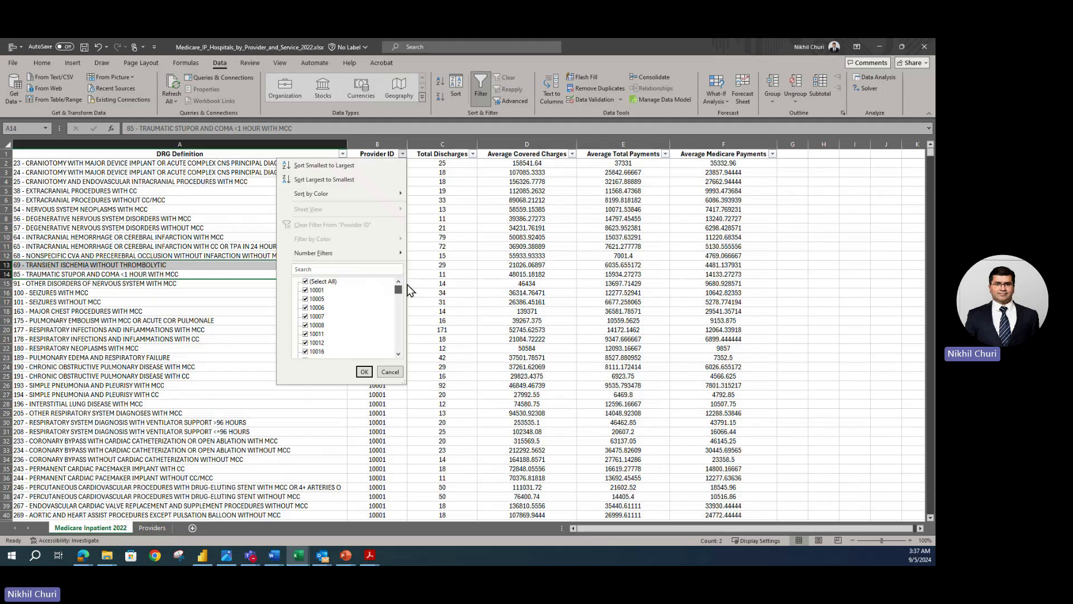
pyautogui.moveTo(398, 289); pyautogui.dragTo(398, 345)
pyautogui.click(364, 372)
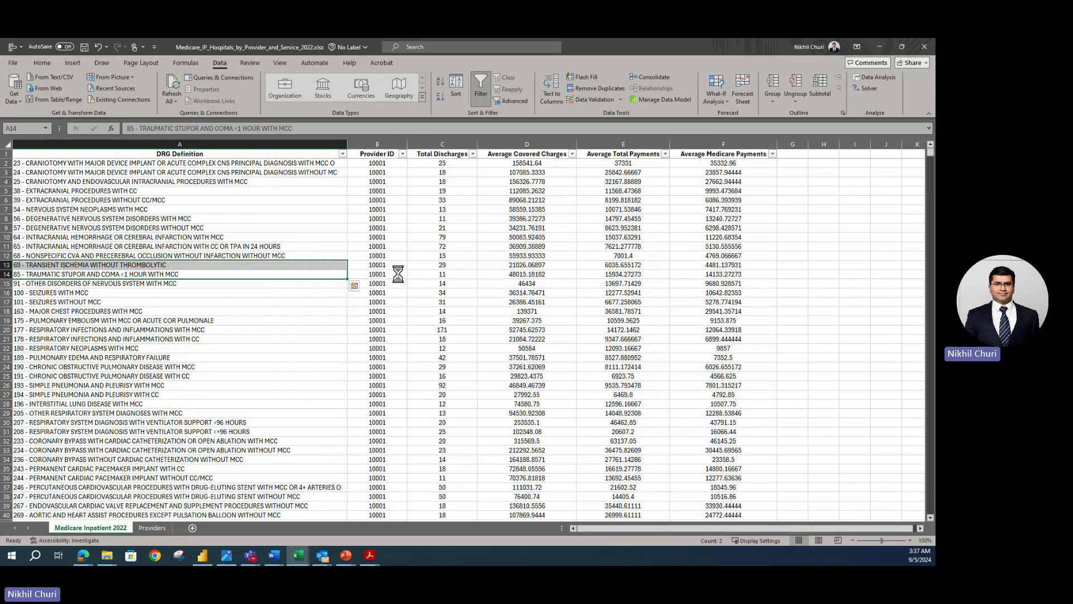
# Step: Check the Total Discharges filter values from the smallest to the last entry for blanks, without filtering anything
pyautogui.click(440, 165)
pyautogui.click(473, 154)
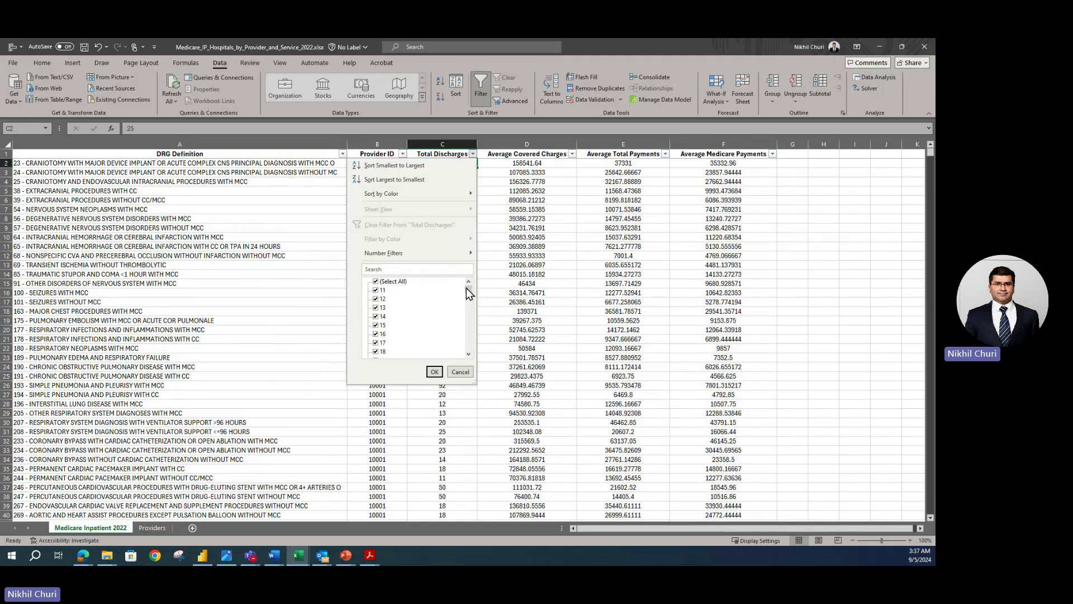
pyautogui.moveTo(468, 290); pyautogui.dragTo(467, 363)
pyautogui.click(435, 371)
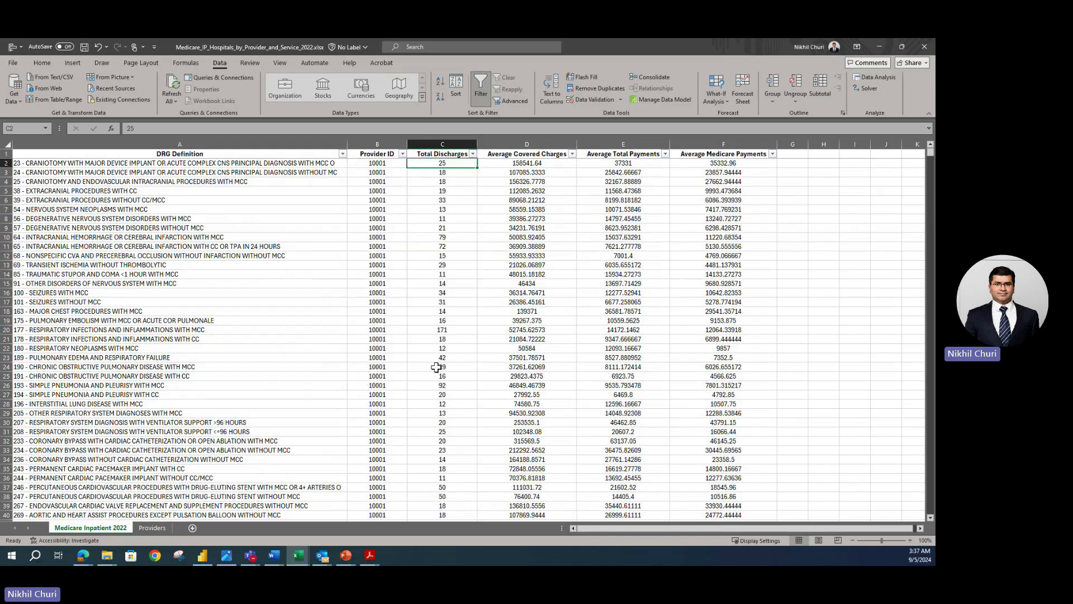
pyautogui.click(473, 154)
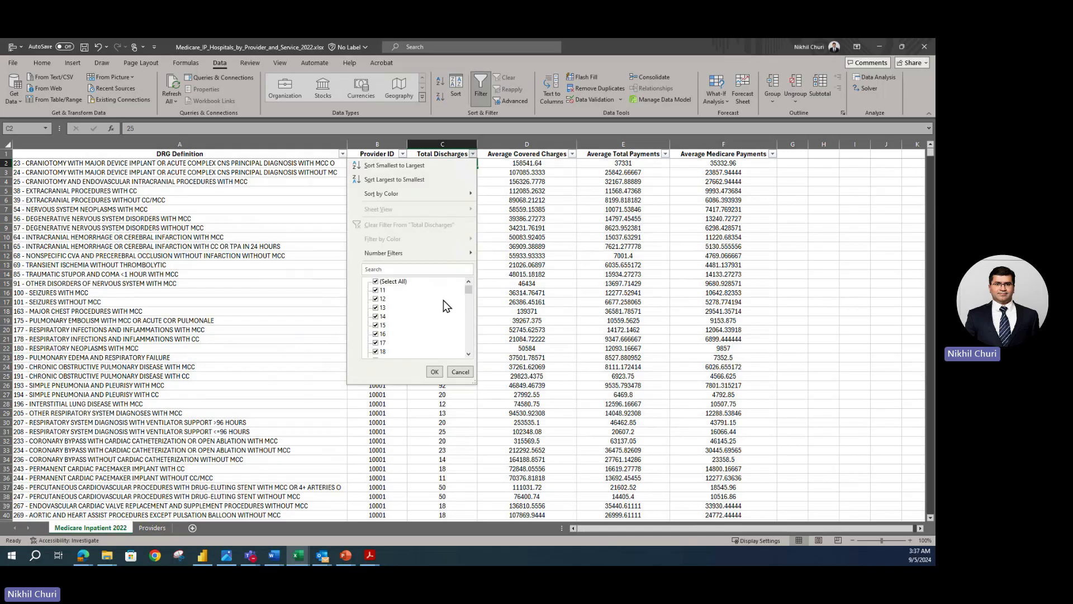
pyautogui.moveTo(469, 290); pyautogui.dragTo(469, 352)
pyautogui.click(459, 372)
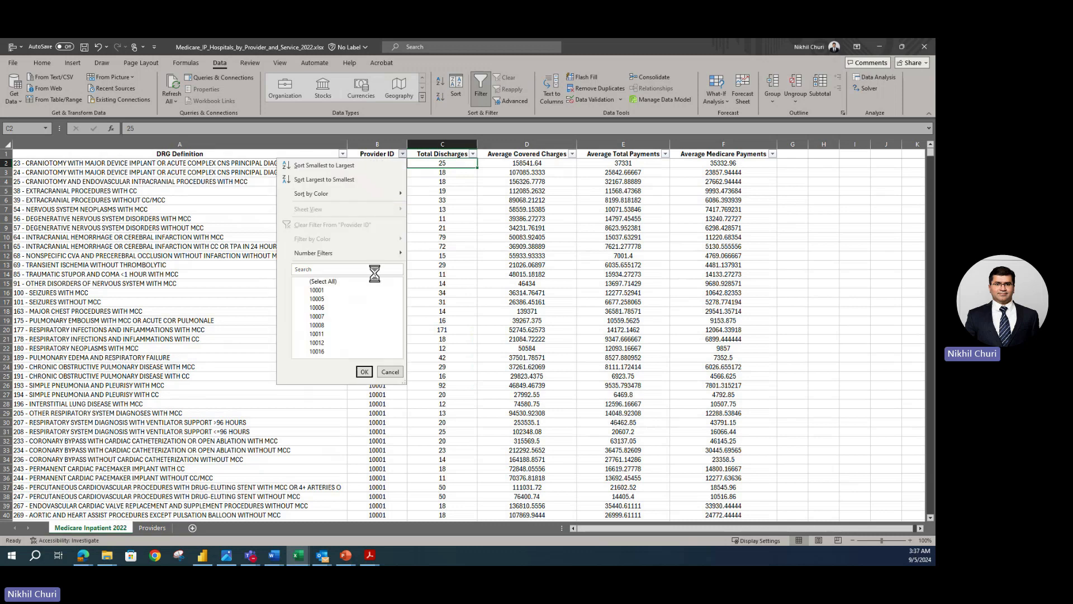
# Step: Recheck the end of the Provider ID filter list for blanks and return to the column's first record
pyautogui.moveTo(398, 290); pyautogui.dragTo(402, 360)
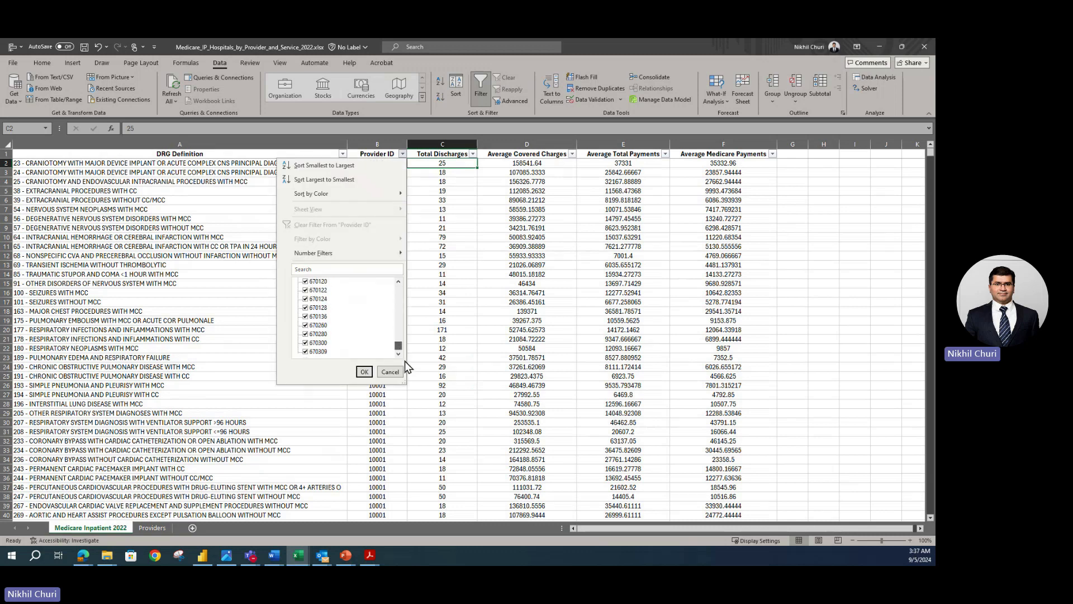
pyautogui.click(364, 372)
pyautogui.click(395, 202)
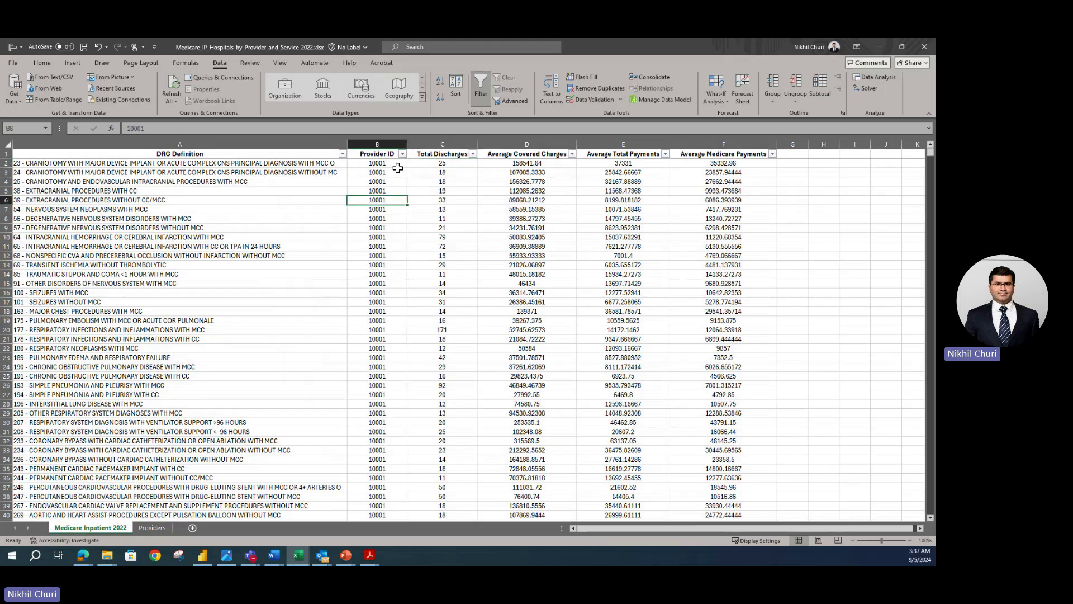
pyautogui.click(395, 162)
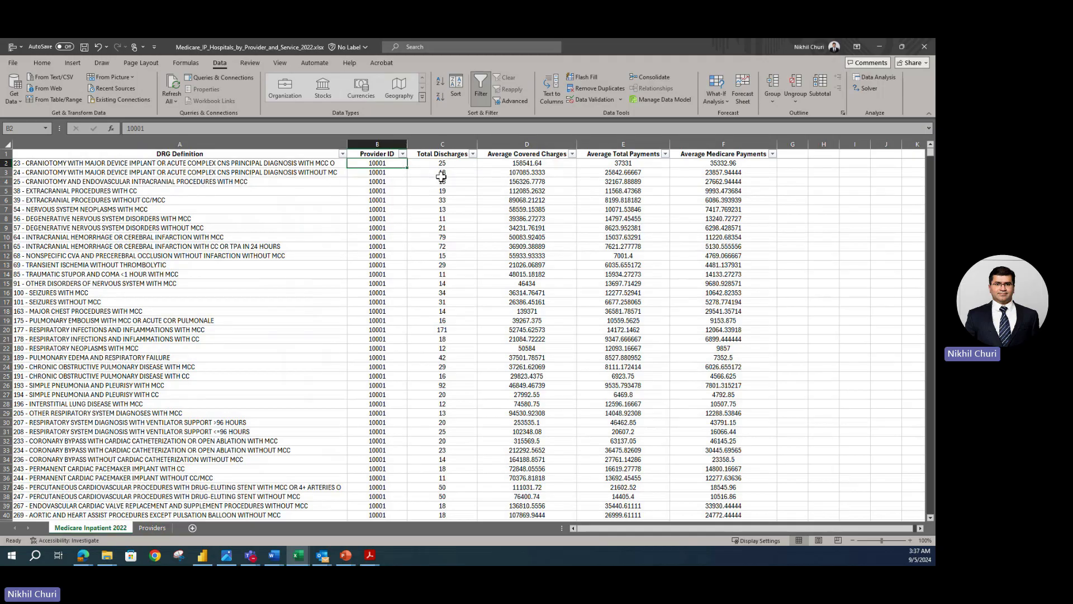
# Step: Check the Average Covered Charges filter values from lowest to highest for blanks, keeping all values selected
pyautogui.click(572, 154)
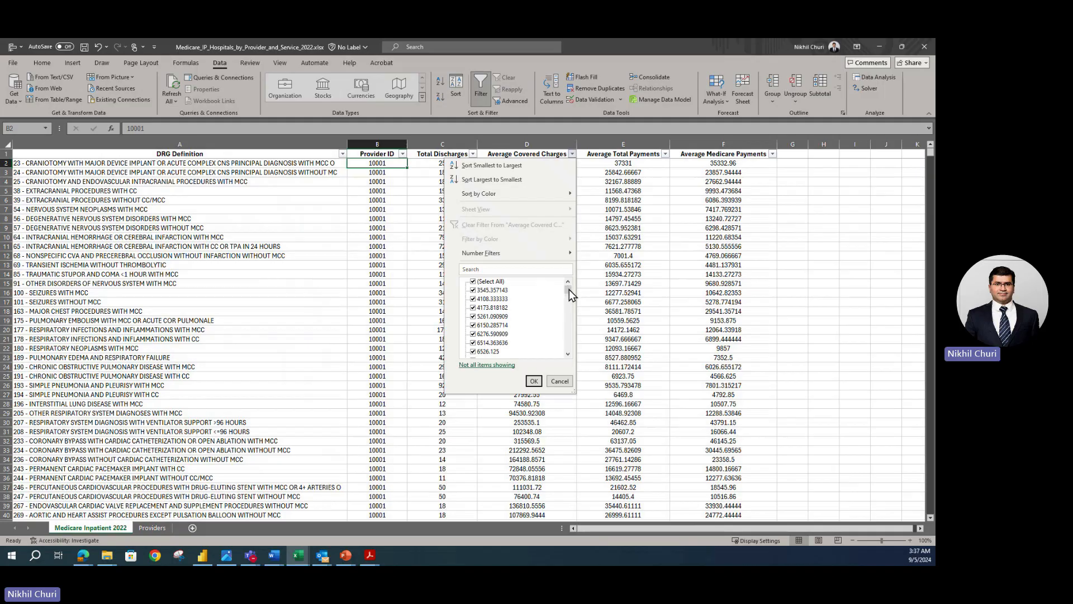
pyautogui.moveTo(569, 290); pyautogui.dragTo(570, 287)
pyautogui.moveTo(569, 286); pyautogui.dragTo(563, 358)
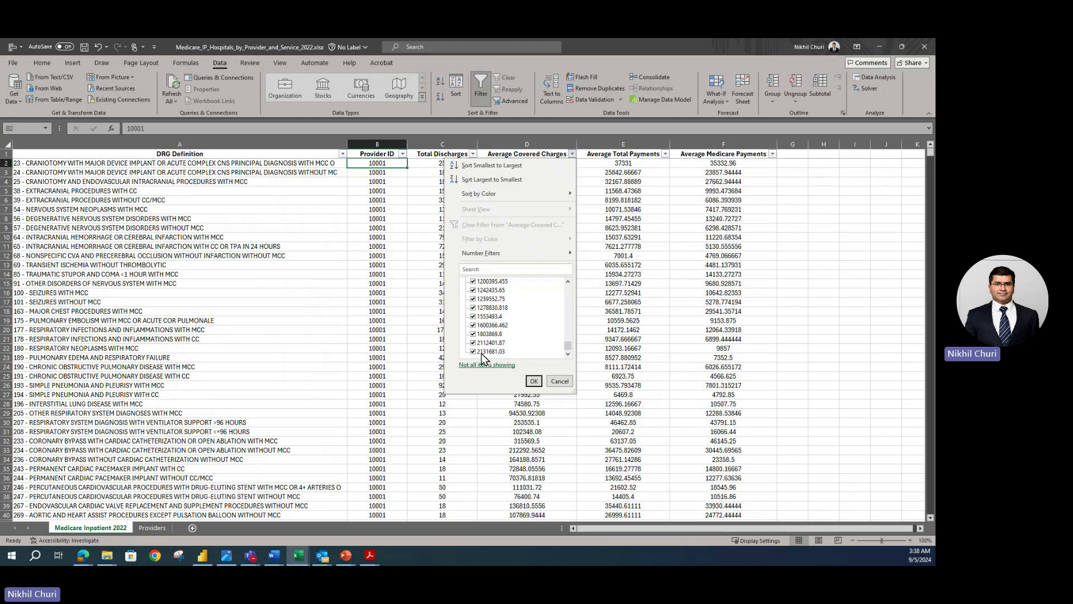
pyautogui.click(534, 382)
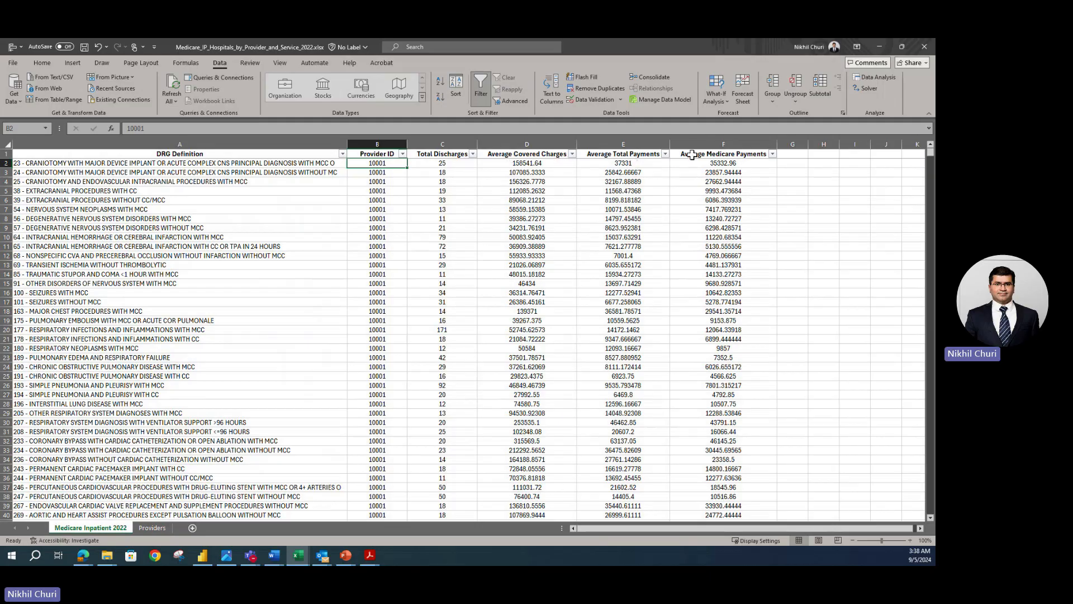
# Step: Check the Average Total Payments and Average Medicare Payments filter values down to the end of each list for blanks
pyautogui.click(665, 153)
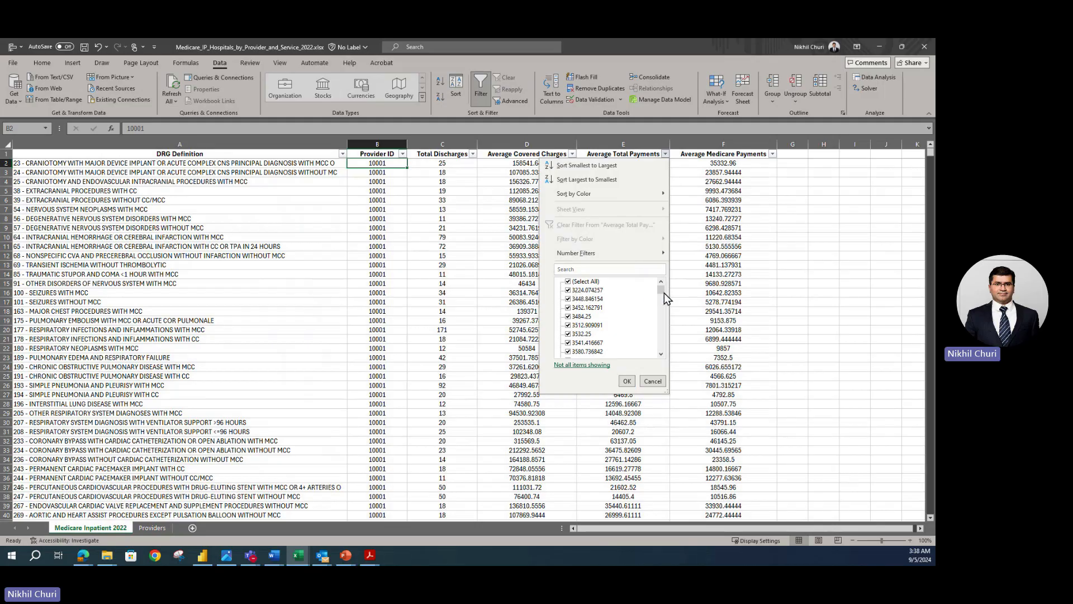
pyautogui.moveTo(664, 295); pyautogui.dragTo(664, 359)
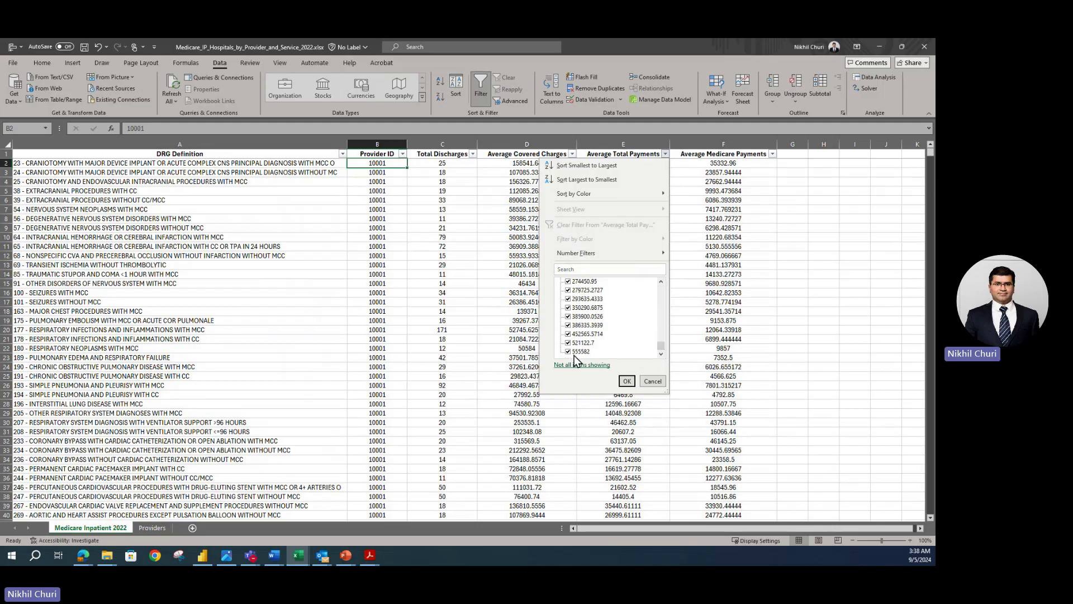
pyautogui.click(627, 381)
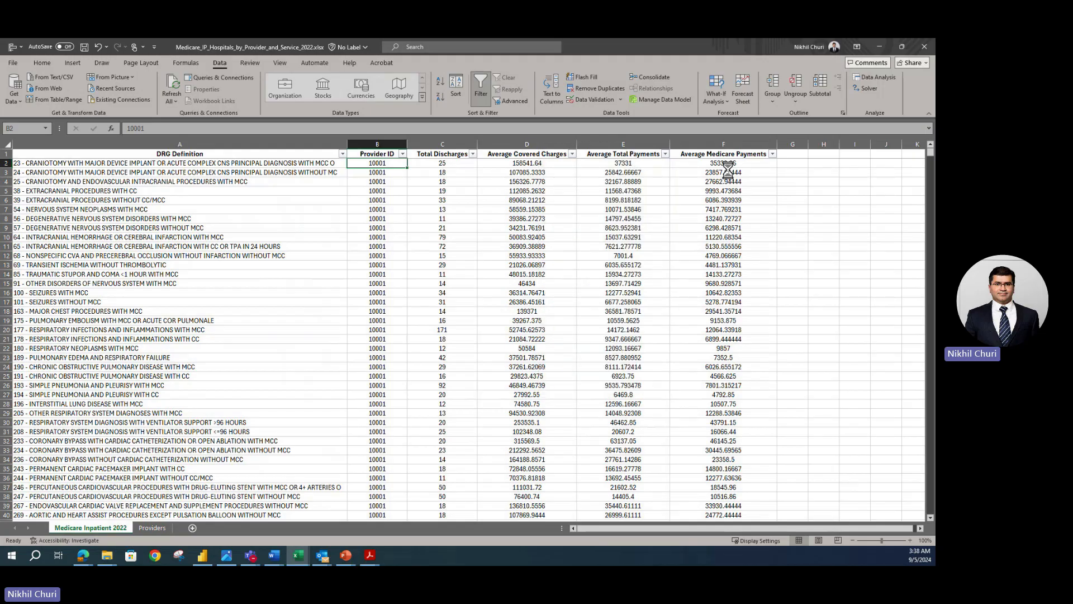
pyautogui.click(774, 154)
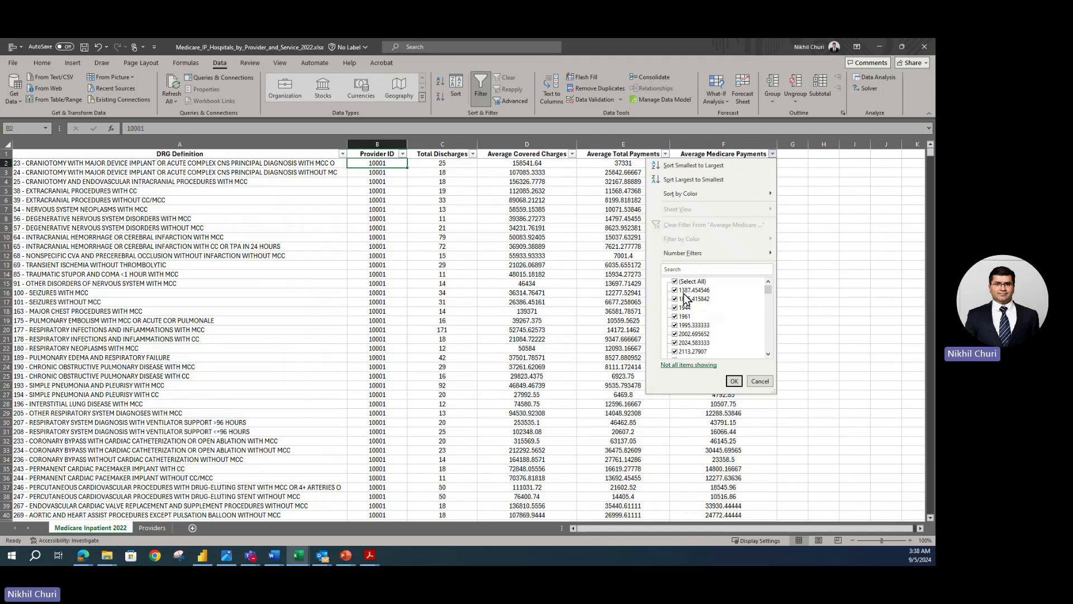
pyautogui.moveTo(769, 289); pyautogui.dragTo(769, 347)
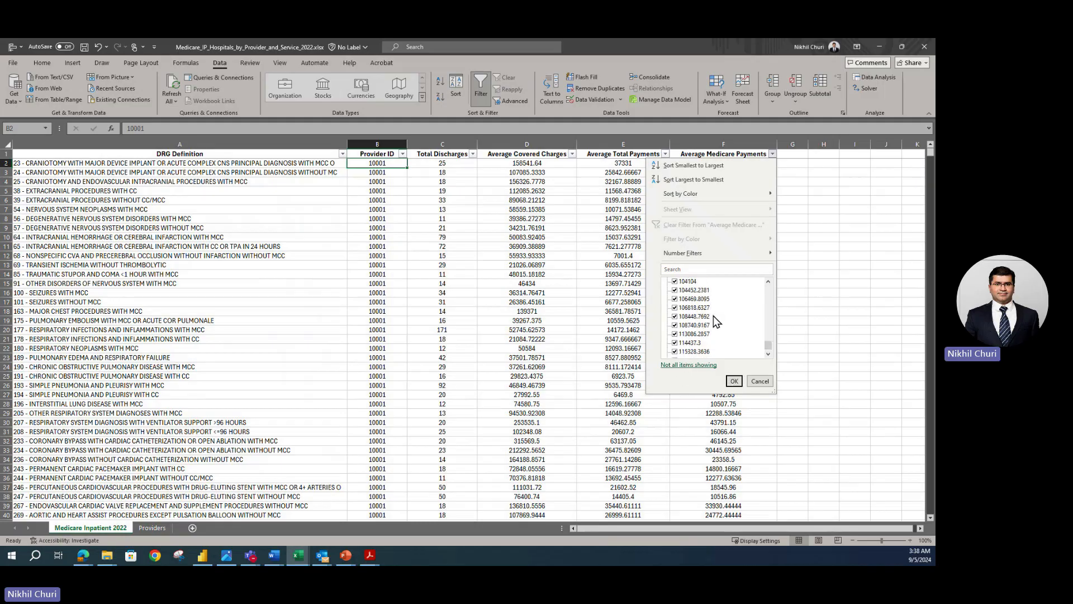
pyautogui.click(734, 381)
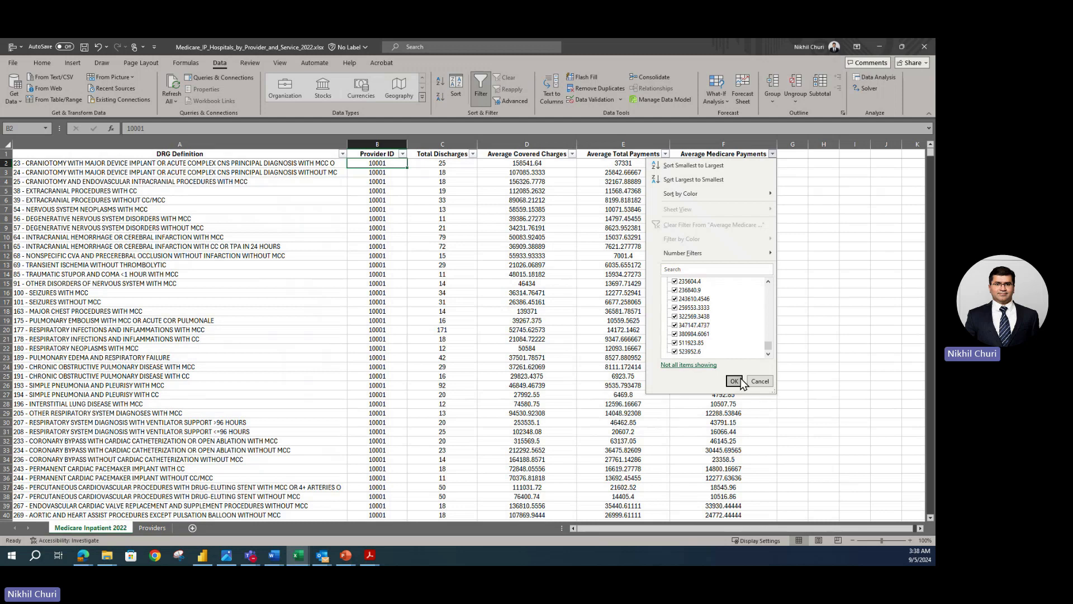
pyautogui.click(442, 320)
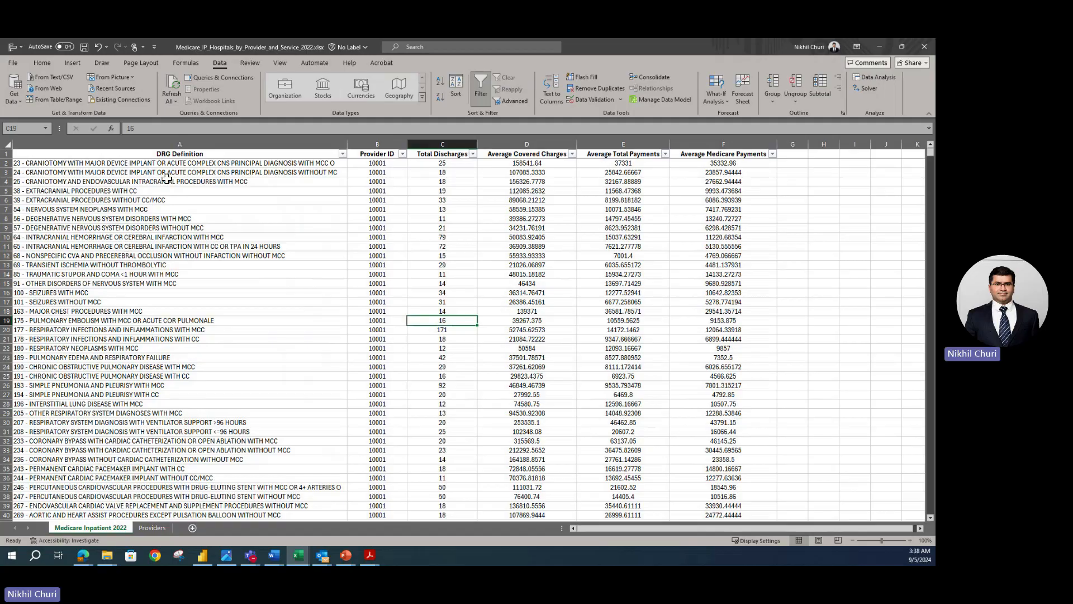
# Step: Revisit the filters of the DRG Definition and Provider ID columns without changing them, ending on the first DRG record
pyautogui.click(149, 153)
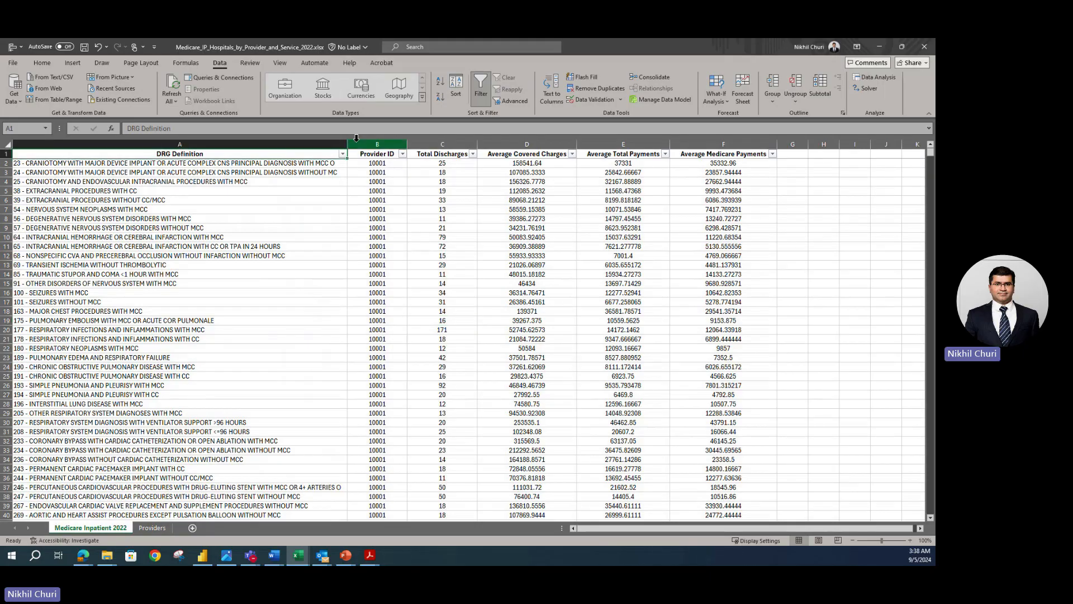
pyautogui.click(343, 154)
pyautogui.click(570, 283)
pyautogui.click(403, 154)
pyautogui.click(519, 335)
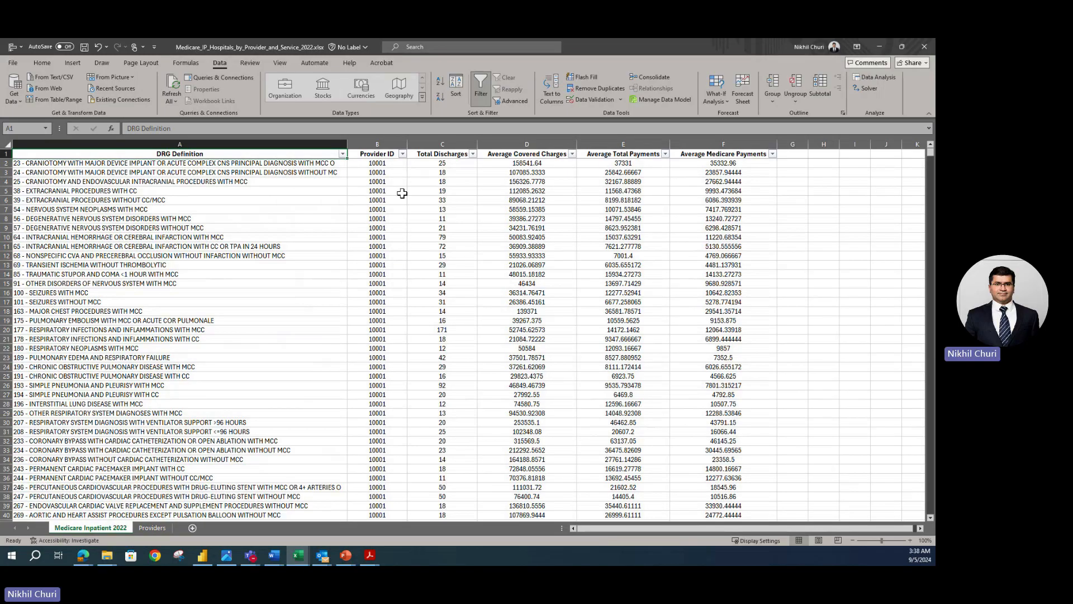
pyautogui.click(209, 199)
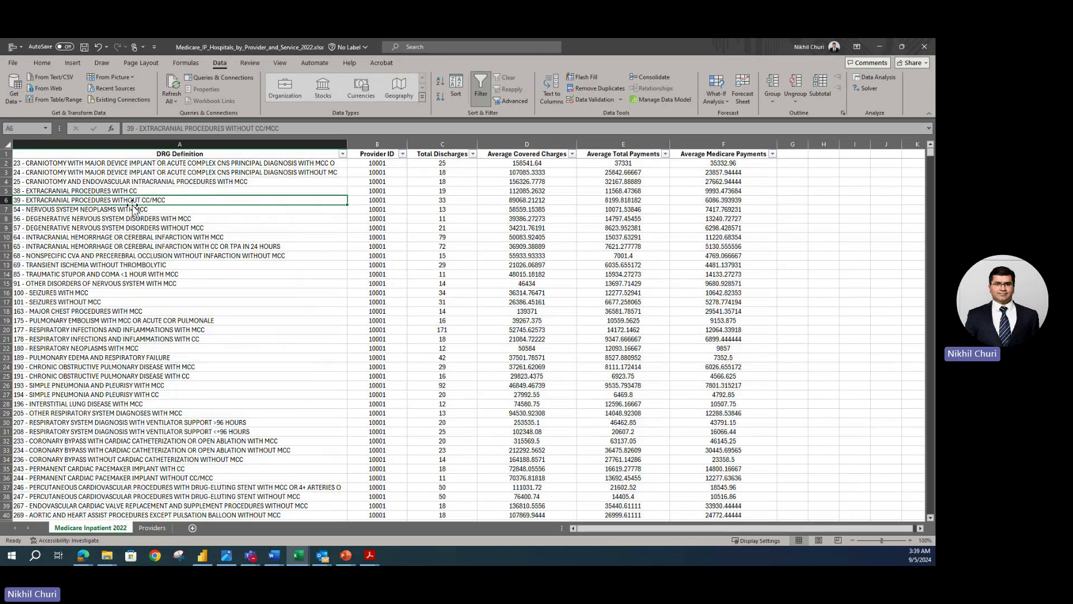
pyautogui.click(62, 163)
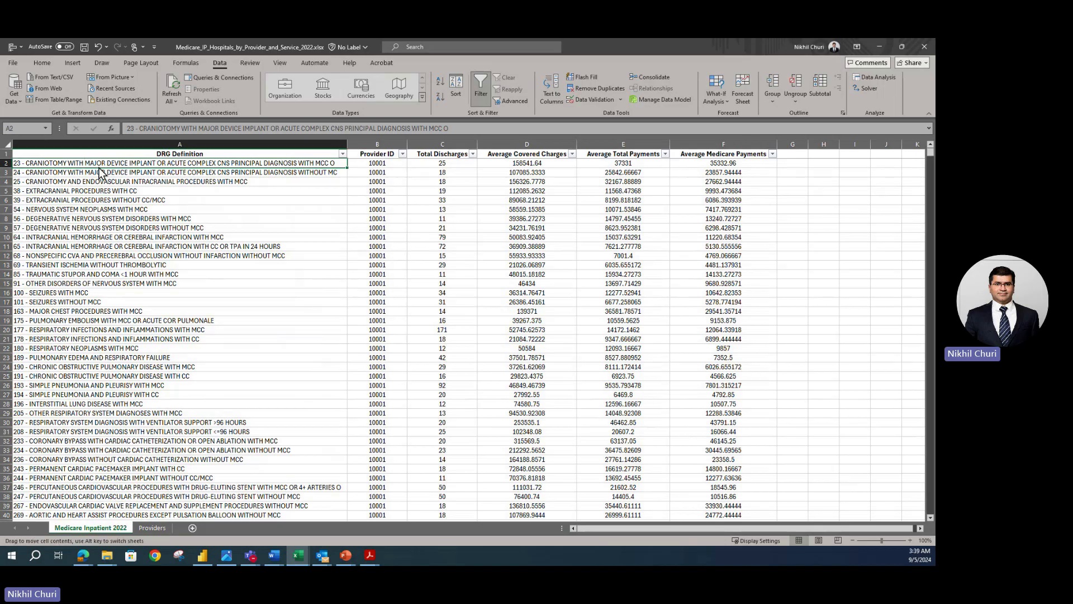
# Step: Review the Total Discharges and Average Covered Charges column filters once more, leaving the data unfiltered
pyautogui.click(383, 155)
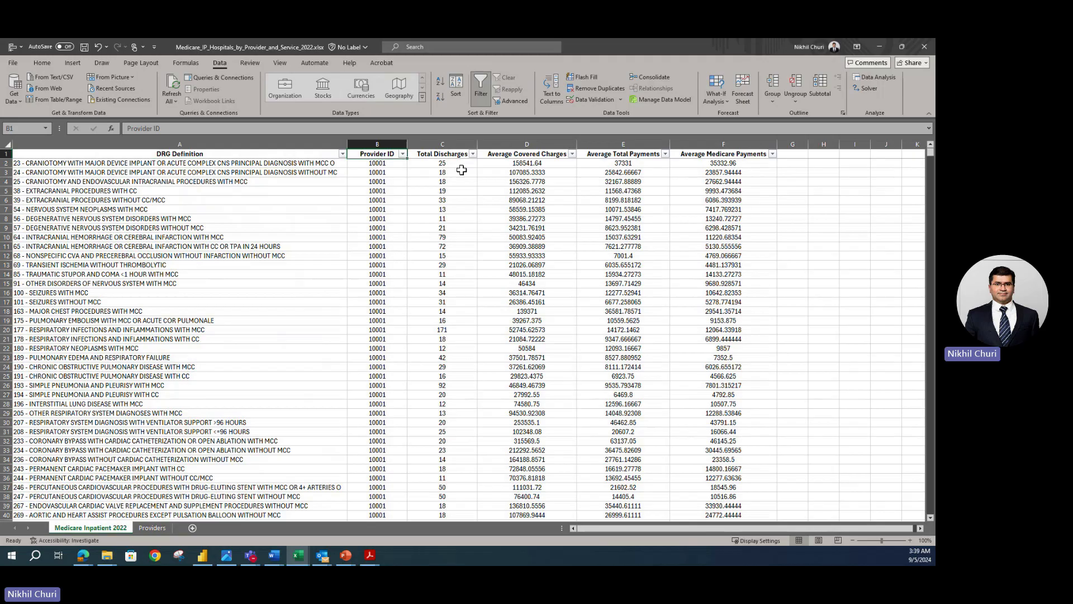
pyautogui.click(473, 154)
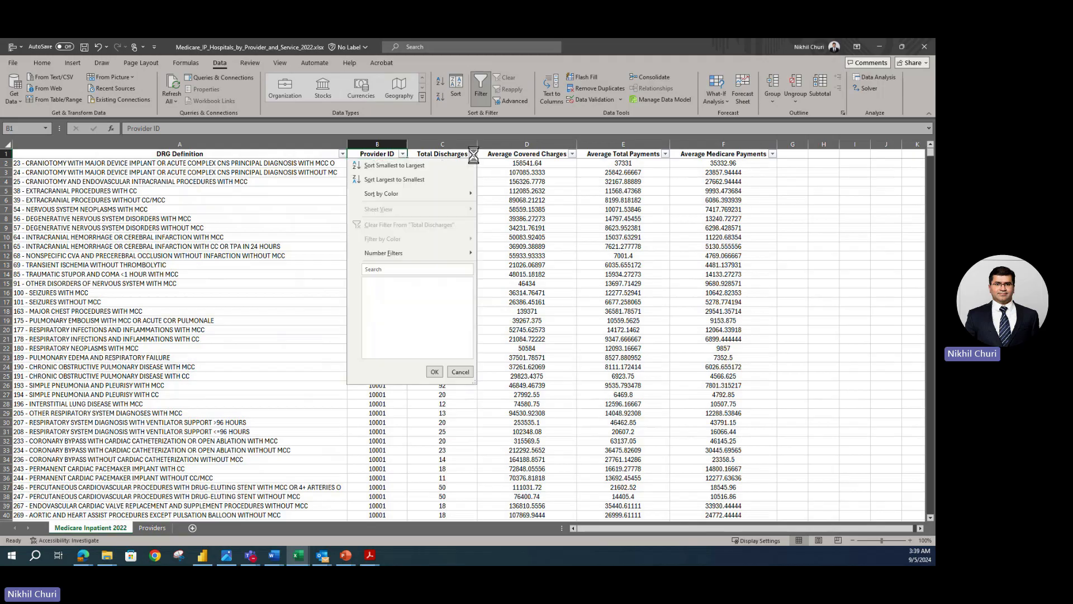
pyautogui.click(502, 228)
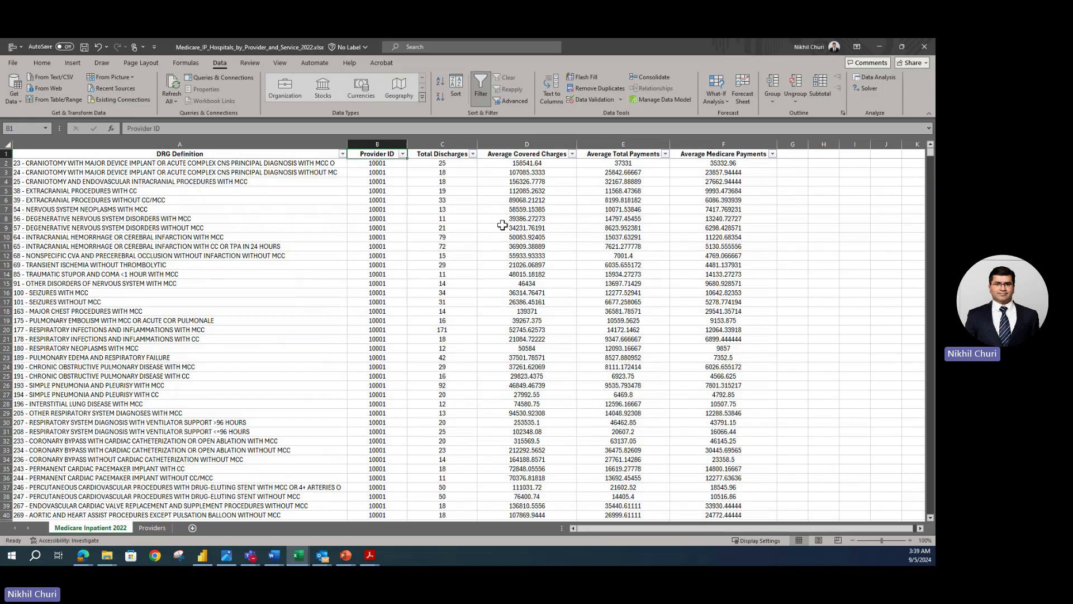
pyautogui.click(573, 154)
pyautogui.click(617, 240)
pyautogui.click(723, 200)
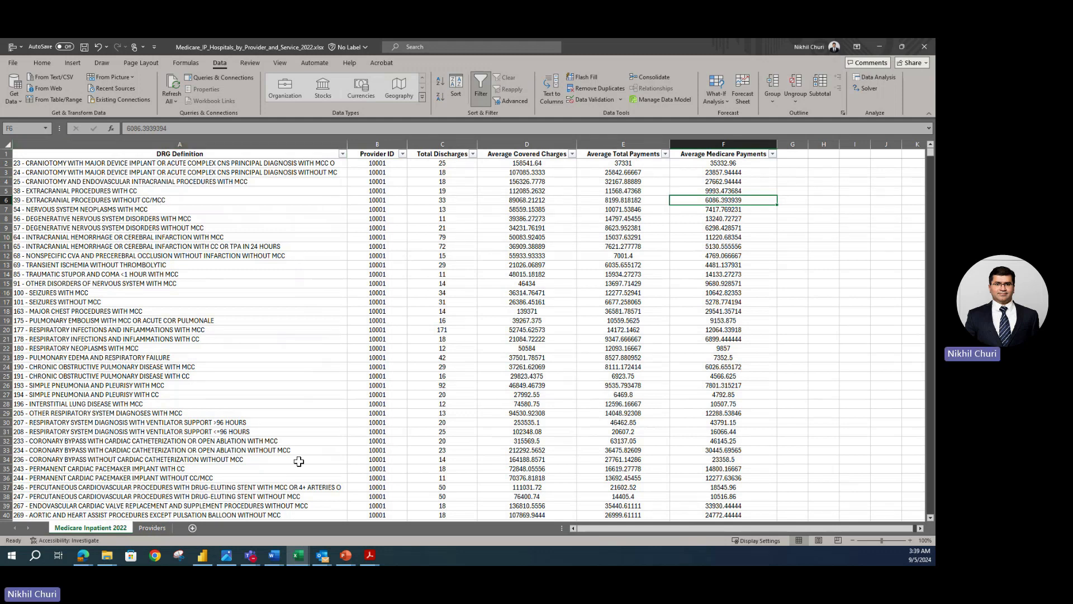
pyautogui.click(170, 348)
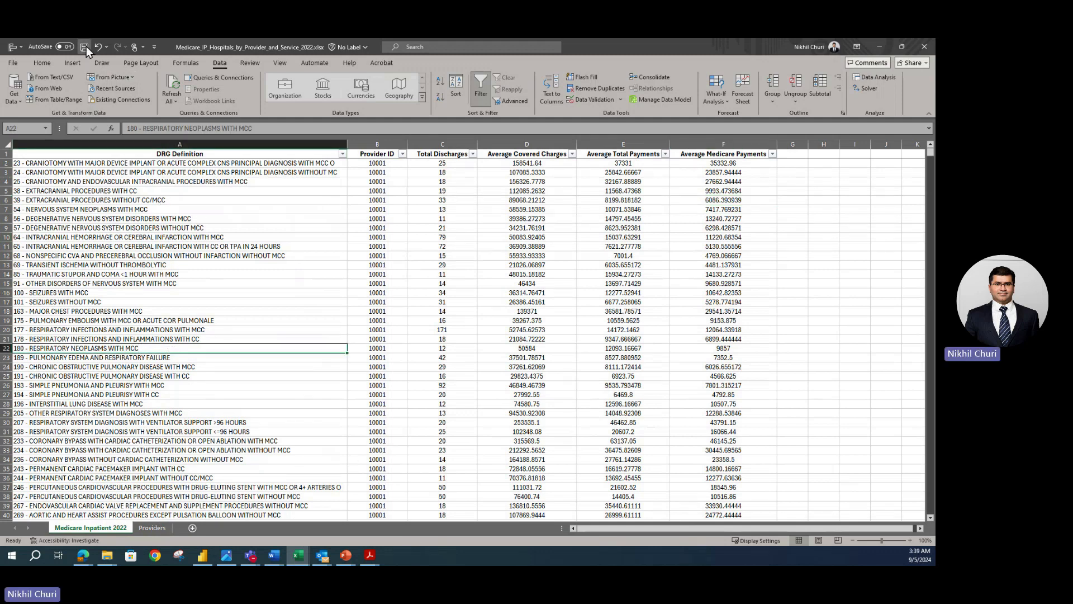